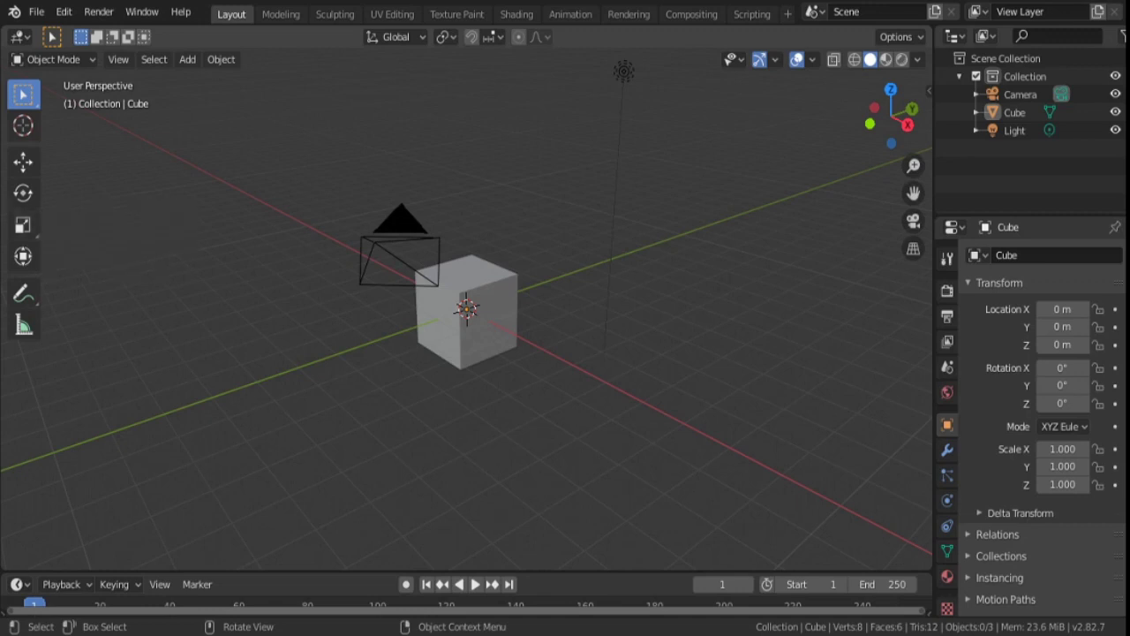
Step: Start a new General scene from Blender's File > New menu
click(37, 12)
mouse_move(88, 32)
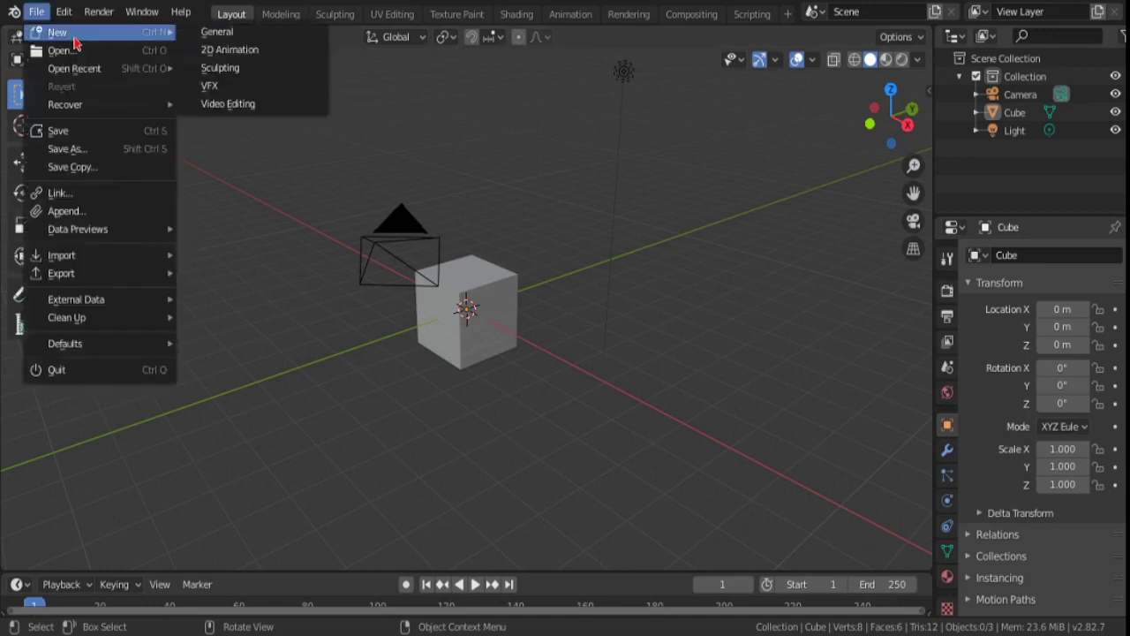
click(223, 38)
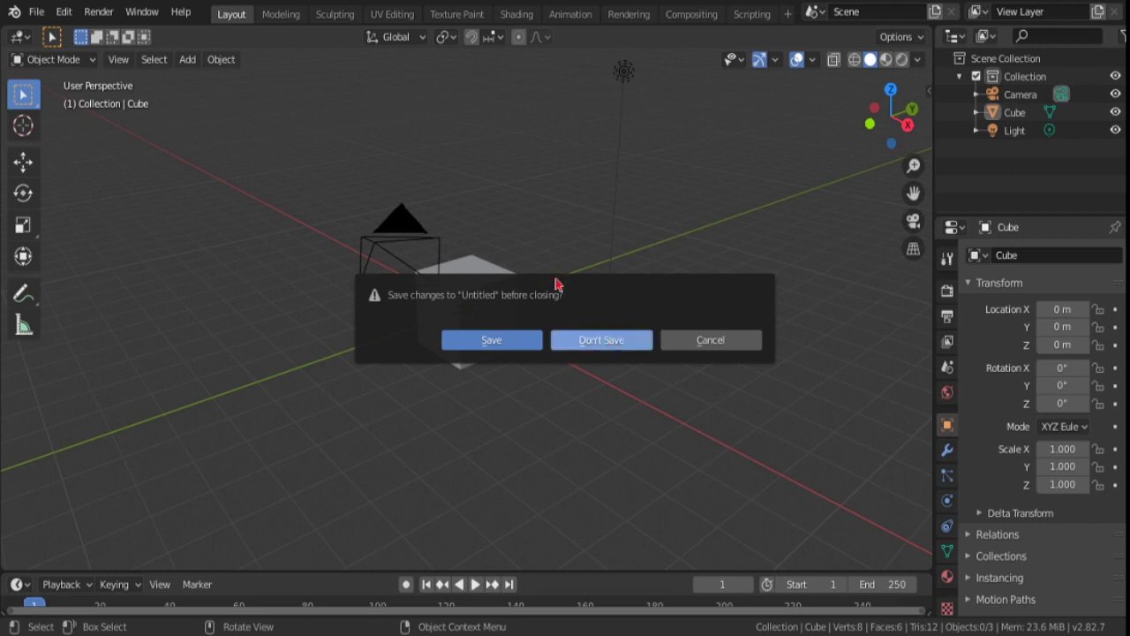
Step: Discard the unsaved Untitled file so the default cube scene loads
key(Return)
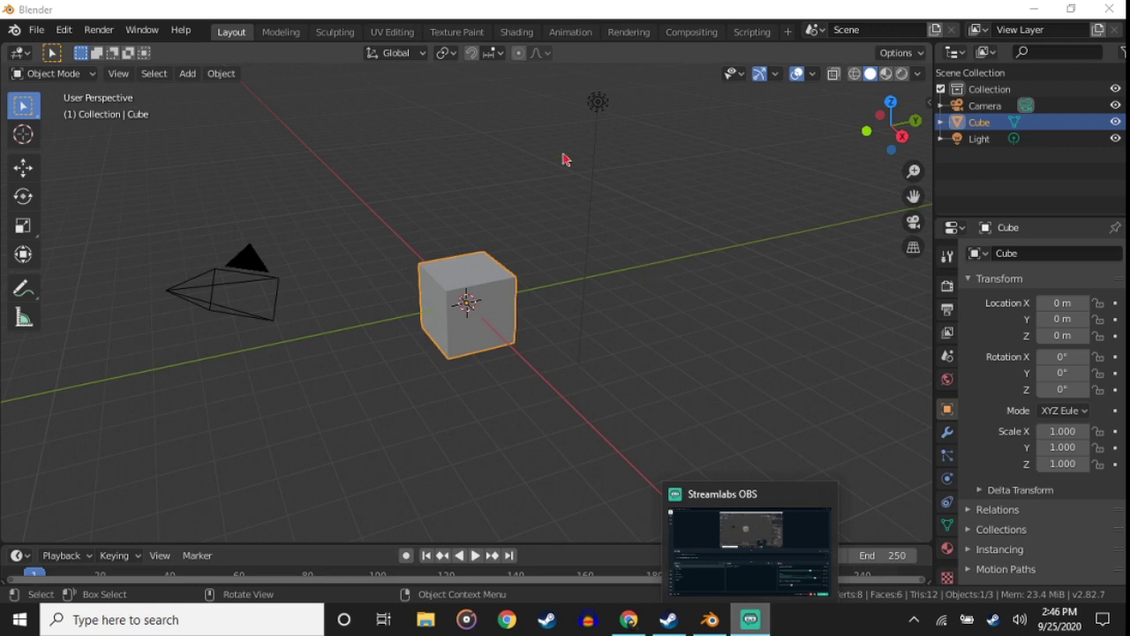
Step: Deselect the cube and open File Explorer with Win+E
click(756, 309)
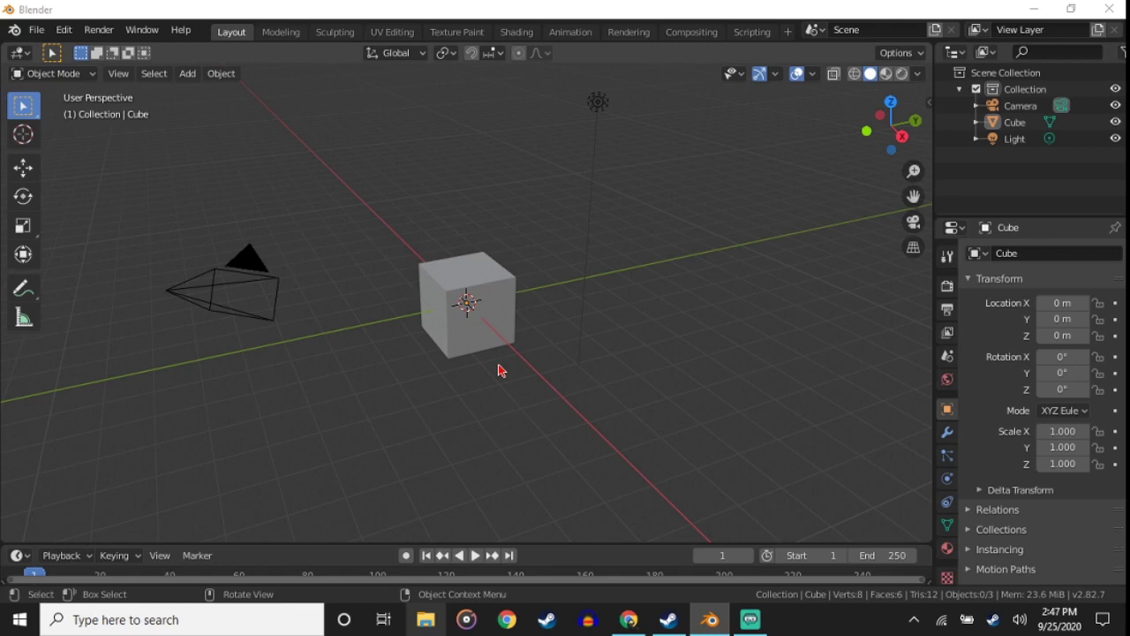
key(super+e)
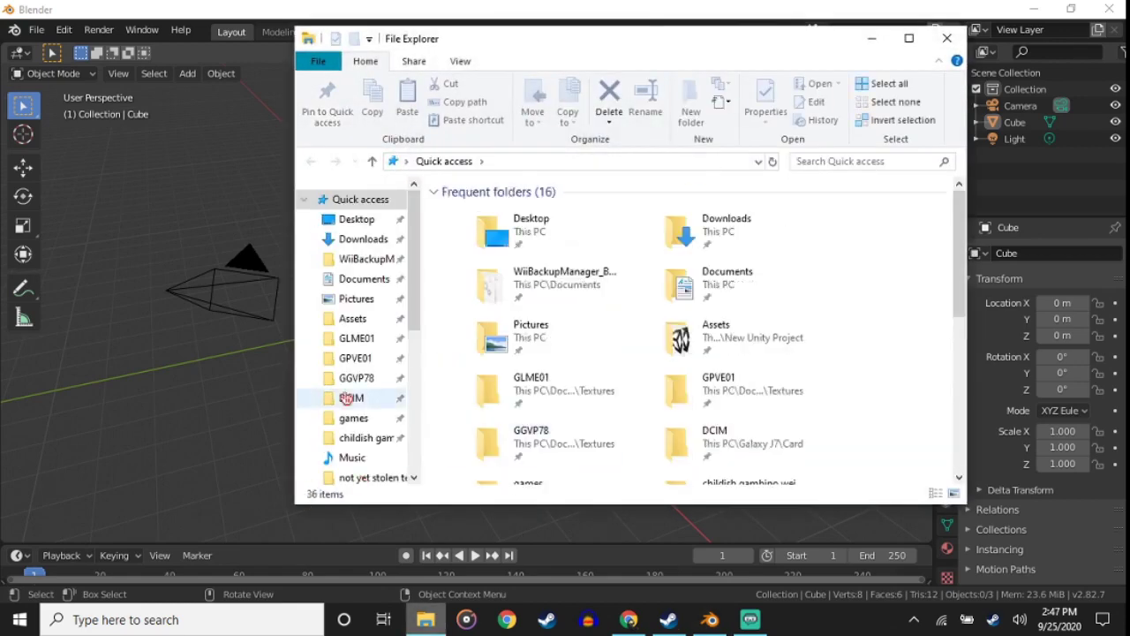
Step: Browse the navigation pane to the Galaxy J7 phone's Card\DCIM folder
scroll(357, 399, down, 1)
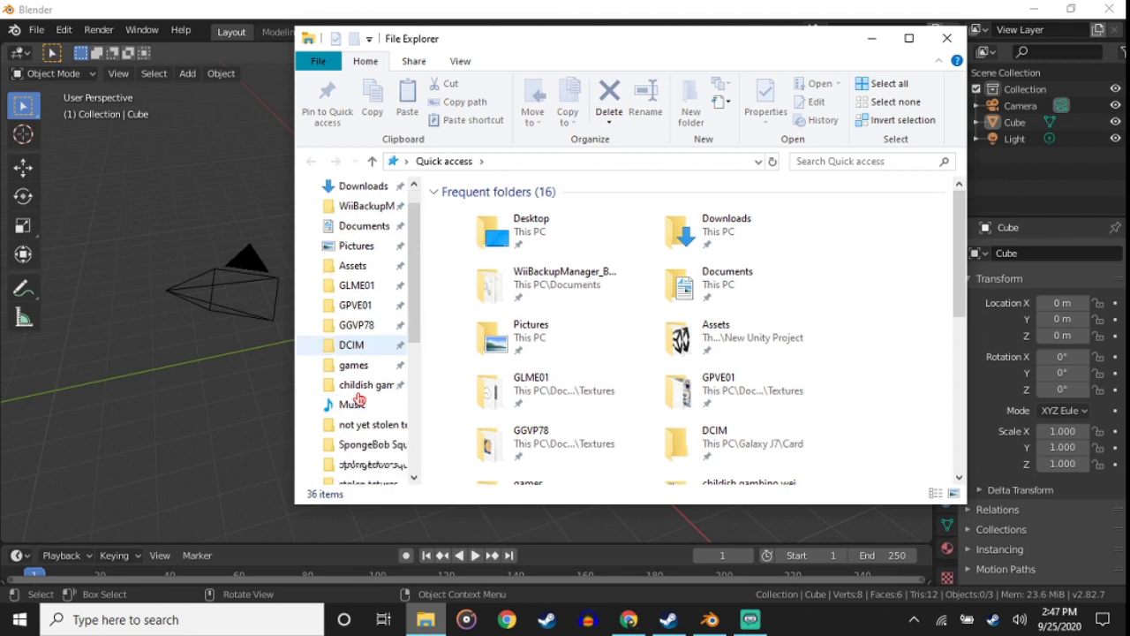
scroll(360, 403, down, 1)
scroll(353, 410, down, 1)
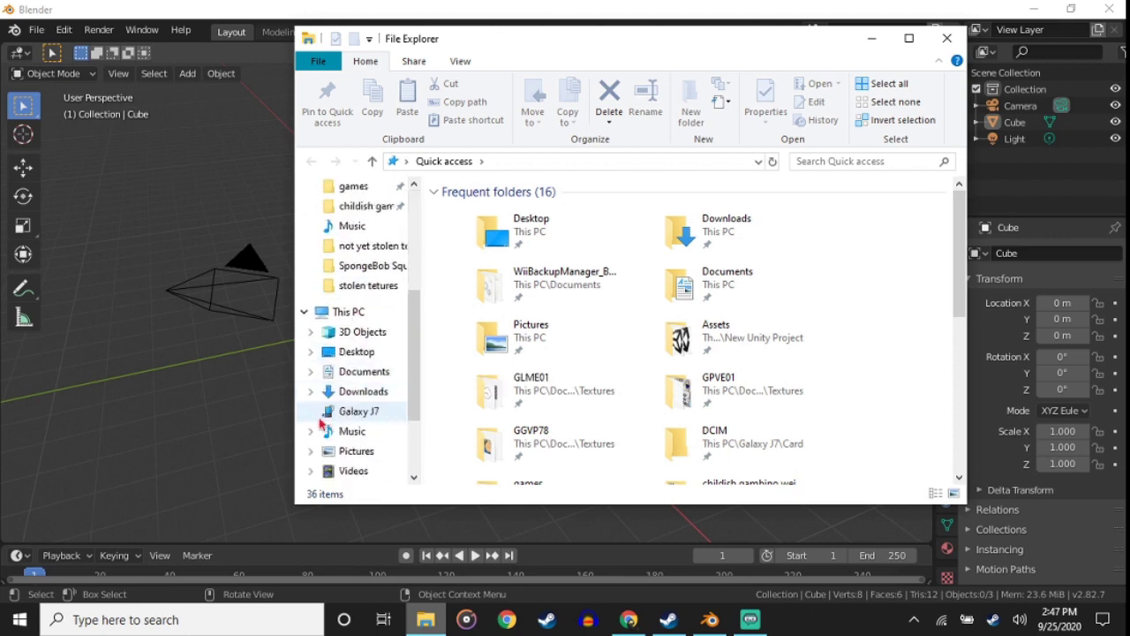
click(314, 413)
click(318, 433)
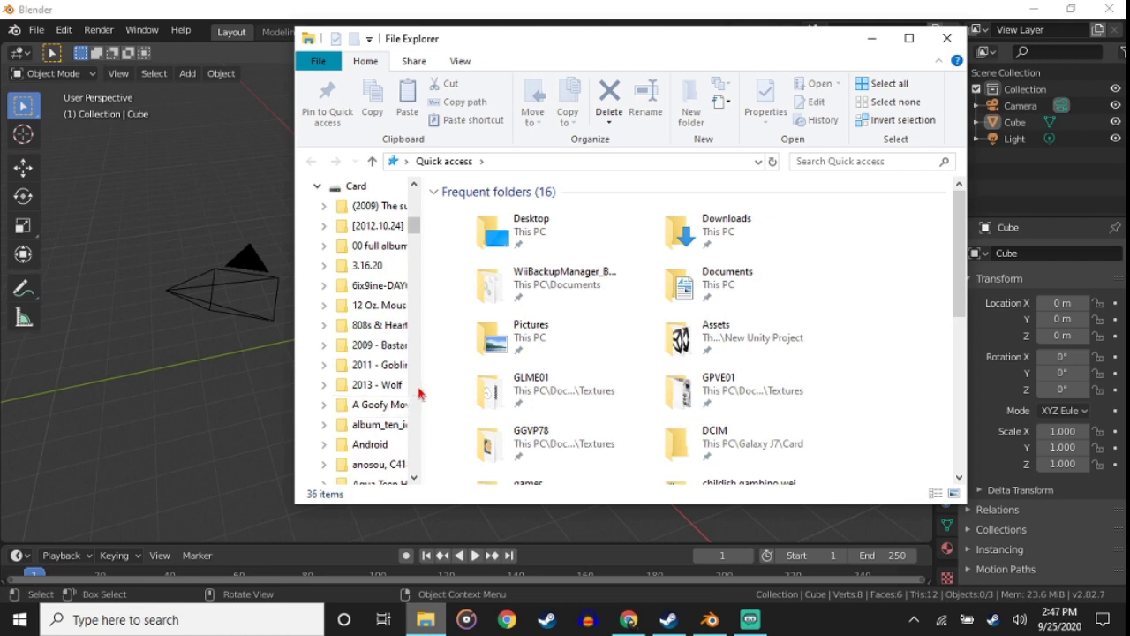
scroll(416, 391, down, 1)
scroll(419, 391, down, 1)
scroll(420, 391, down, 1)
scroll(420, 391, down, 1)
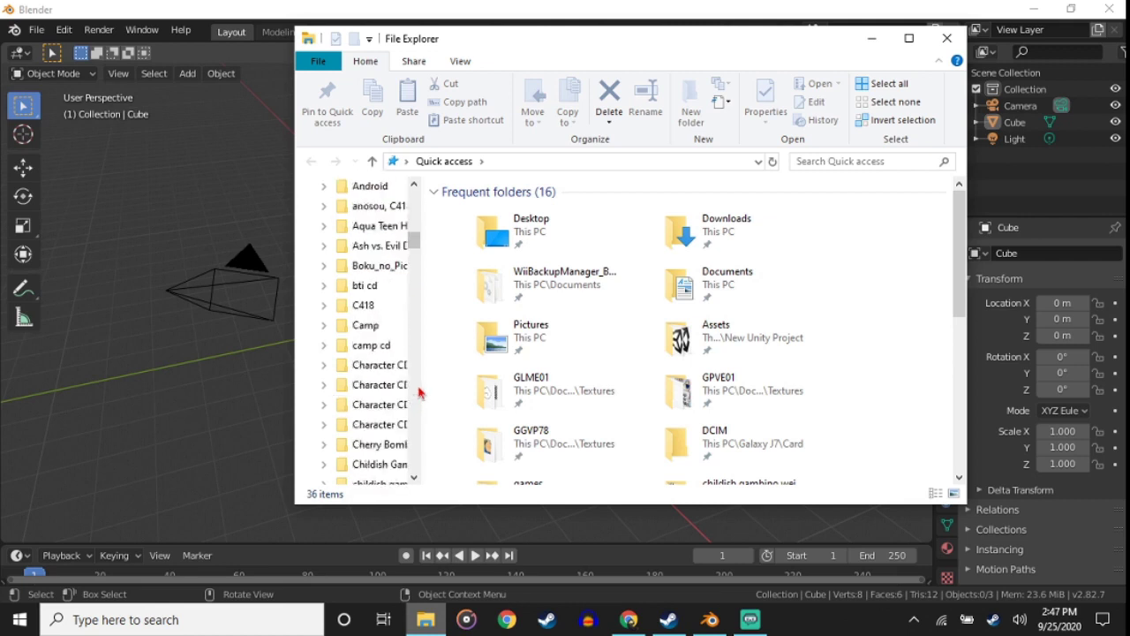
scroll(420, 391, down, 2)
scroll(421, 391, down, 2)
scroll(422, 391, down, 1)
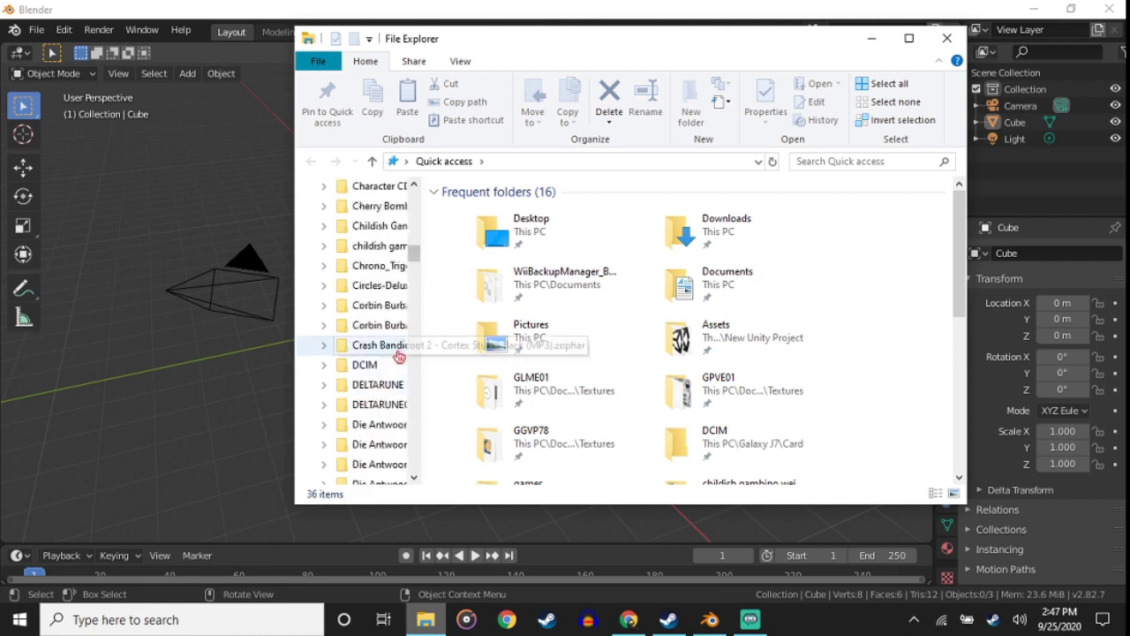
click(378, 369)
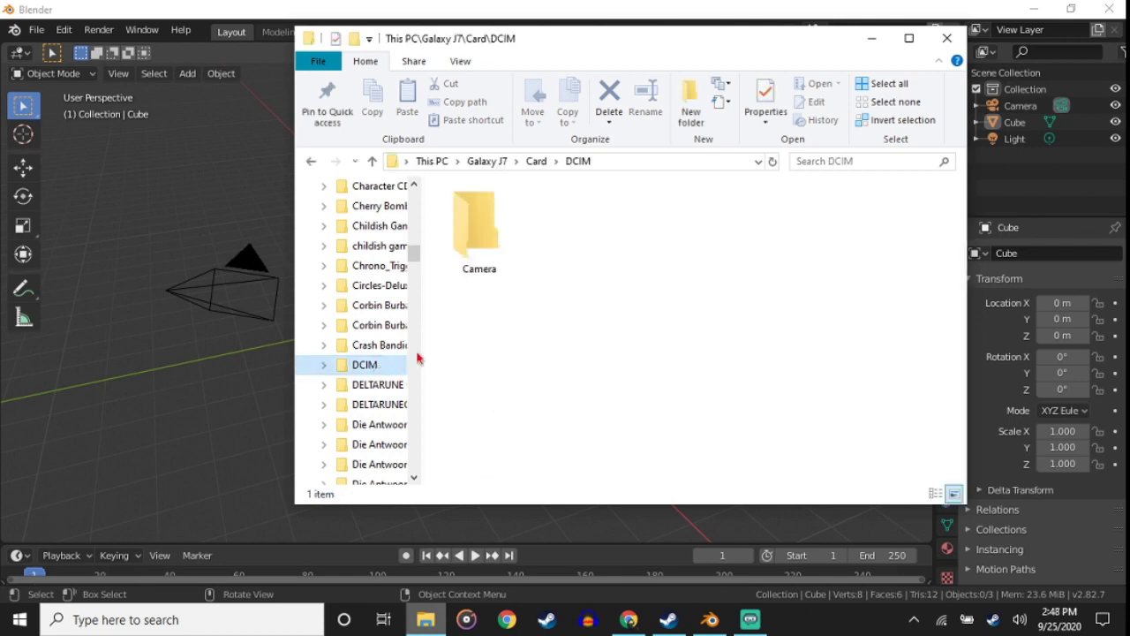
Step: Open the Camera folder and select the three newest 20200925 files at the bottom
click(508, 239)
double_click(508, 239)
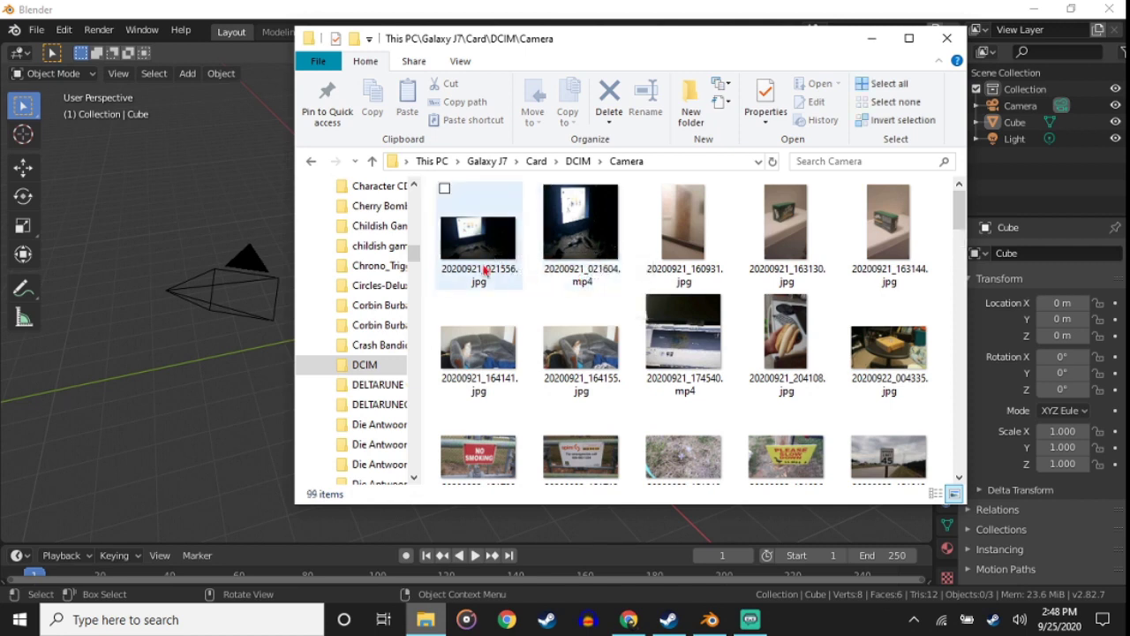
mouse_move(478, 236)
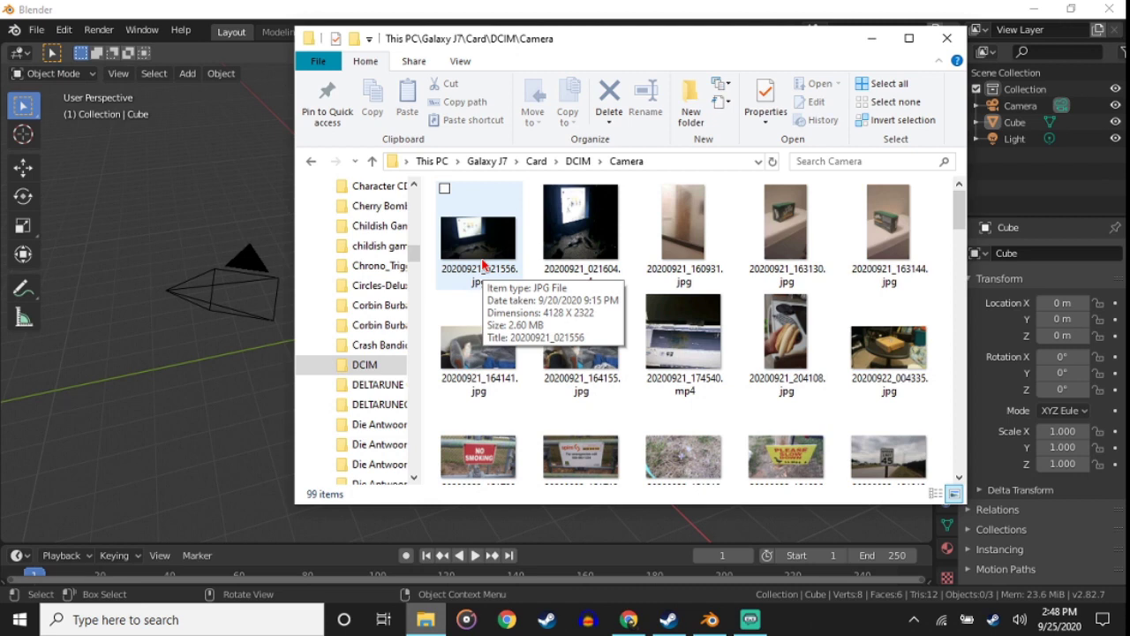
scroll(618, 309, down, 2)
scroll(787, 363, down, 4)
scroll(792, 366, down, 1)
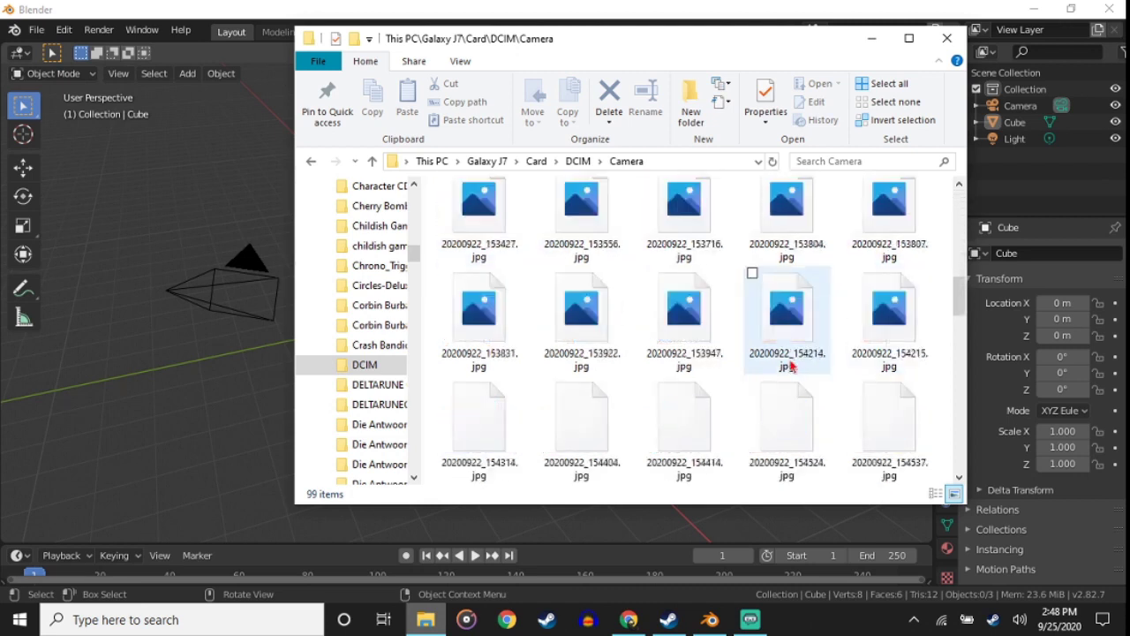
scroll(792, 367, down, 3)
scroll(790, 375, down, 3)
scroll(790, 378, down, 3)
scroll(789, 388, down, 2)
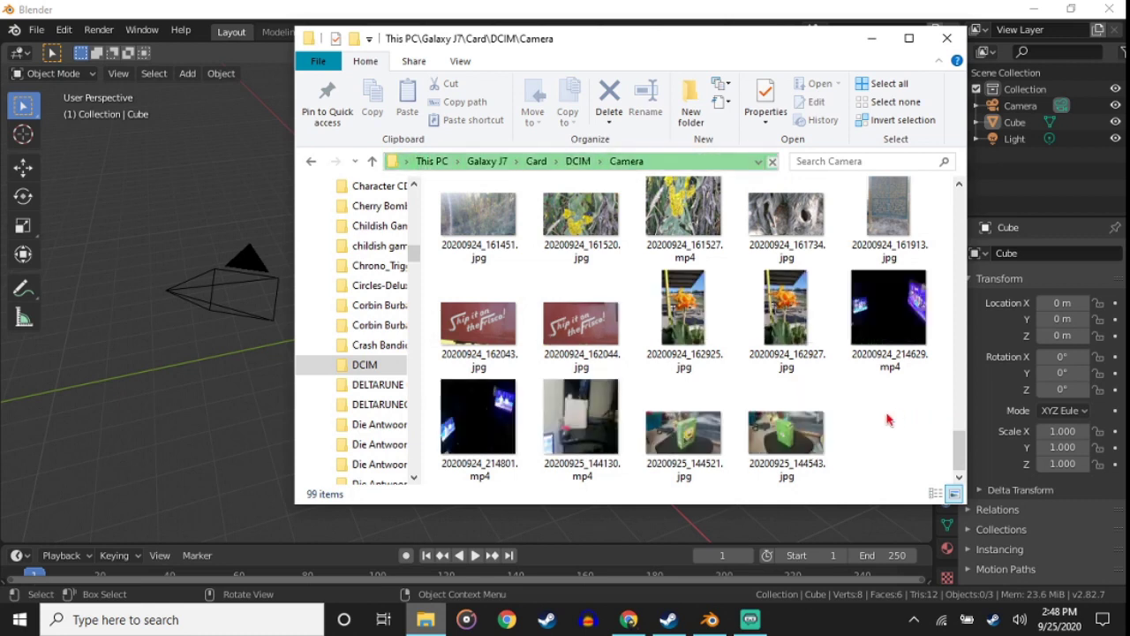
drag(848, 477, 603, 452)
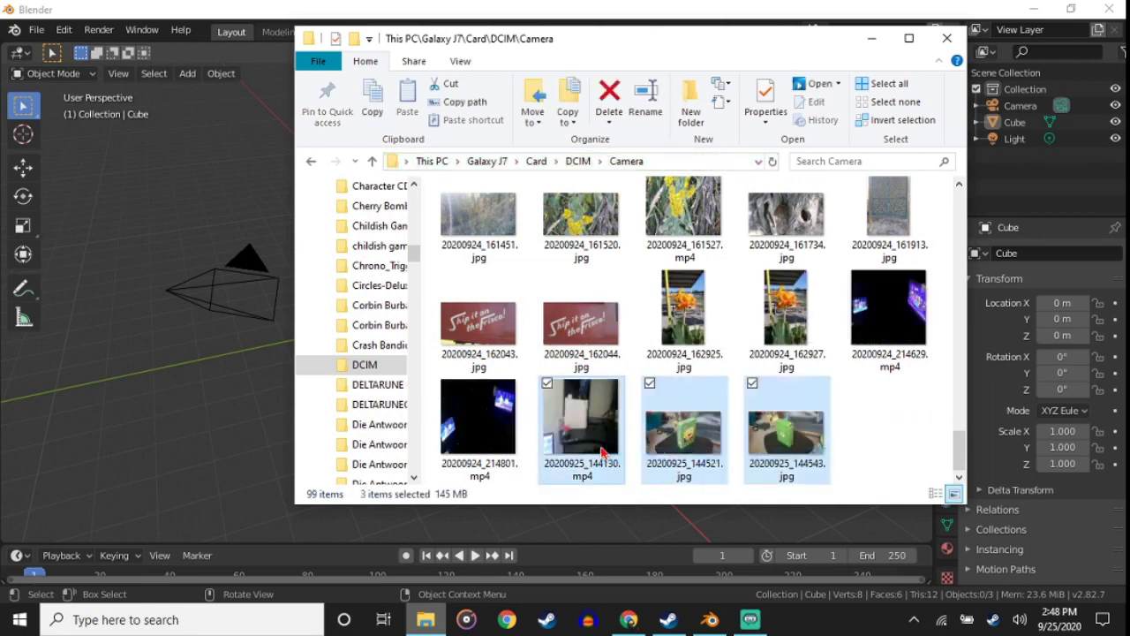
Step: Copy the three selected 20200925 files (one mp4, two jpgs) into Downloads
scroll(373, 323, up, 3)
scroll(374, 323, up, 3)
scroll(427, 347, up, 2)
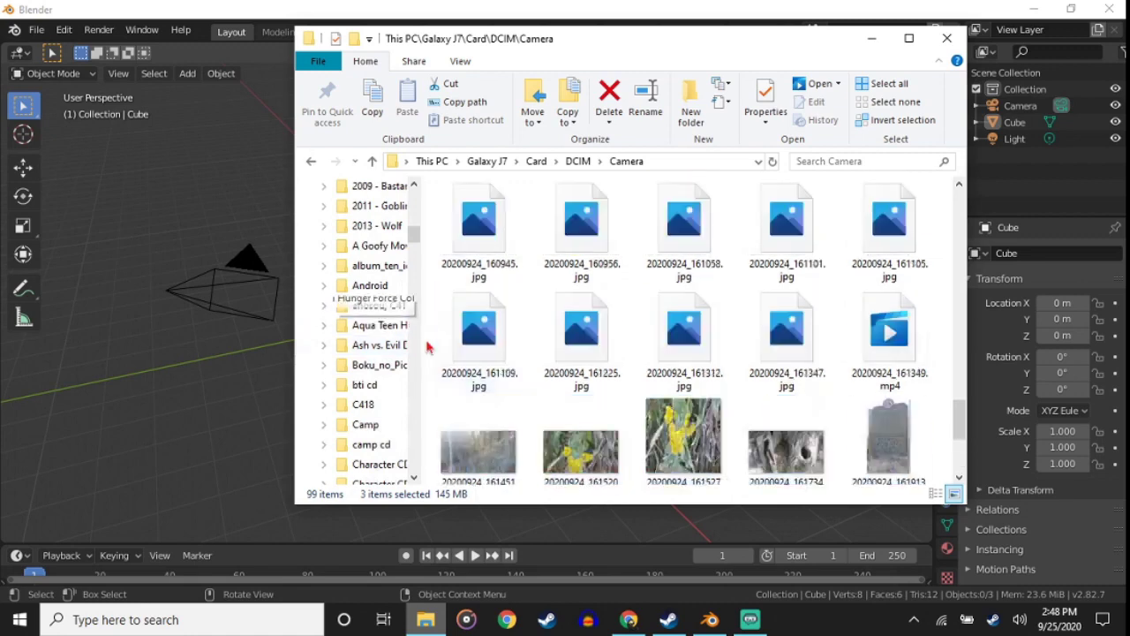
scroll(427, 347, up, 7)
scroll(403, 305, up, 3)
scroll(391, 308, up, 3)
scroll(391, 313, up, 1)
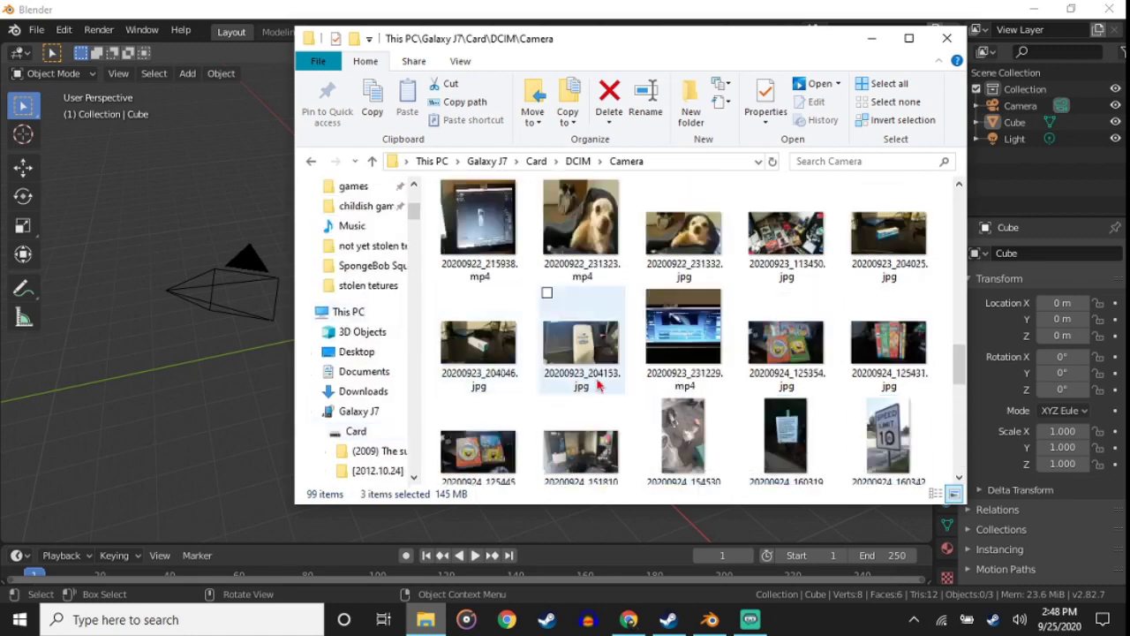
mouse_move(581, 349)
mouse_move(363, 391)
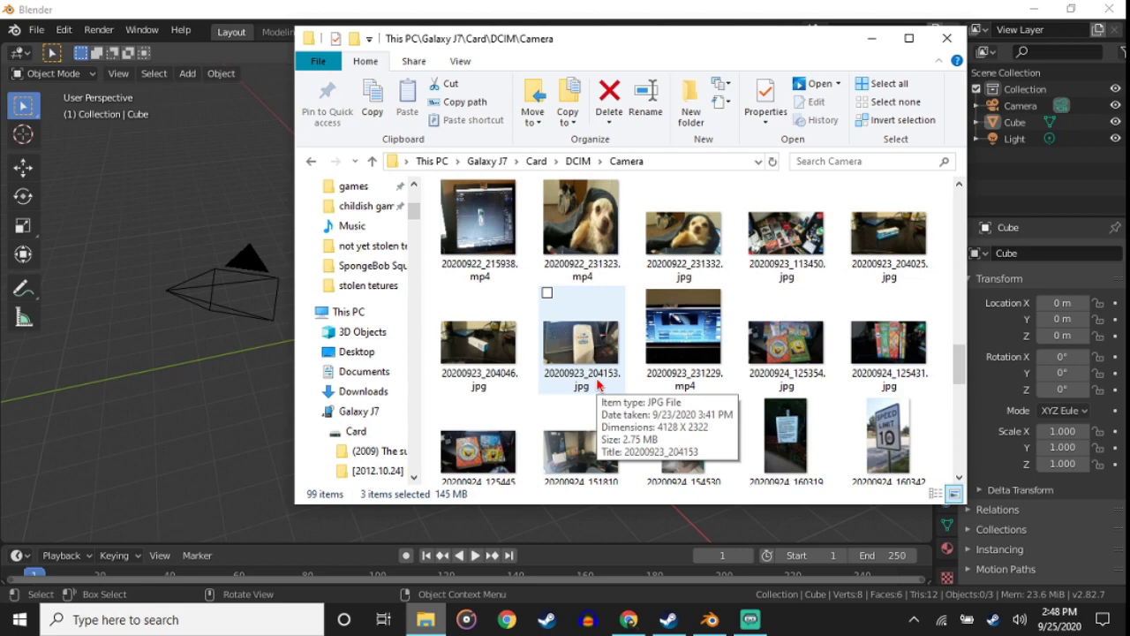
scroll(597, 384, down, 5)
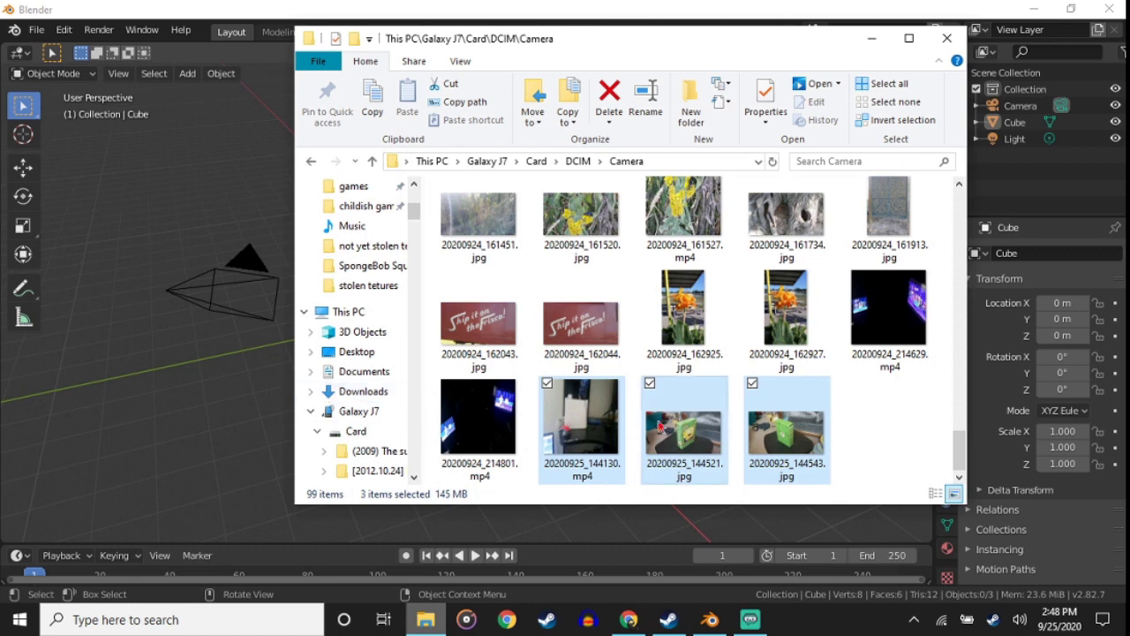
drag(540, 408, 371, 397)
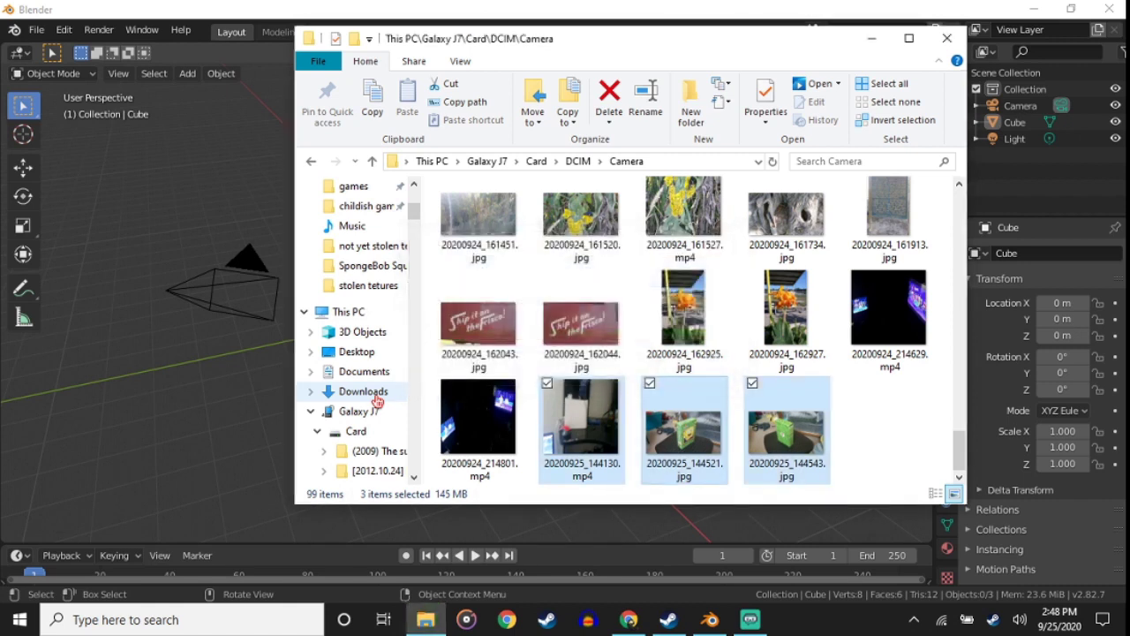
Step: Open the 'not yet stolen texures' folder in Downloads and select its contents
click(377, 400)
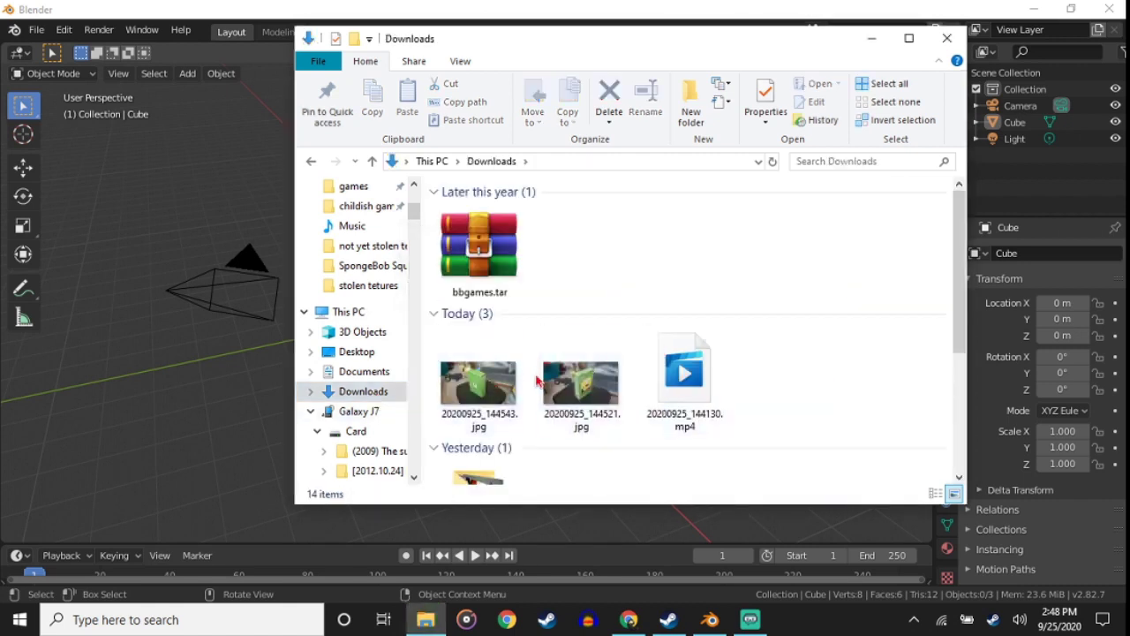
scroll(716, 394, down, 3)
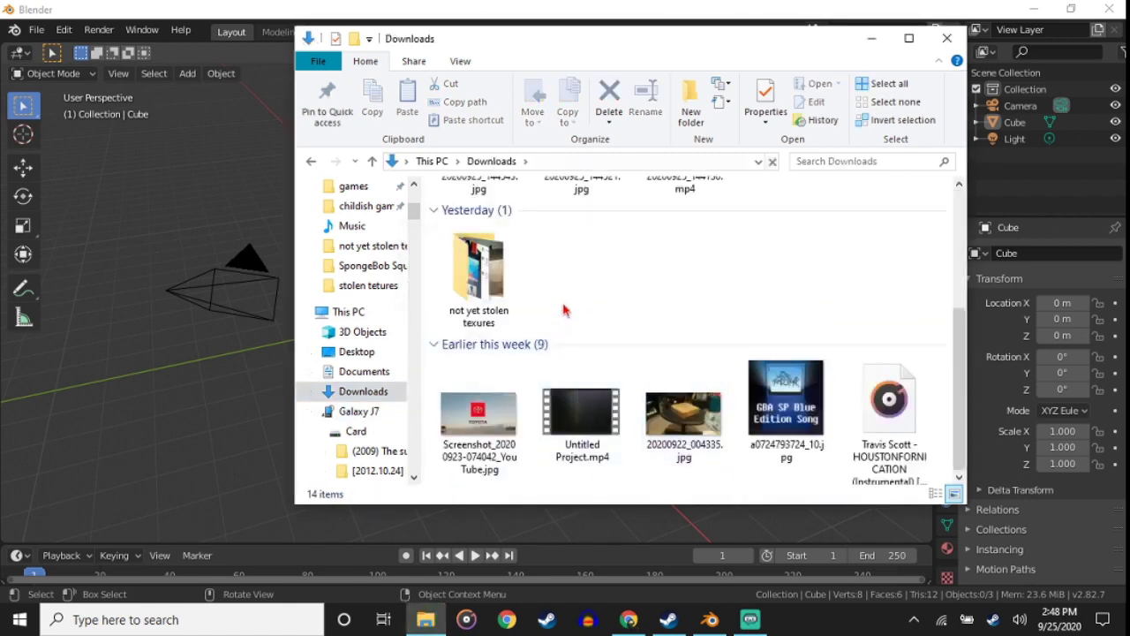
double_click(479, 300)
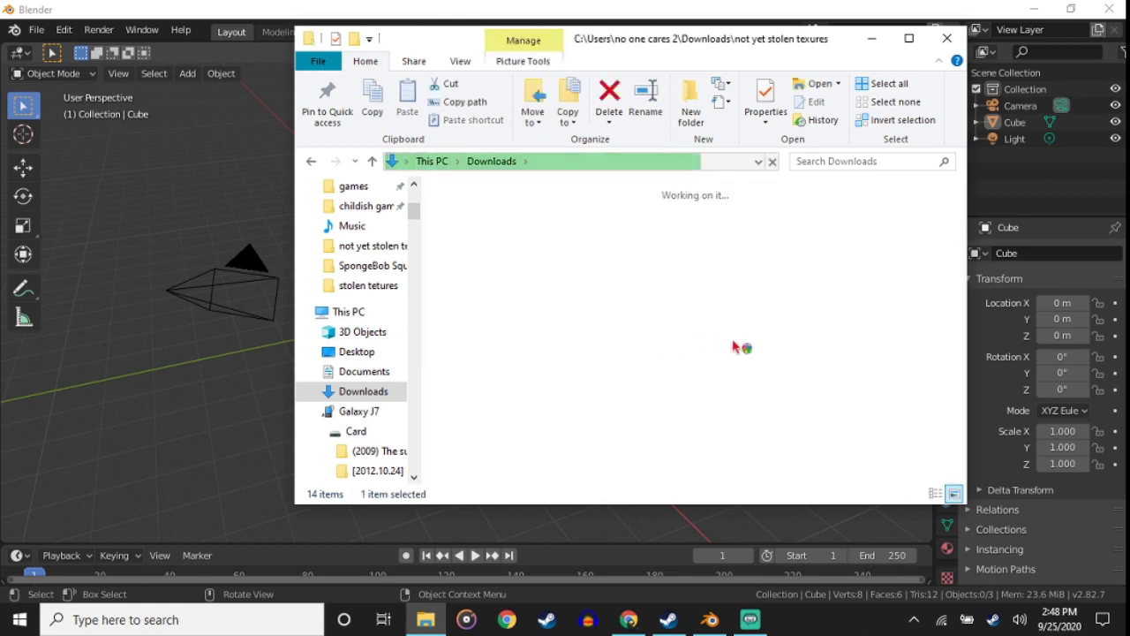
drag(867, 380, 437, 183)
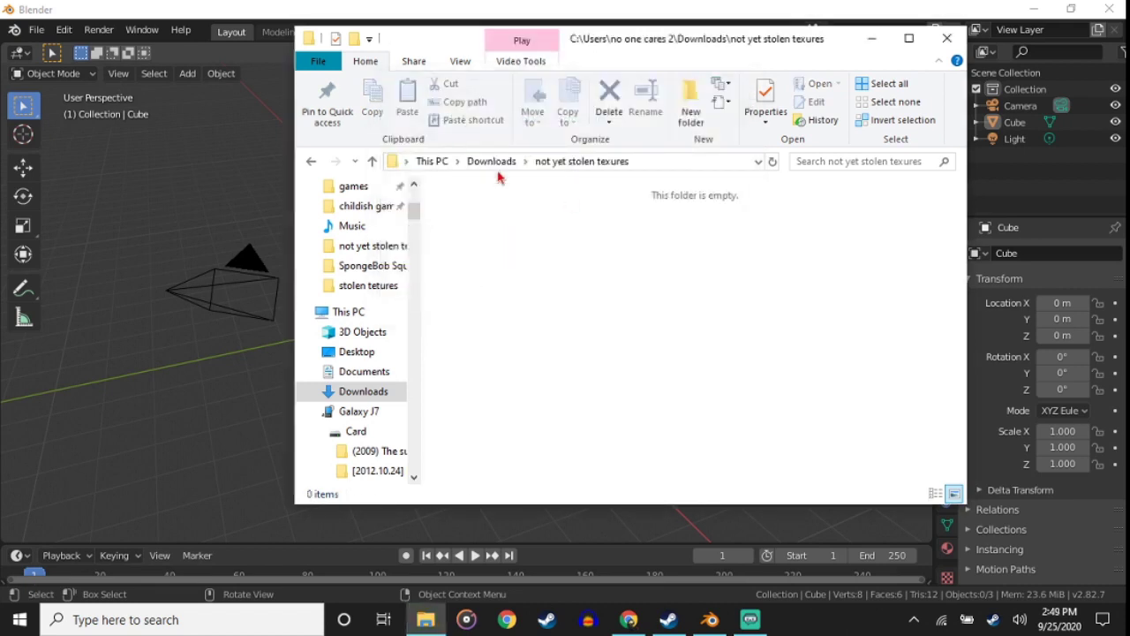
Step: Move the three 20200925 files from Downloads into 'not yet stolen texures' and open it
click(493, 165)
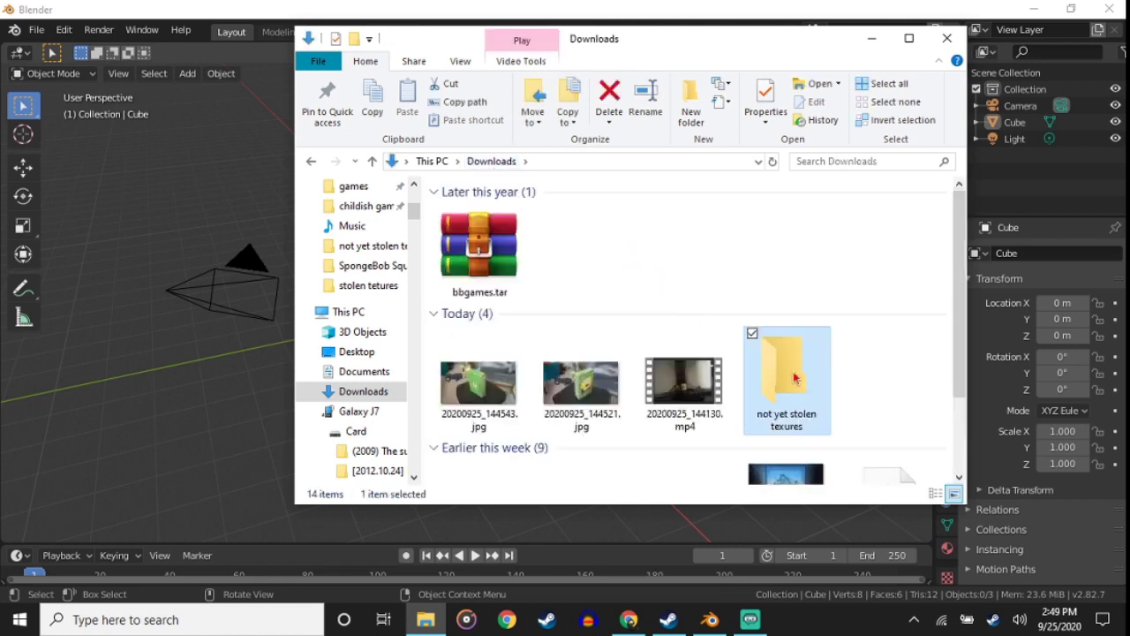
scroll(684, 398, down, 3)
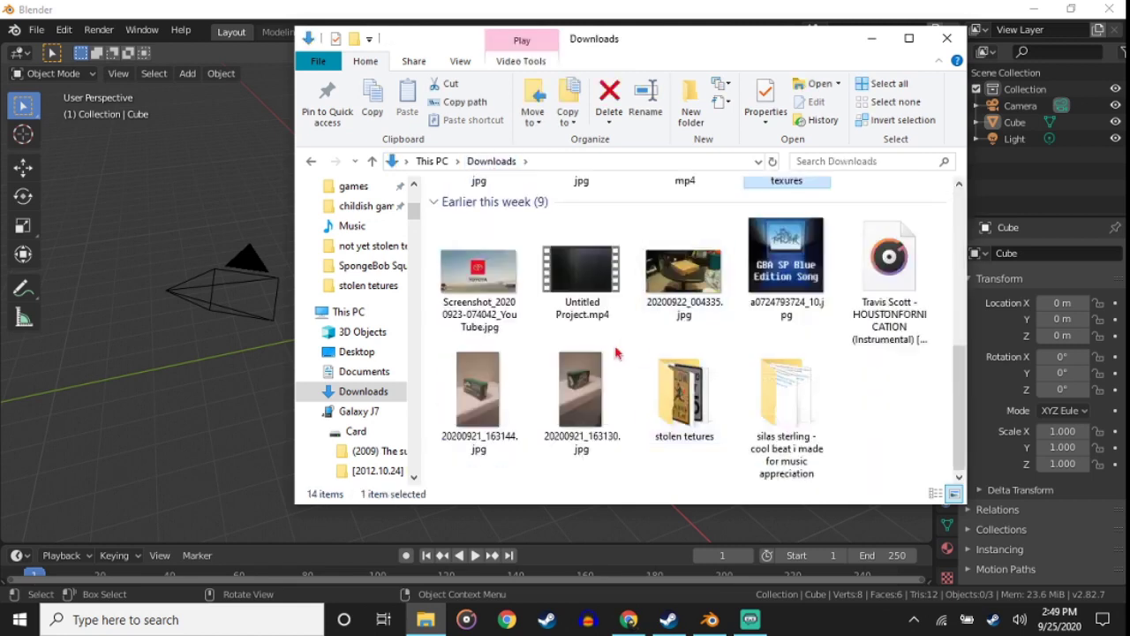
scroll(641, 357, up, 3)
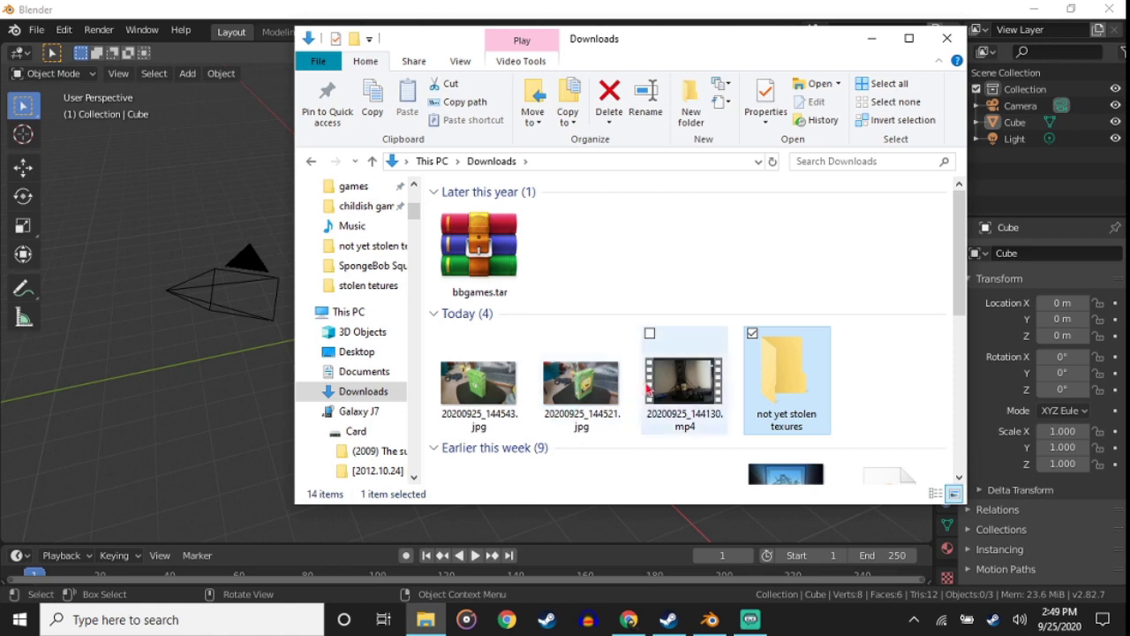
click(684, 384)
shift+click(504, 409)
mouse_move(504, 408)
mouse_down()
mouse_move(688, 401)
mouse_move(783, 380)
mouse_up()
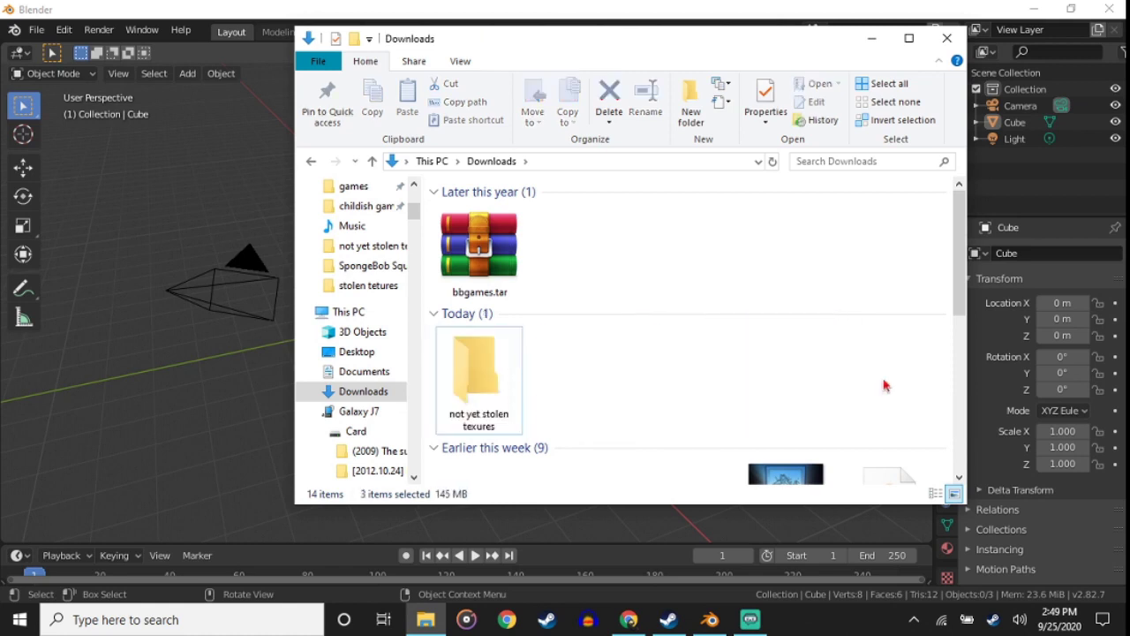
double_click(506, 374)
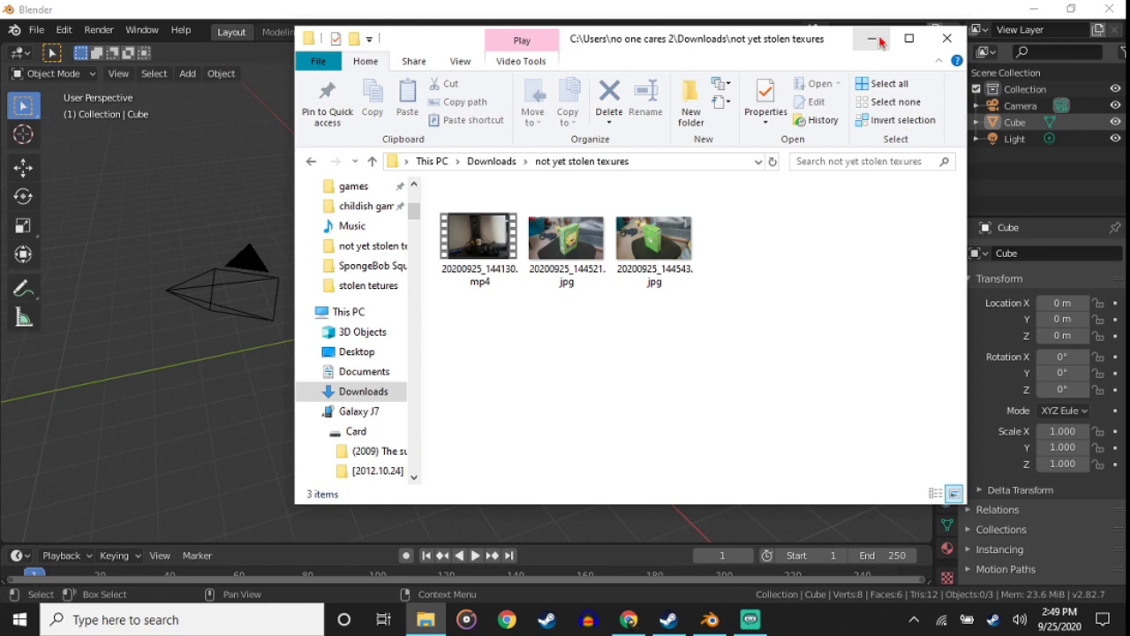
Step: Minimize File Explorer and delete Blender's default cube
click(880, 41)
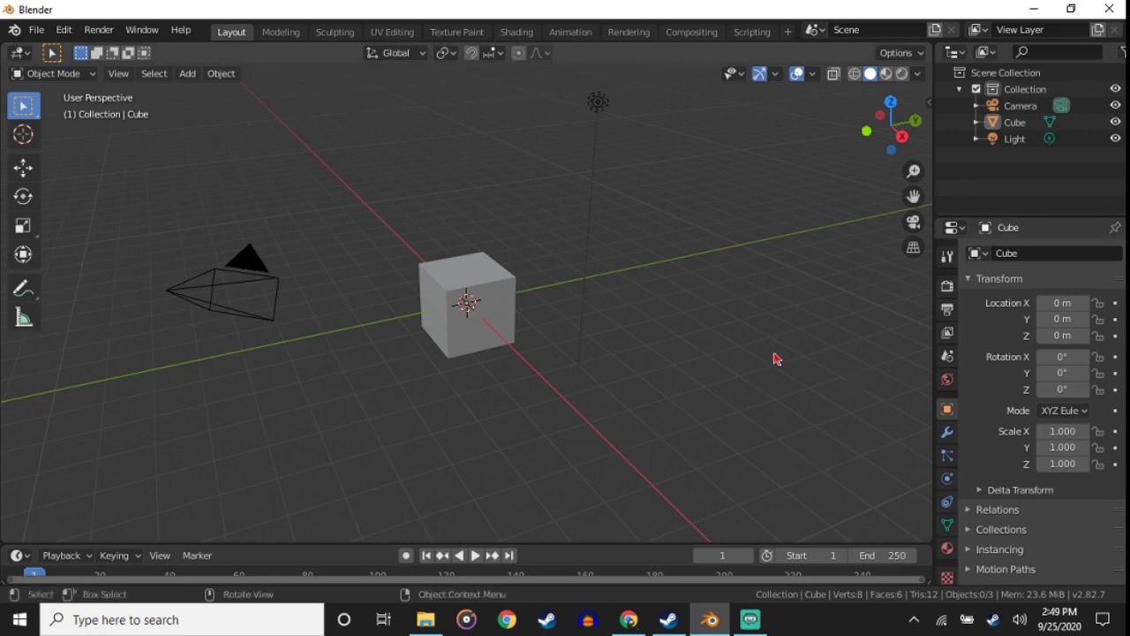
click(461, 321)
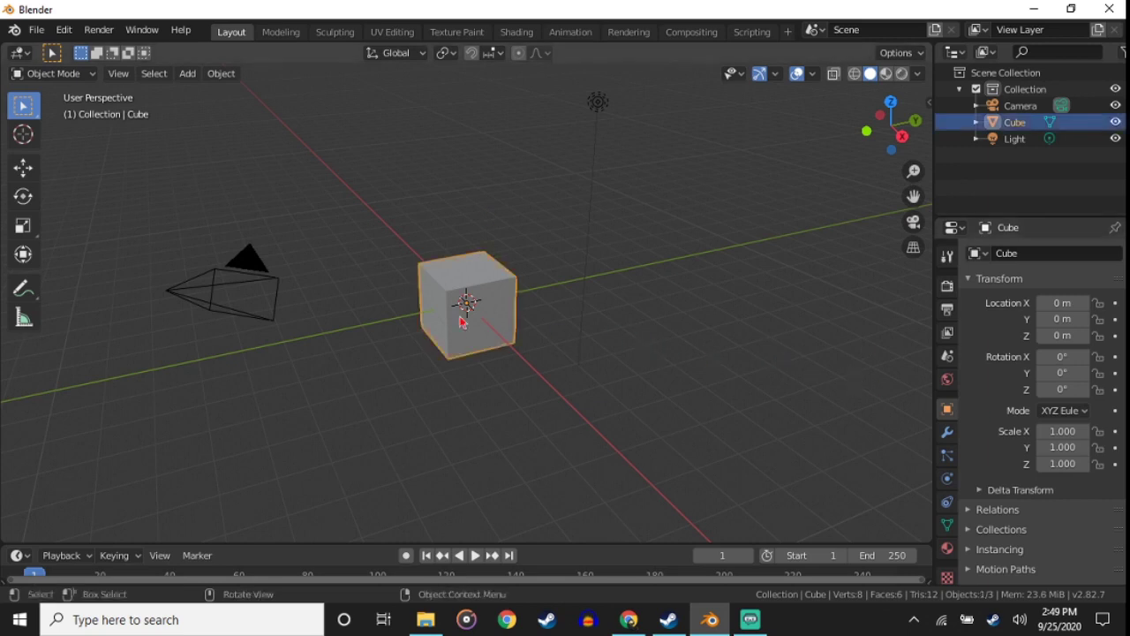
key(Delete)
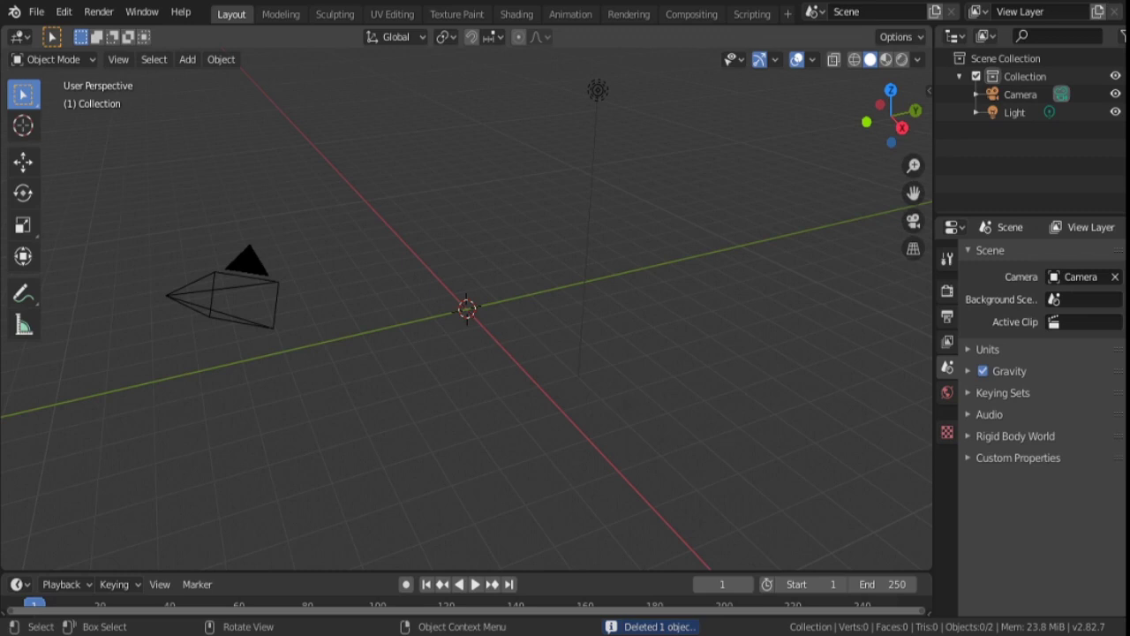
mouse_move(519, 327)
middle_down()
mouse_move(461, 370)
mouse_move(469, 331)
middle_up()
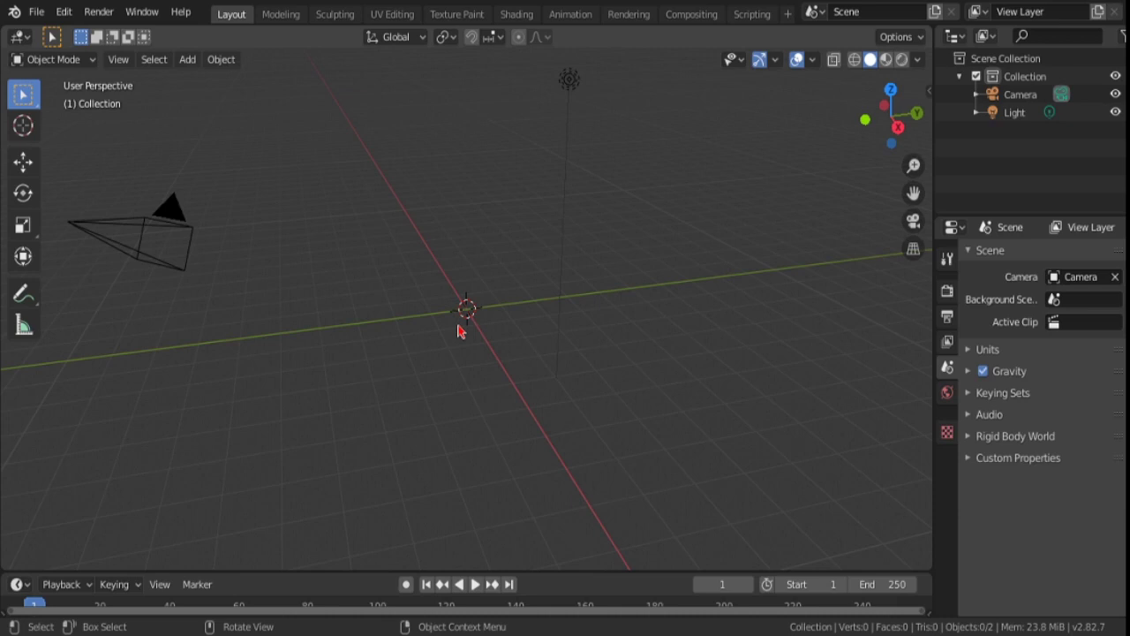
Step: Add a new cube mesh at the world origin via Shift+A
key(shift+a)
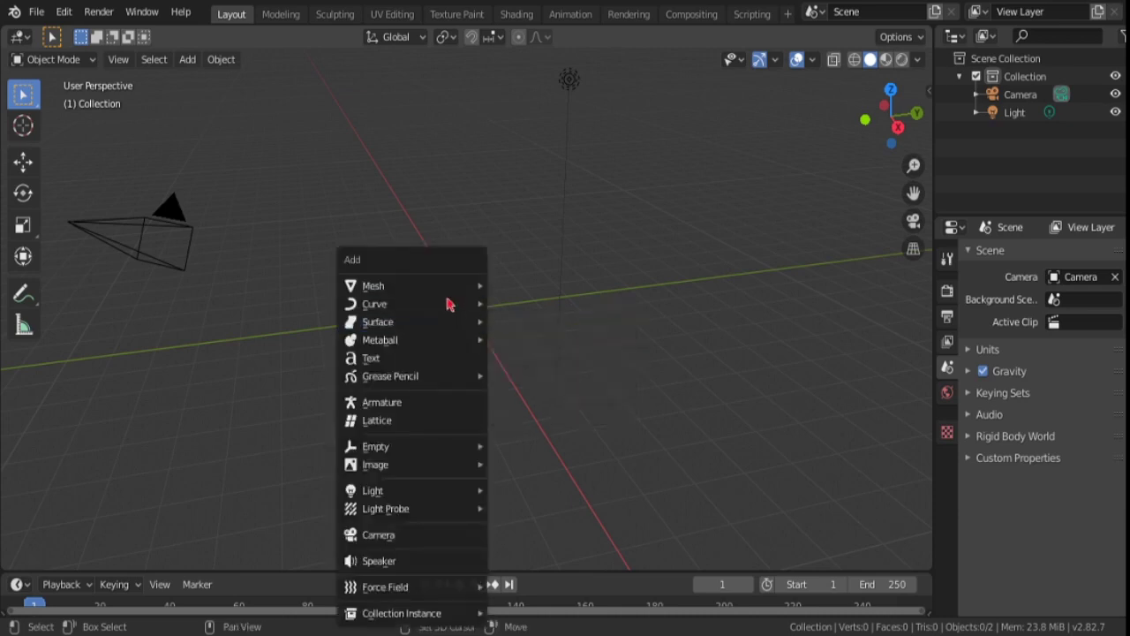
click(536, 307)
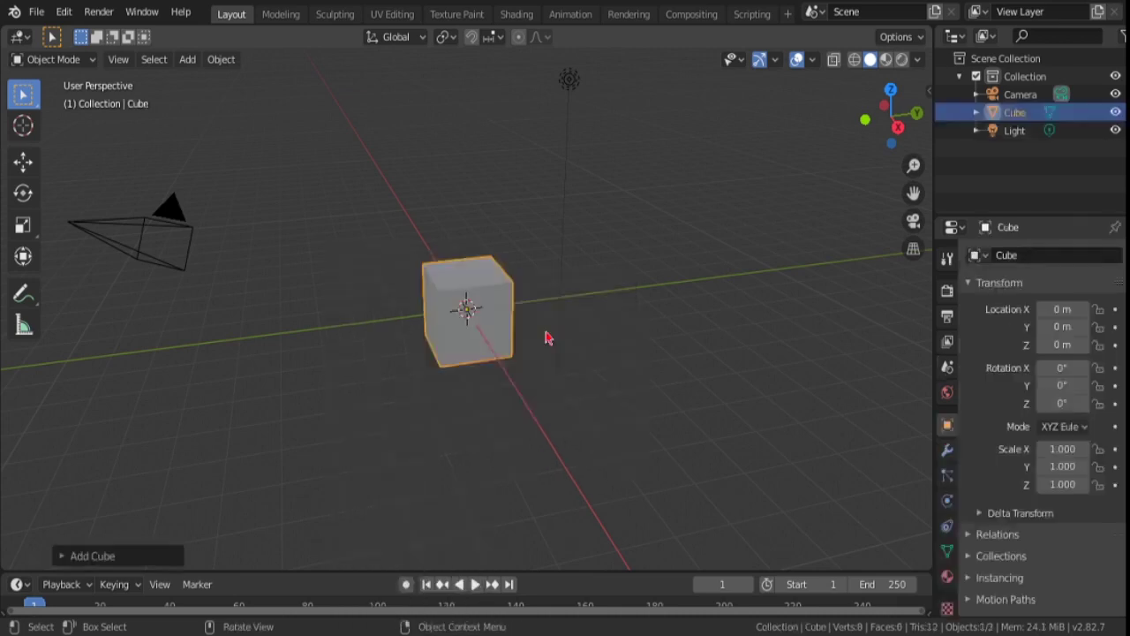
mouse_move(575, 379)
middle_down()
mouse_move(659, 335)
mouse_move(588, 365)
mouse_move(599, 375)
mouse_move(573, 389)
mouse_move(686, 481)
middle_up()
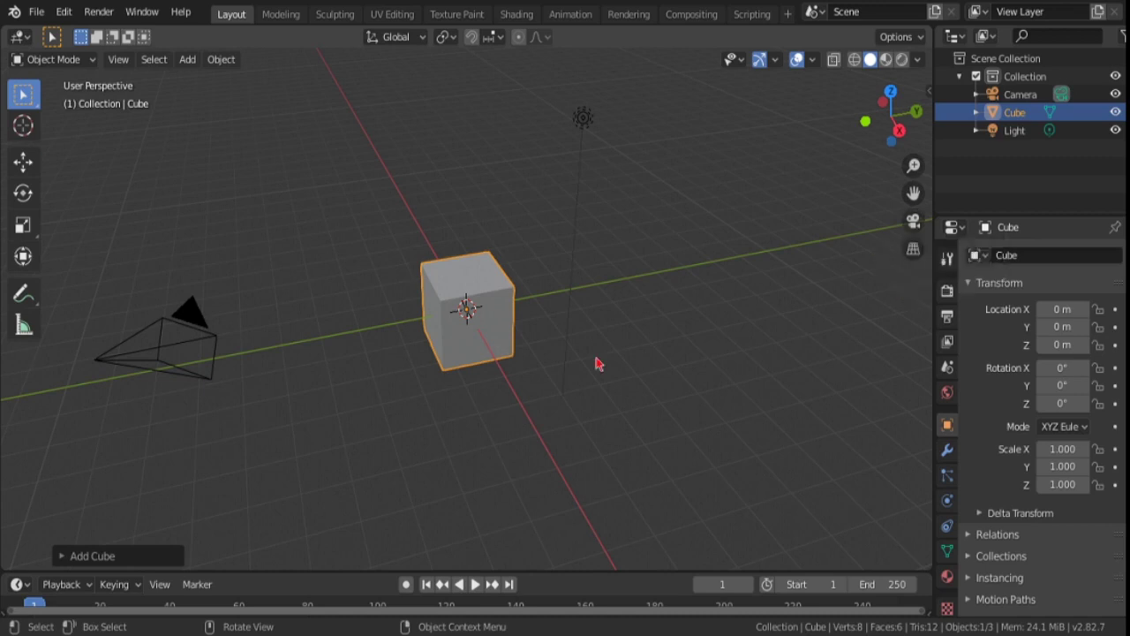
mouse_move(436, 410)
middle_down()
mouse_move(467, 415)
mouse_move(448, 401)
middle_up()
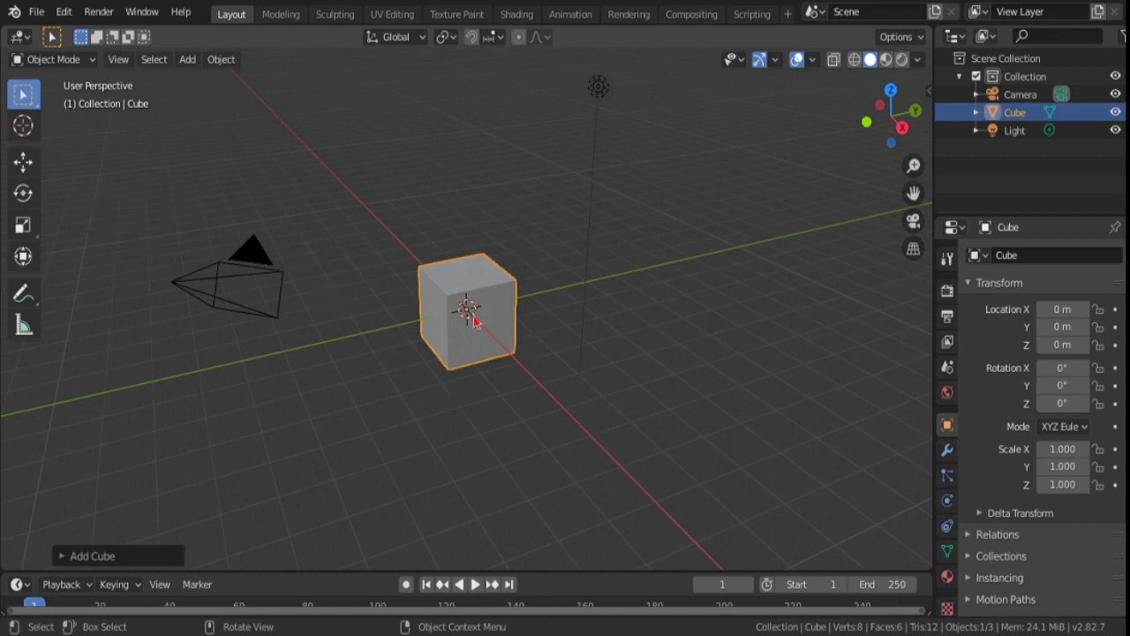
Step: Stretch the cube along Y to a scale of 1.926
key(s)
key(y)
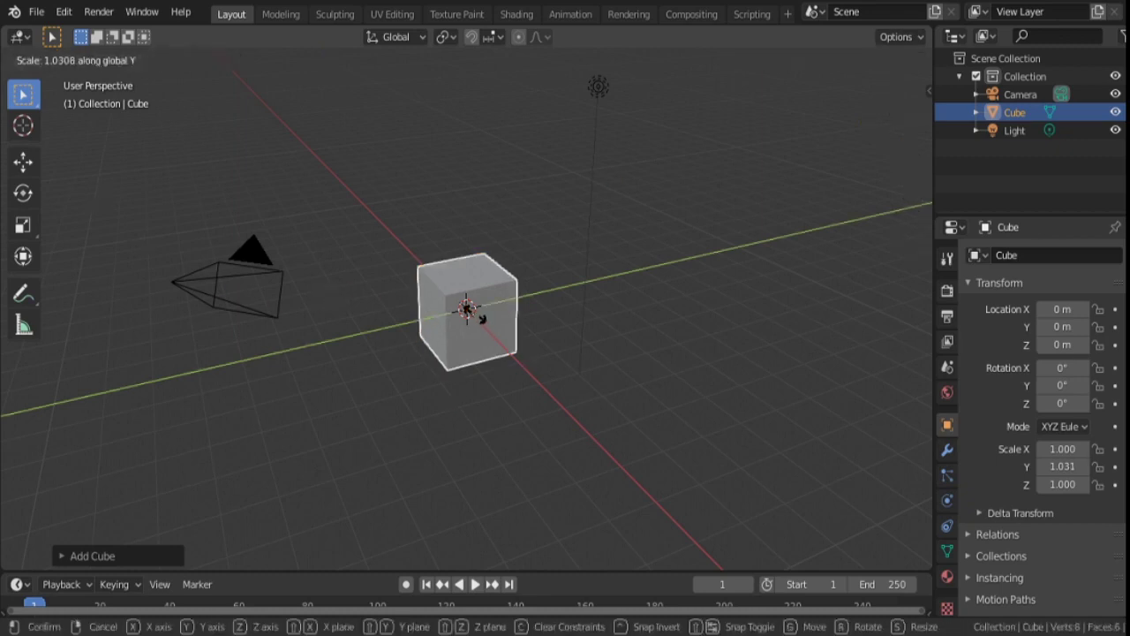
key(z)
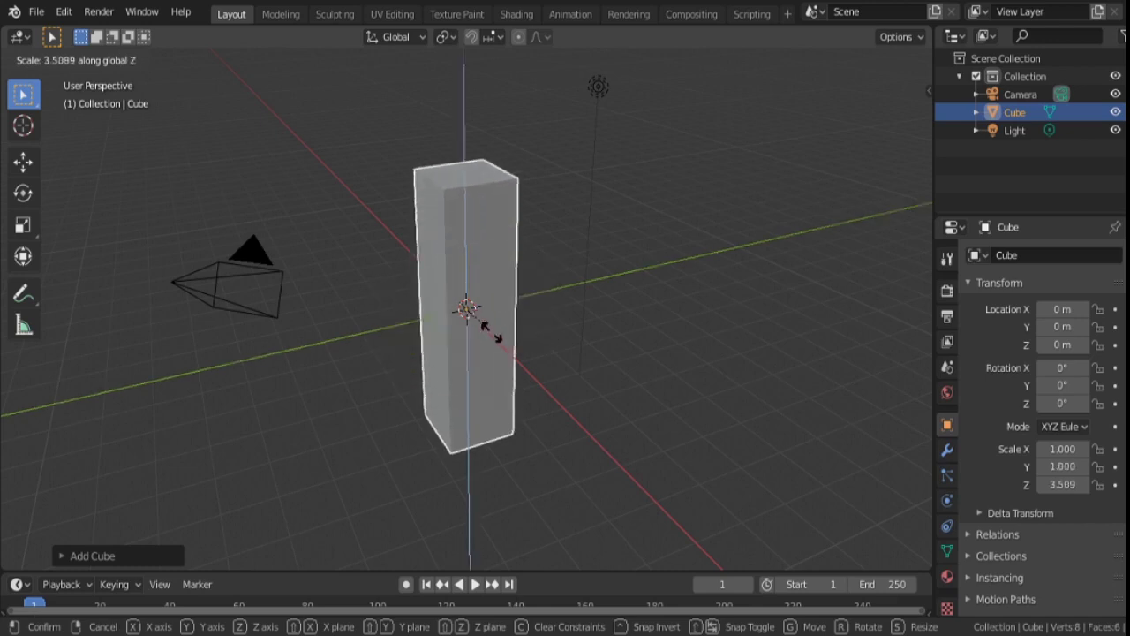
key(x)
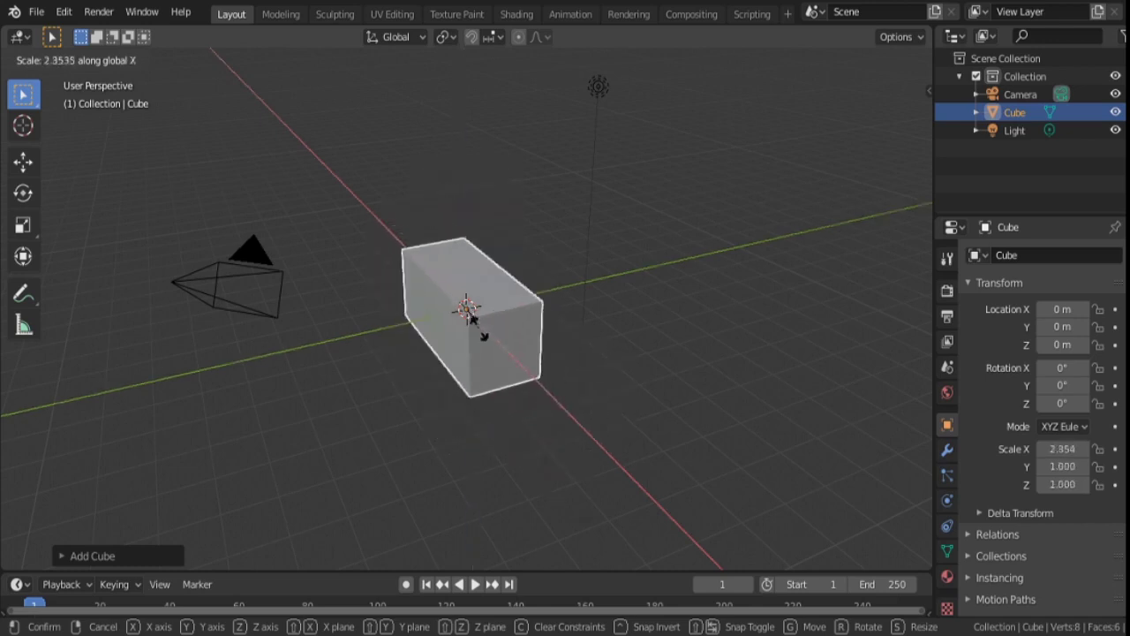
key(Escape)
key(s)
key(y)
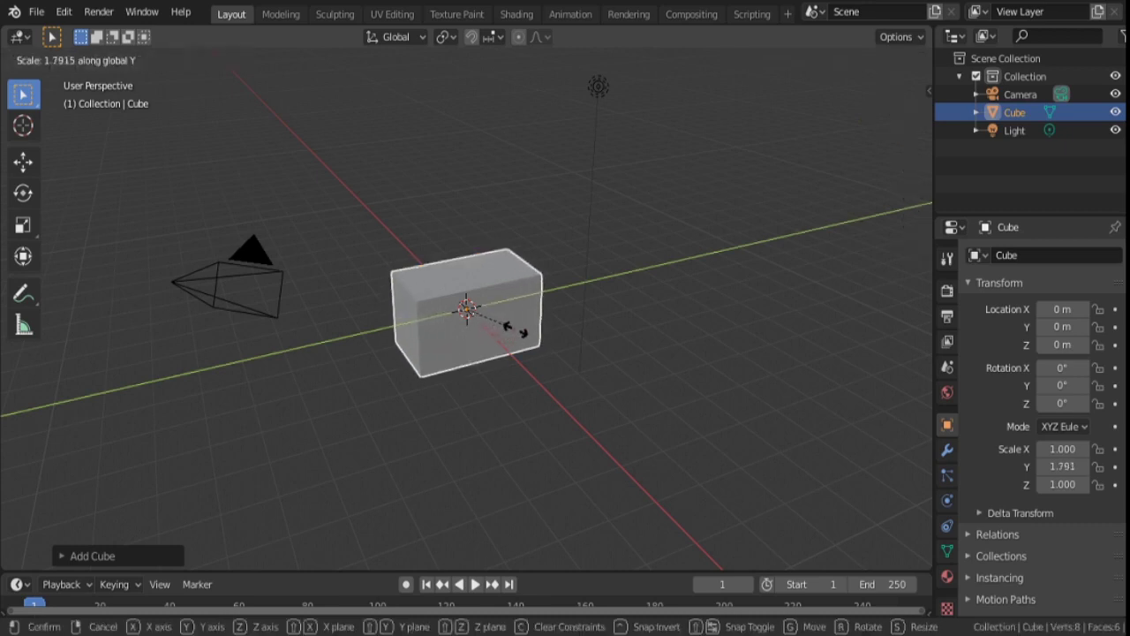
click(518, 330)
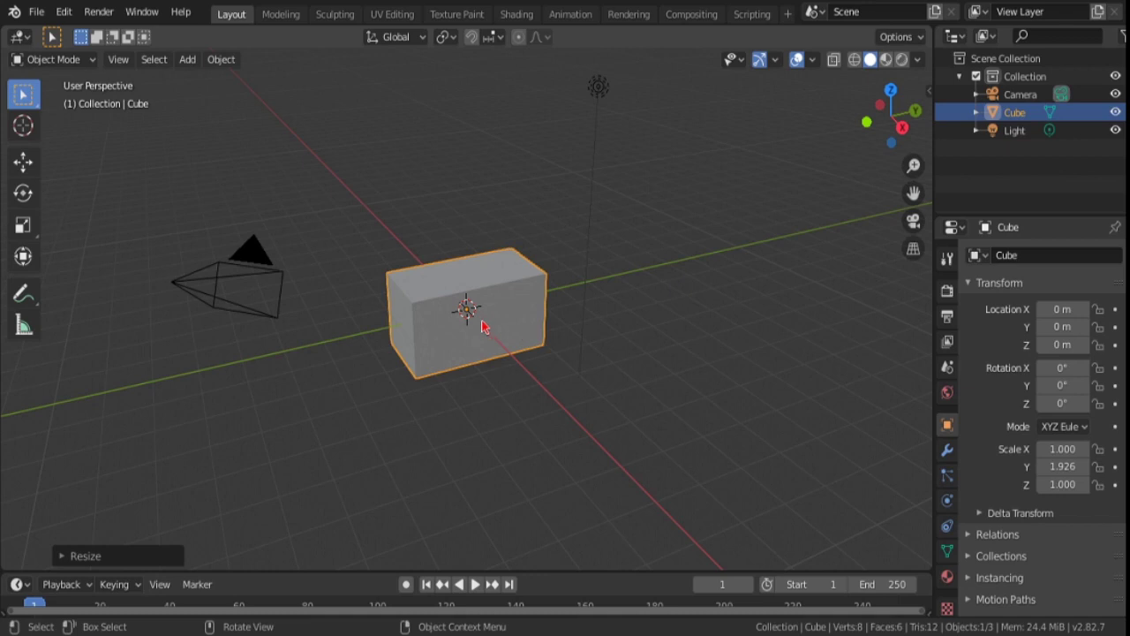
Step: Scale the box to 0.928 along X and 2.843 along Z
key(s)
key(x)
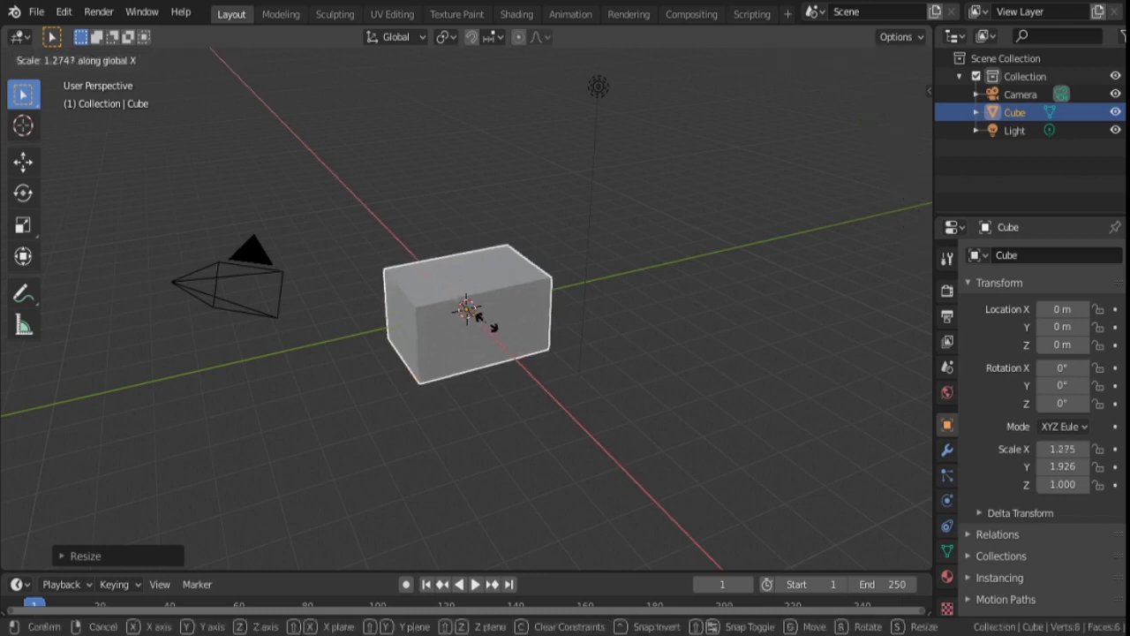
click(491, 315)
key(s)
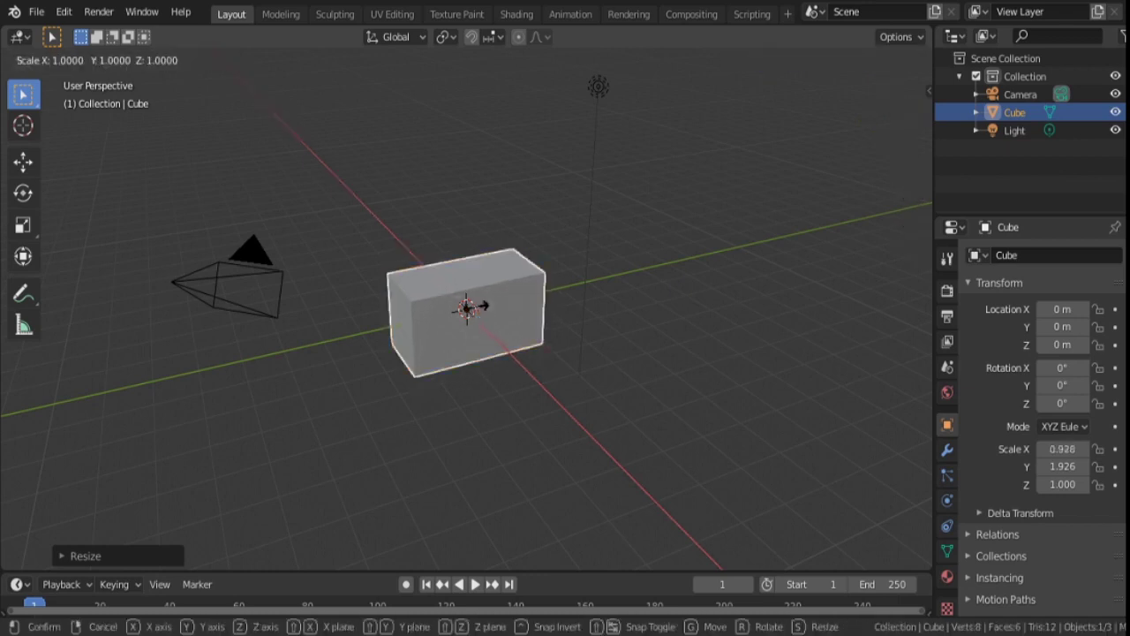
key(z)
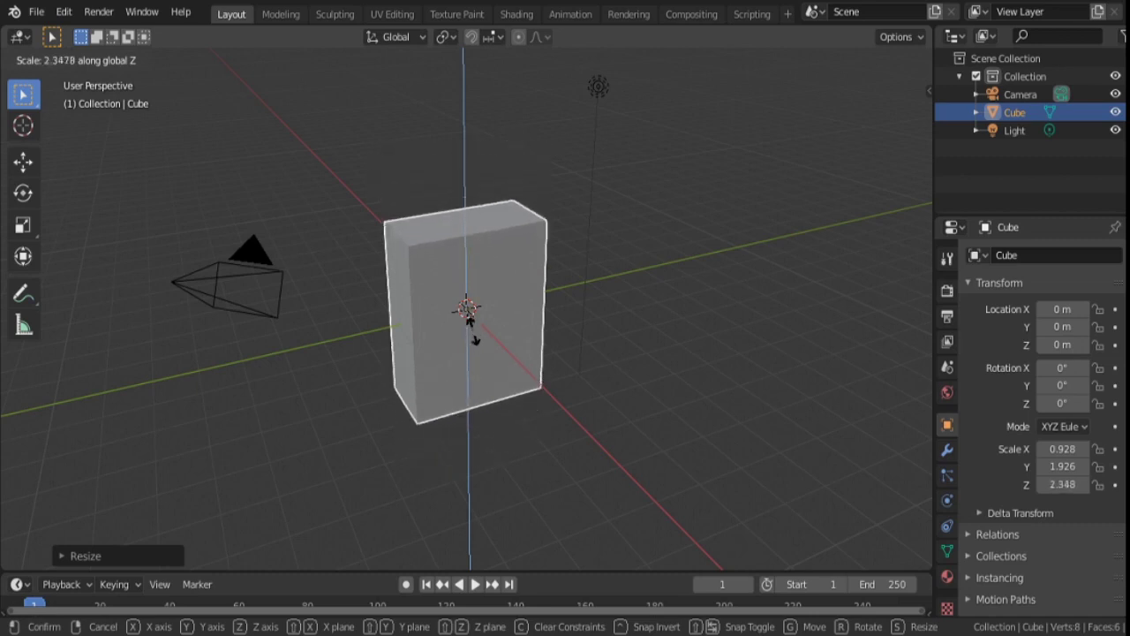
click(473, 326)
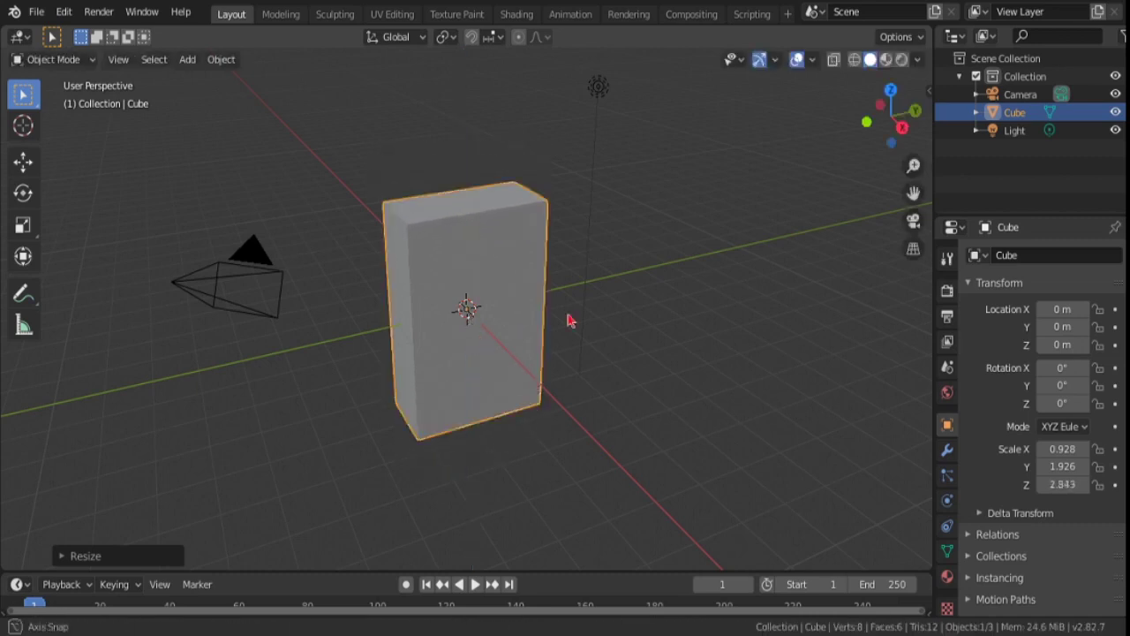
mouse_move(568, 318)
middle_down()
mouse_move(668, 286)
mouse_move(220, 280)
mouse_move(537, 293)
mouse_move(522, 341)
mouse_move(449, 297)
mouse_move(524, 417)
middle_up()
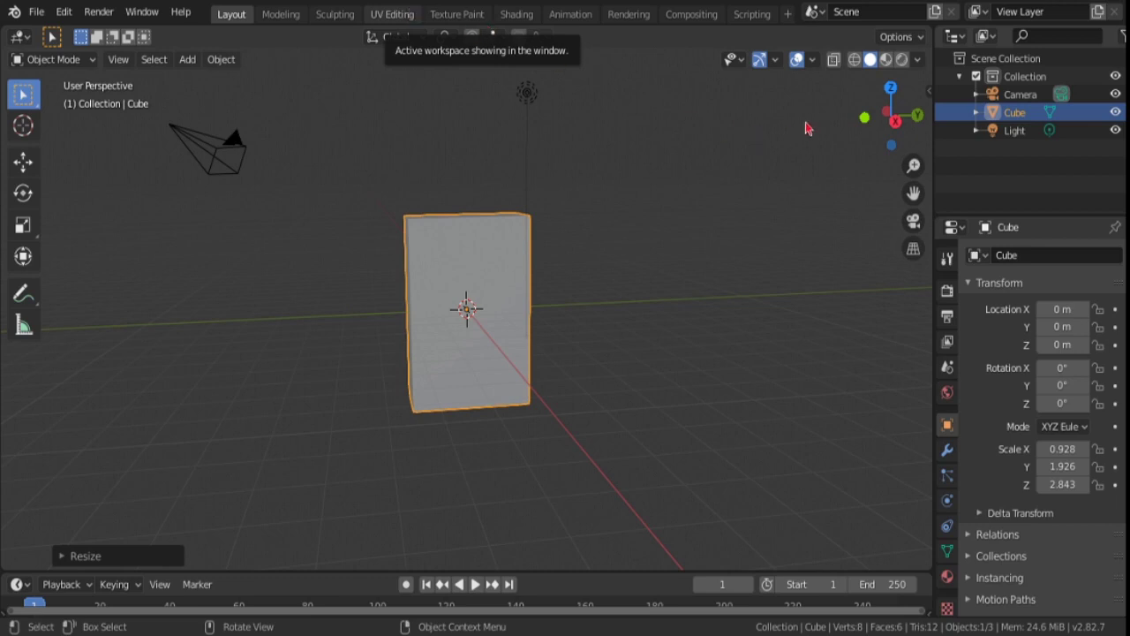
Step: In the UV Editing workspace, add a second UV map to the box named 'porn'
click(392, 13)
middle_drag(609, 301, 633, 297)
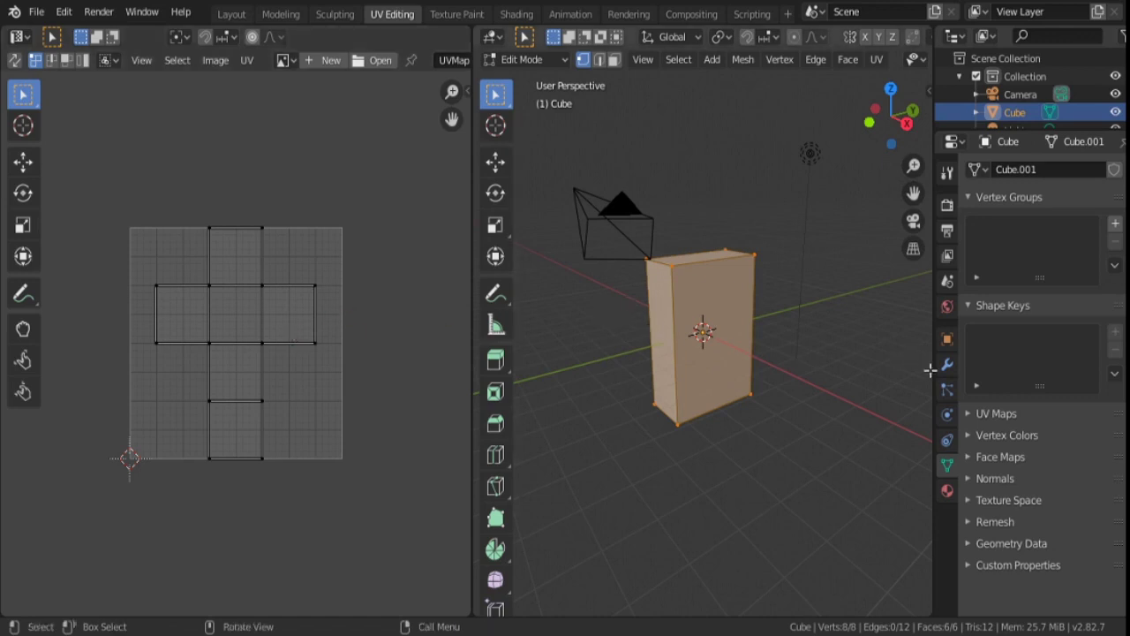
click(969, 421)
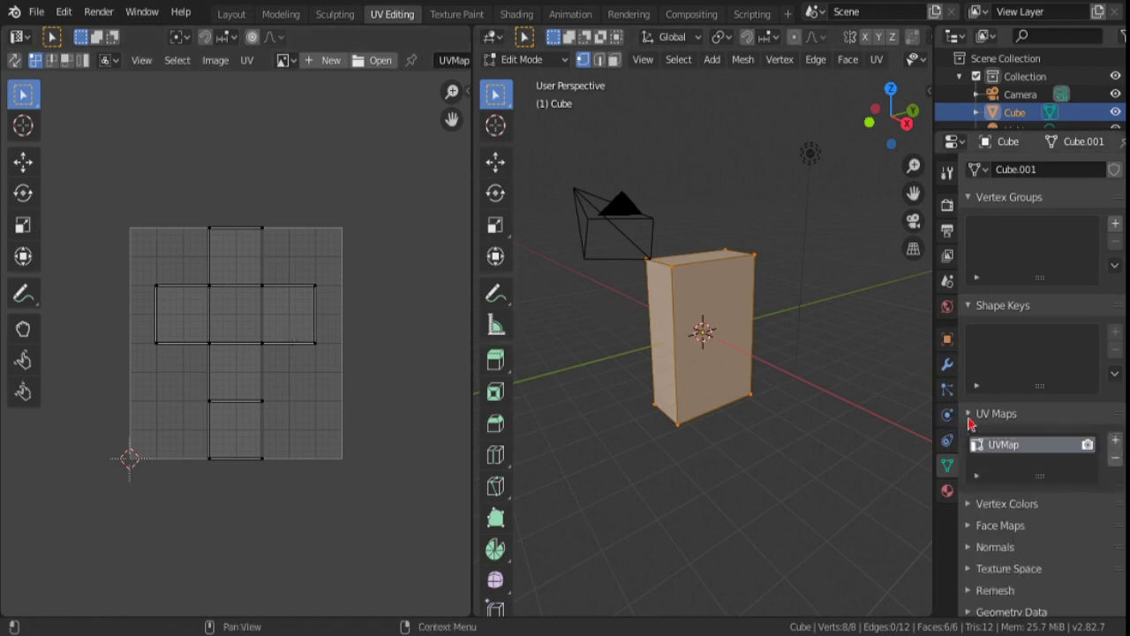
click(1115, 442)
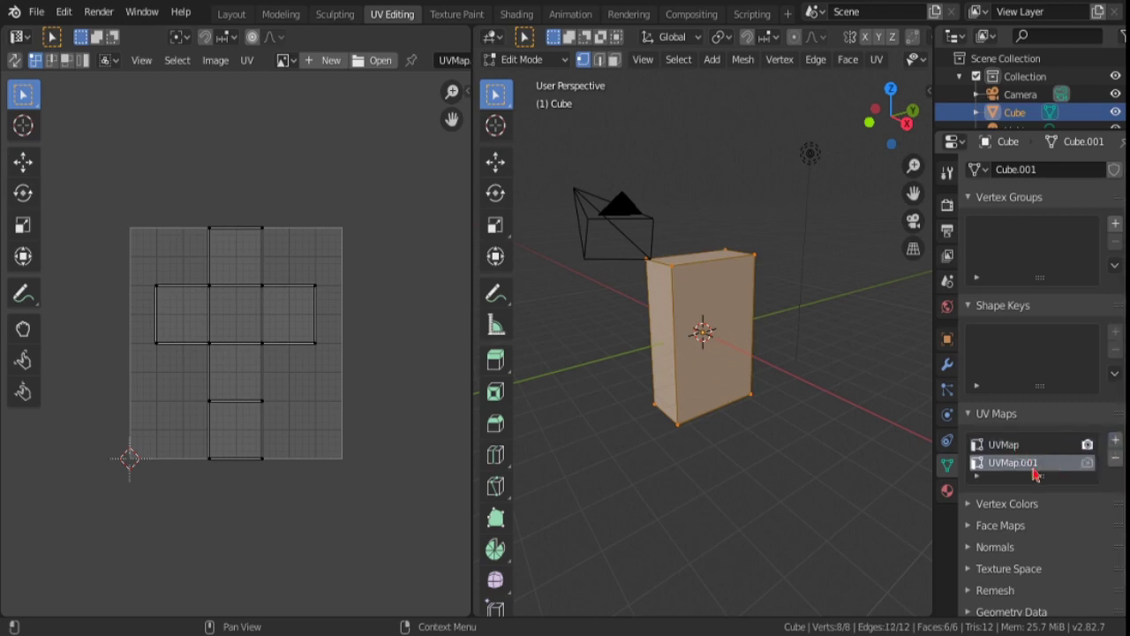
double_click(1034, 472)
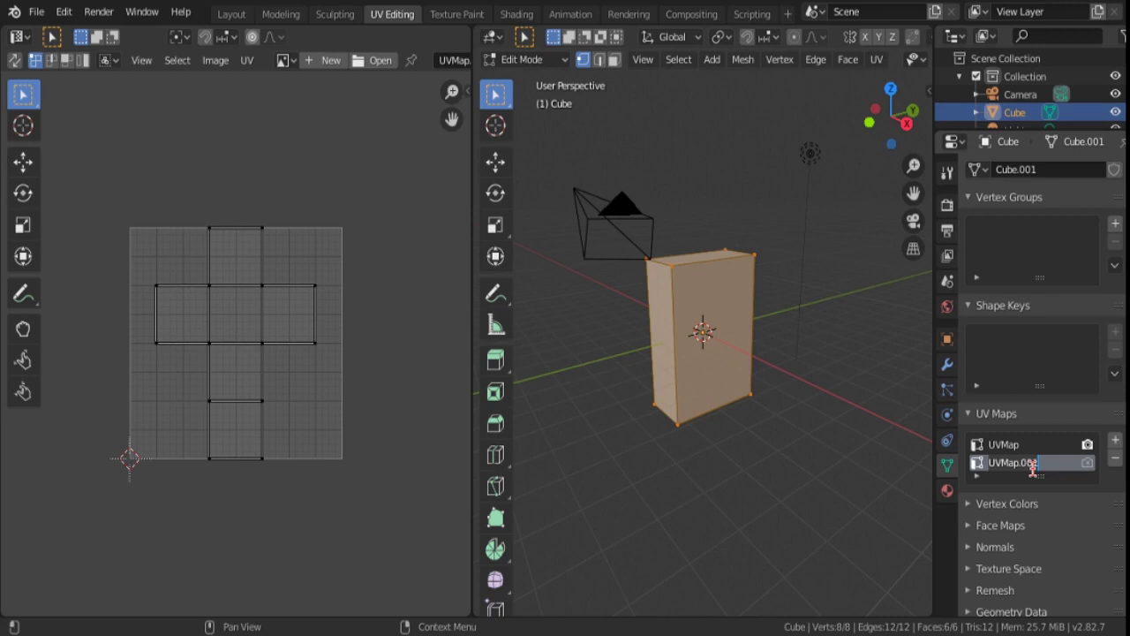
text(por)
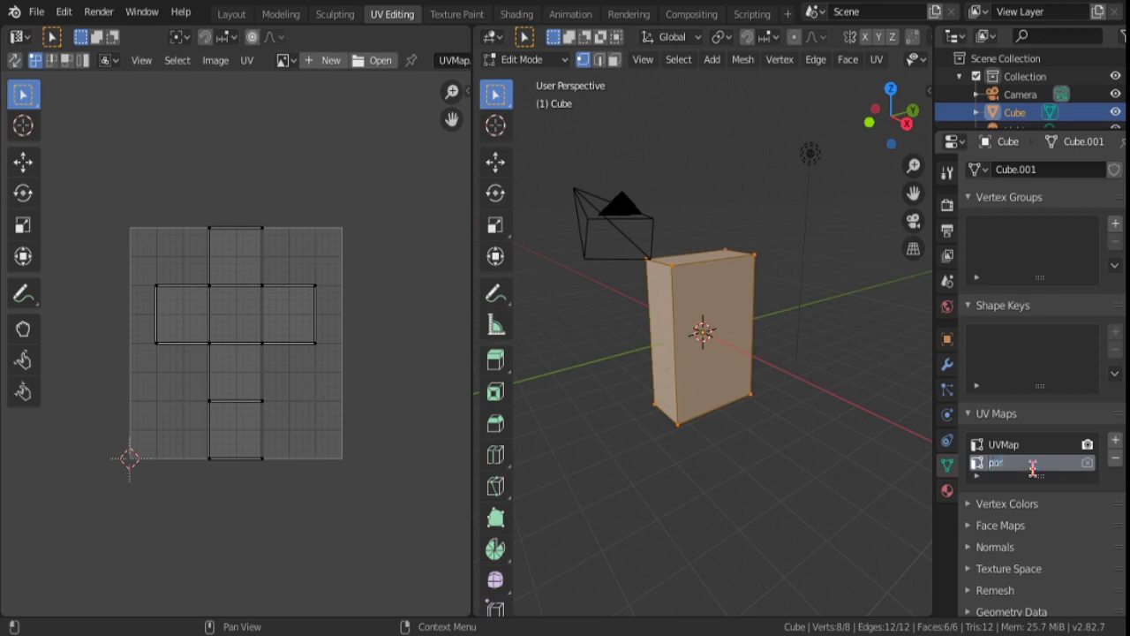
key(Return)
double_click(1010, 461)
key(Return)
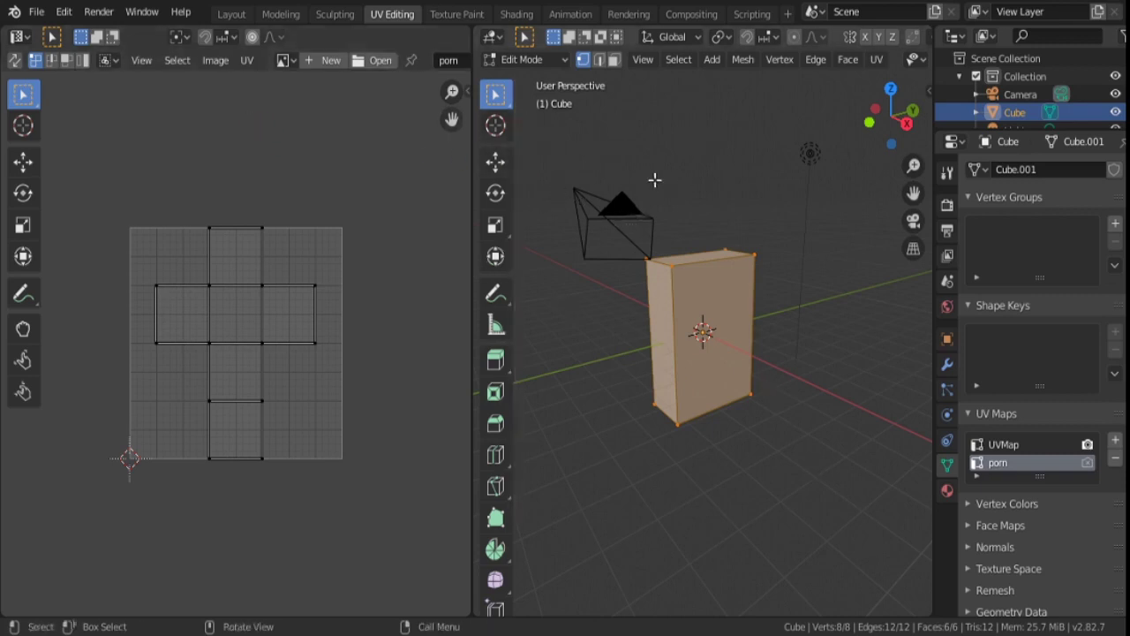
click(316, 66)
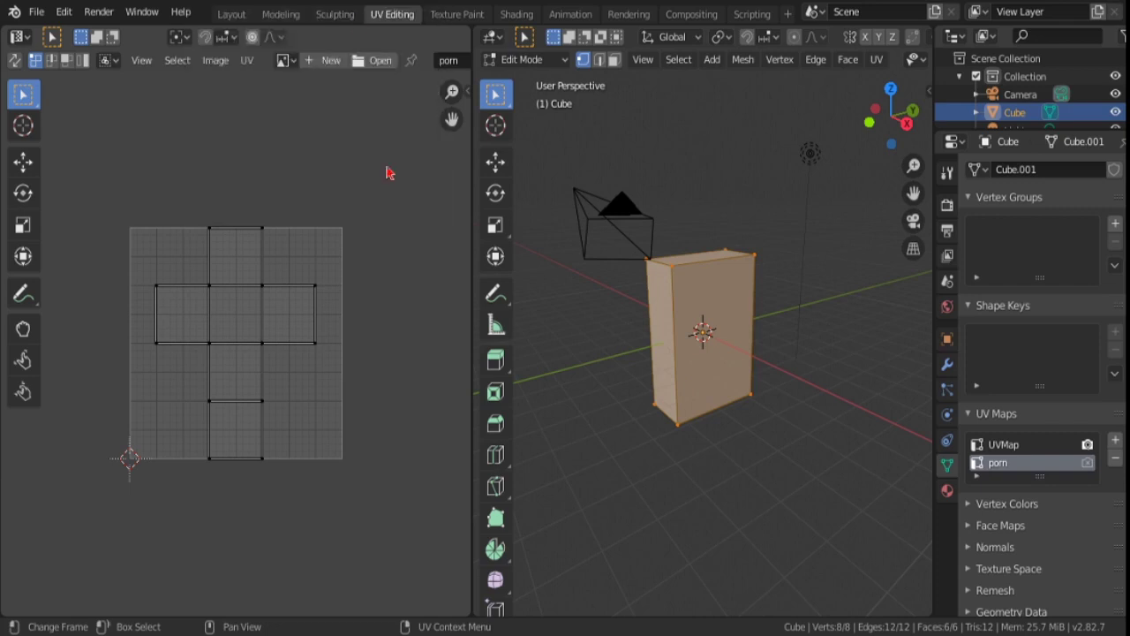
Step: Open 20200925_144521.jpg from Downloads\not yet stolen texures as the UV editor image
click(376, 62)
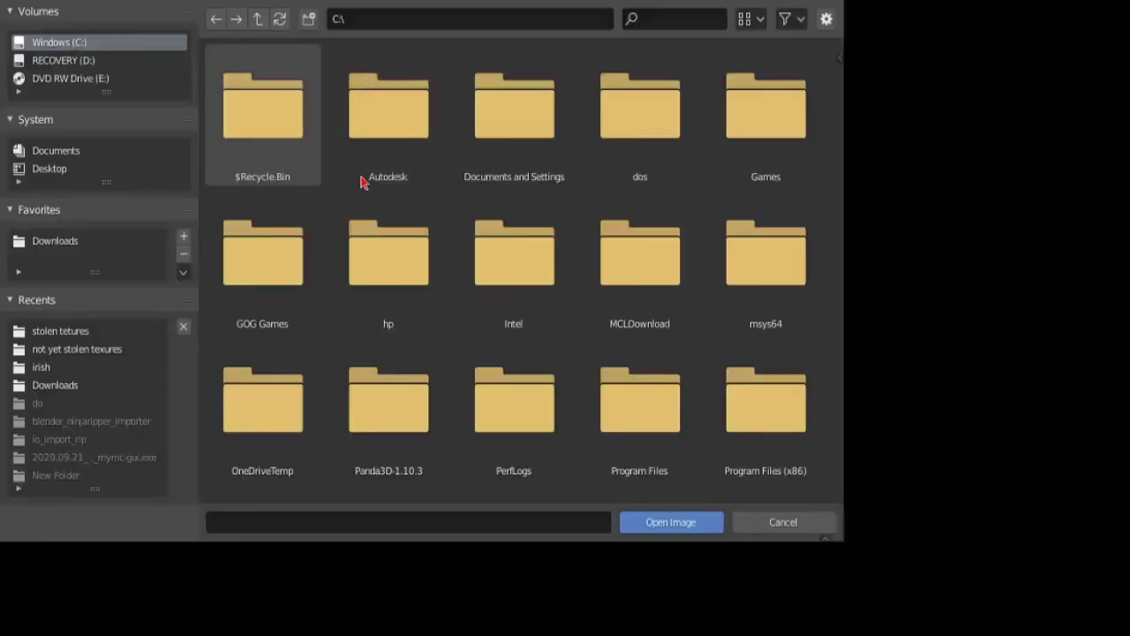
click(84, 248)
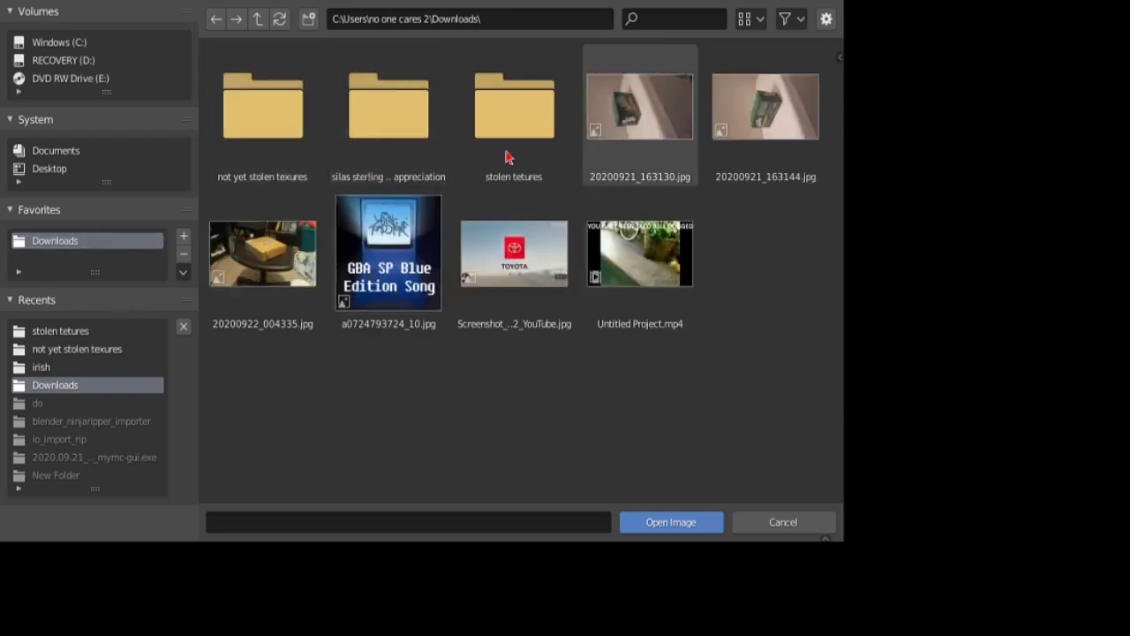
click(259, 135)
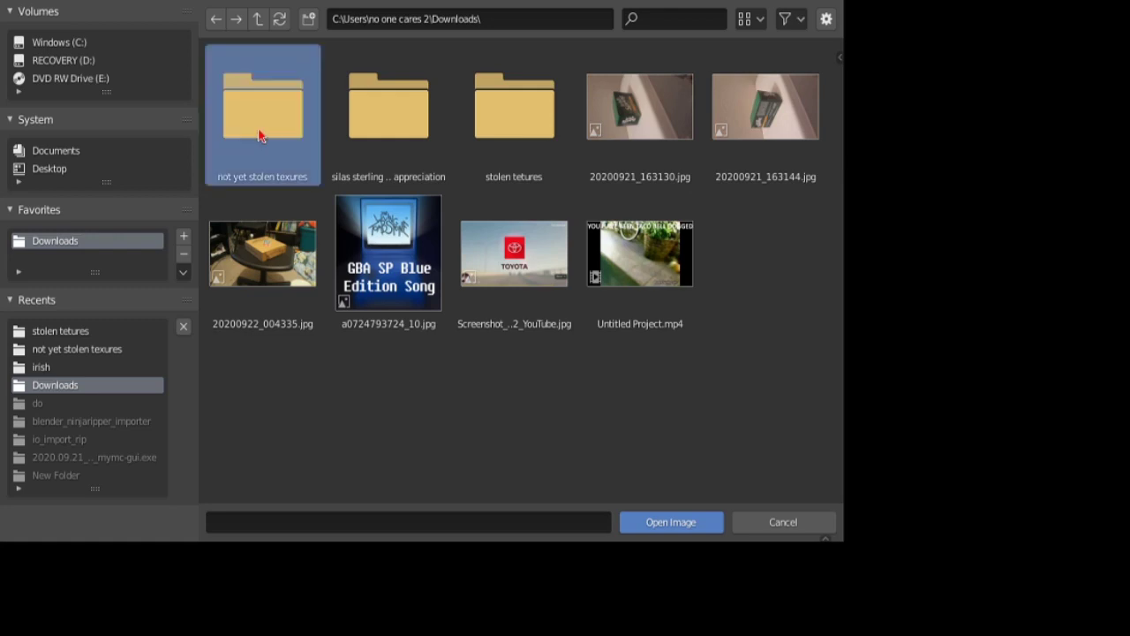
double_click(259, 135)
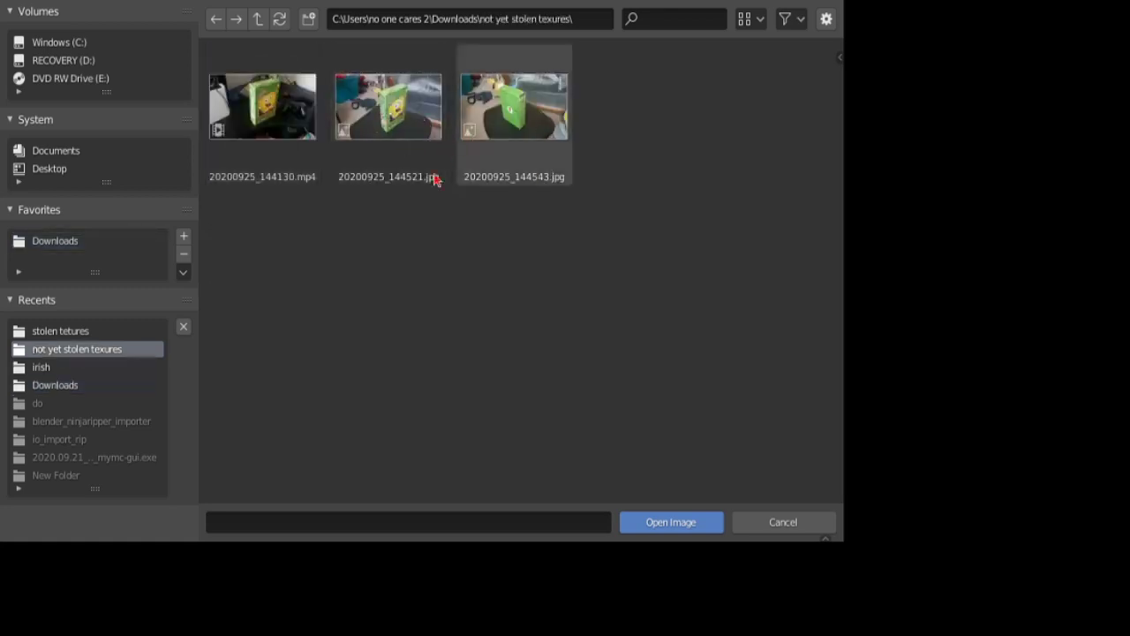
click(415, 131)
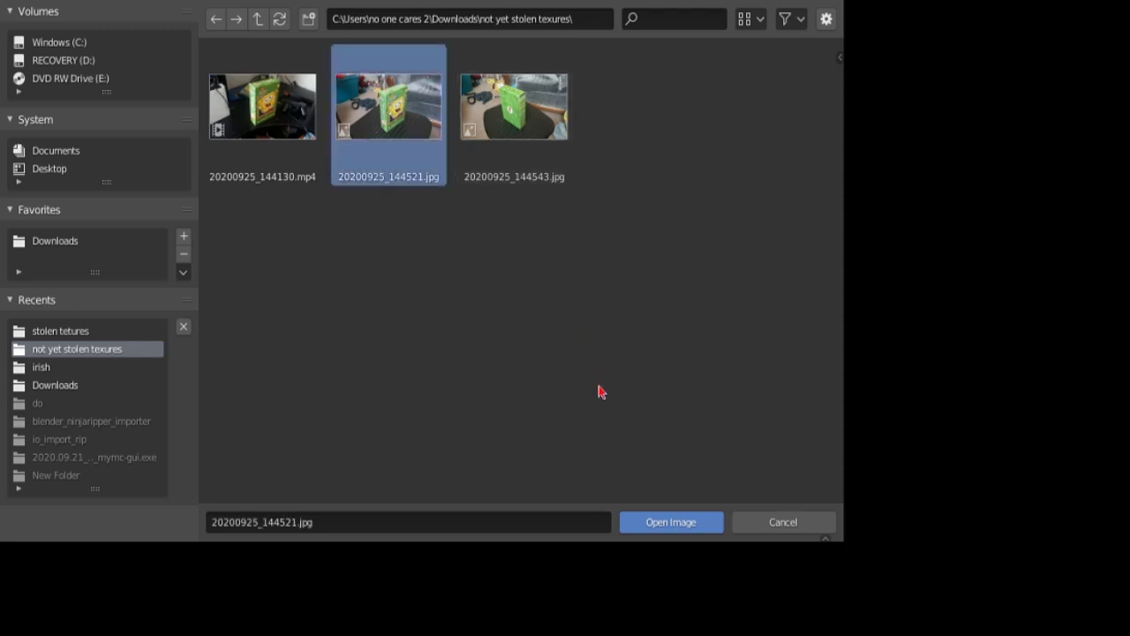
click(671, 522)
scroll(202, 370, down, 1)
scroll(202, 371, down, 10)
scroll(202, 370, up, 4)
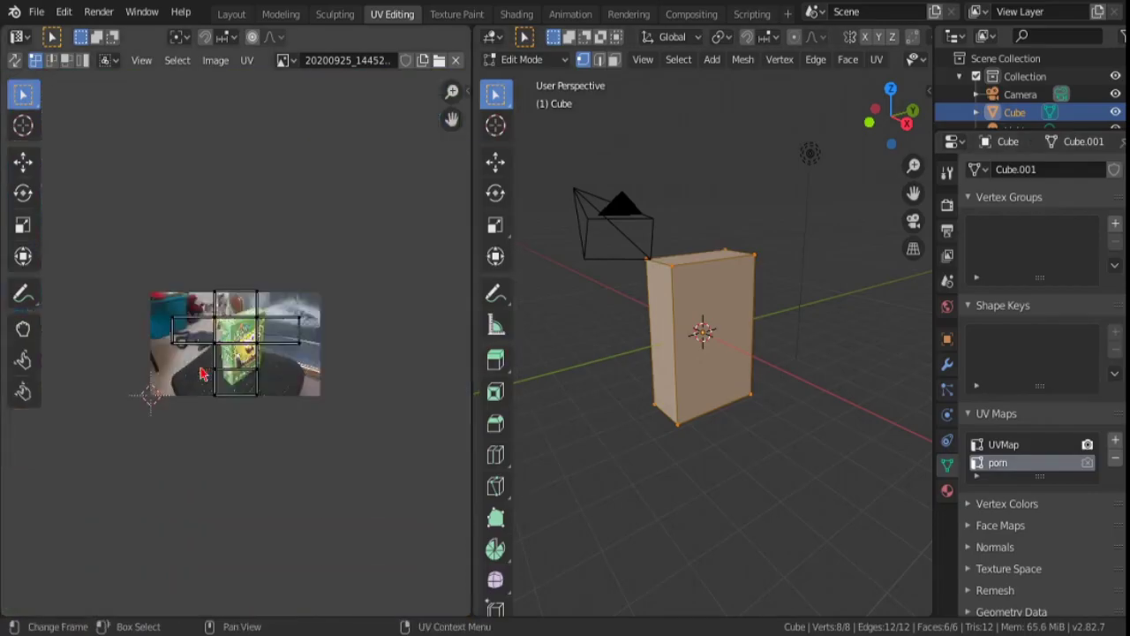
scroll(203, 374, up, 4)
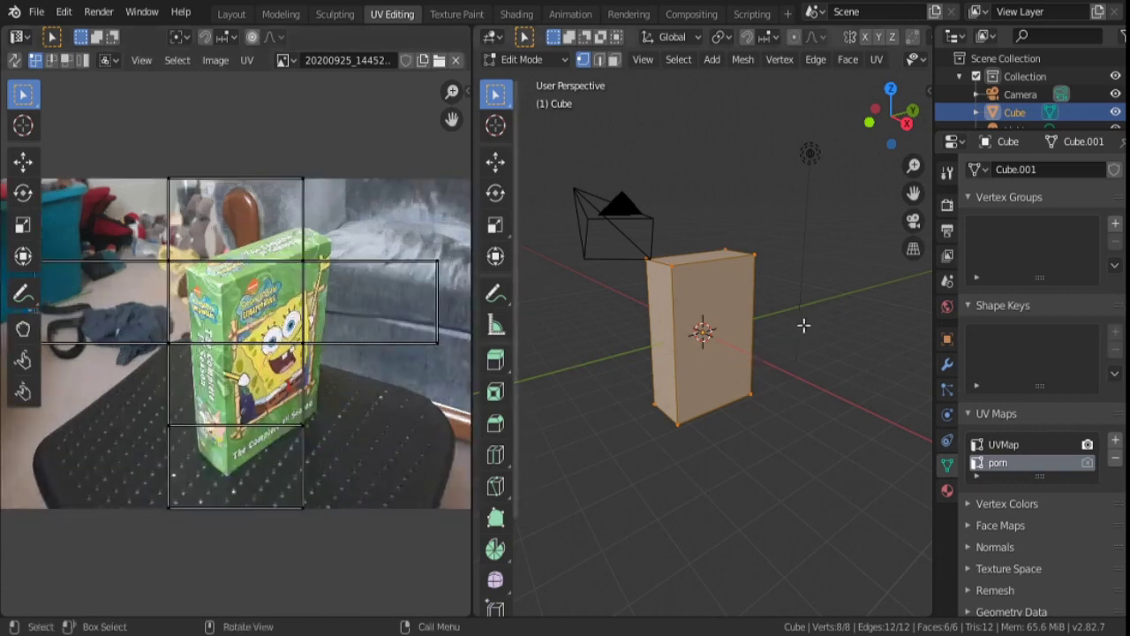
scroll(803, 325, down, 7)
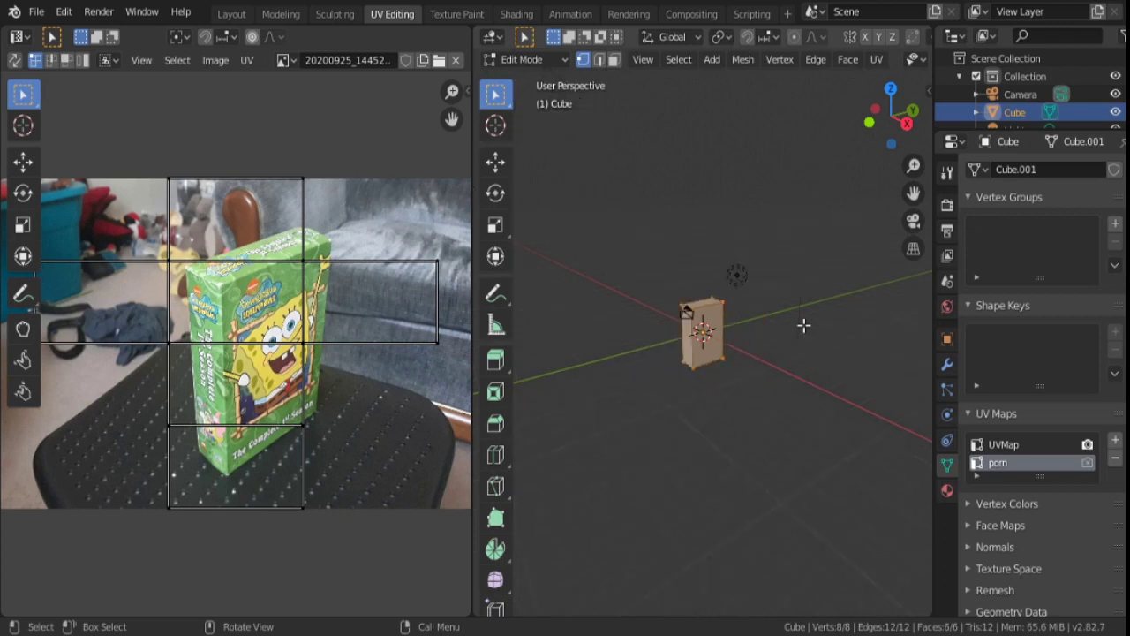
scroll(803, 325, up, 6)
scroll(804, 325, up, 3)
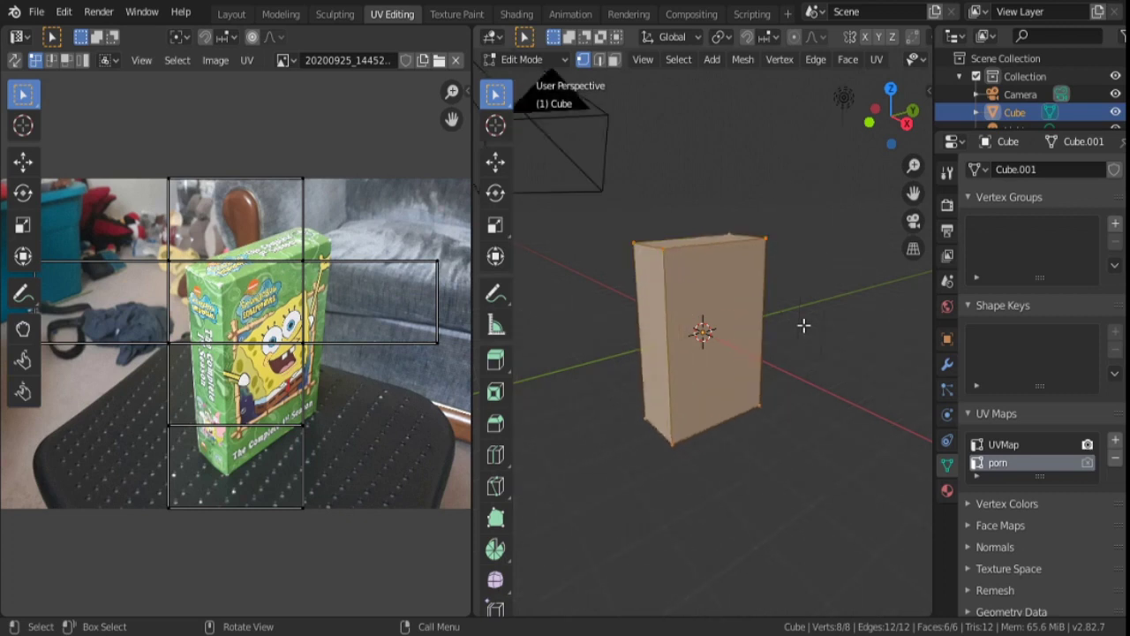
middle_drag(803, 325, 804, 305)
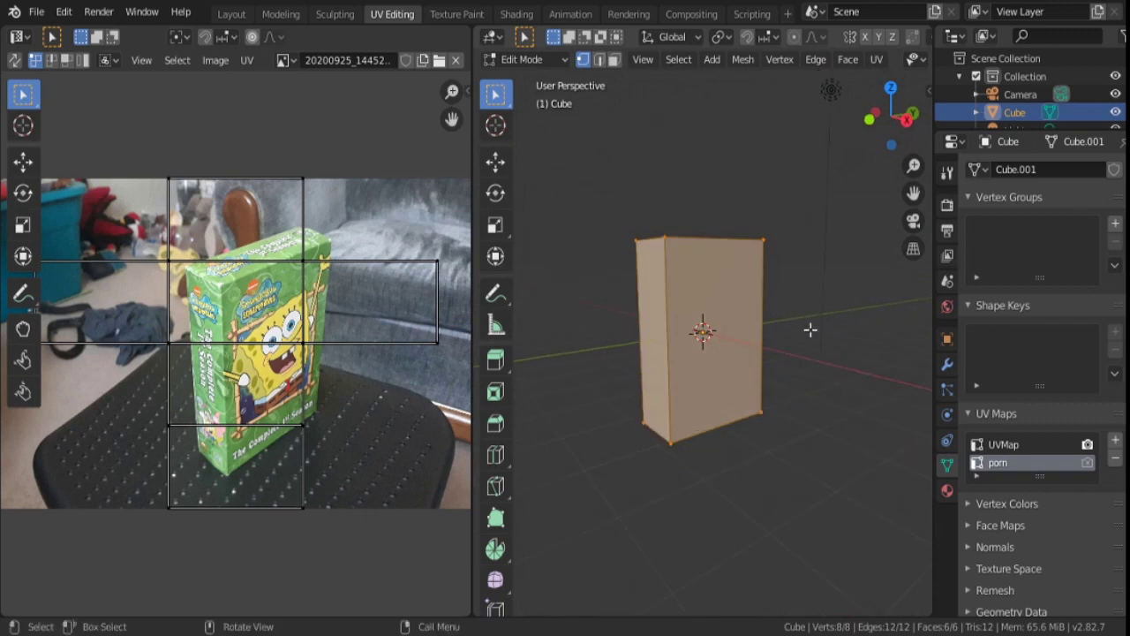
right_click(810, 329)
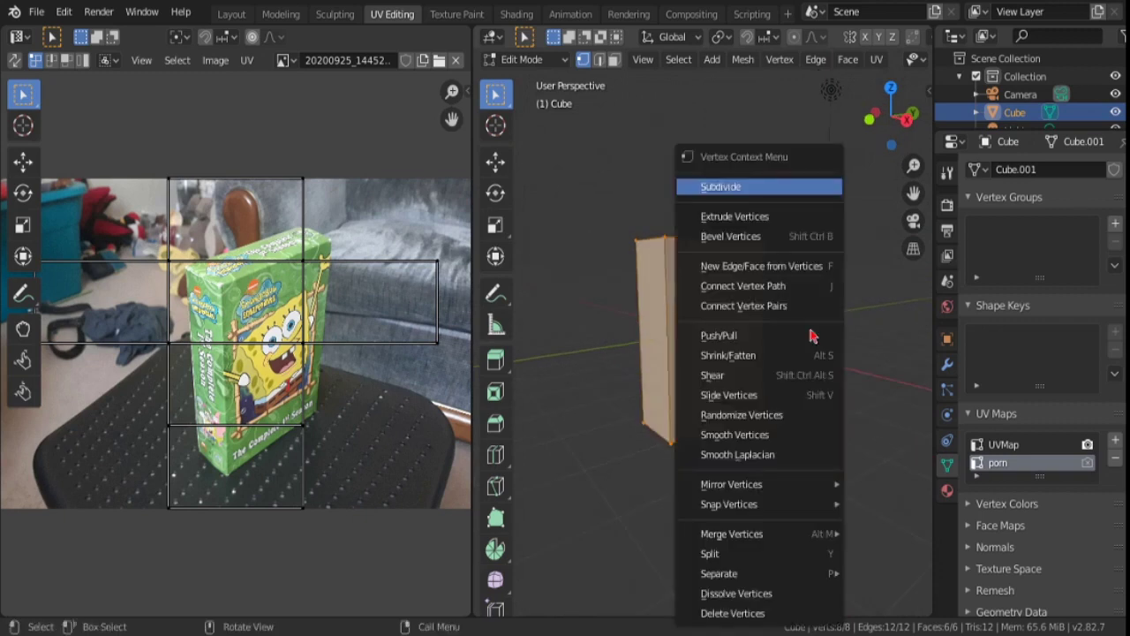
right_click(812, 335)
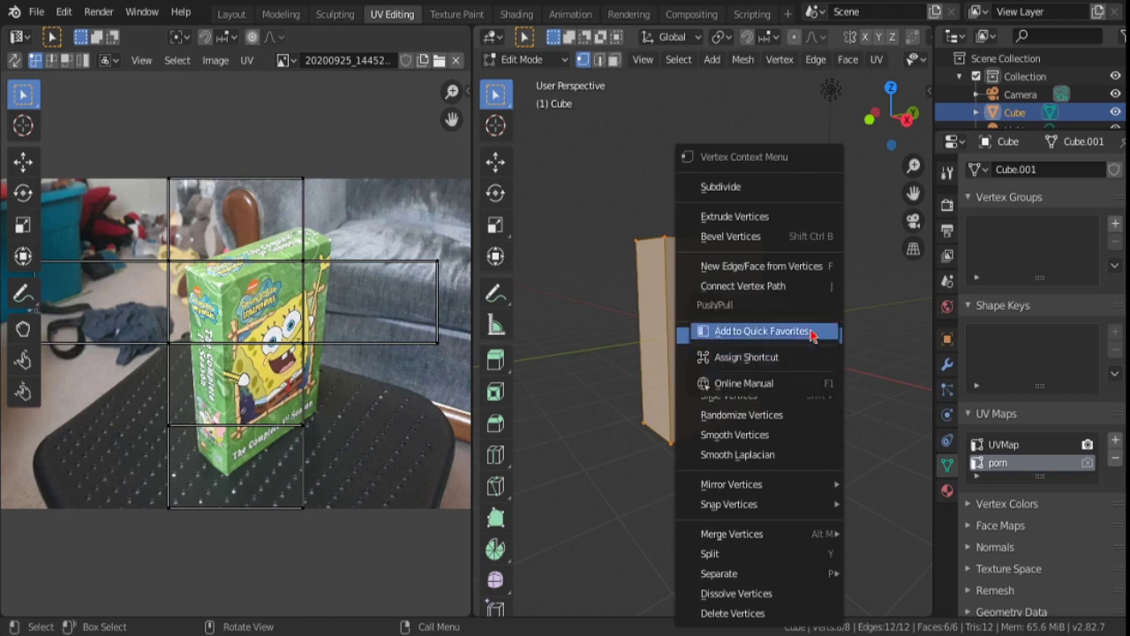
key(Escape)
key(Escape)
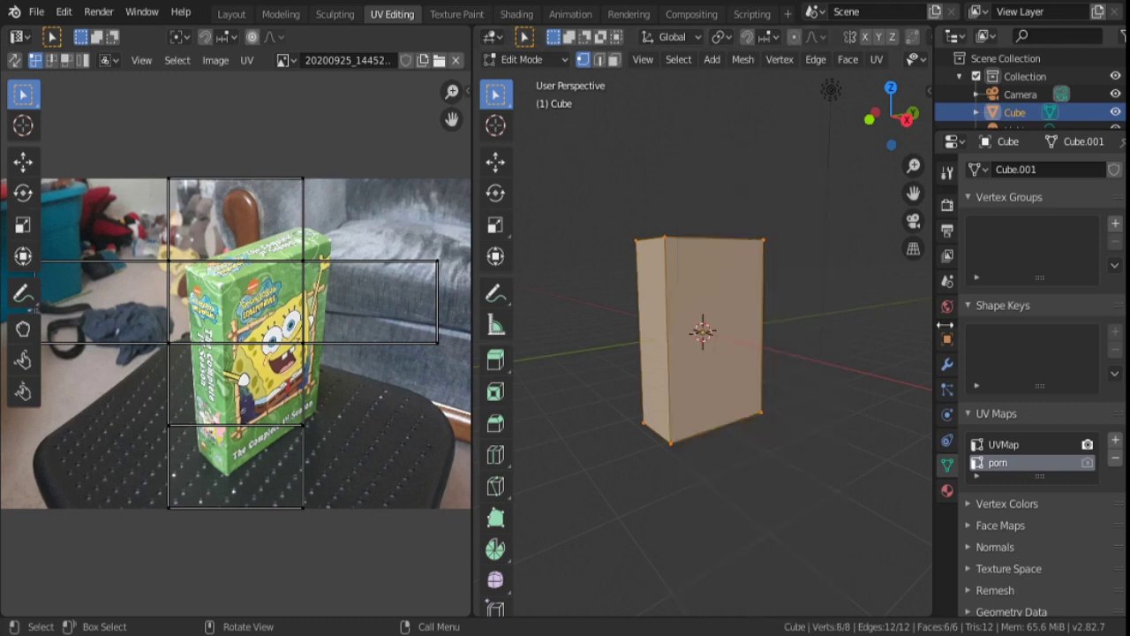
mouse_move(701, 235)
middle_down()
mouse_move(710, 284)
mouse_move(698, 296)
middle_up()
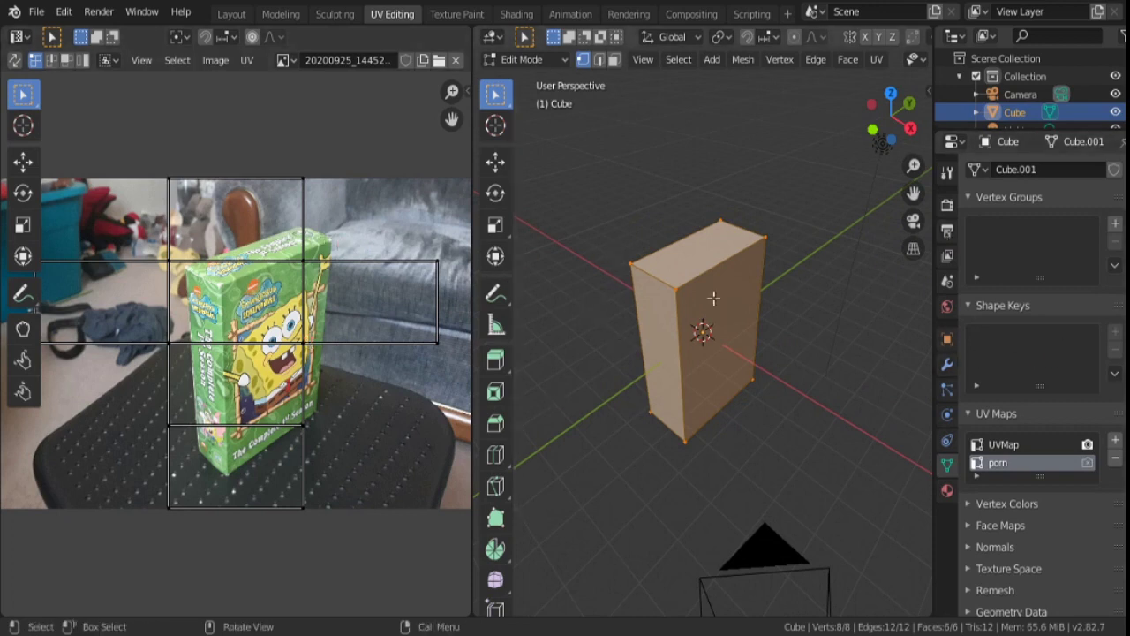
mouse_move(717, 300)
middle_down()
mouse_move(716, 227)
mouse_move(679, 277)
middle_up()
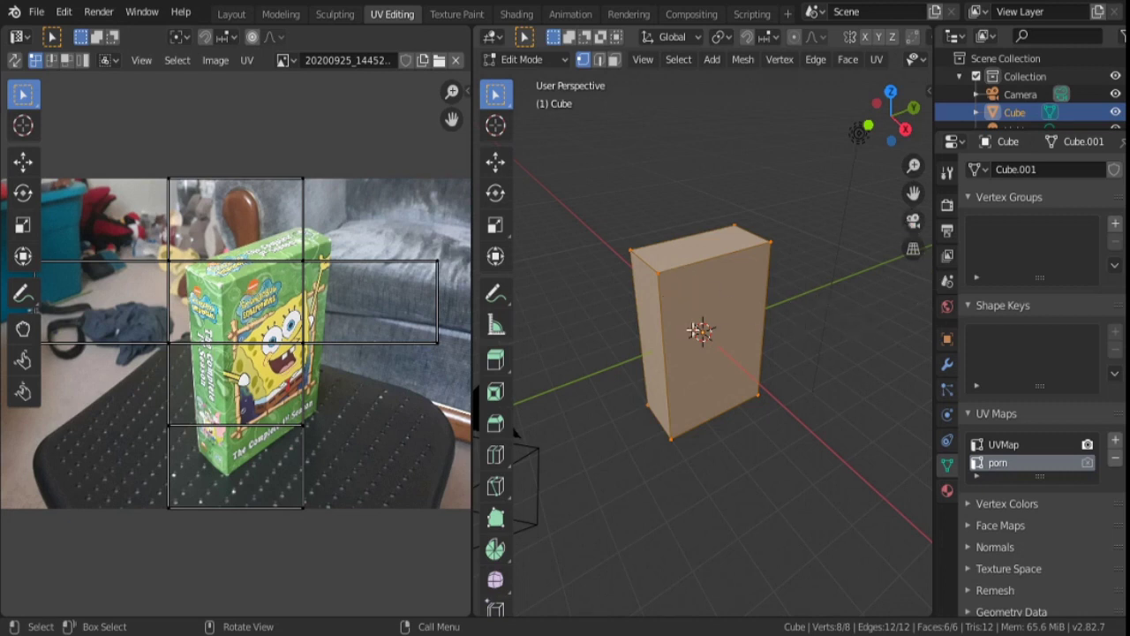
key(s)
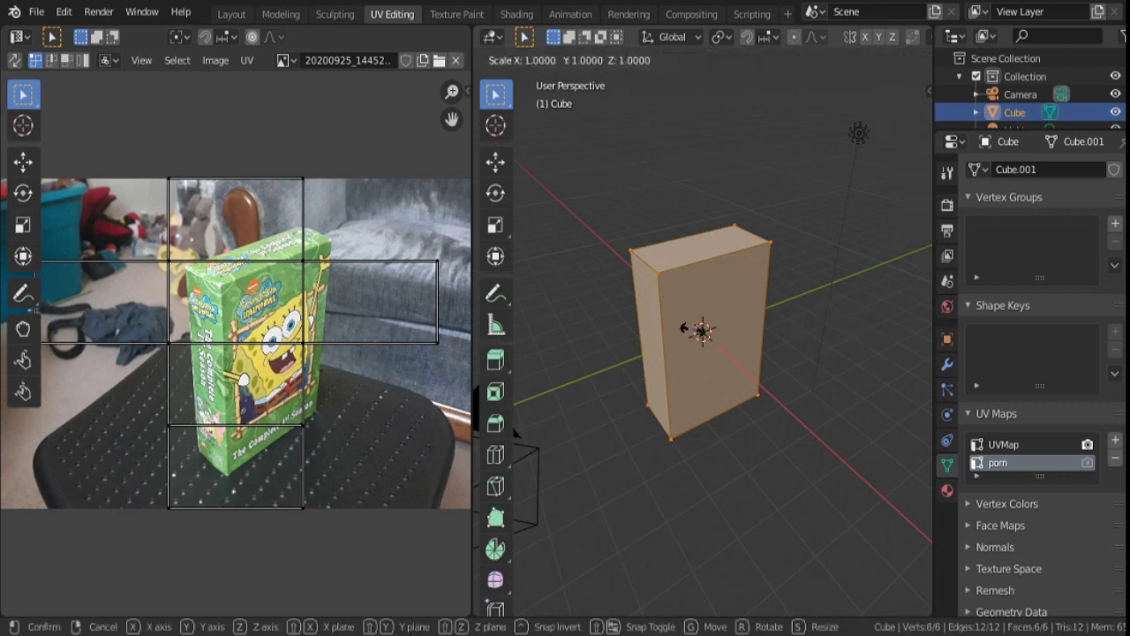
key(Escape)
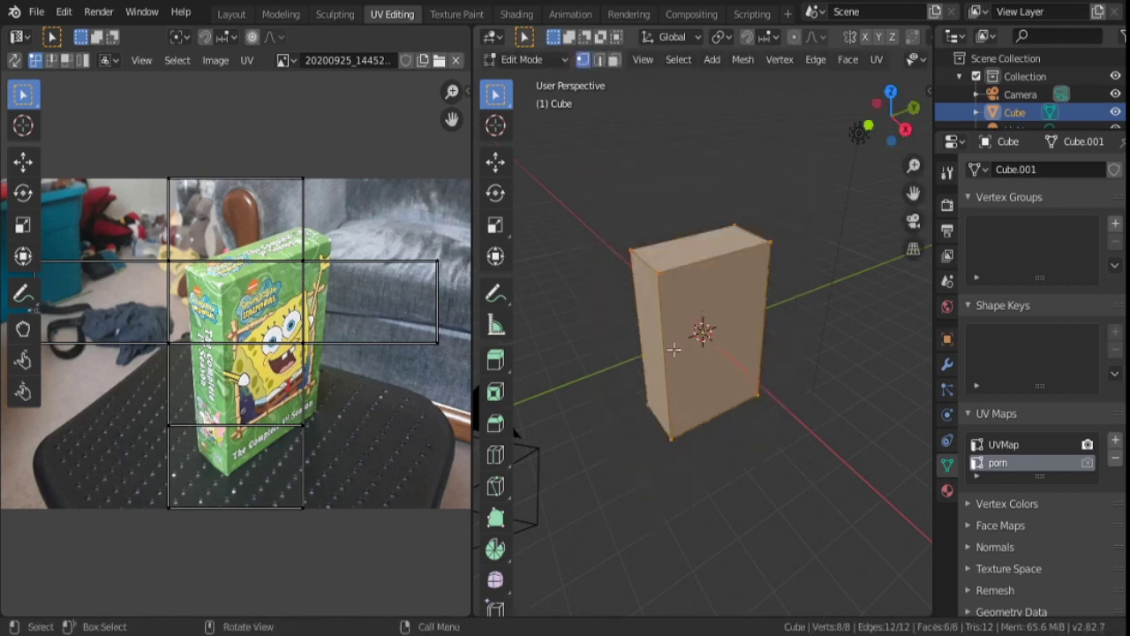
mouse_move(673, 350)
middle_down()
mouse_move(635, 341)
mouse_move(680, 351)
middle_up()
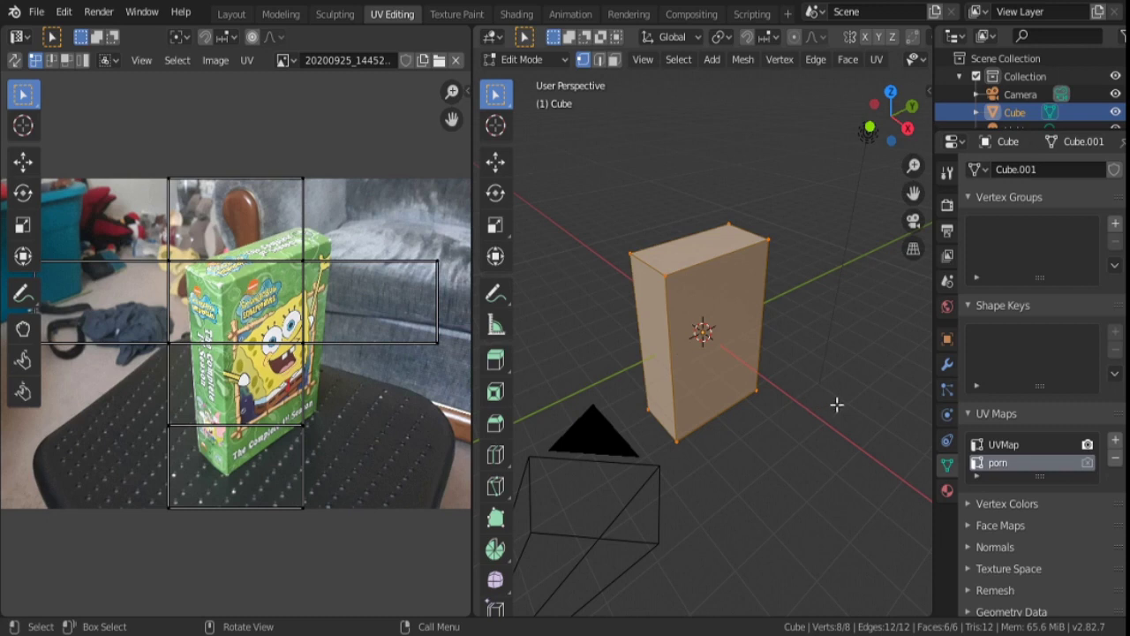
key(alt+a)
key(a)
Step: Unwrap the selected cube with Project From View so its UV outline overlays the box photo
key(u)
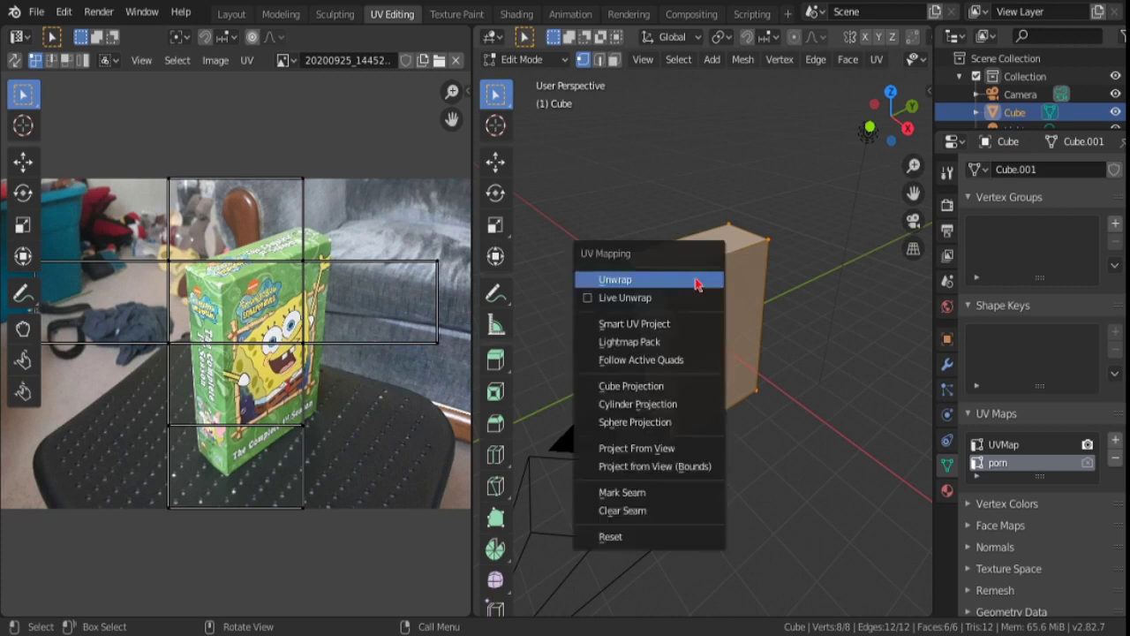
click(640, 449)
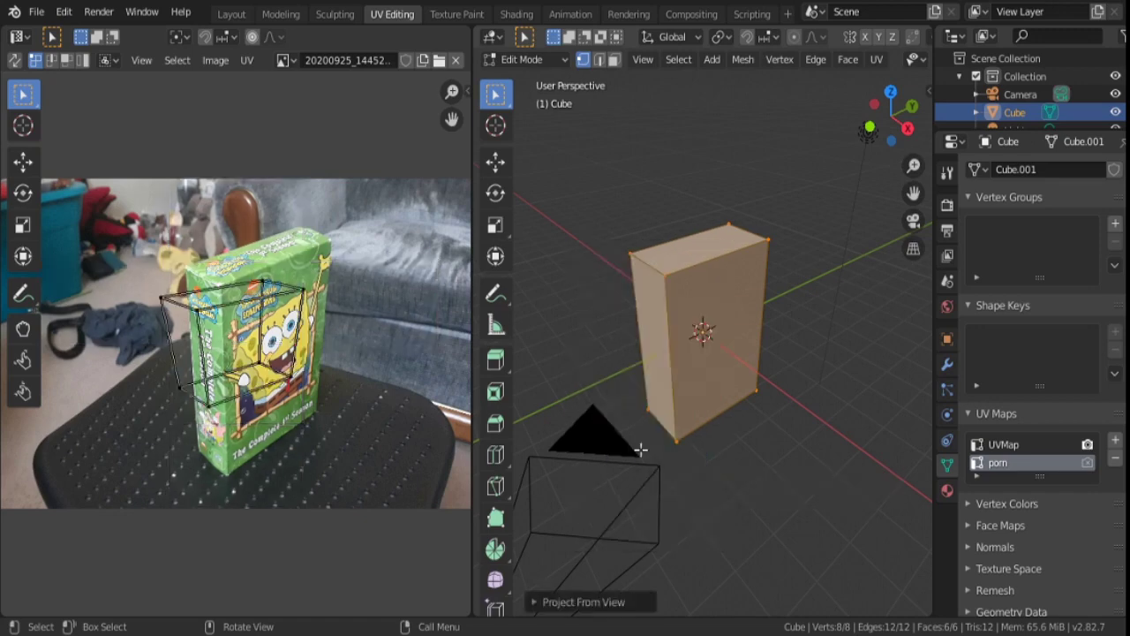
scroll(313, 315, up, 3)
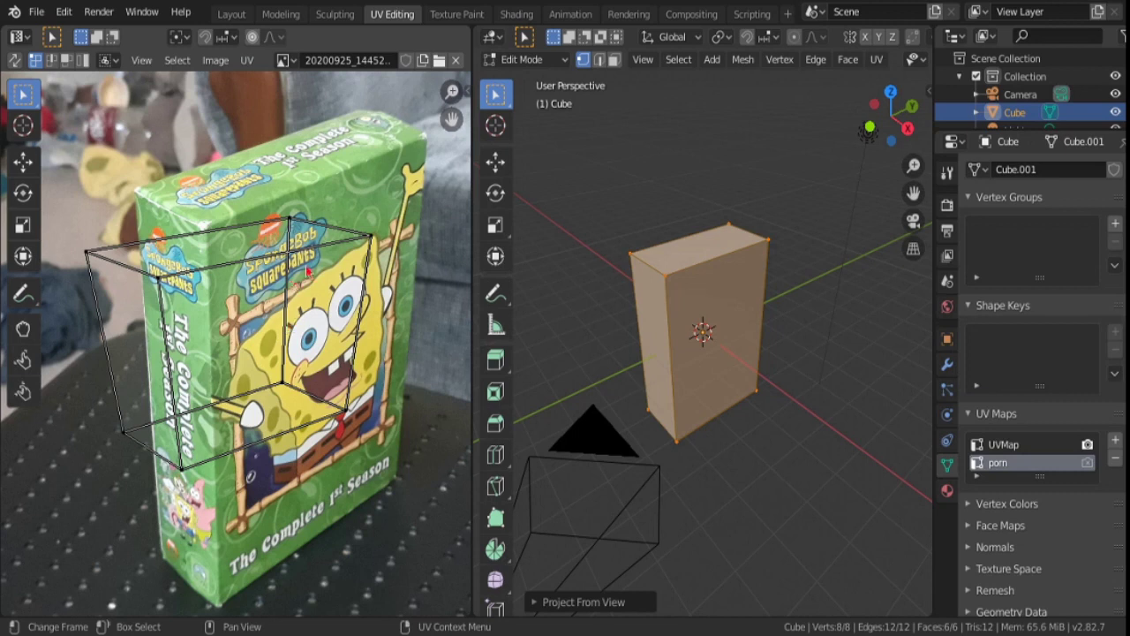
Step: Zoom into the UV editor and drag the first UV corner onto the box's top corner
scroll(305, 274, up, 1)
scroll(291, 309, up, 1)
scroll(274, 354, up, 1)
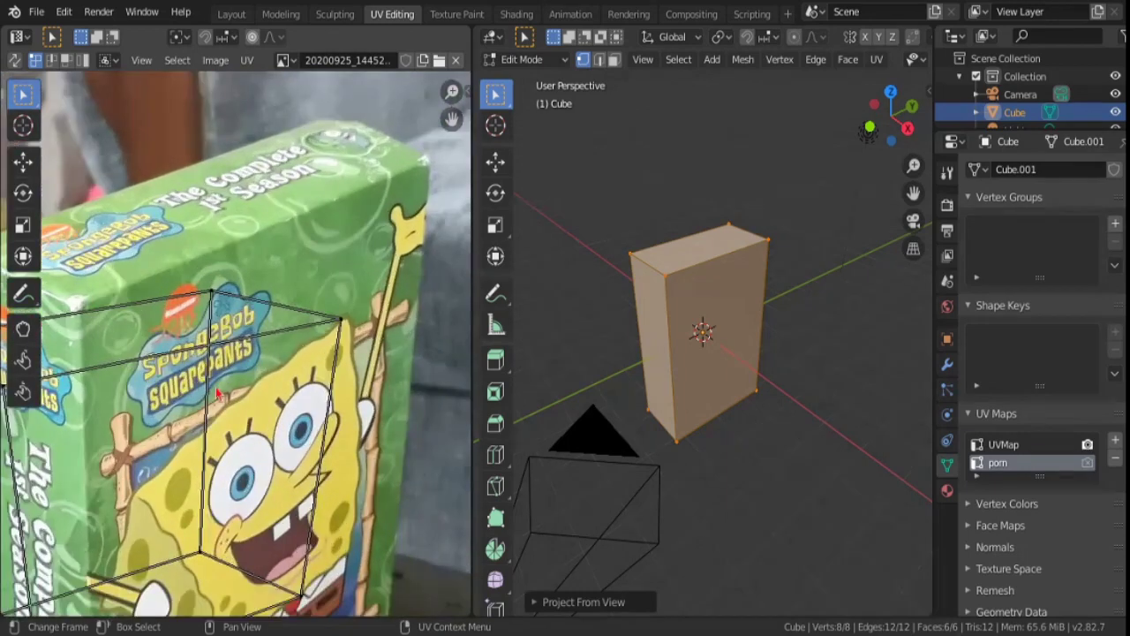
scroll(253, 400, up, 1)
scroll(253, 400, up, 1)
scroll(249, 393, up, 1)
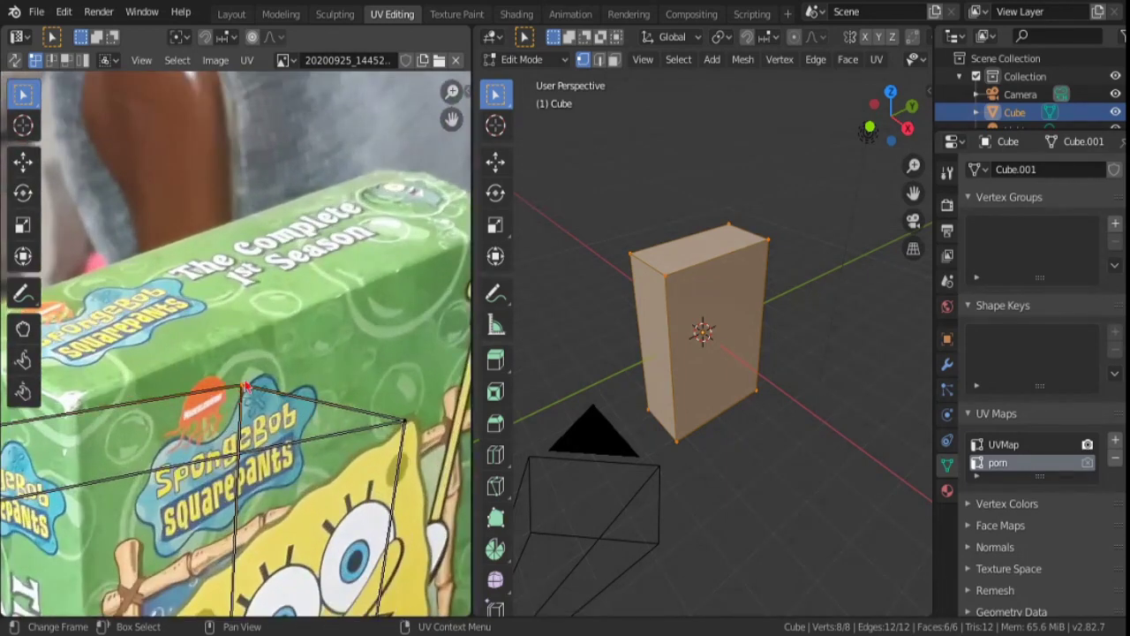
click(23, 160)
drag(241, 385, 390, 241)
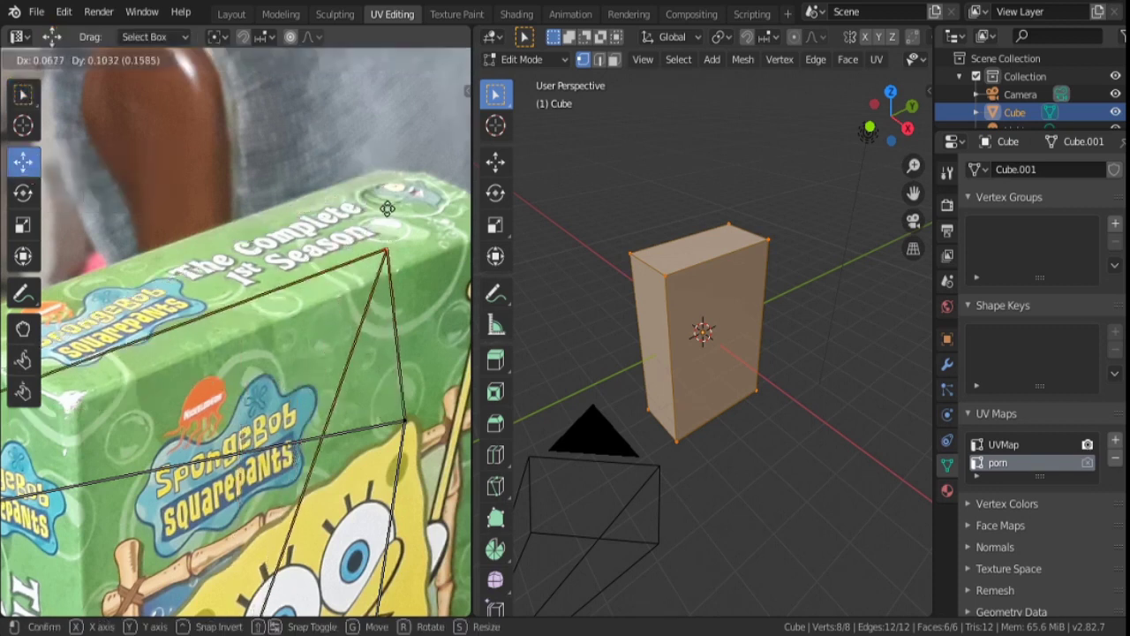
drag(389, 241, 384, 161)
Step: Drag further UV corners onto the box's right and top-left corners
middle_drag(384, 168, 324, 166)
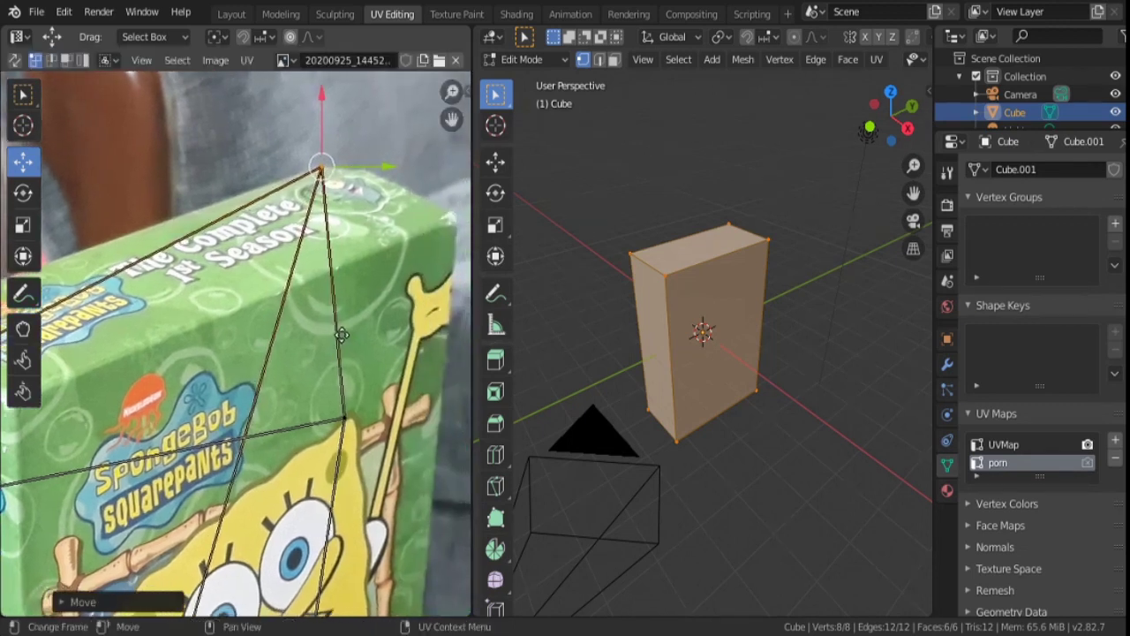
drag(340, 415, 459, 217)
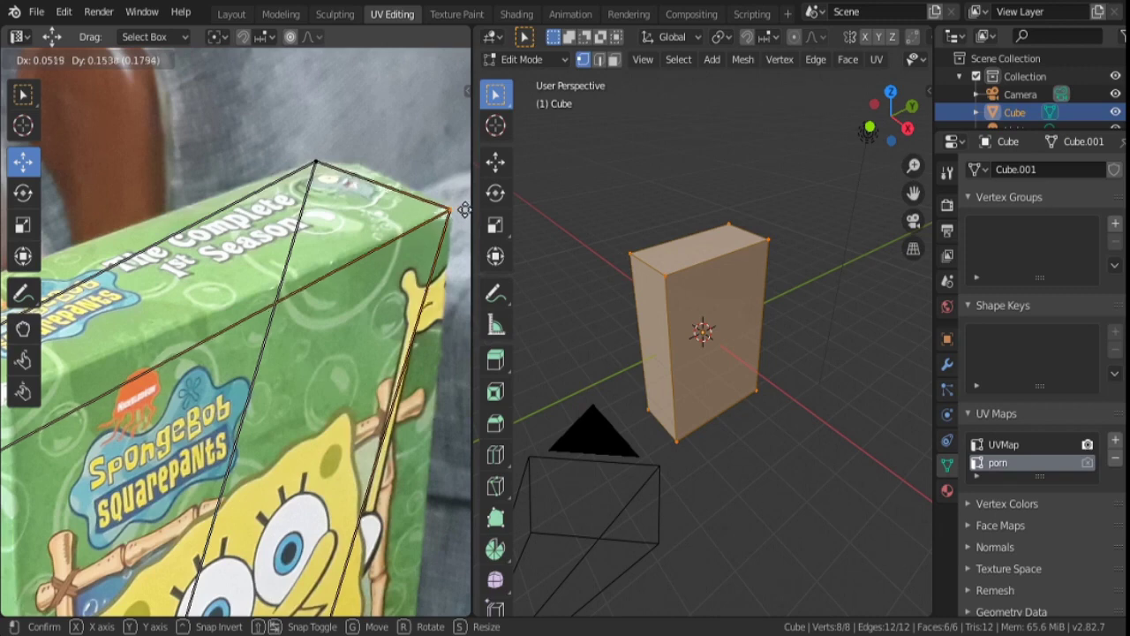
drag(459, 217, 459, 217)
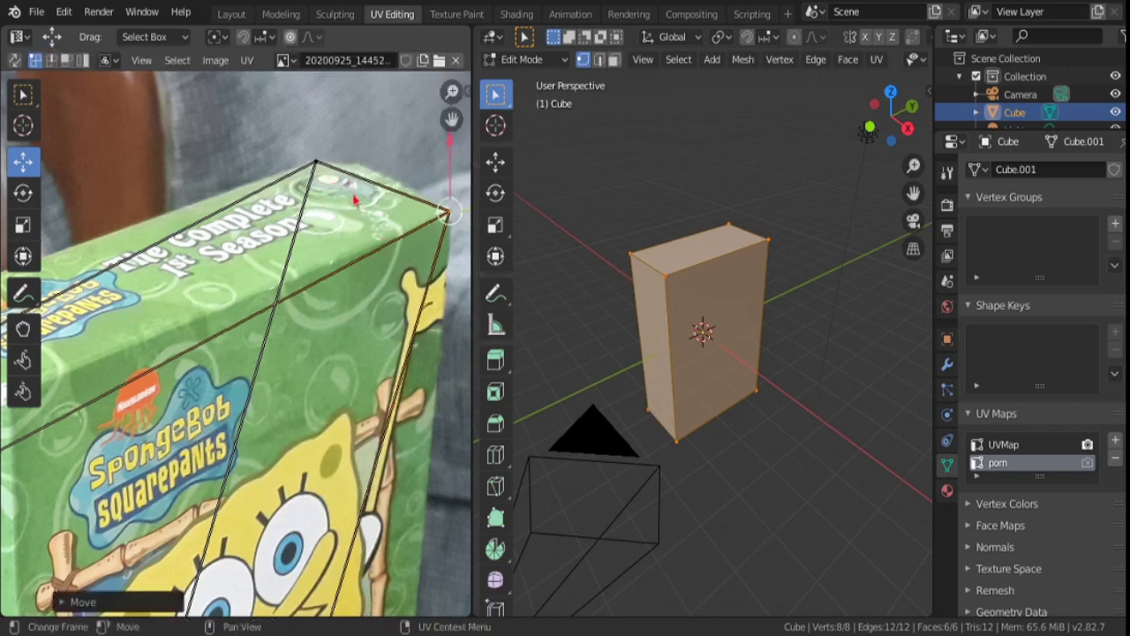
middle_drag(328, 181, 94, 400)
drag(95, 400, 190, 283)
mouse_move(239, 451)
mouse_down()
mouse_move(337, 365)
mouse_move(339, 345)
mouse_up()
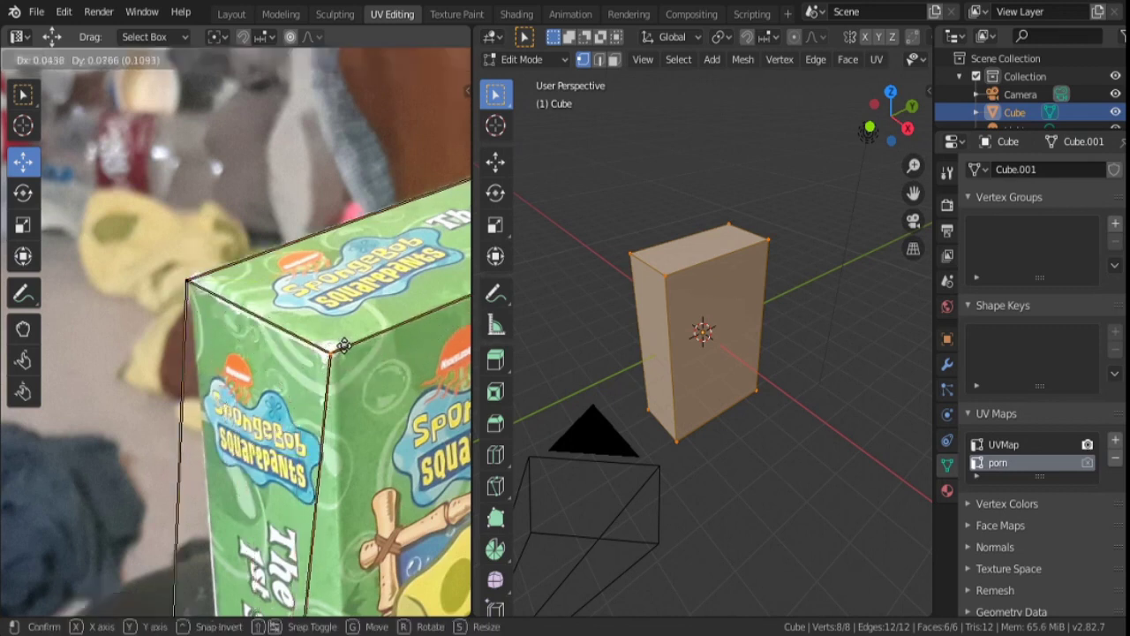
Step: Drag more UV corners down onto the box's lower corners in the photo
drag(339, 344, 340, 345)
shift+scroll(335, 220, down, 5)
shift+scroll(332, 255, down, 3)
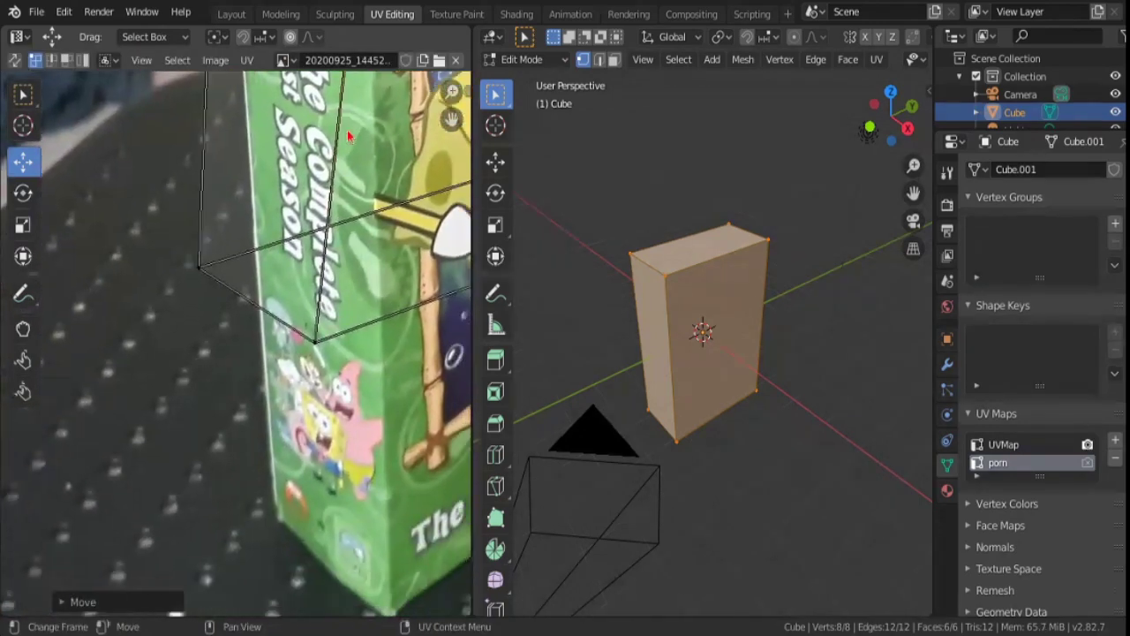
shift+scroll(227, 323, down, 3)
drag(257, 232, 331, 513)
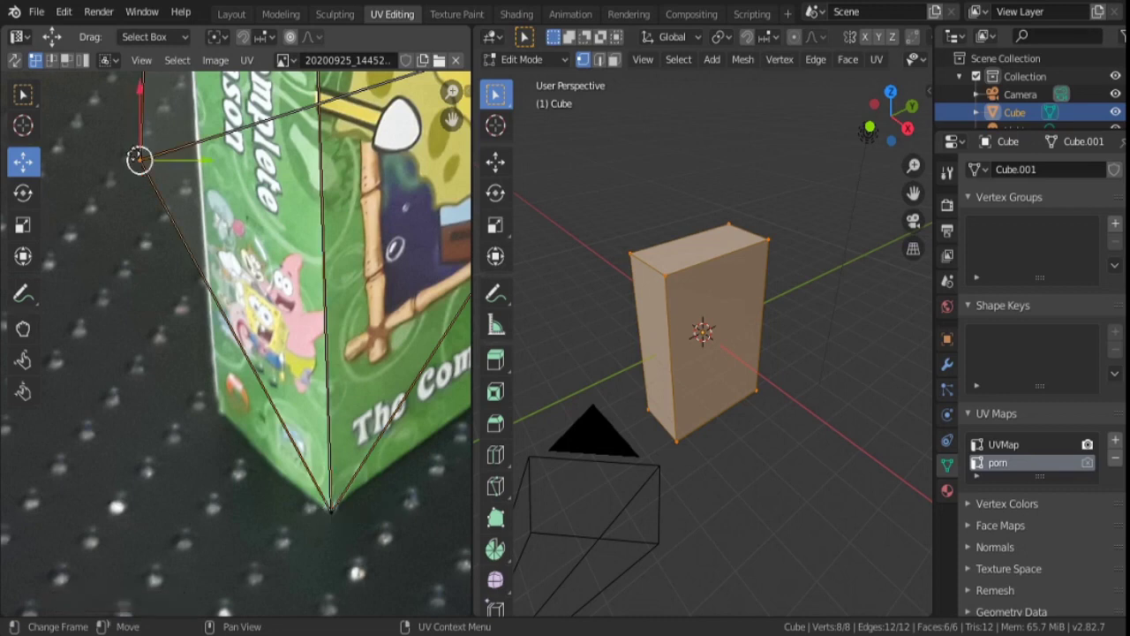
drag(139, 156, 208, 419)
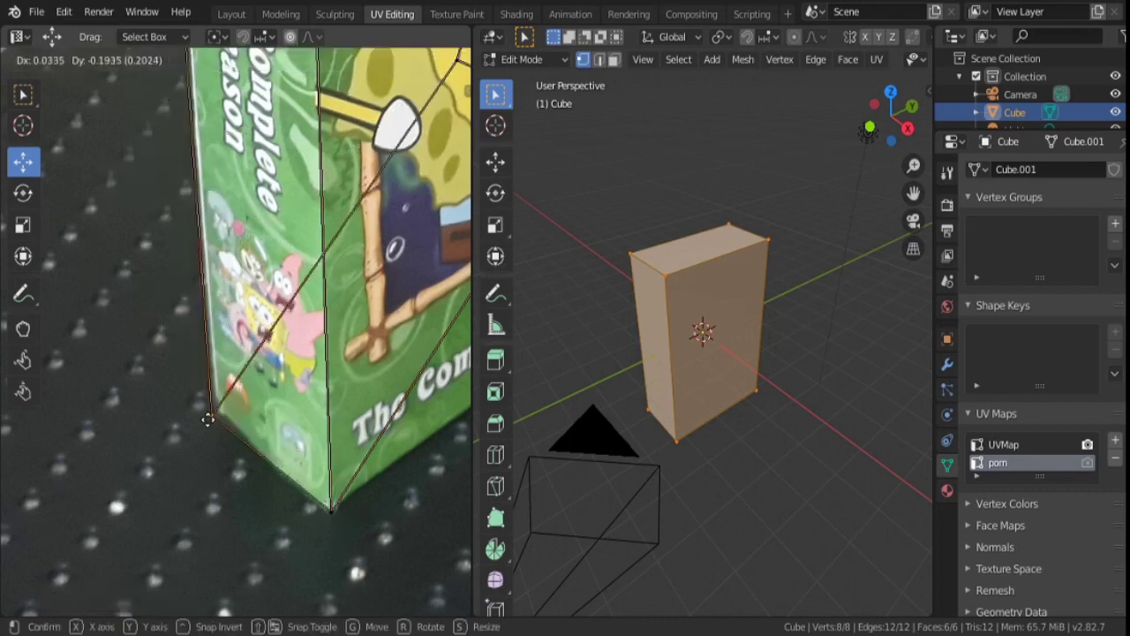
click(208, 419)
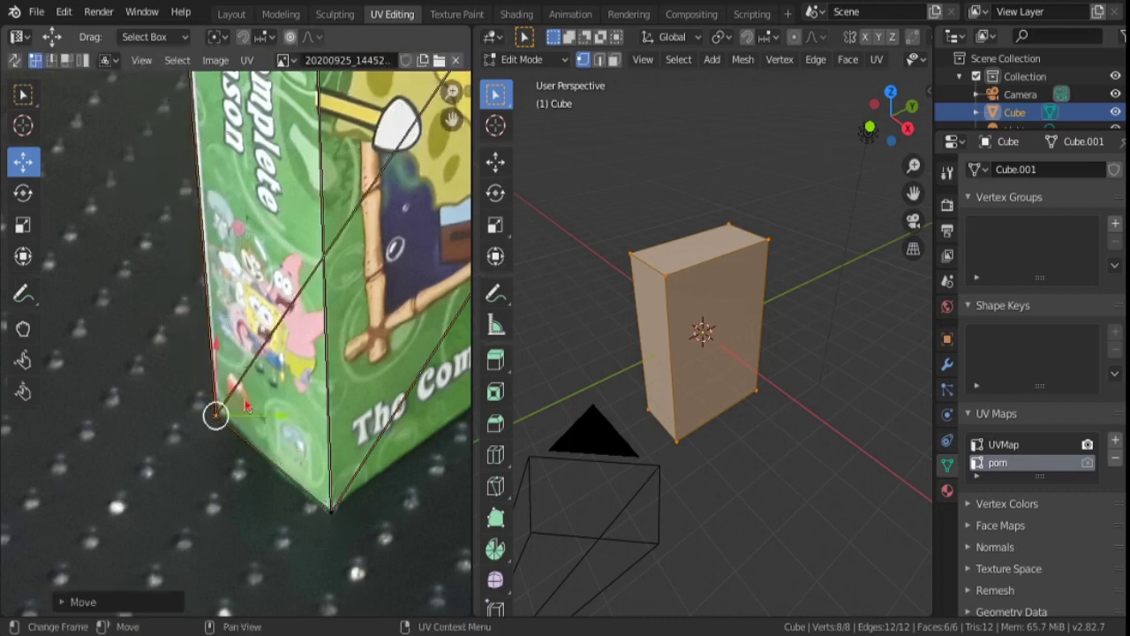
Step: Select the front-face UV corners and move them with G onto the matching photo corners
scroll(214, 411, up, 2)
middle_drag(215, 411, 238, 309)
click(267, 208)
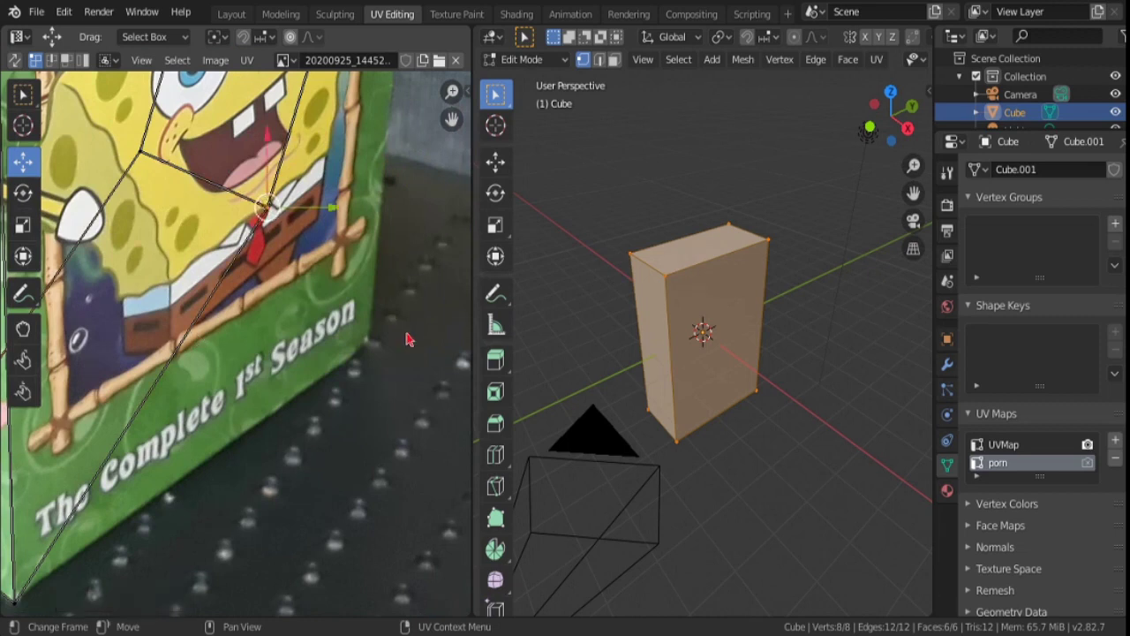
click(142, 152)
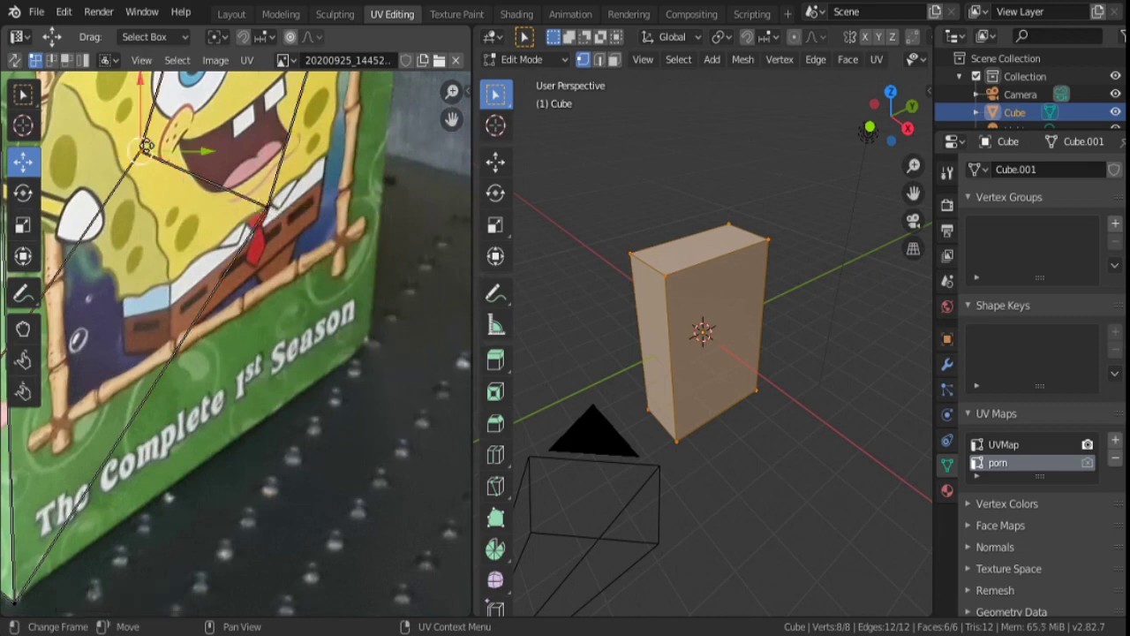
click(268, 225)
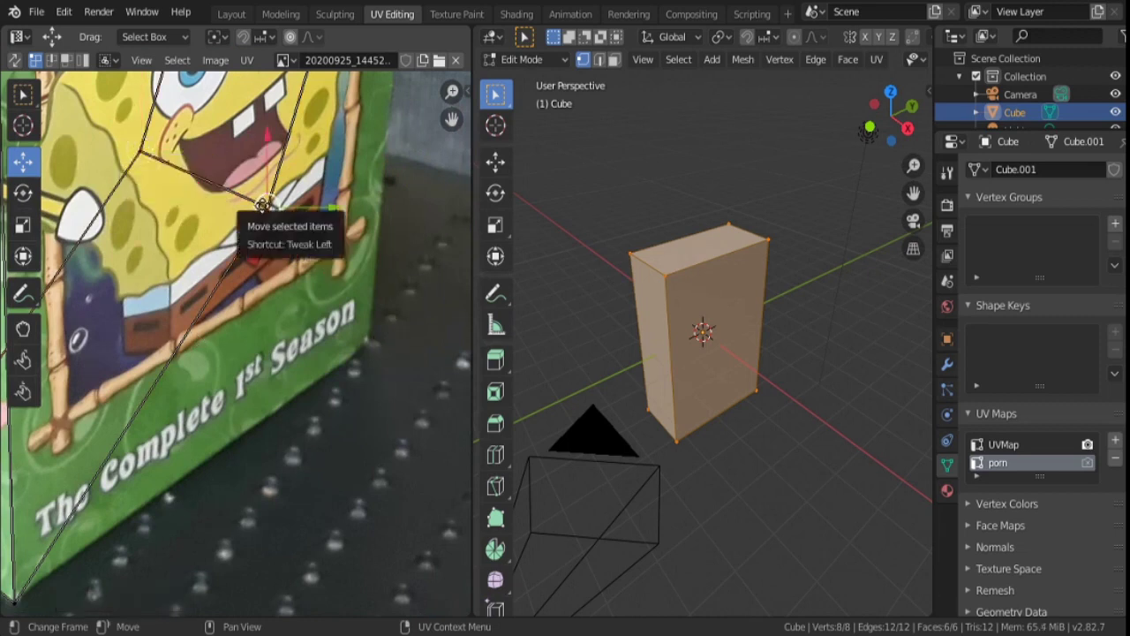
key(g)
click(372, 342)
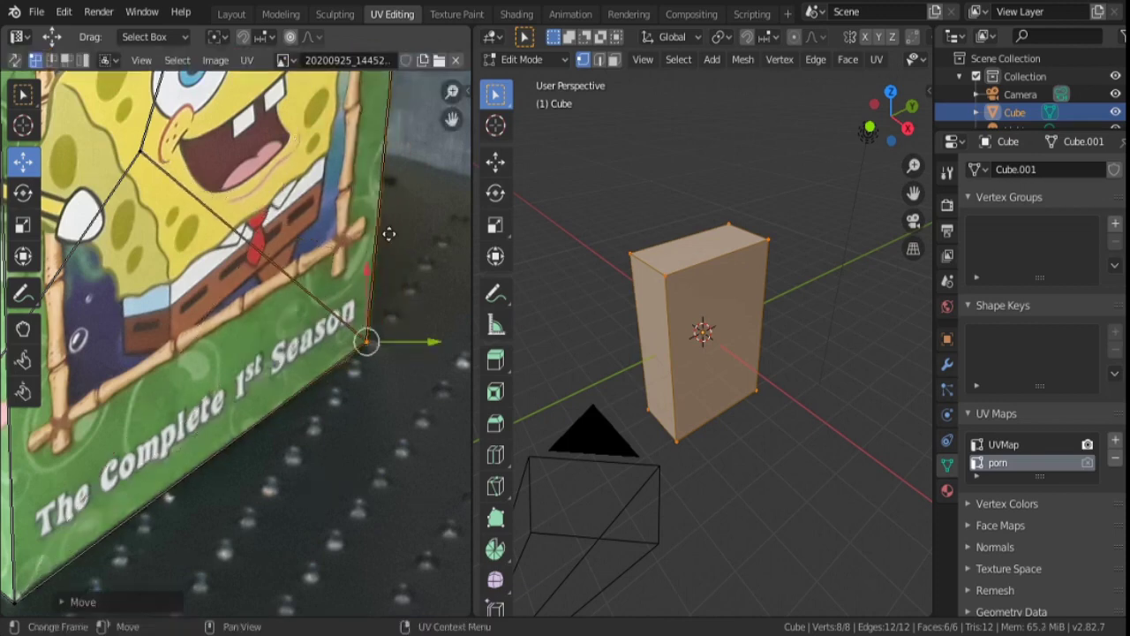
shift+scroll(372, 344, up, 5)
scroll(372, 369, up, 2)
scroll(373, 369, down, 4)
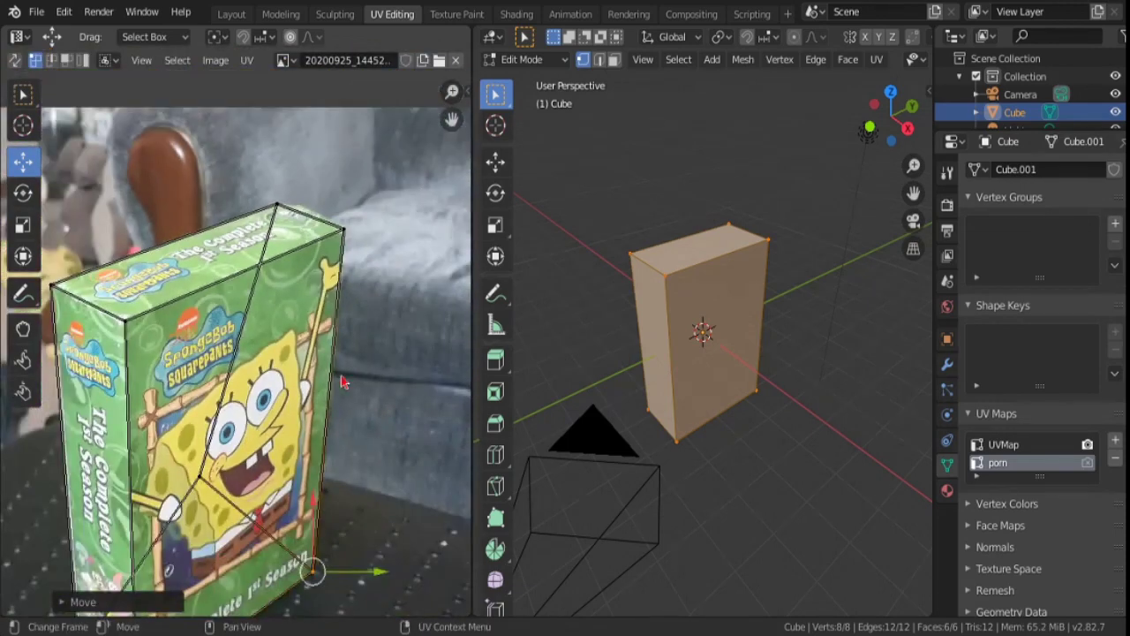
scroll(284, 279, up, 2)
shift+scroll(327, 252, up, 2)
shift+scroll(328, 253, up, 2)
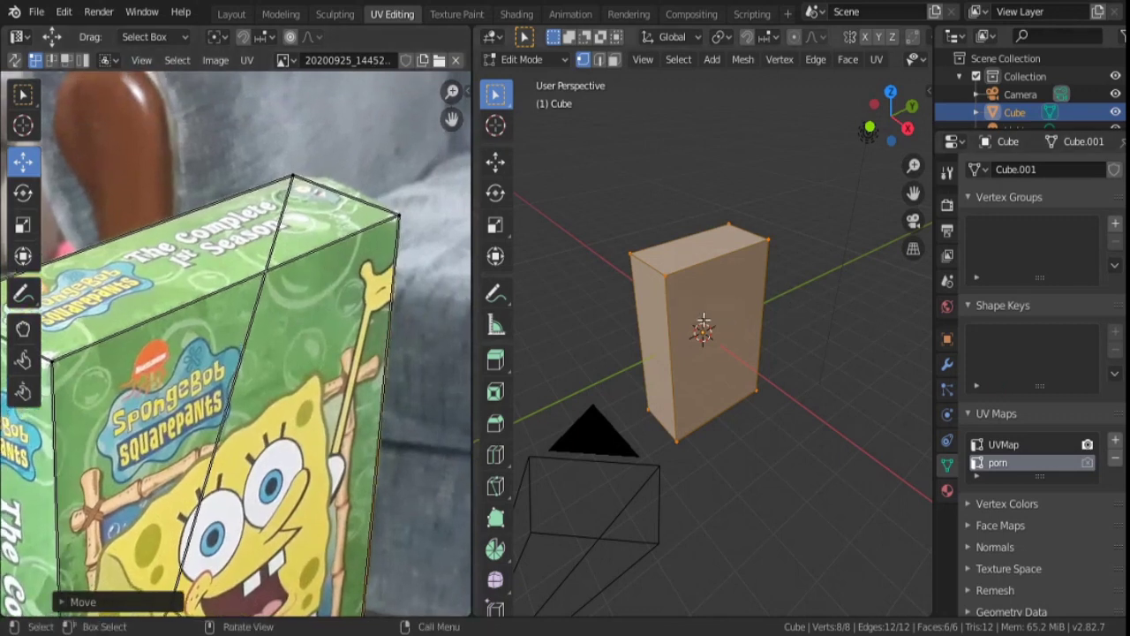
Step: Switch to the Texture Paint workspace and select the Clone brush
click(475, 16)
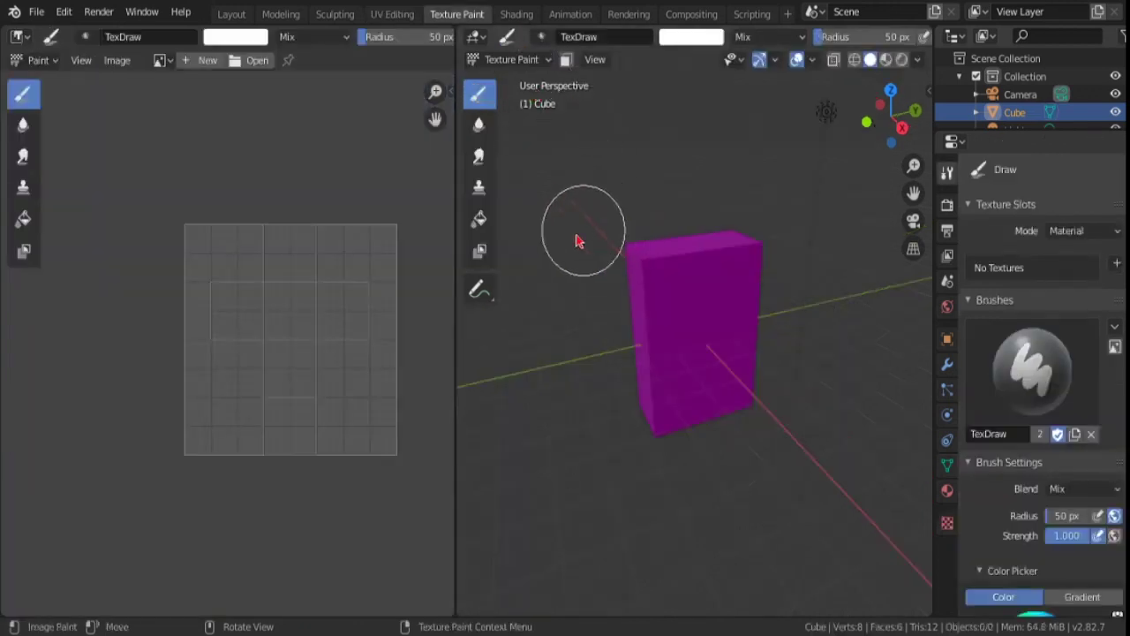
middle_drag(589, 274, 610, 260)
click(478, 187)
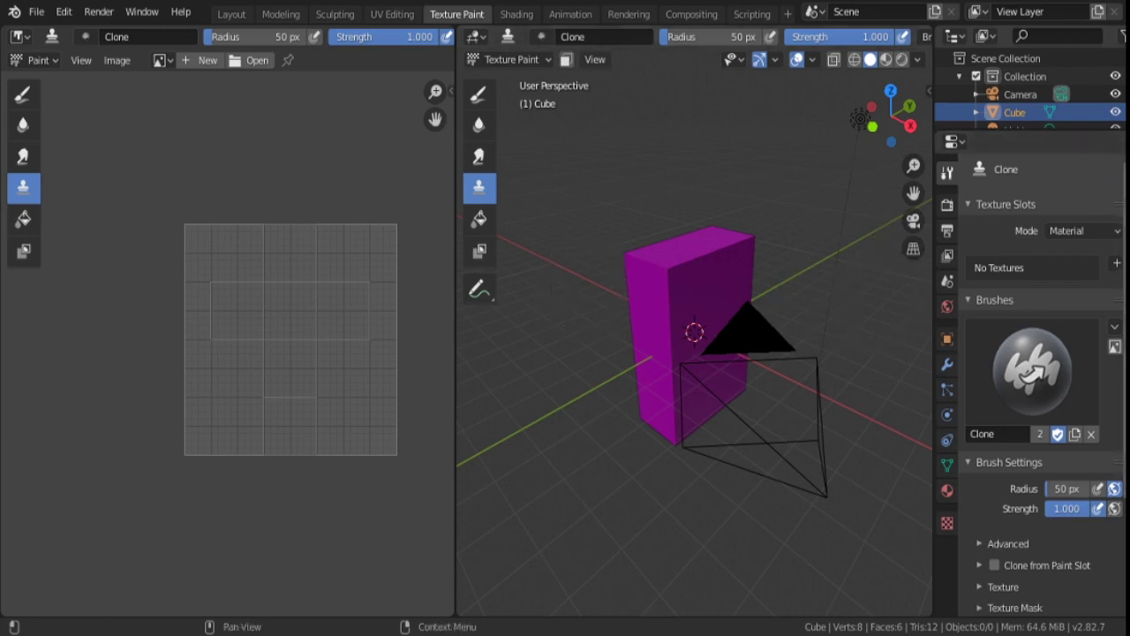
Step: Set Texture Slots Mode to Single Image using a new black 1024 px Untitled image
click(1074, 232)
click(1076, 277)
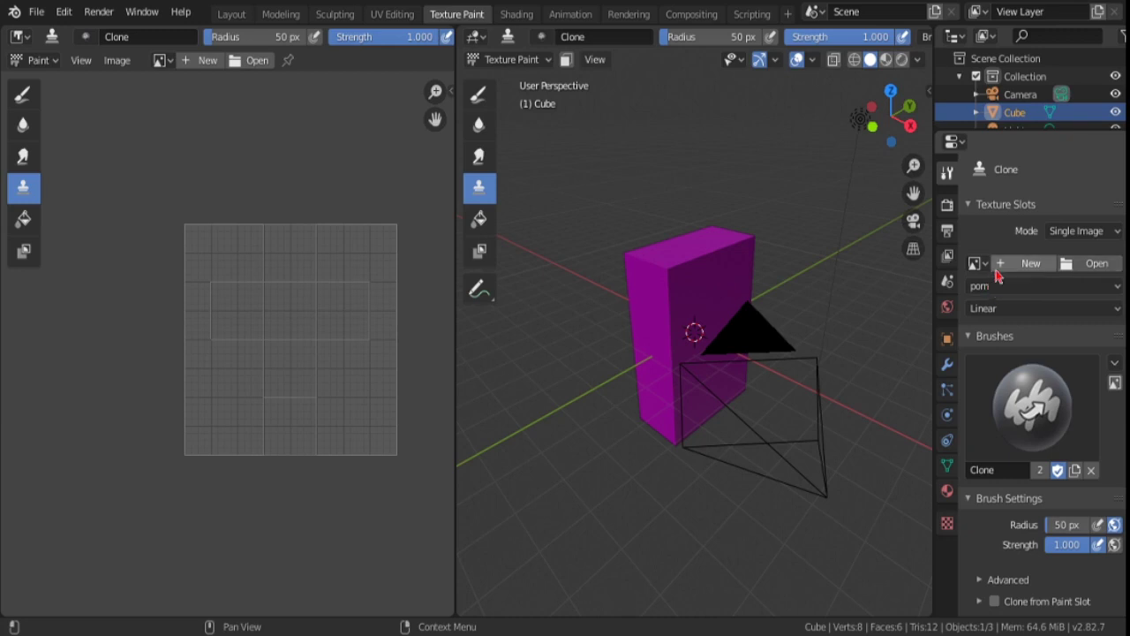
click(976, 263)
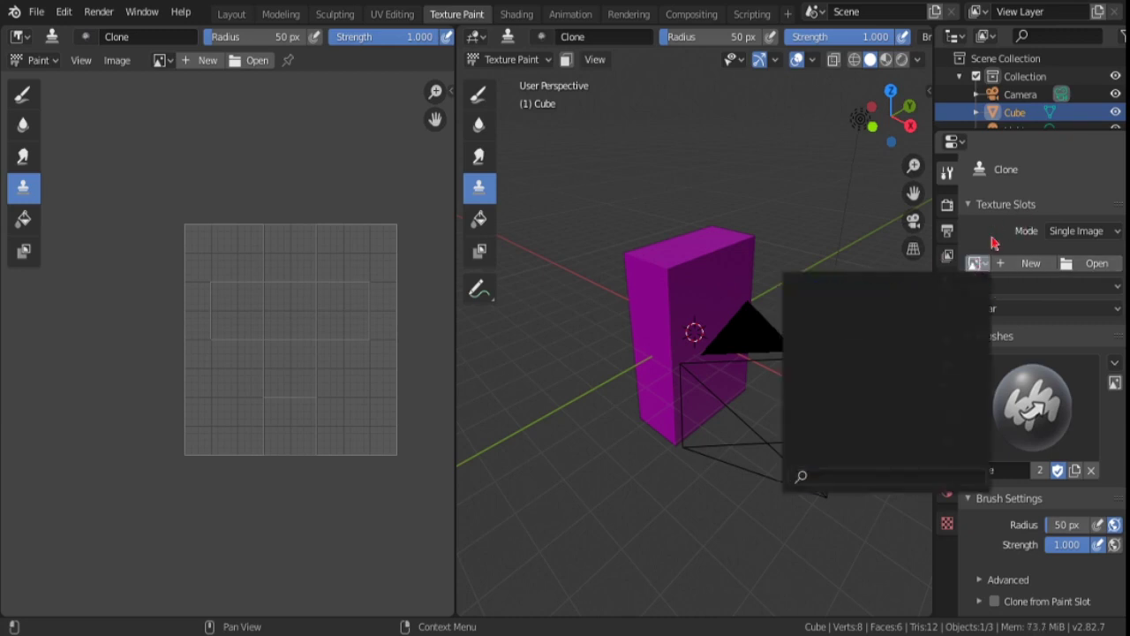
click(1024, 263)
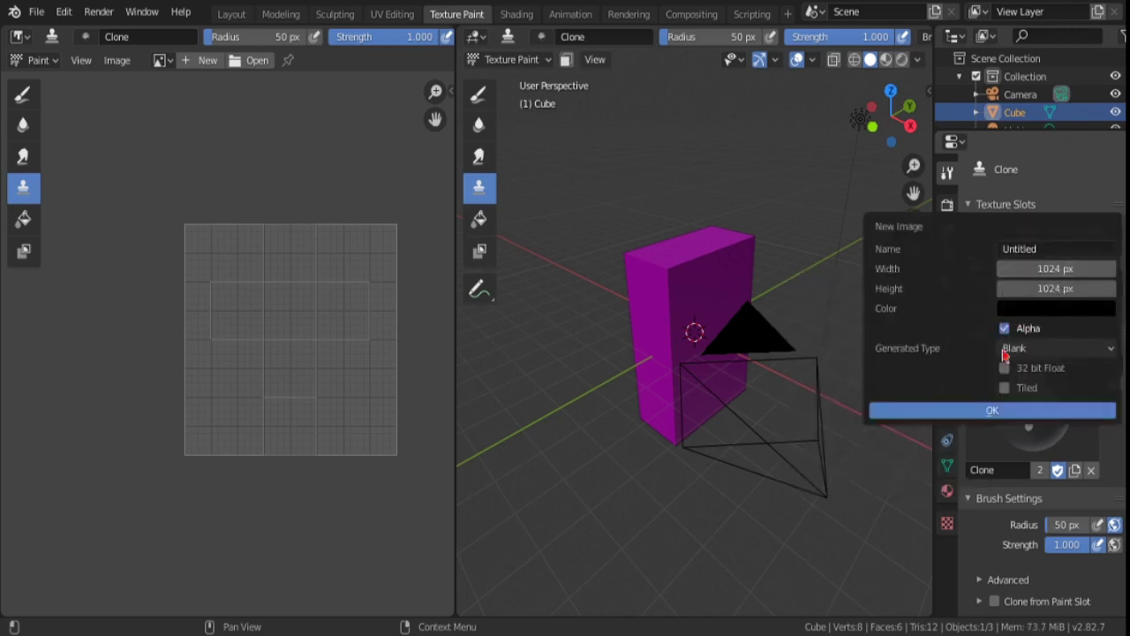
click(1000, 412)
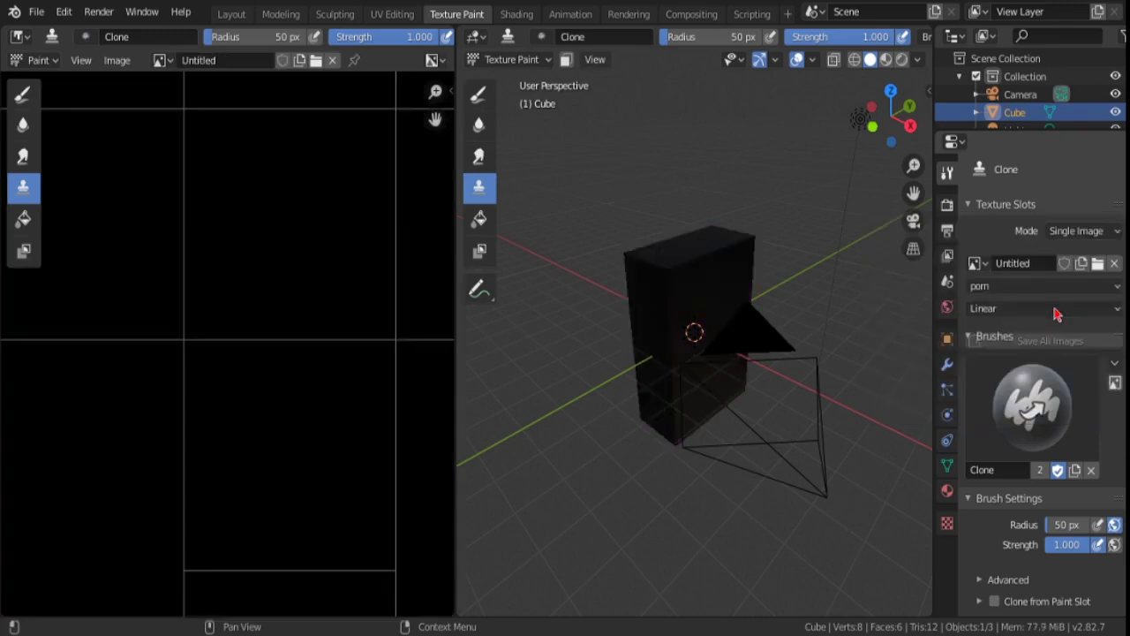
click(990, 286)
Step: Paint through UVMap, cloning from paint slot 20200925_144521.jpg via the second UV map
click(1000, 309)
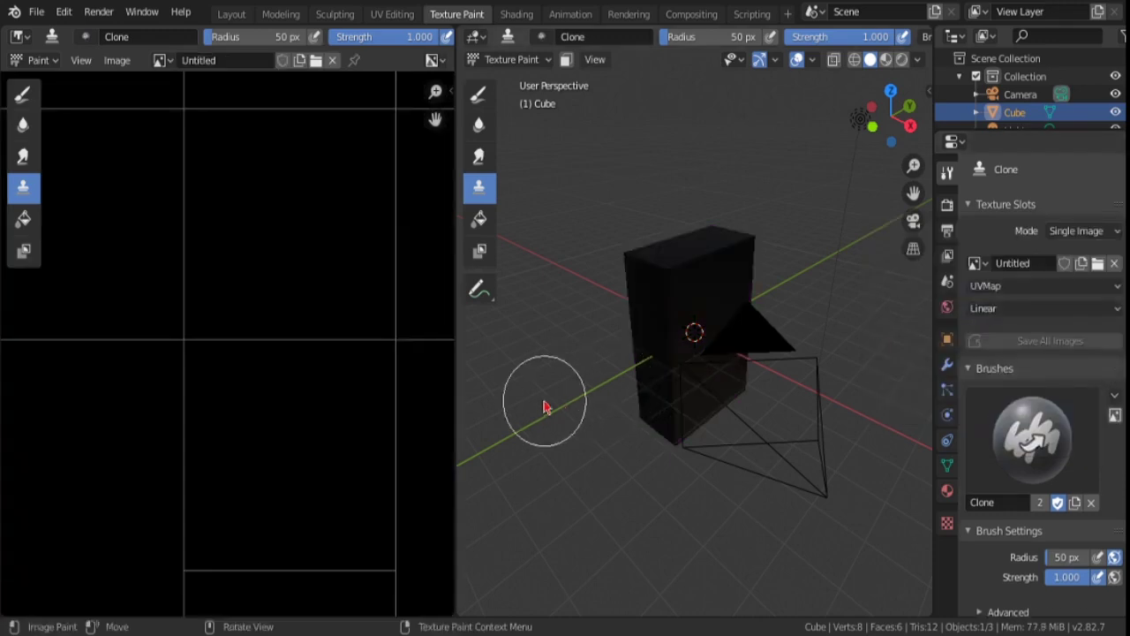
scroll(320, 391, down, 2)
scroll(320, 391, down, 1)
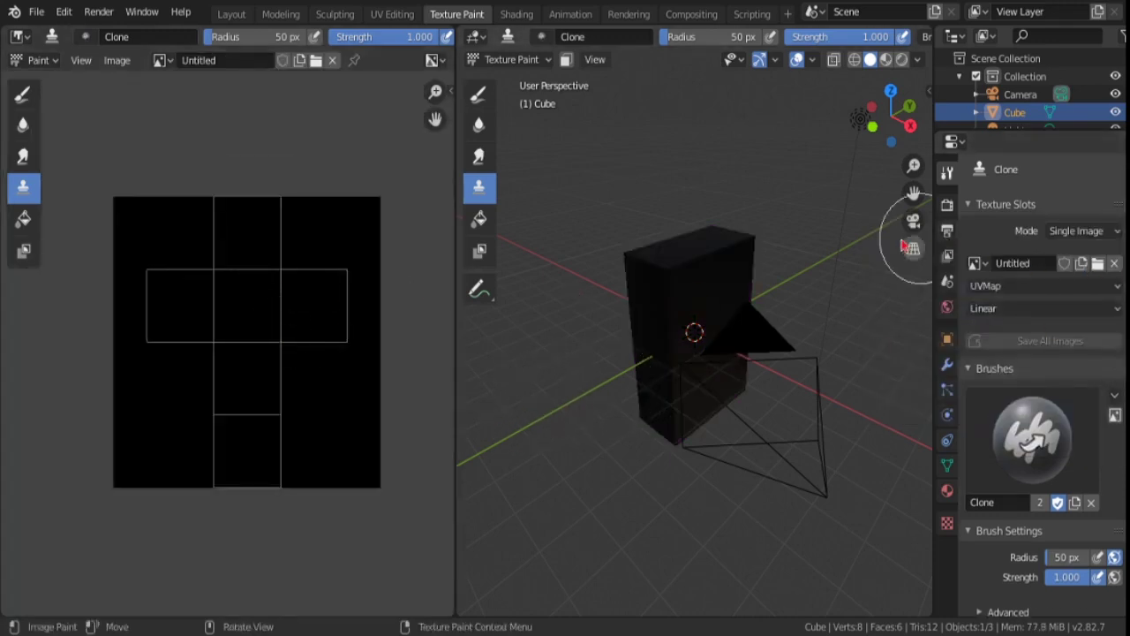
scroll(1047, 353, down, 3)
scroll(998, 414, down, 3)
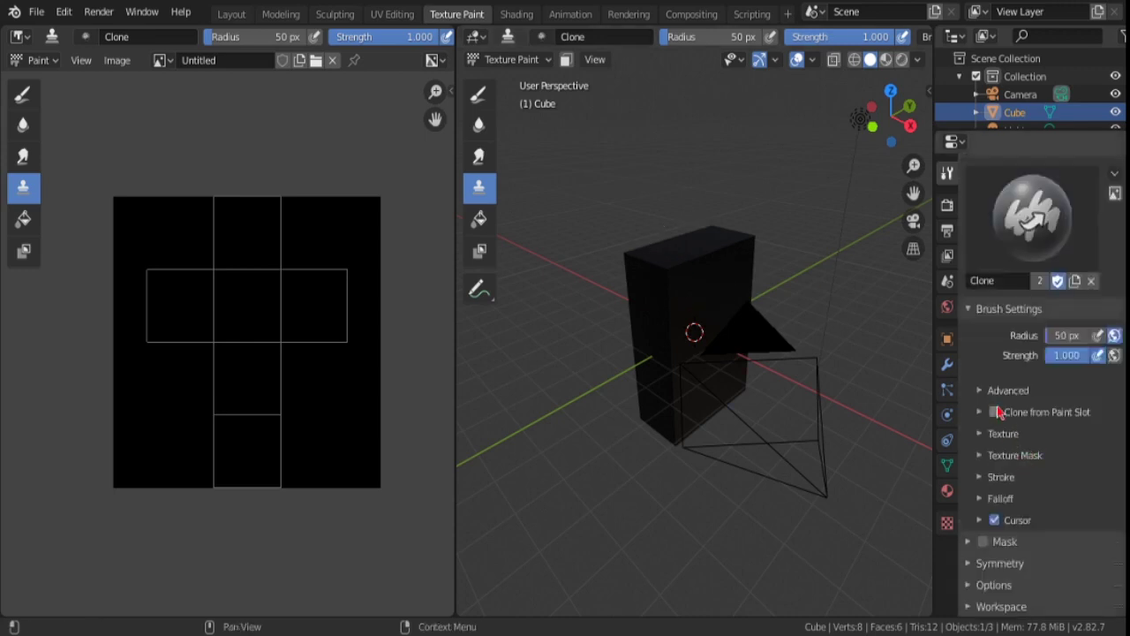
click(999, 413)
click(979, 411)
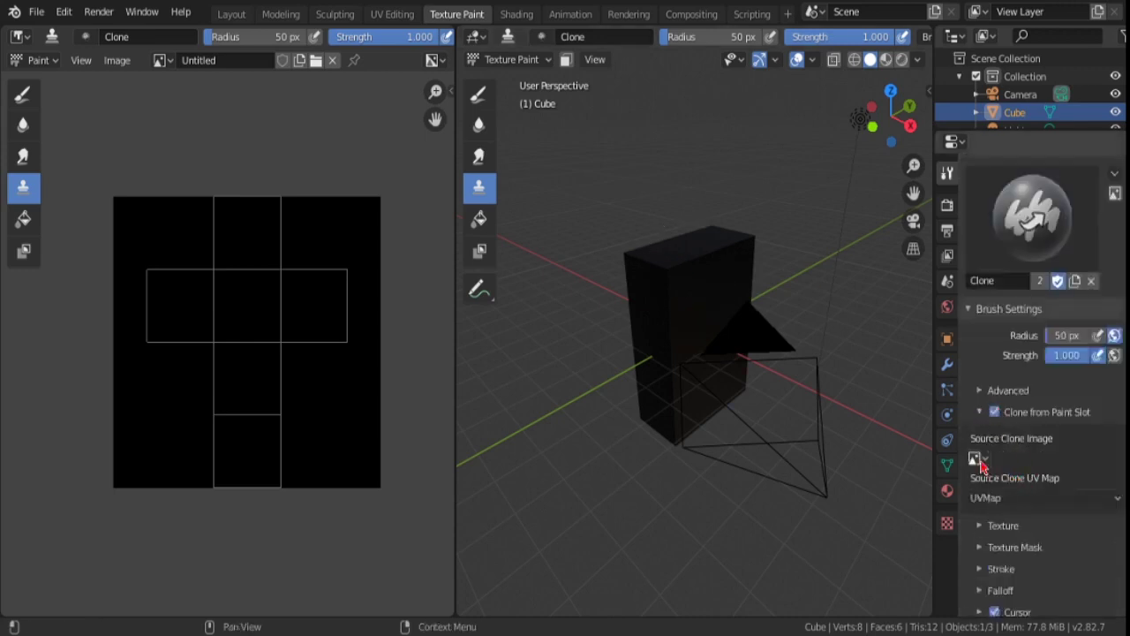
click(976, 459)
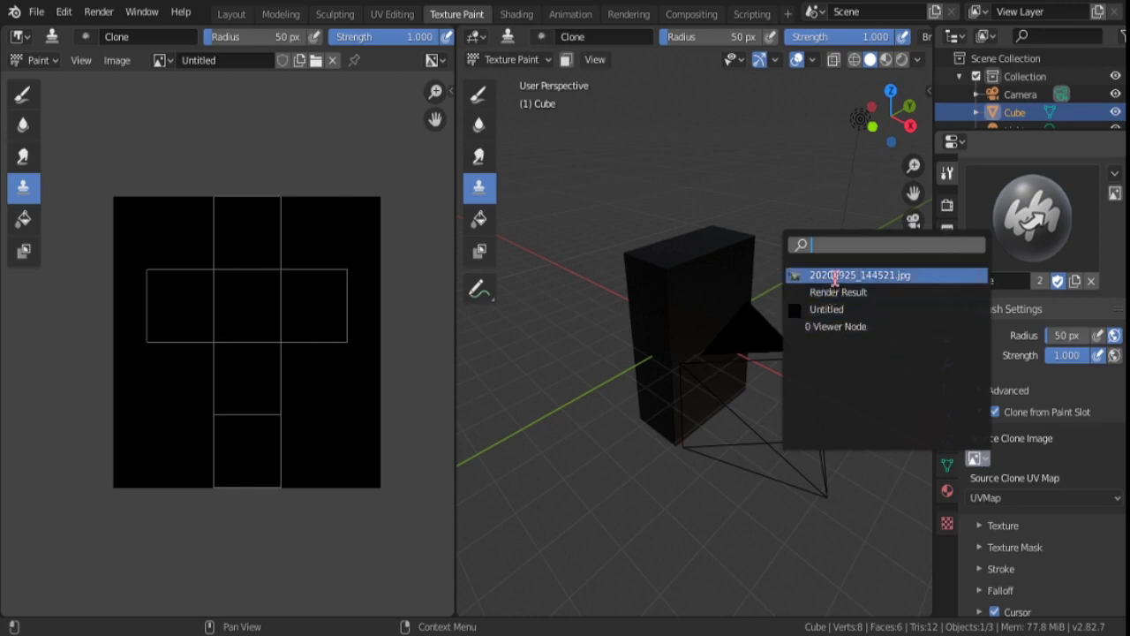
click(834, 276)
click(1022, 497)
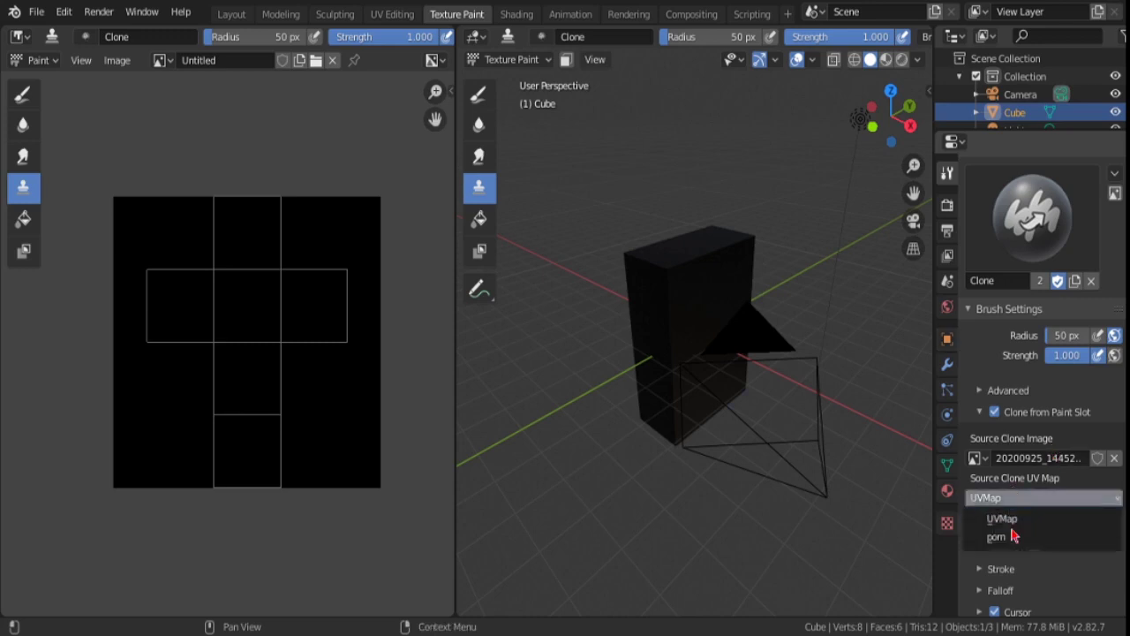
click(997, 536)
mouse_move(807, 340)
middle_down()
mouse_move(662, 266)
mouse_move(697, 326)
middle_up()
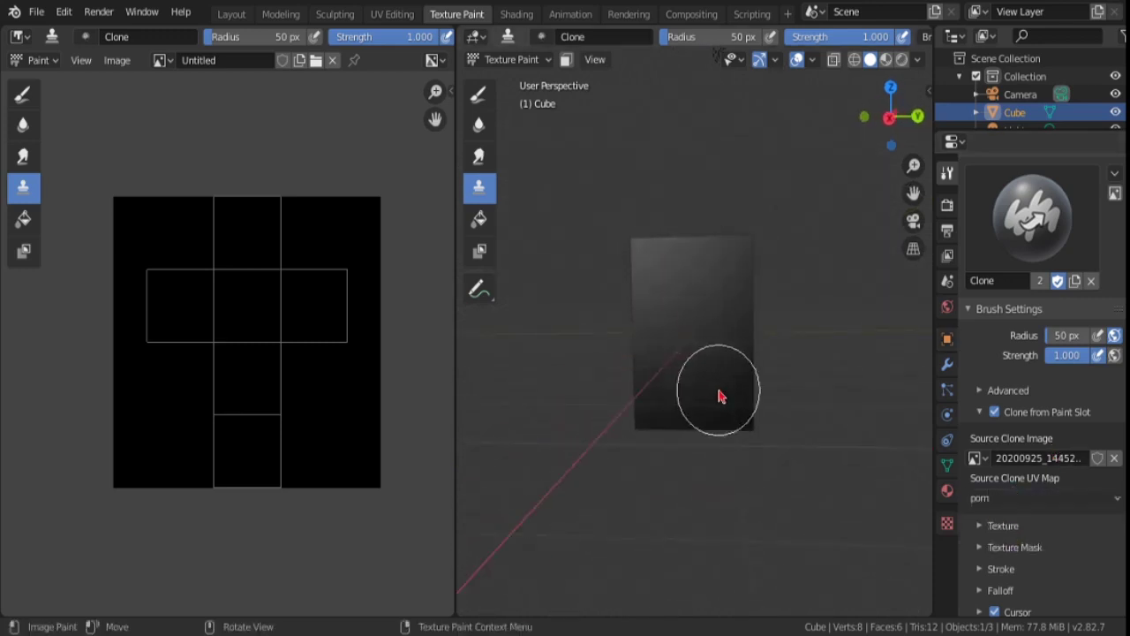
Step: Clone-paint the SpongeBob cover from the photo onto the cube's front face
scroll(720, 396, up, 1)
scroll(719, 396, up, 3)
mouse_move(786, 492)
mouse_down()
mouse_move(785, 240)
mouse_move(819, 96)
mouse_move(706, 397)
mouse_move(668, 601)
mouse_move(582, 433)
mouse_move(711, 219)
mouse_up()
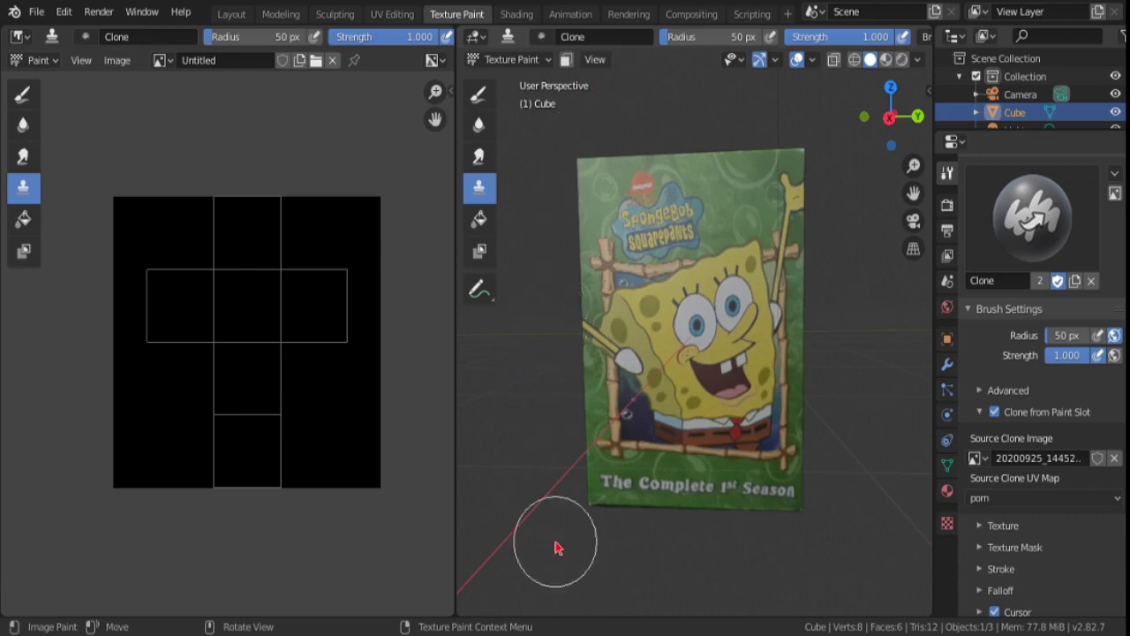
click(629, 298)
scroll(751, 388, up, 5)
scroll(756, 387, down, 2)
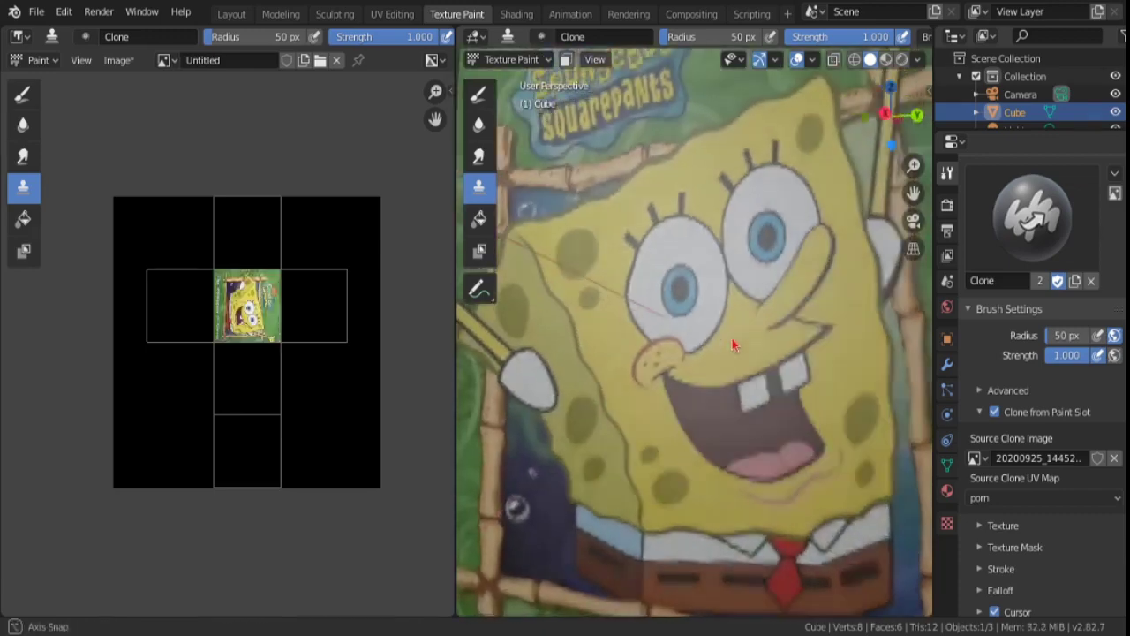
scroll(741, 335, down, 3)
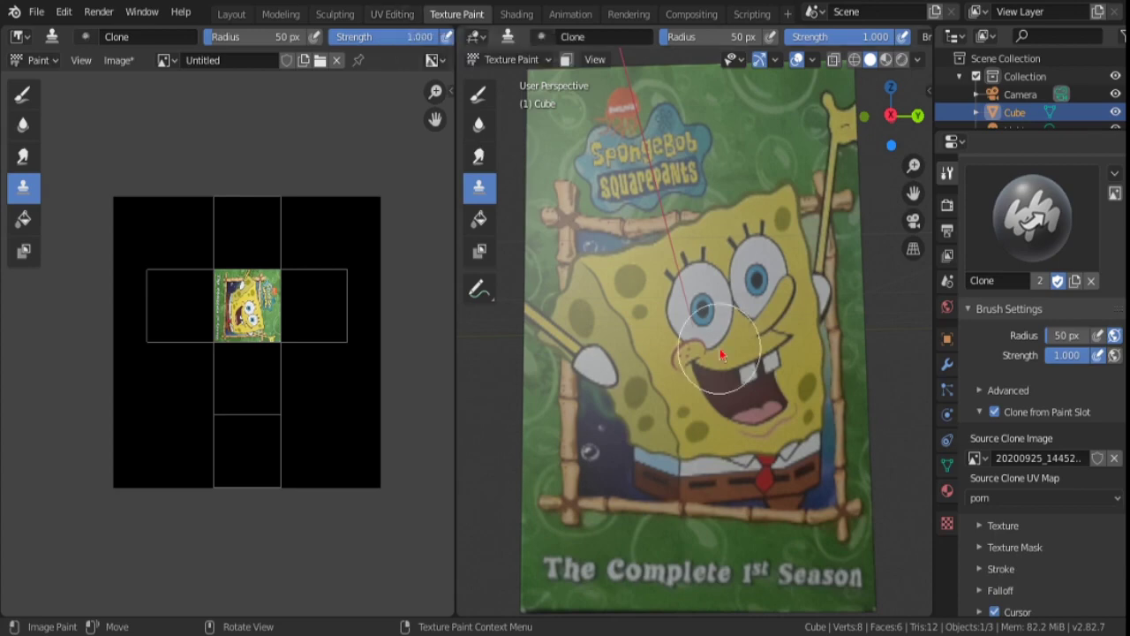
middle_drag(688, 397, 736, 492)
Step: In UV Editing, add a horizontal loop cut around the box with 9 cuts
click(397, 15)
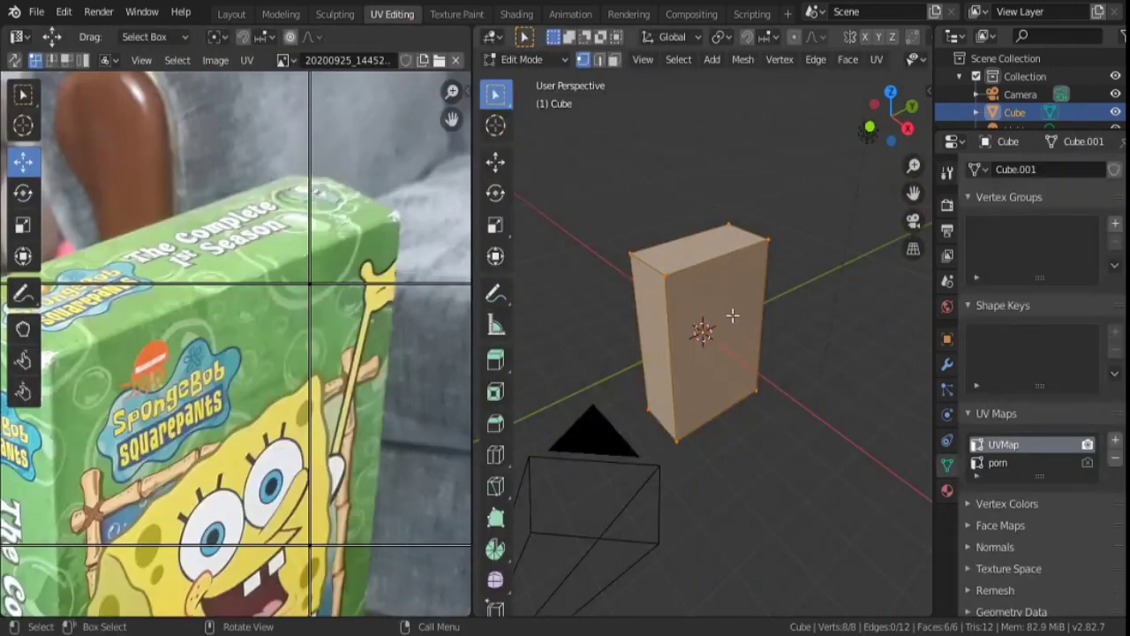
key(ctrl+r)
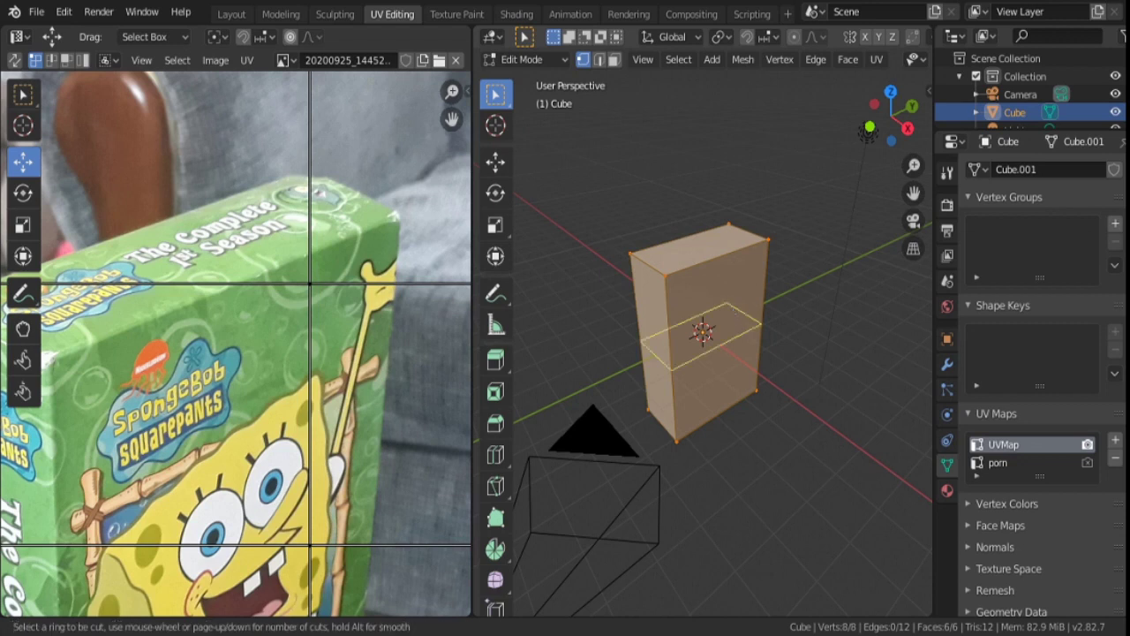
click(732, 316)
click(593, 601)
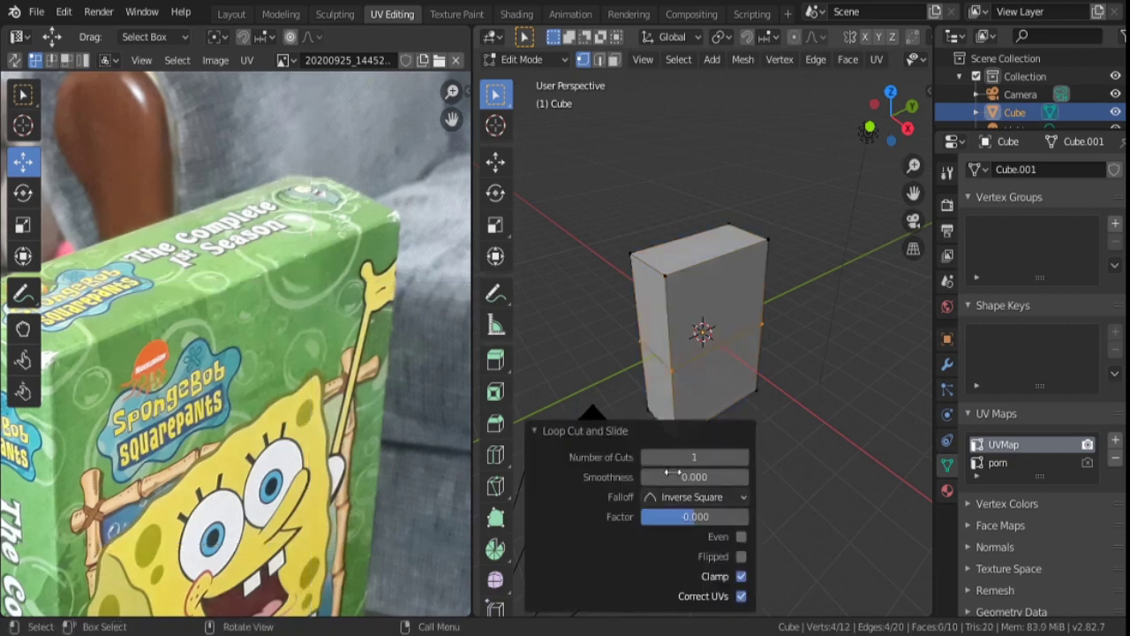
click(683, 459)
text(9)
key(Return)
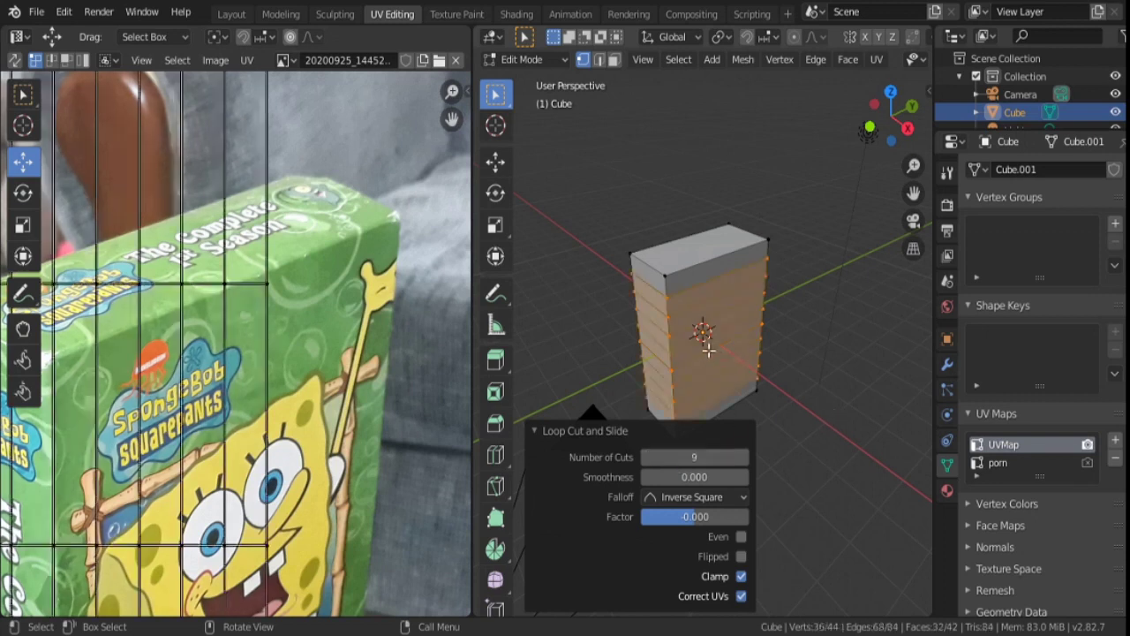
Step: Add a vertical loop cut around the box with 9 cuts
key(ctrl+r)
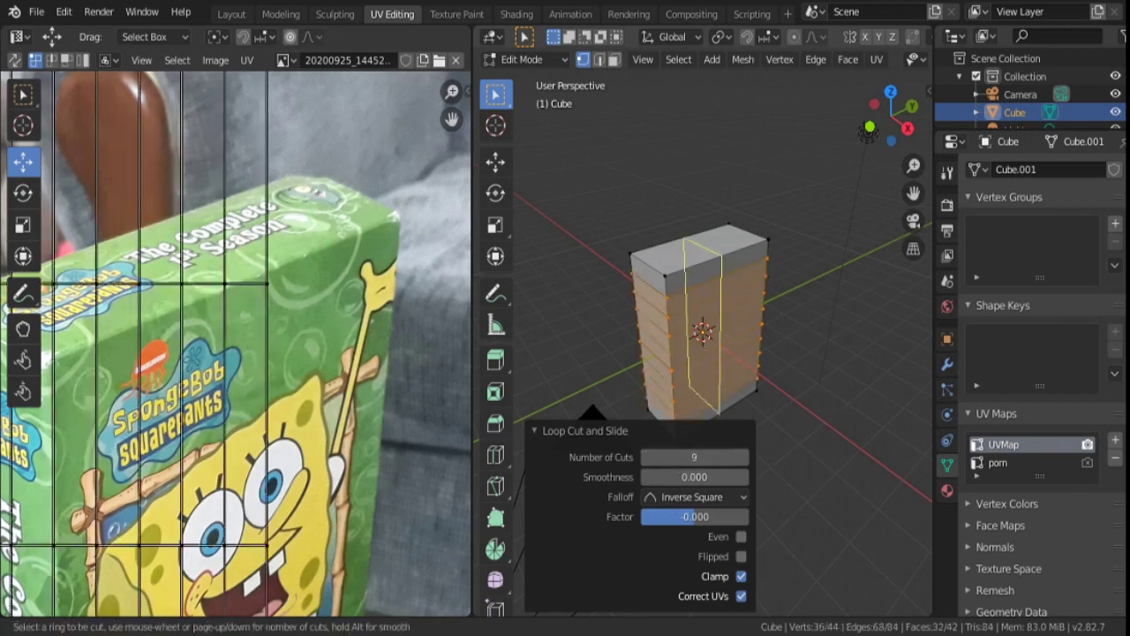
click(712, 402)
click(711, 457)
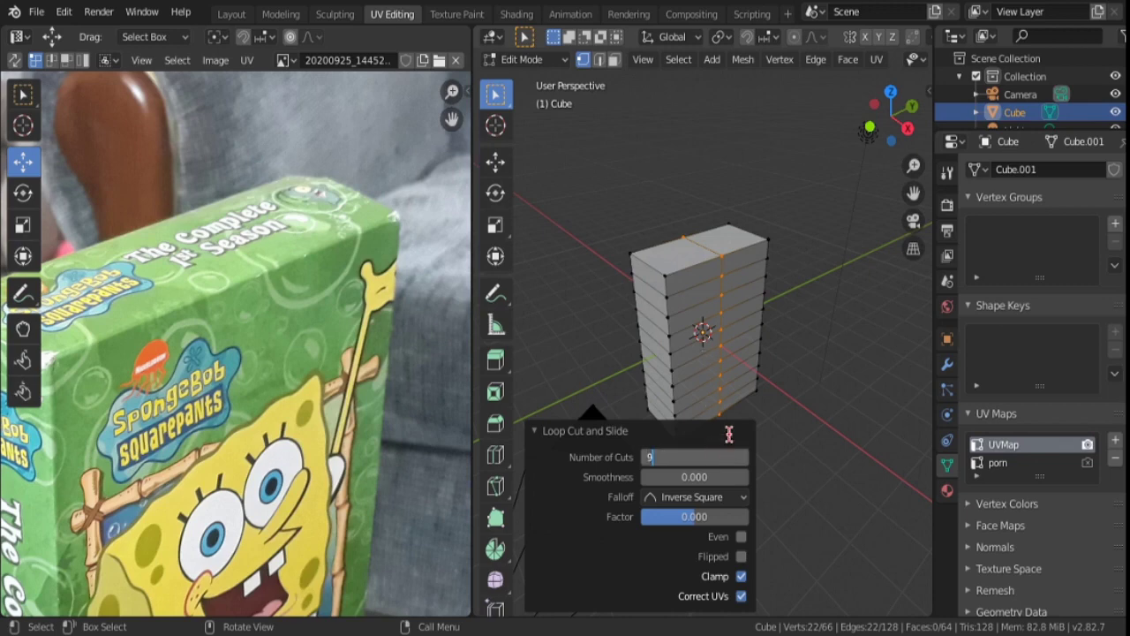
key(Return)
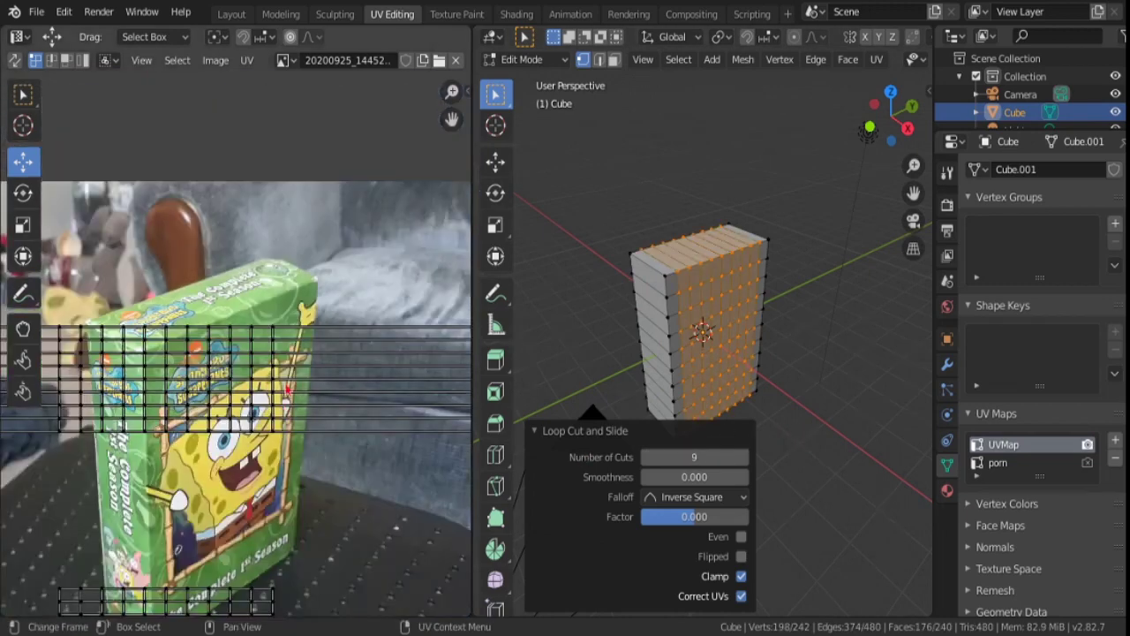
Step: Clone-paint SpongeBob's face and logo onto the box front, undoing a misaligned stroke
click(457, 13)
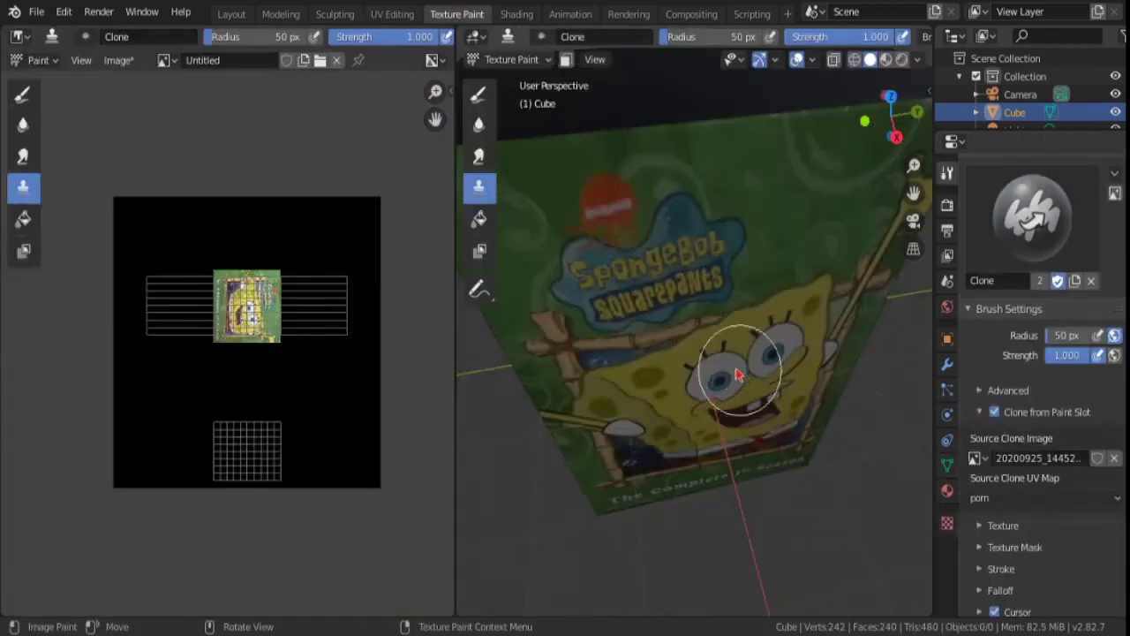
middle_drag(738, 375, 750, 439)
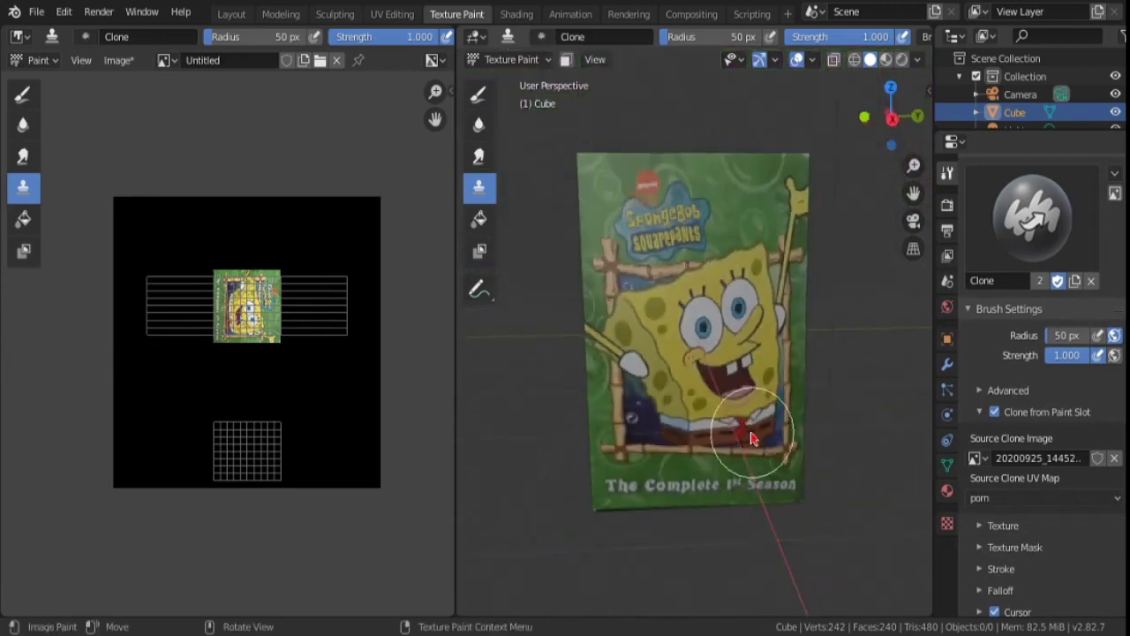
middle_drag(789, 486, 797, 488)
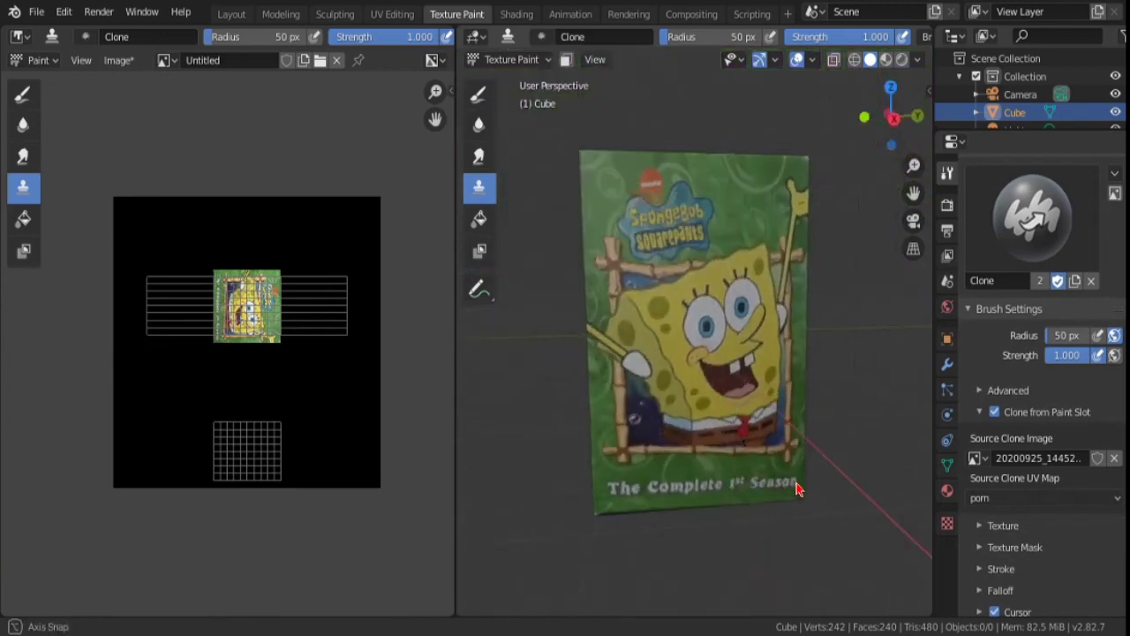
mouse_move(750, 335)
mouse_down()
mouse_move(722, 532)
mouse_move(667, 370)
mouse_up()
ctrl+click(713, 287)
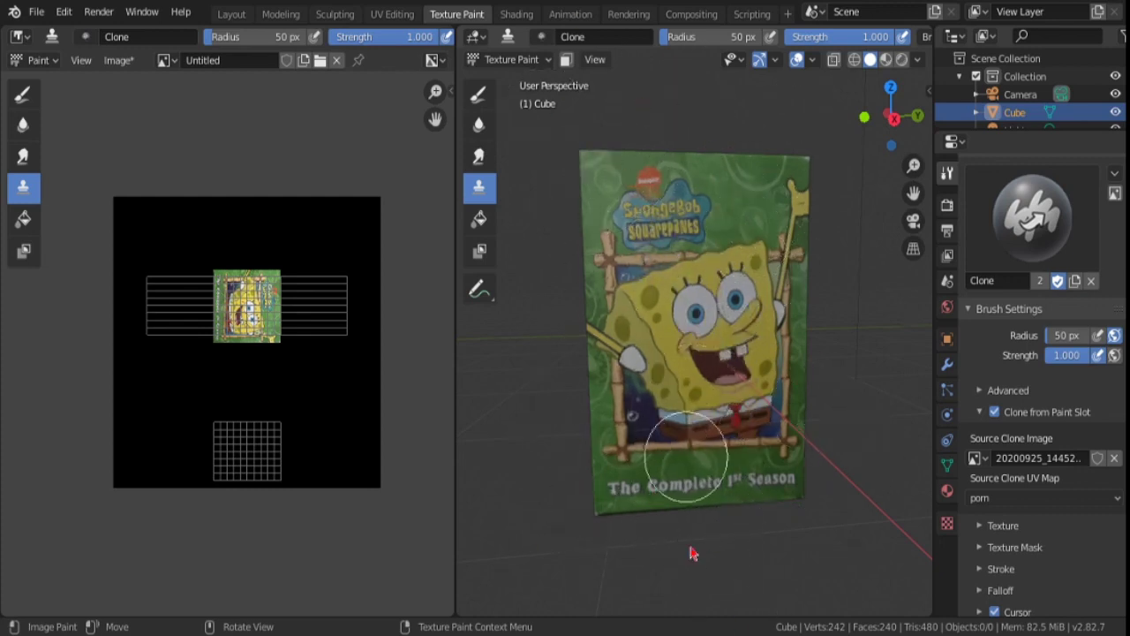
key(ctrl+z)
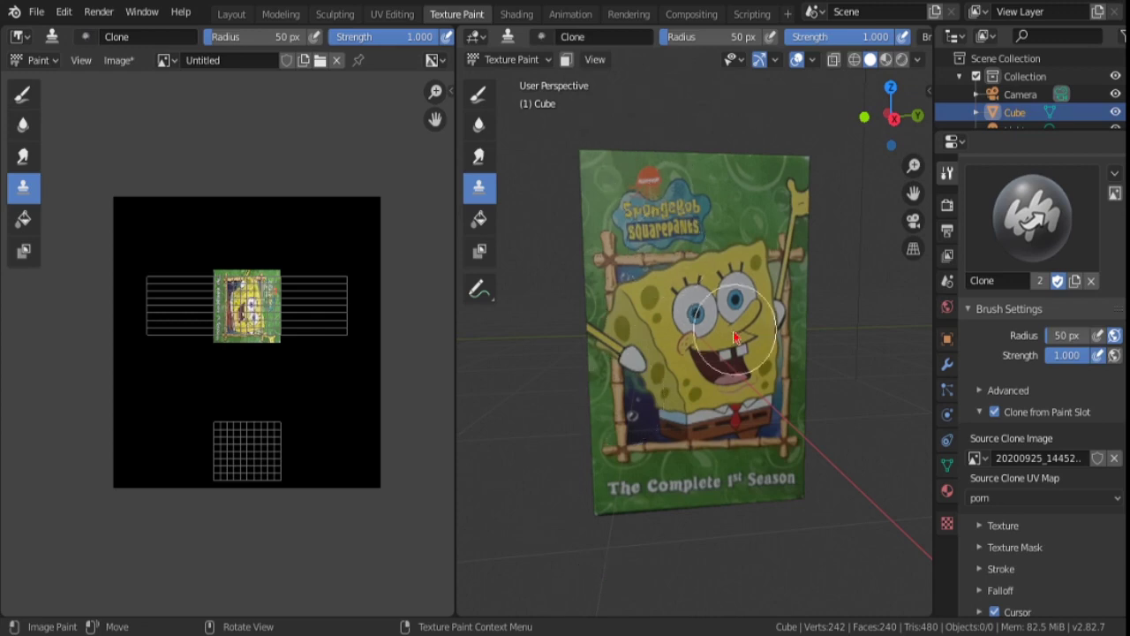
Step: Clone-paint the green box art along the narrow side and onto the top face
mouse_move(820, 353)
middle_down()
mouse_move(740, 374)
mouse_move(917, 203)
mouse_move(529, 232)
mouse_move(819, 360)
mouse_move(817, 330)
middle_up()
middle_drag(676, 517, 757, 444)
mouse_move(756, 444)
mouse_down()
mouse_move(752, 517)
mouse_move(744, 398)
mouse_move(719, 294)
mouse_move(662, 467)
mouse_move(650, 114)
mouse_move(624, 76)
mouse_up()
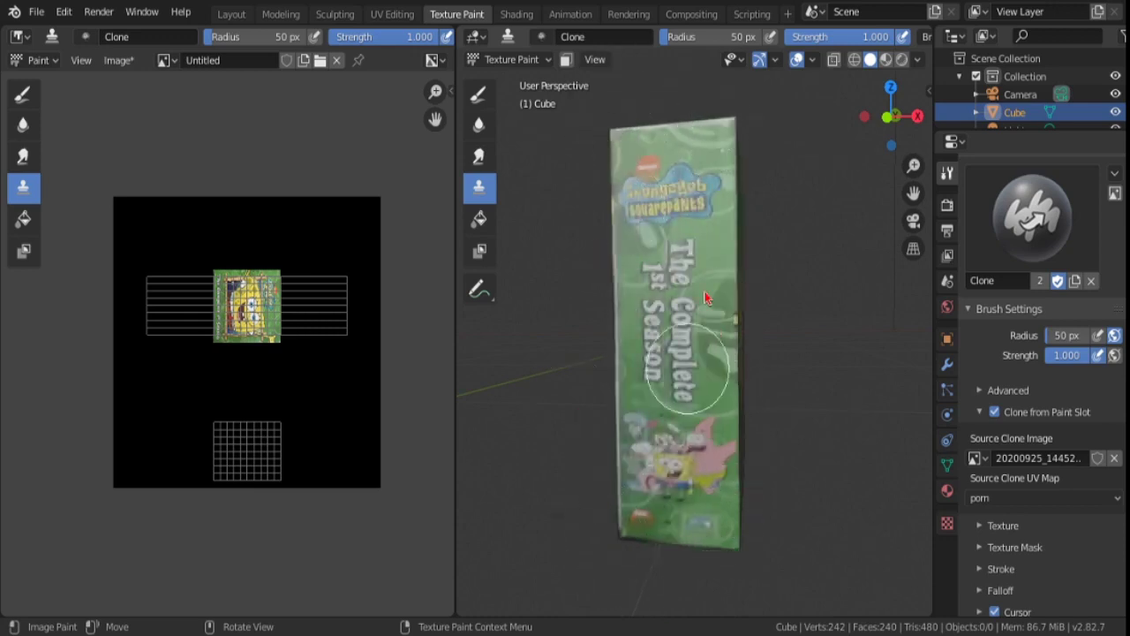
drag(706, 298, 739, 234)
mouse_move(739, 234)
middle_down()
mouse_move(716, 409)
mouse_move(663, 396)
mouse_move(751, 270)
middle_up()
mouse_move(751, 270)
mouse_down()
mouse_move(733, 159)
mouse_move(715, 193)
mouse_move(455, 422)
mouse_up()
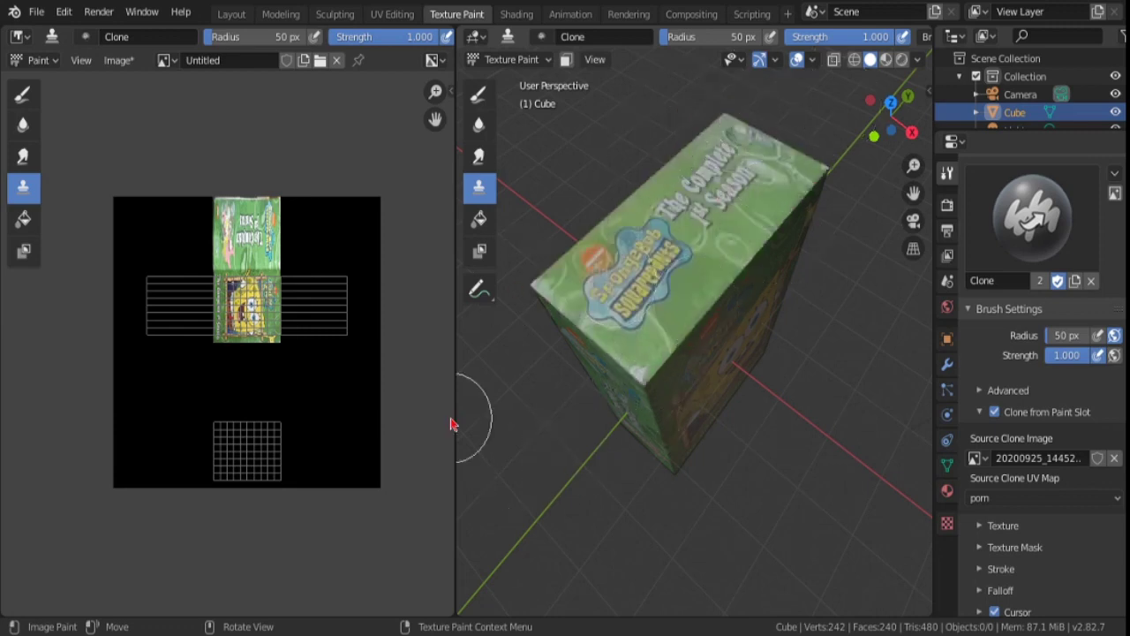
Step: Clone-paint the box's dark right side, then bring up its material in the Shading workspace
click(613, 369)
middle_drag(613, 369, 707, 433)
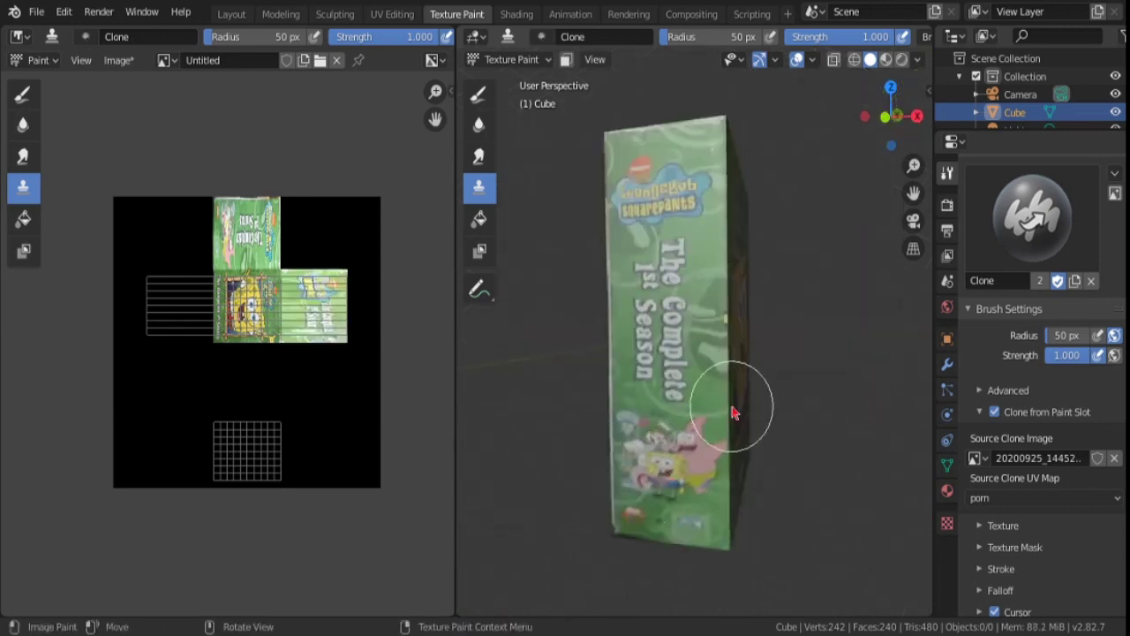
drag(731, 412, 720, 383)
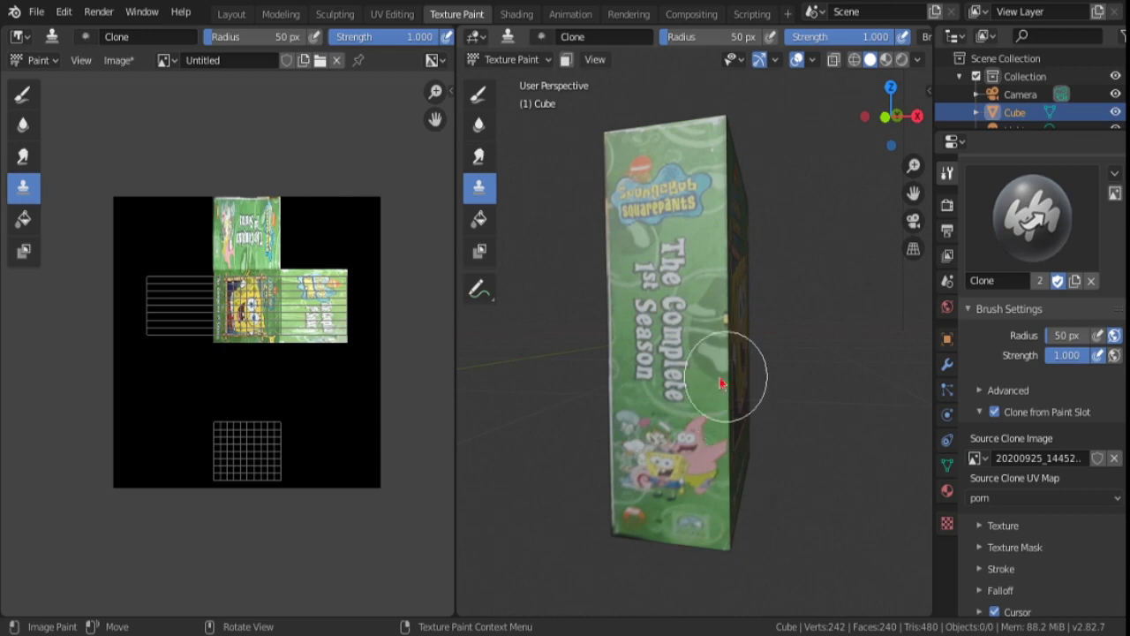
mouse_move(731, 391)
middle_down()
mouse_move(642, 432)
mouse_move(824, 193)
middle_up()
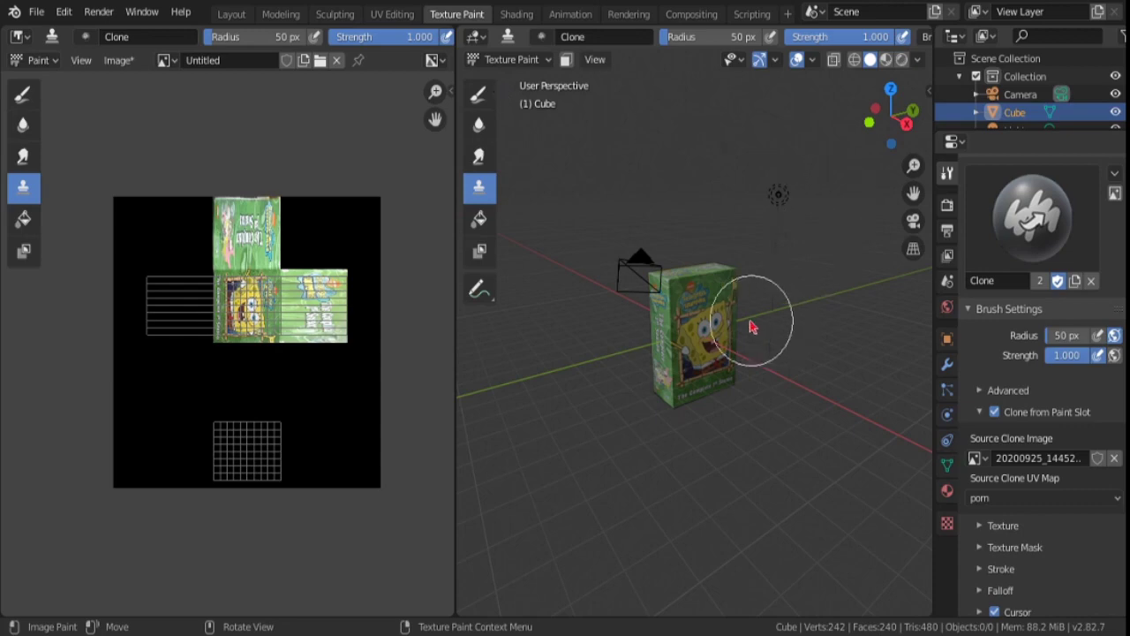
scroll(751, 326, up, 5)
mouse_move(751, 270)
middle_down()
mouse_move(888, 412)
mouse_move(880, 302)
mouse_move(748, 375)
mouse_move(721, 513)
mouse_move(756, 459)
middle_up()
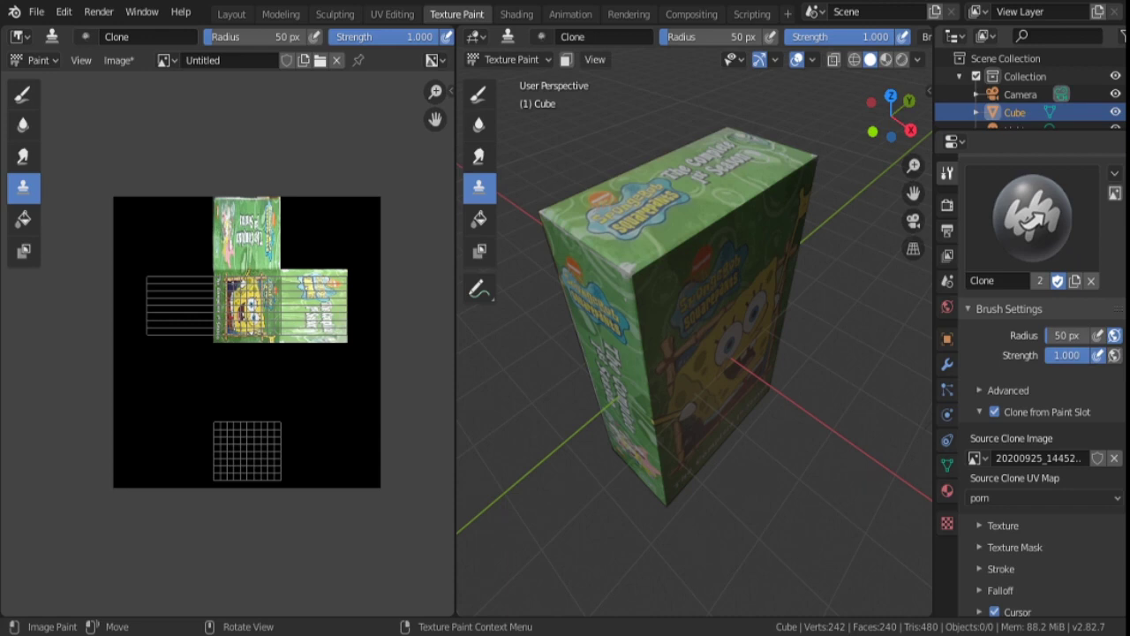
click(516, 13)
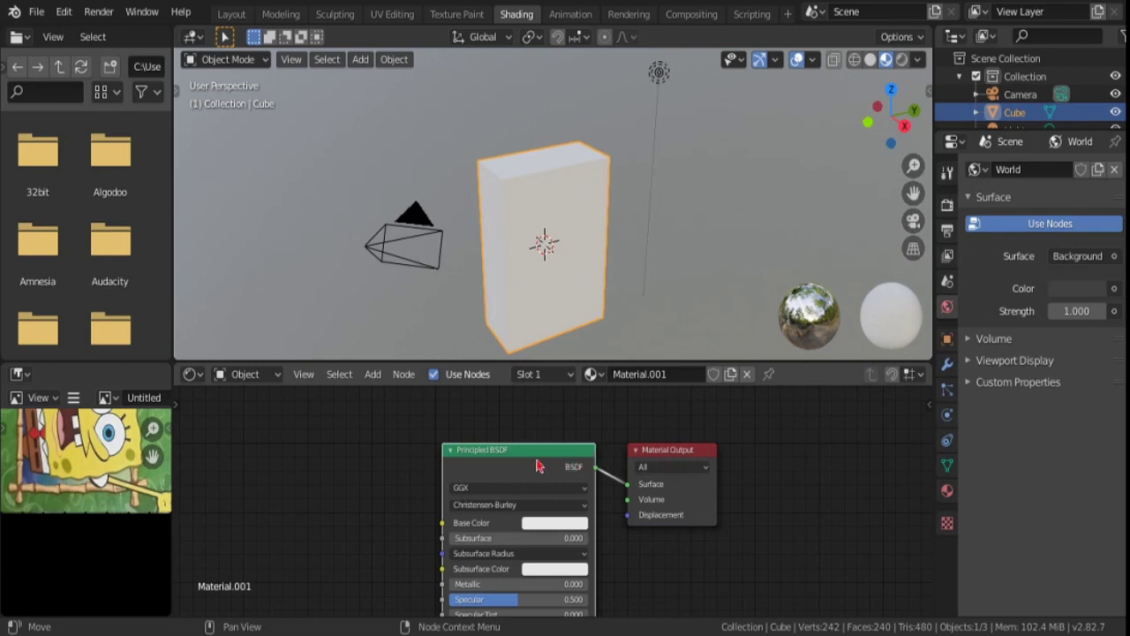
Step: Replace Principled BSDF with an Image Texture of the Untitled image wired into Surface
click(500, 496)
key(Delete)
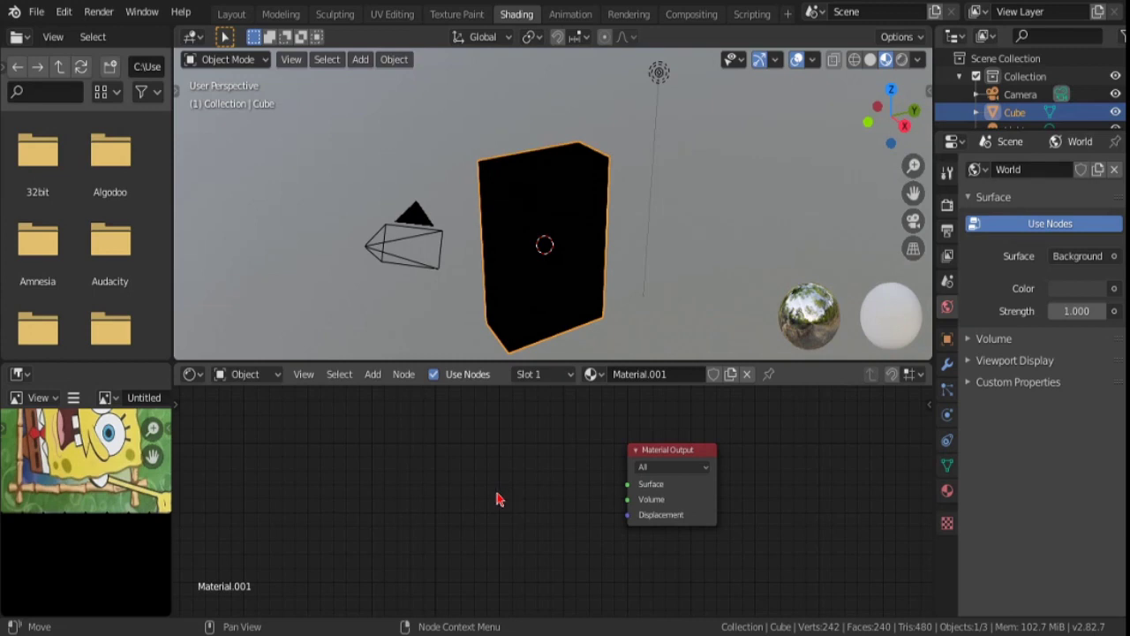
click(703, 450)
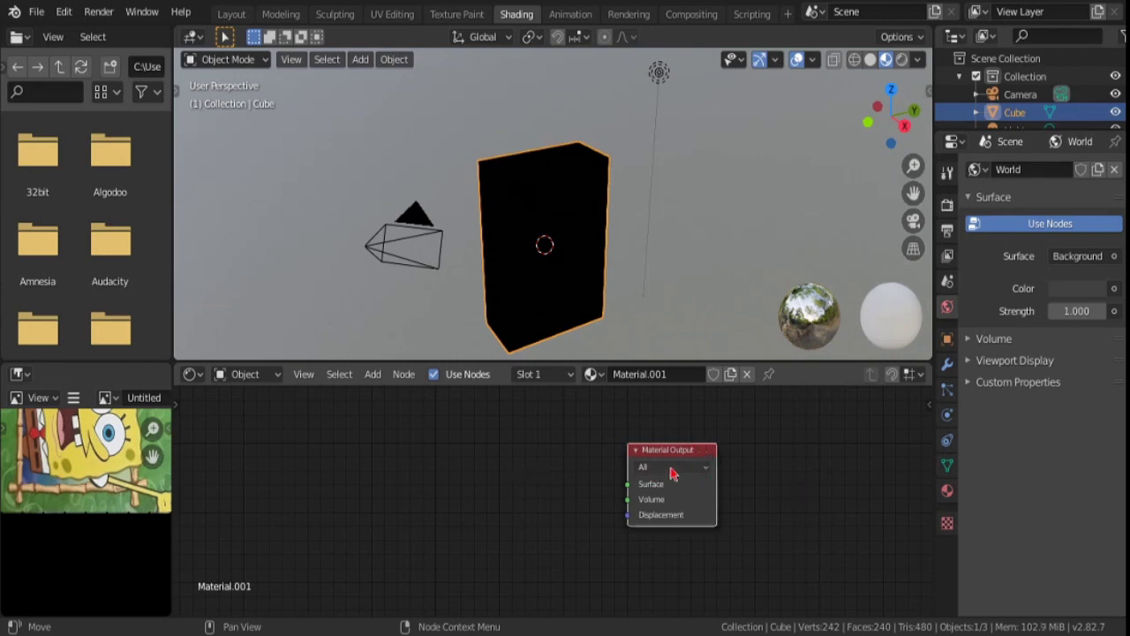
click(608, 466)
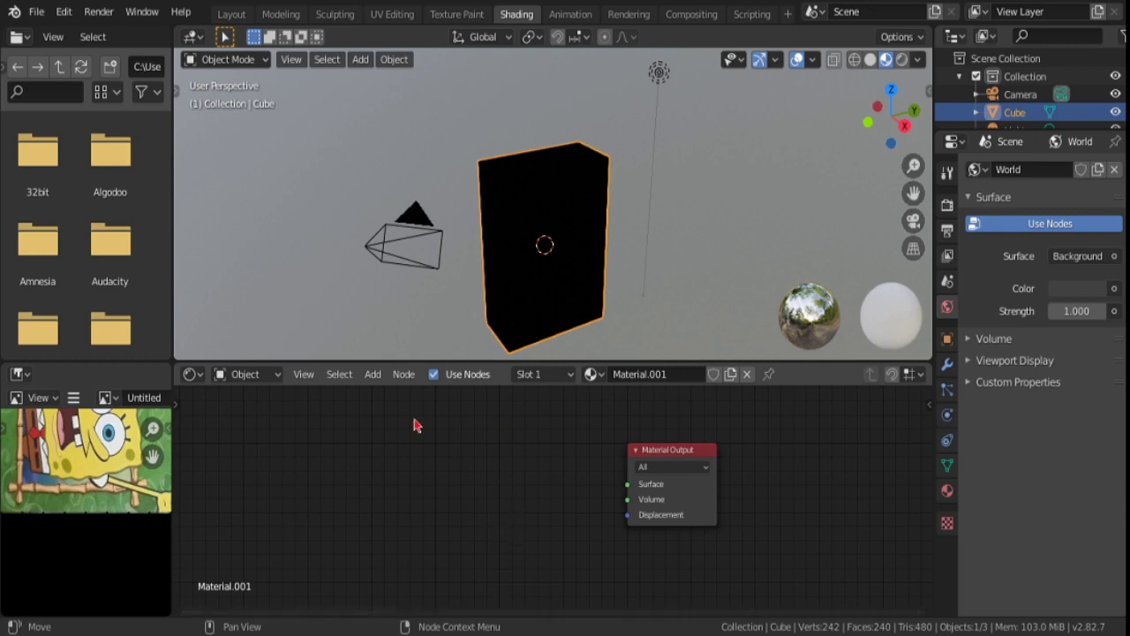
click(371, 381)
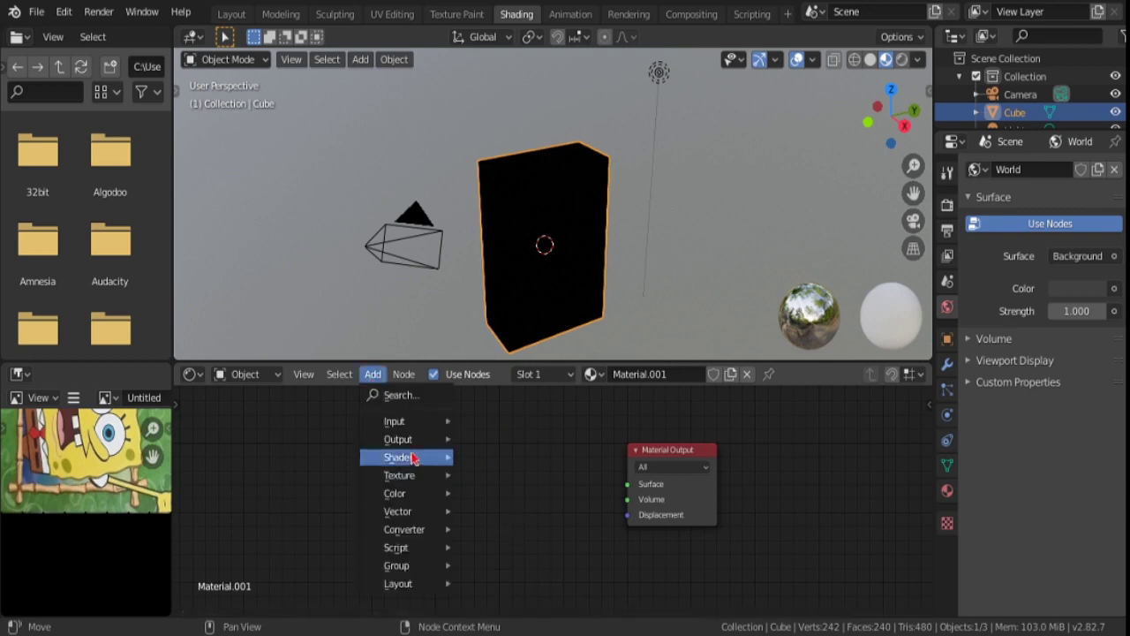
mouse_move(399, 475)
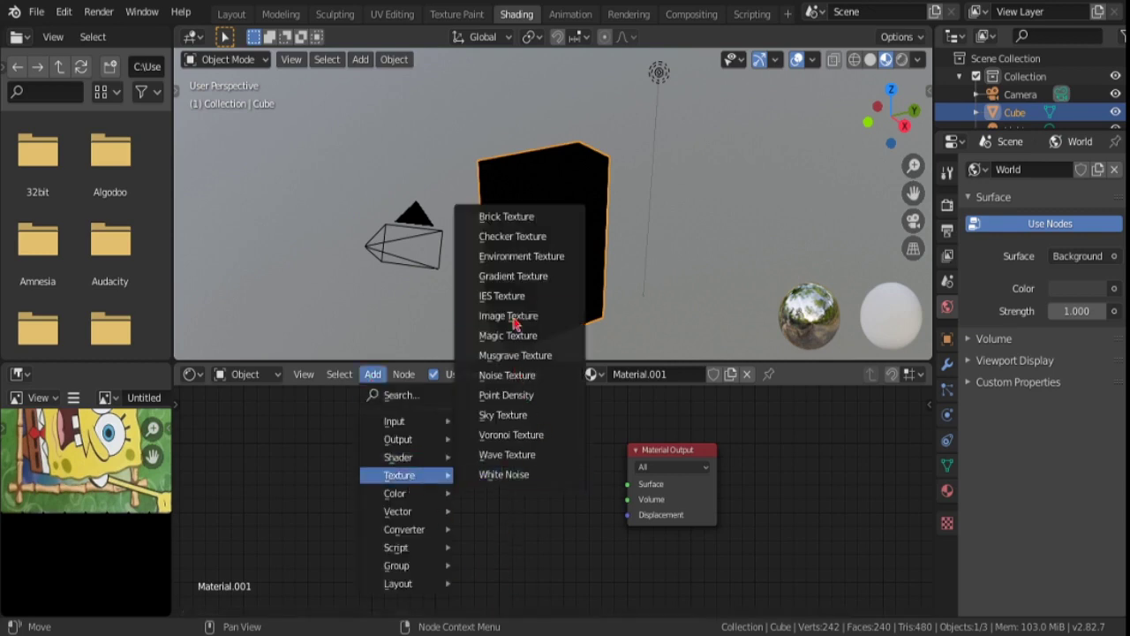
click(516, 324)
click(535, 461)
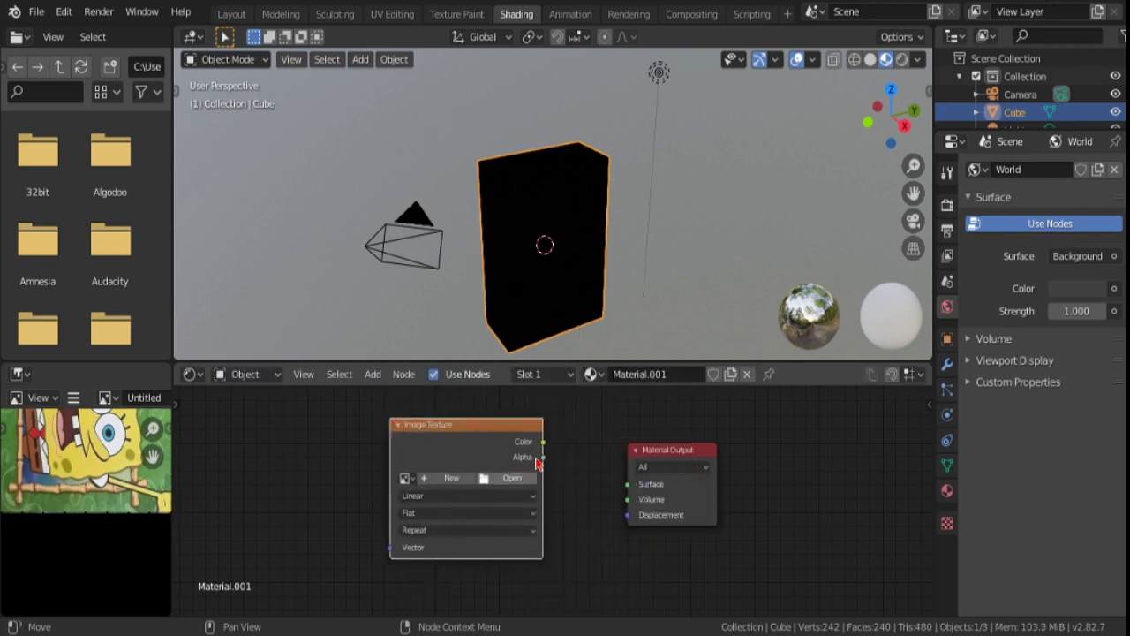
mouse_move(545, 444)
mouse_down()
mouse_move(573, 471)
mouse_move(629, 486)
mouse_up()
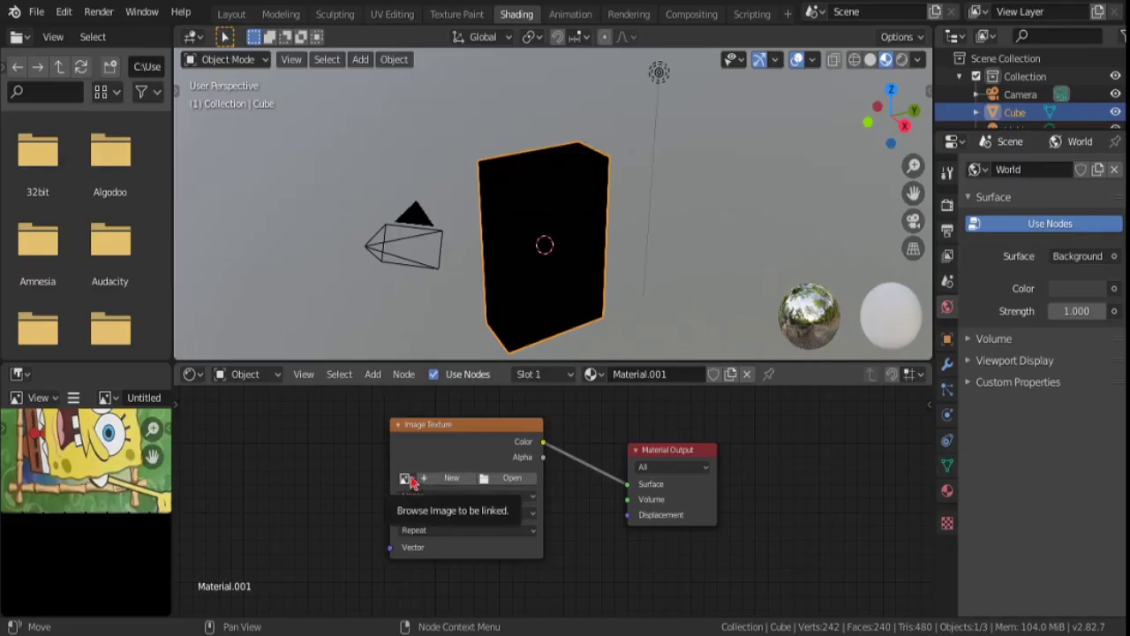
click(408, 478)
click(453, 378)
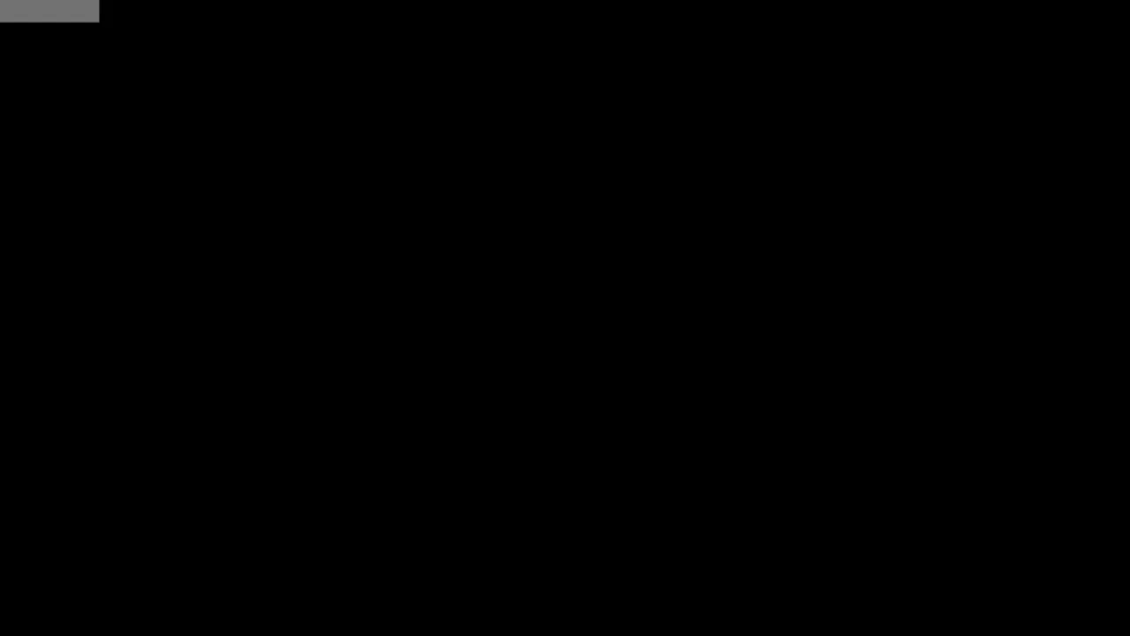
mouse_move(548, 299)
middle_down()
mouse_move(482, 327)
mouse_move(537, 264)
mouse_move(609, 251)
middle_up()
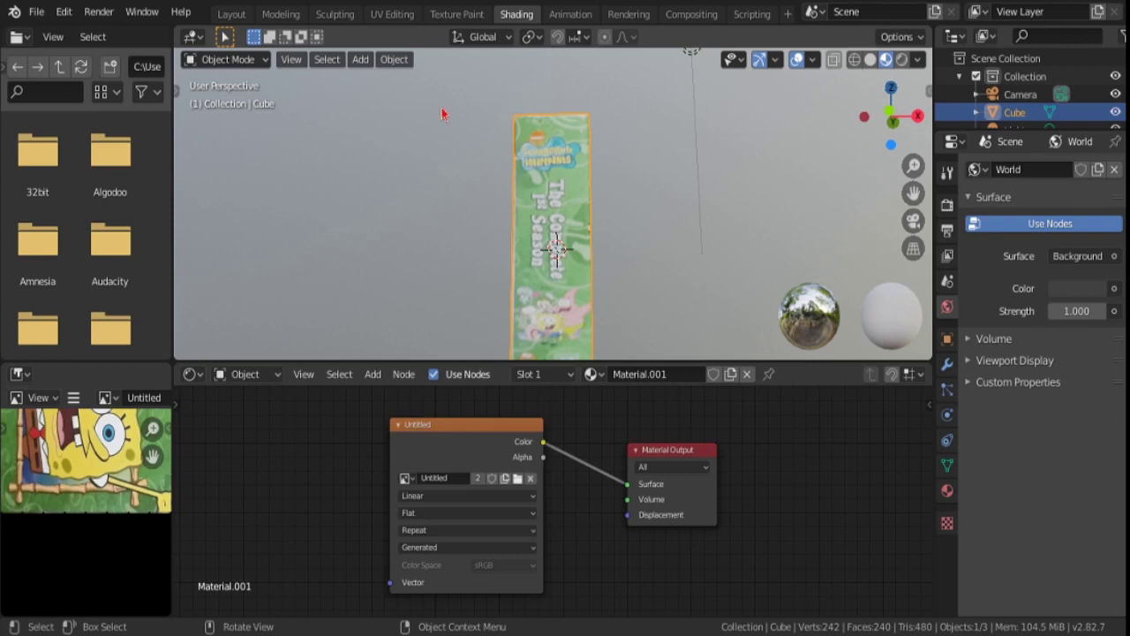
Step: Select the whole box mesh and Limited Dissolve it at 5° down to 8 vertices and 6 faces
click(391, 13)
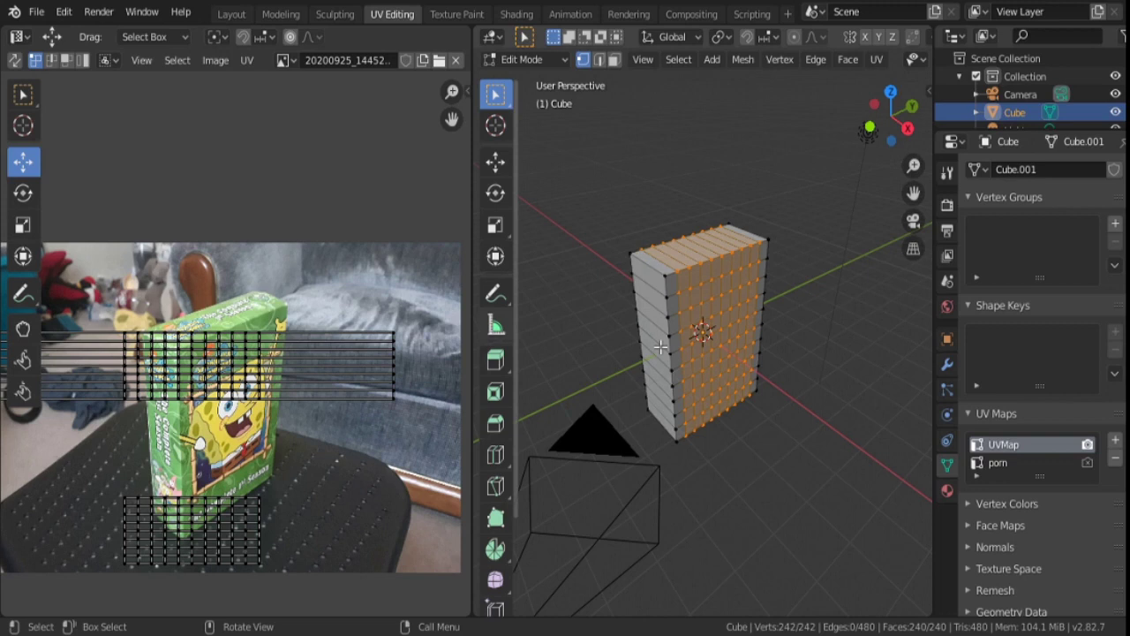
key(a)
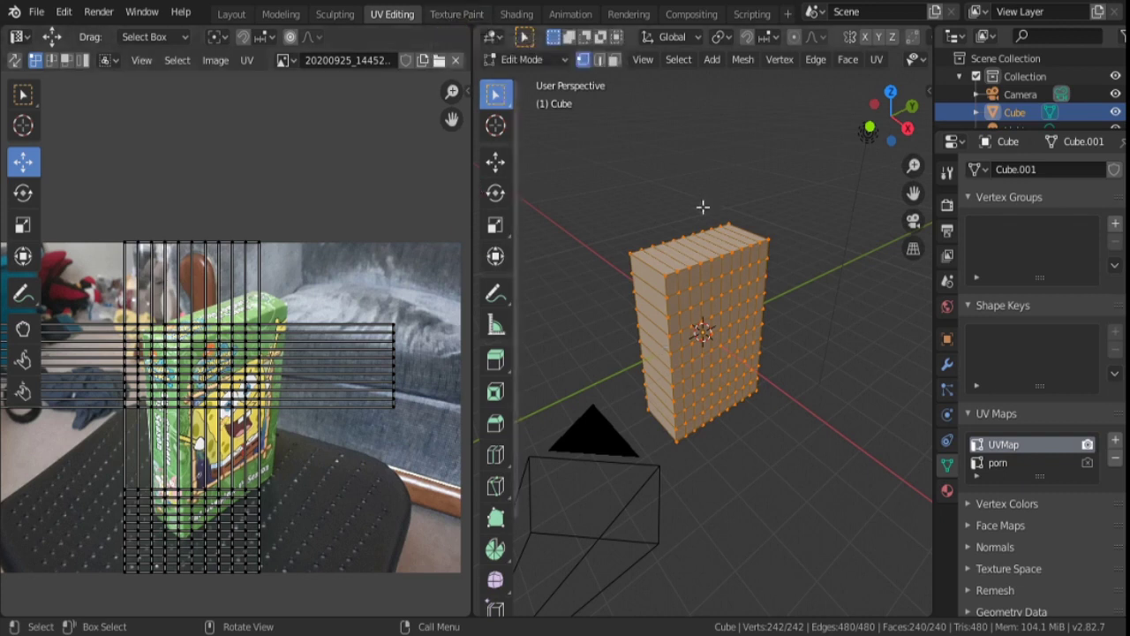
click(753, 59)
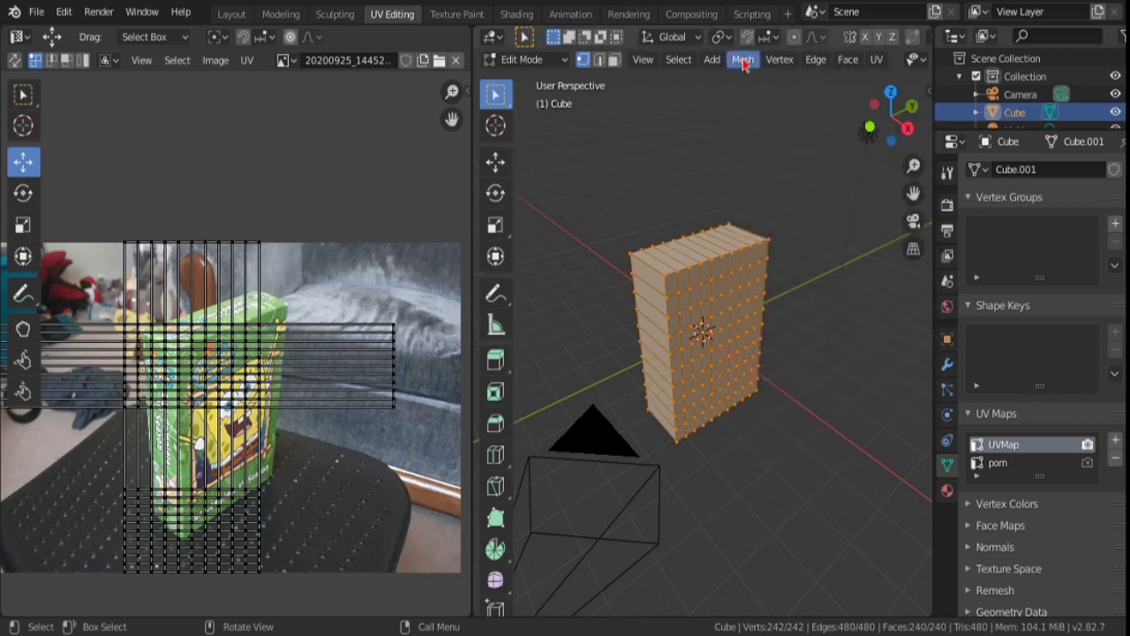
click(746, 58)
mouse_move(764, 445)
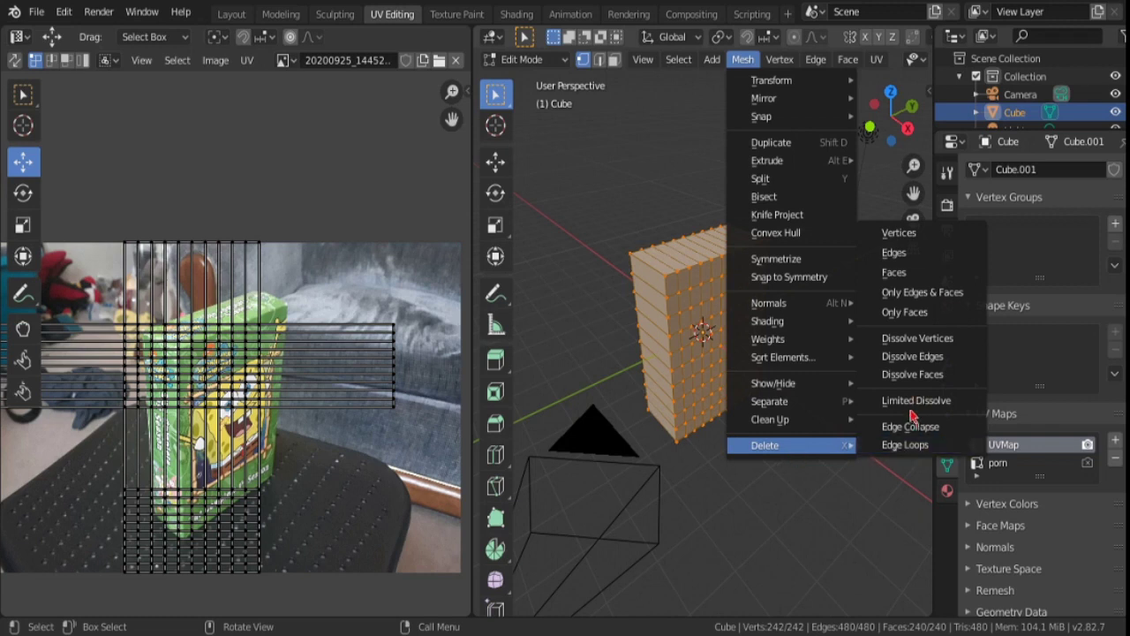
click(909, 400)
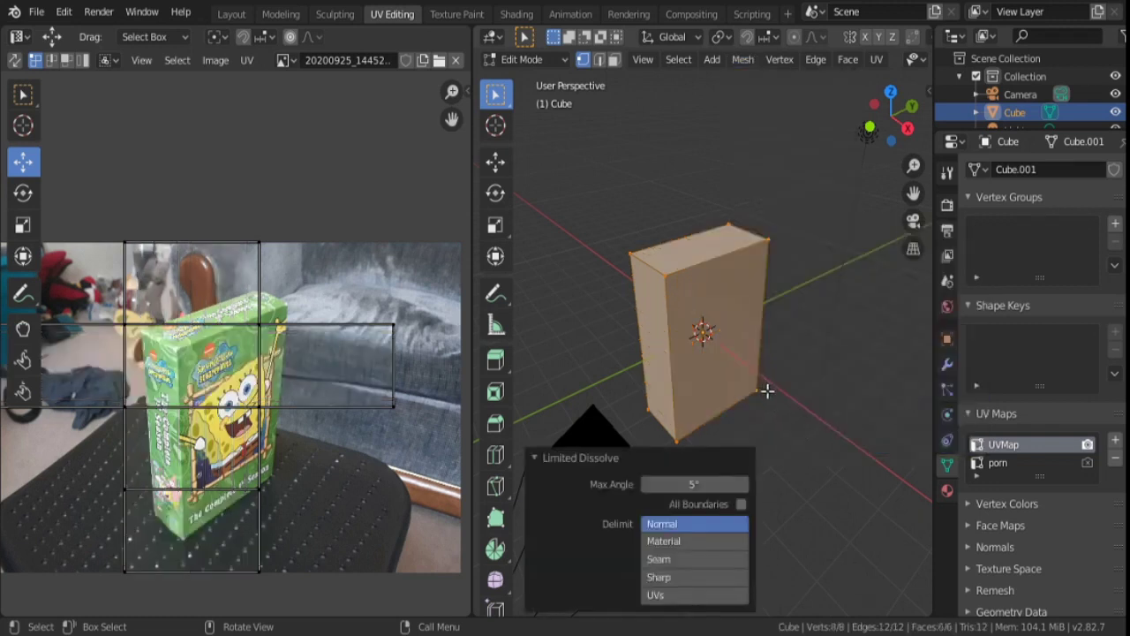
middle_drag(766, 391, 719, 362)
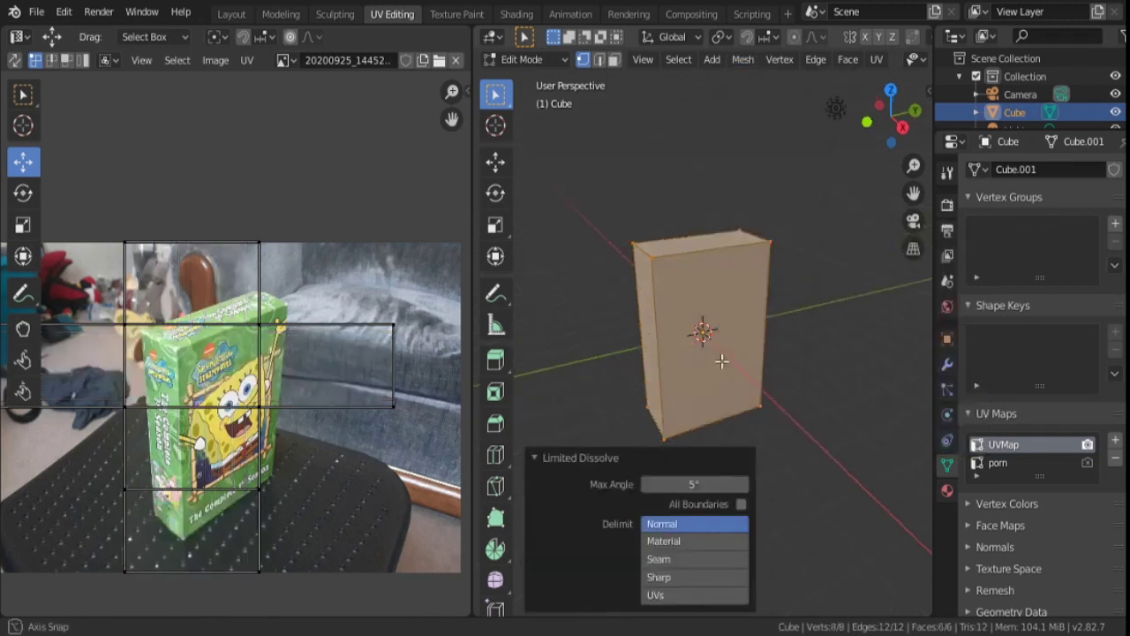
drag(694, 484, 694, 483)
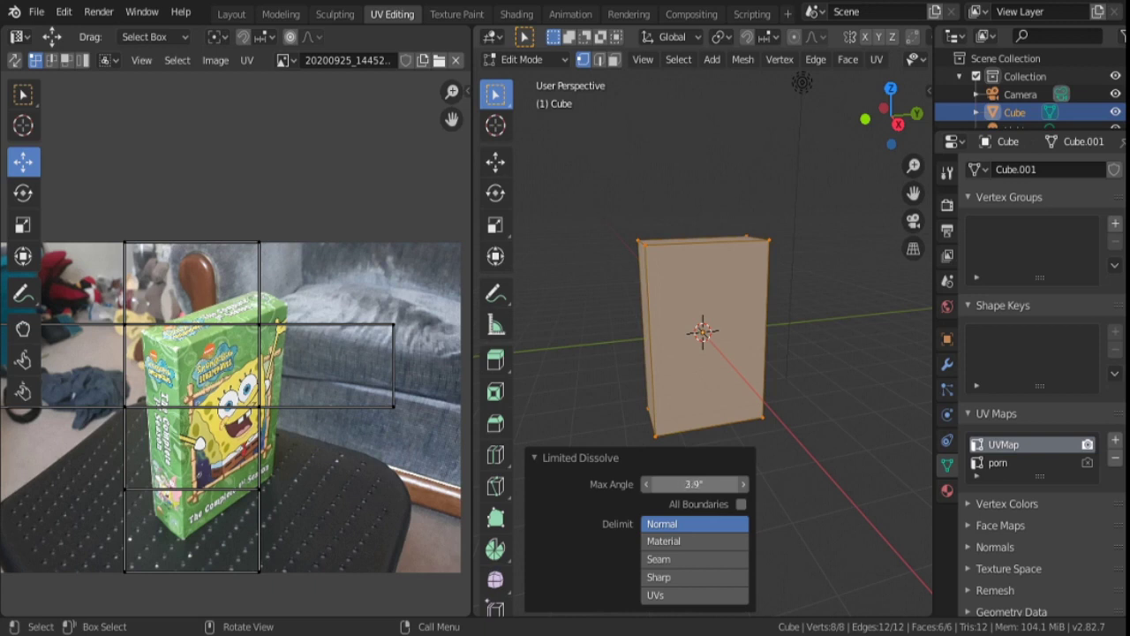
middle_drag(827, 399, 857, 403)
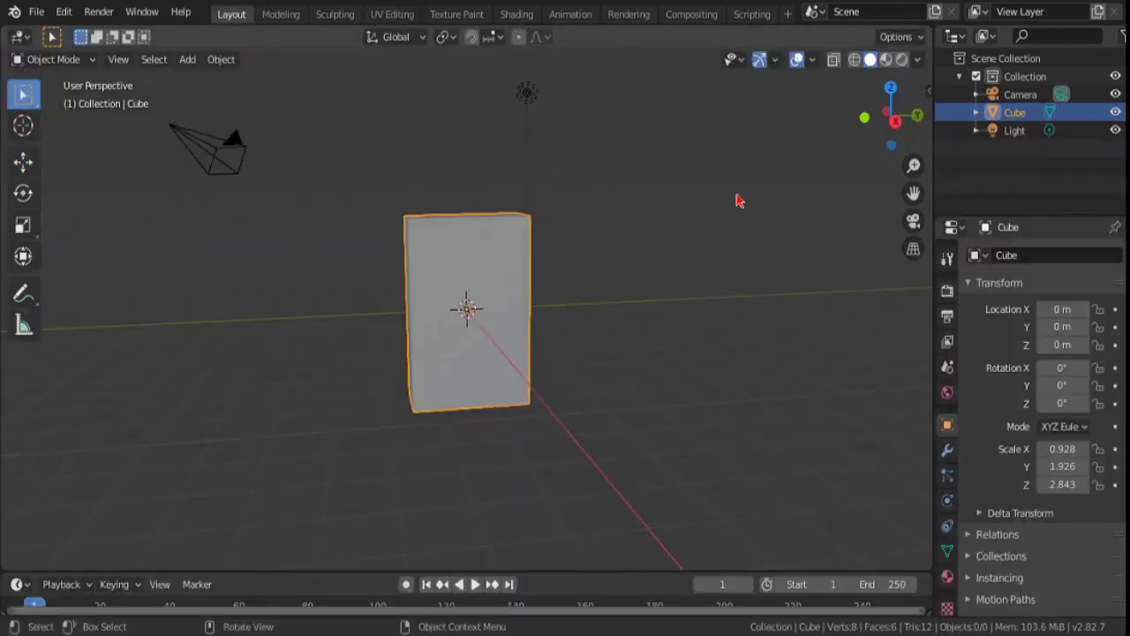
Step: Show the box in Material Preview shading to see its SpongeBob texture
middle_drag(737, 201, 871, 49)
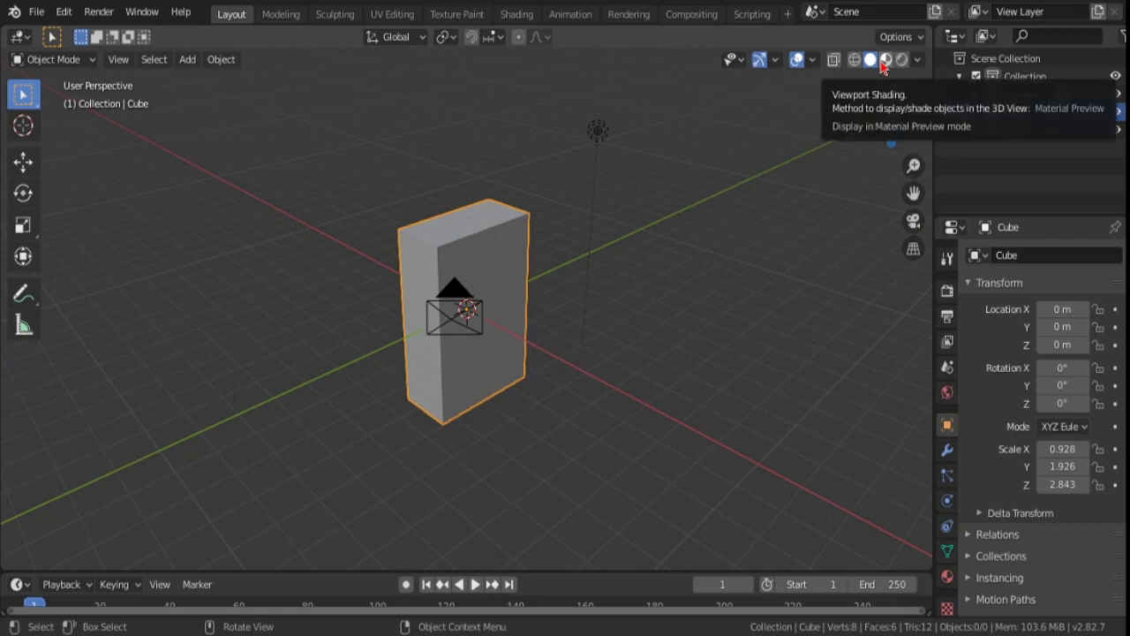
click(886, 59)
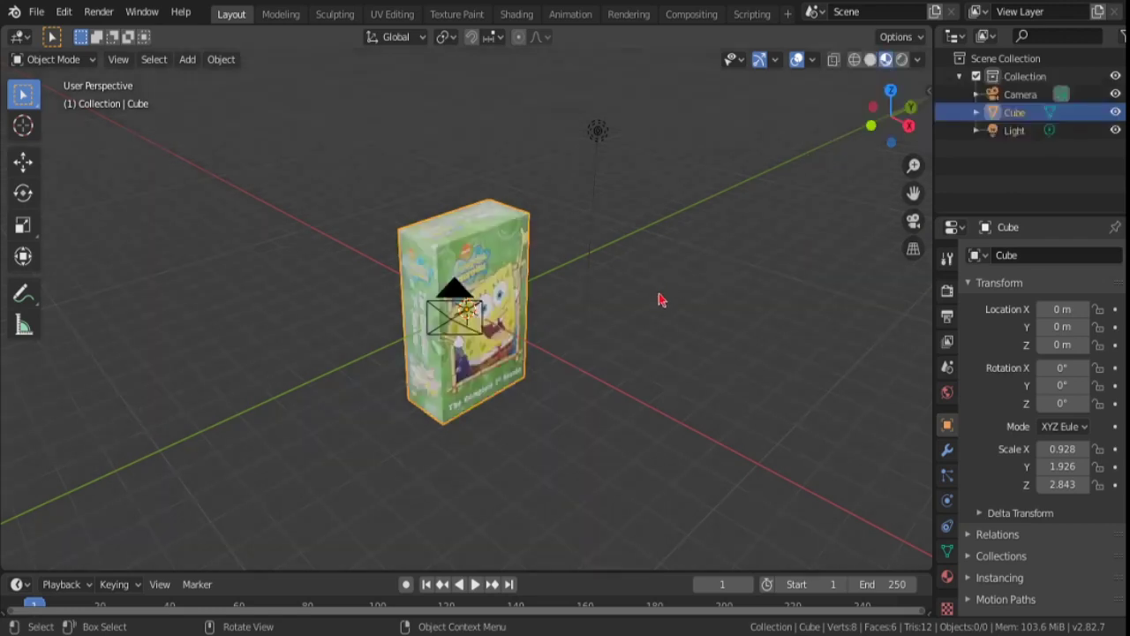
scroll(661, 297, up, 5)
mouse_move(661, 297)
middle_down()
mouse_move(597, 253)
mouse_move(738, 234)
middle_up()
scroll(739, 235, down, 2)
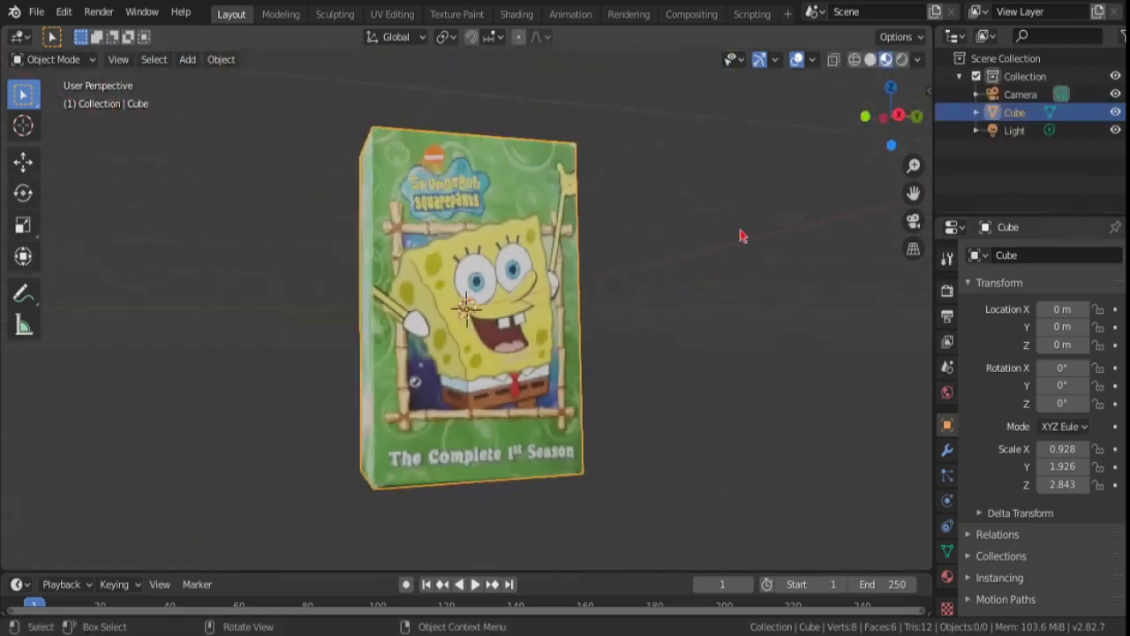
scroll(774, 280, down, 2)
mouse_move(774, 279)
middle_down()
mouse_move(812, 306)
mouse_move(669, 341)
mouse_move(656, 366)
mouse_move(662, 338)
middle_up()
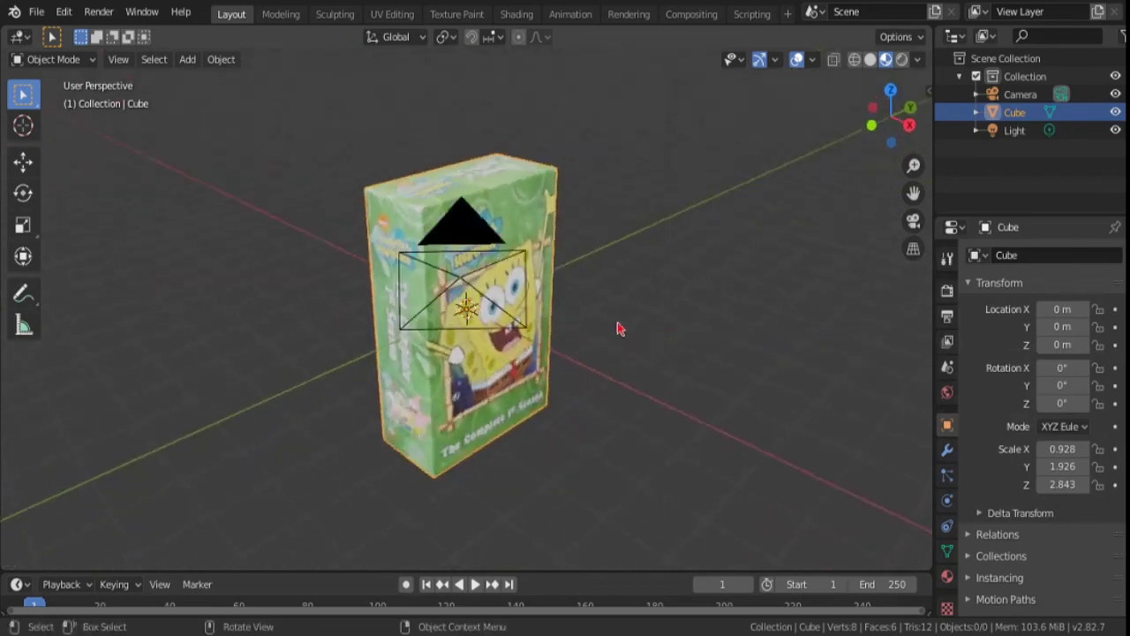
Step: Rotate the box so its rotation reads X -0°, Y 900°, Z -90°
key(r)
key(x)
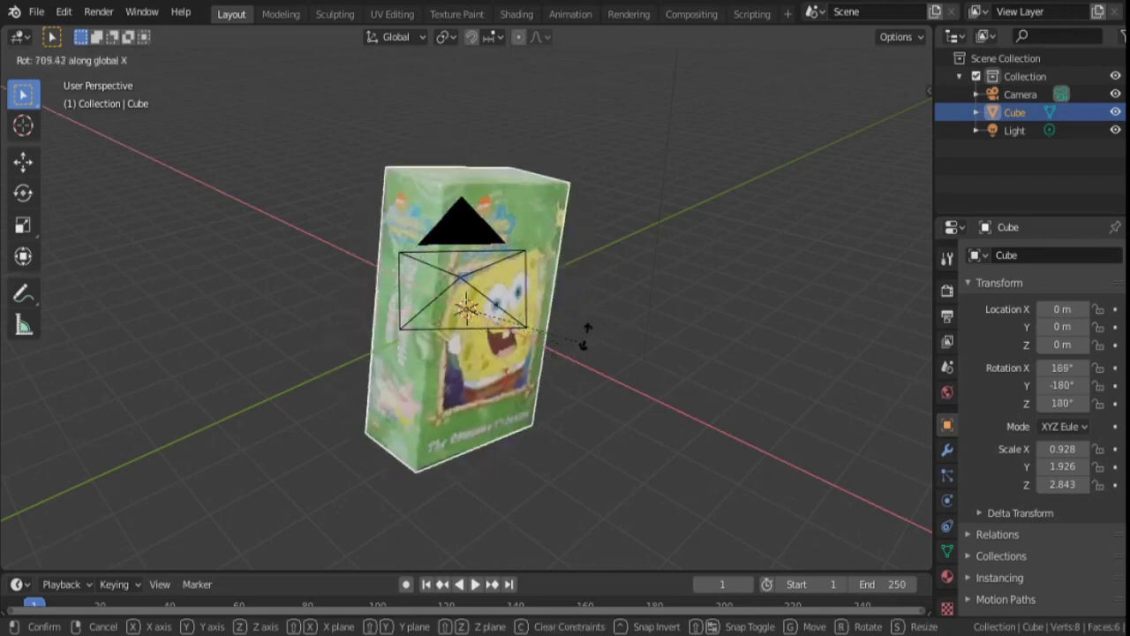
key(z)
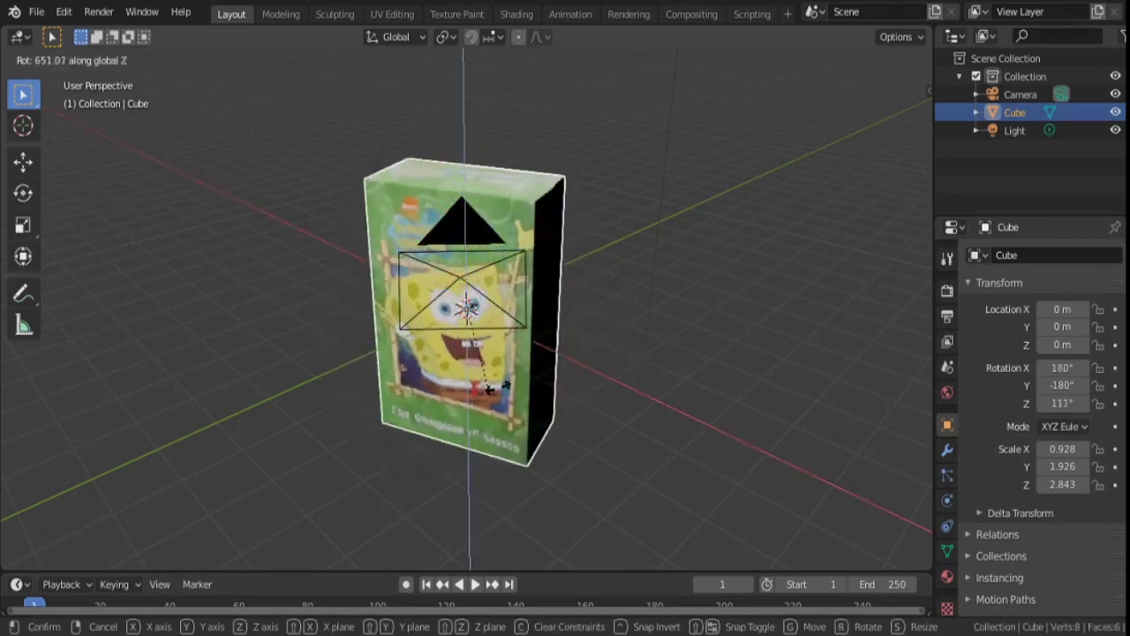
key(y)
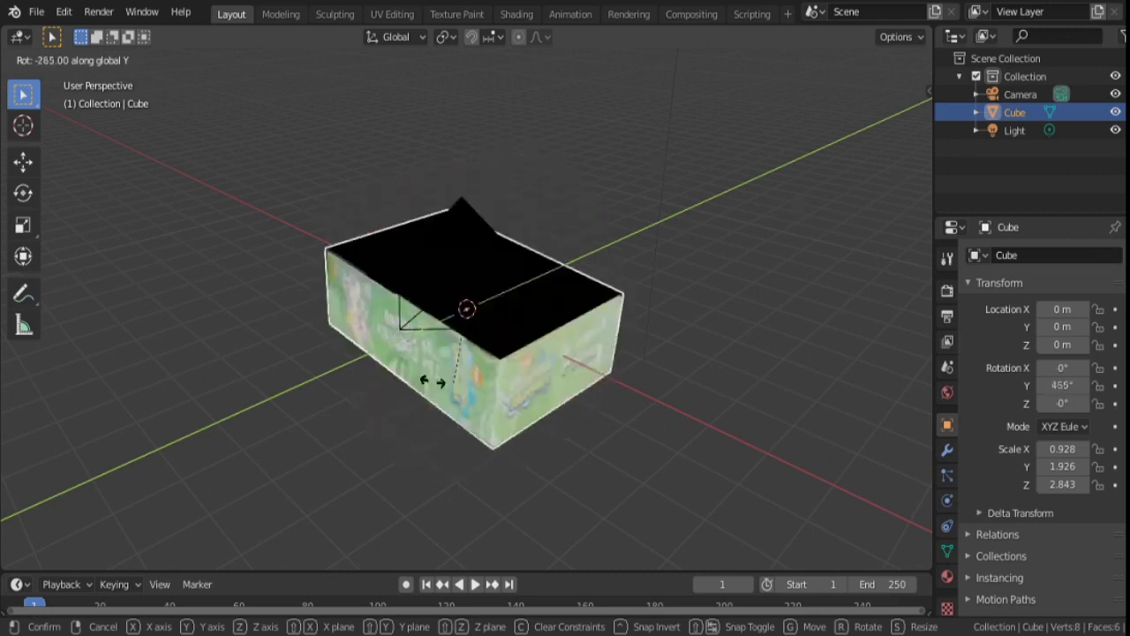
click(322, 298)
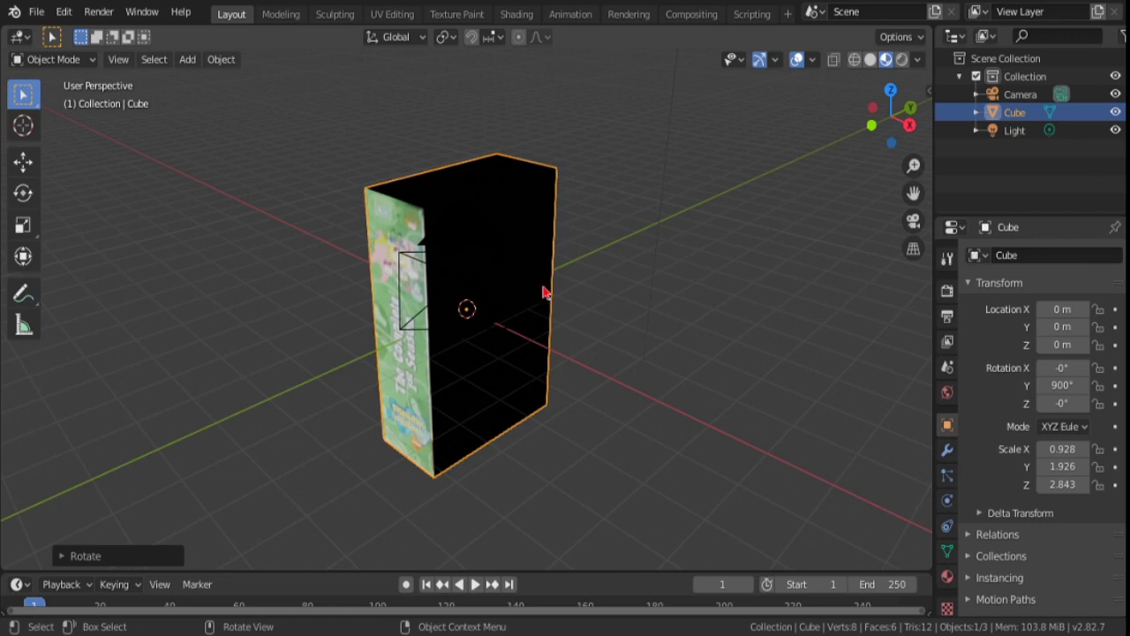
key(r)
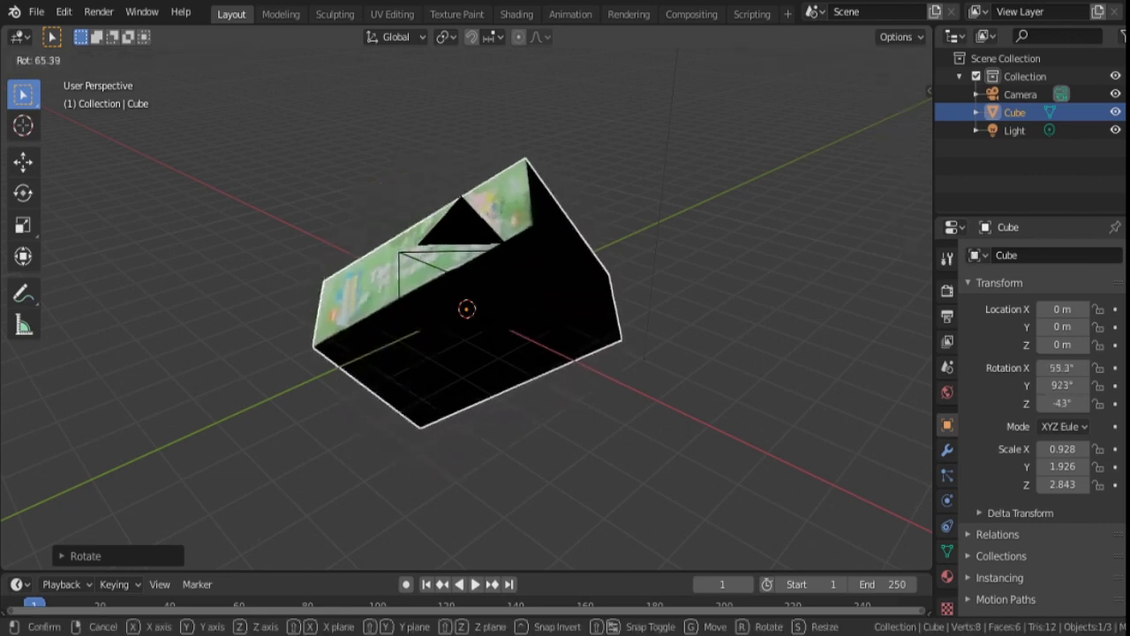
key(z)
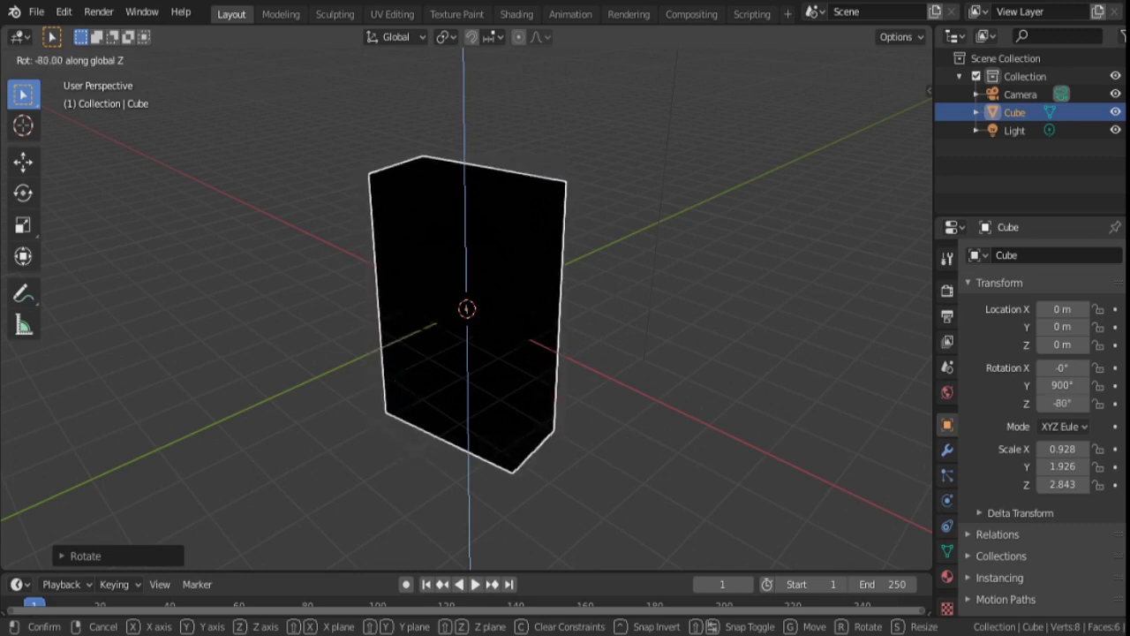
key(Return)
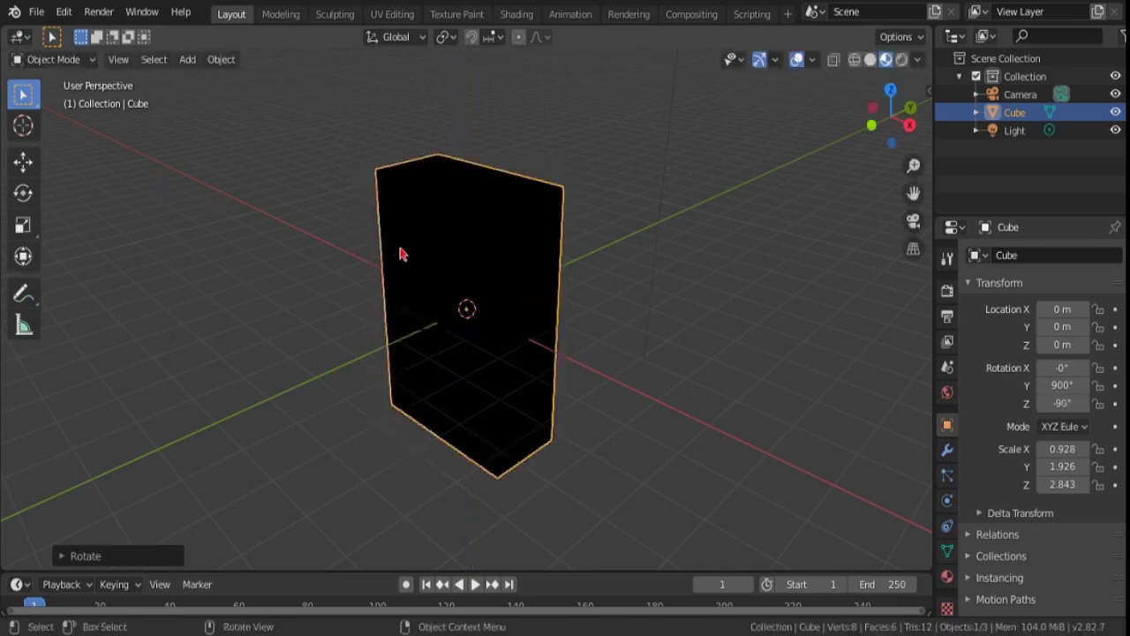
mouse_move(403, 253)
middle_down()
mouse_move(547, 191)
mouse_move(196, 210)
mouse_move(265, 291)
mouse_move(311, 374)
mouse_move(474, 224)
mouse_move(407, 238)
mouse_move(397, 133)
middle_up()
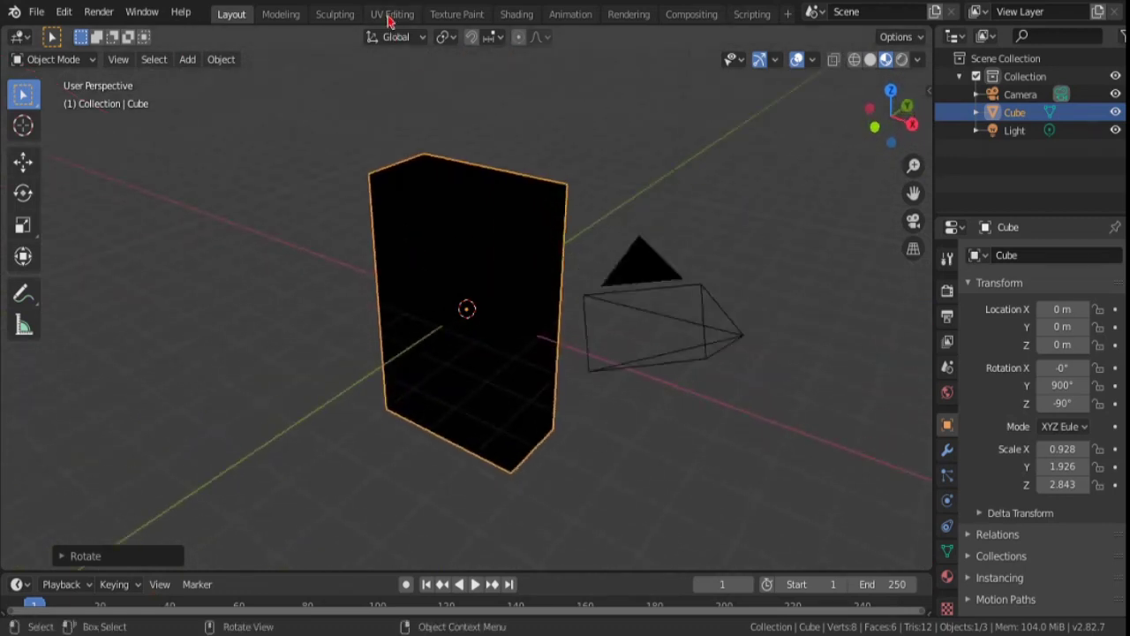
Step: Add a third UV map to the box in UV Editing and name it hub.com
click(391, 15)
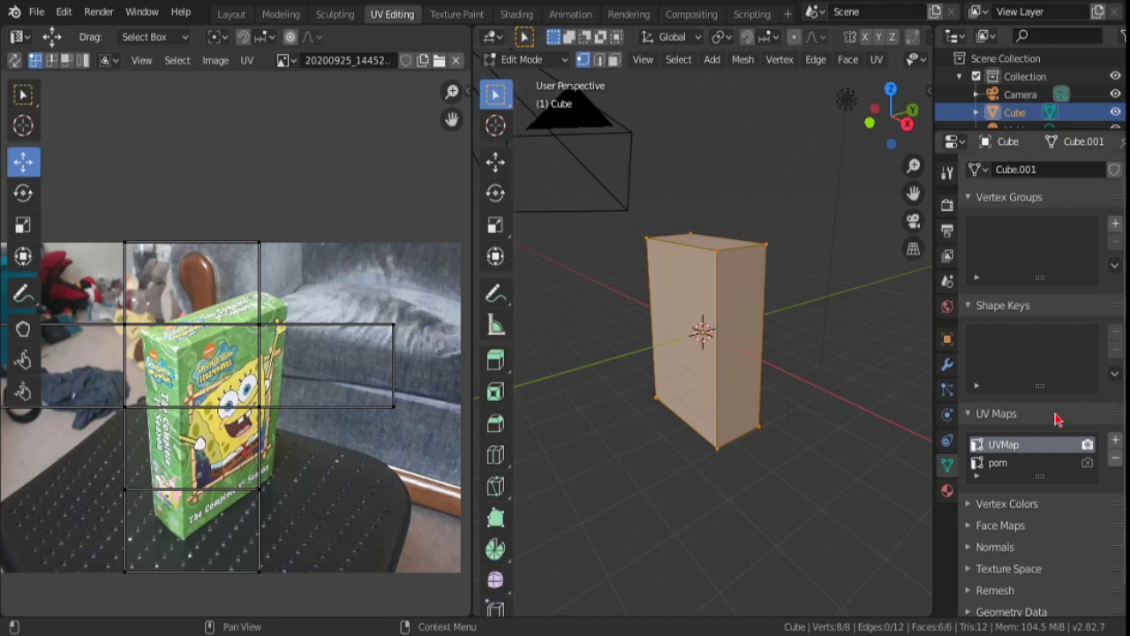
click(1069, 466)
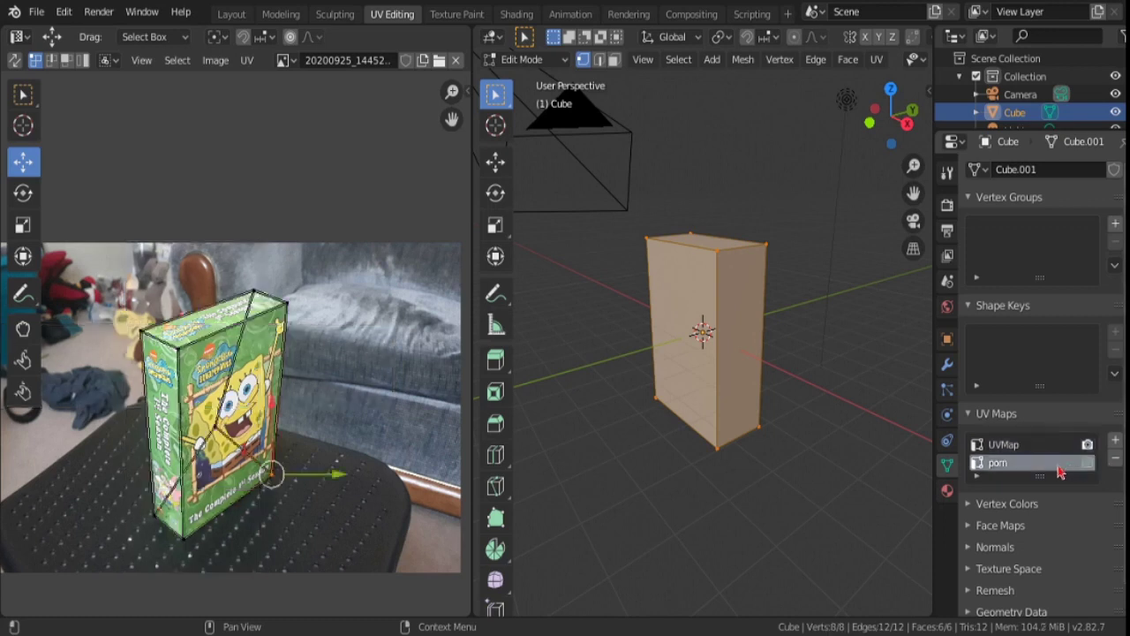
click(1114, 443)
double_click(1051, 465)
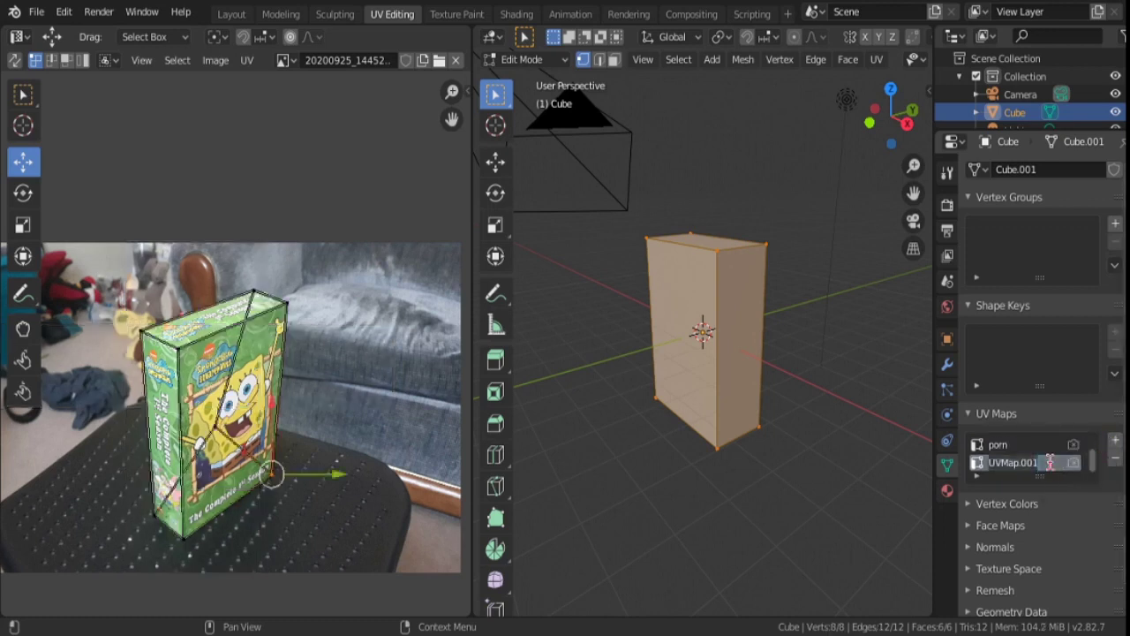
text(huti)
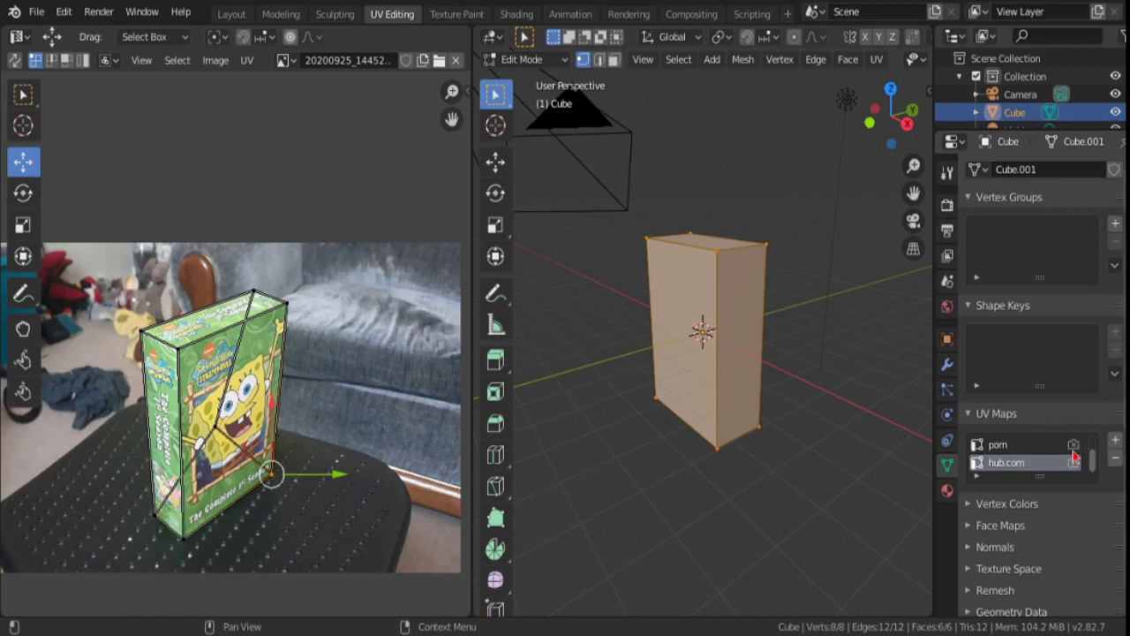
scroll(1075, 455, up, 1)
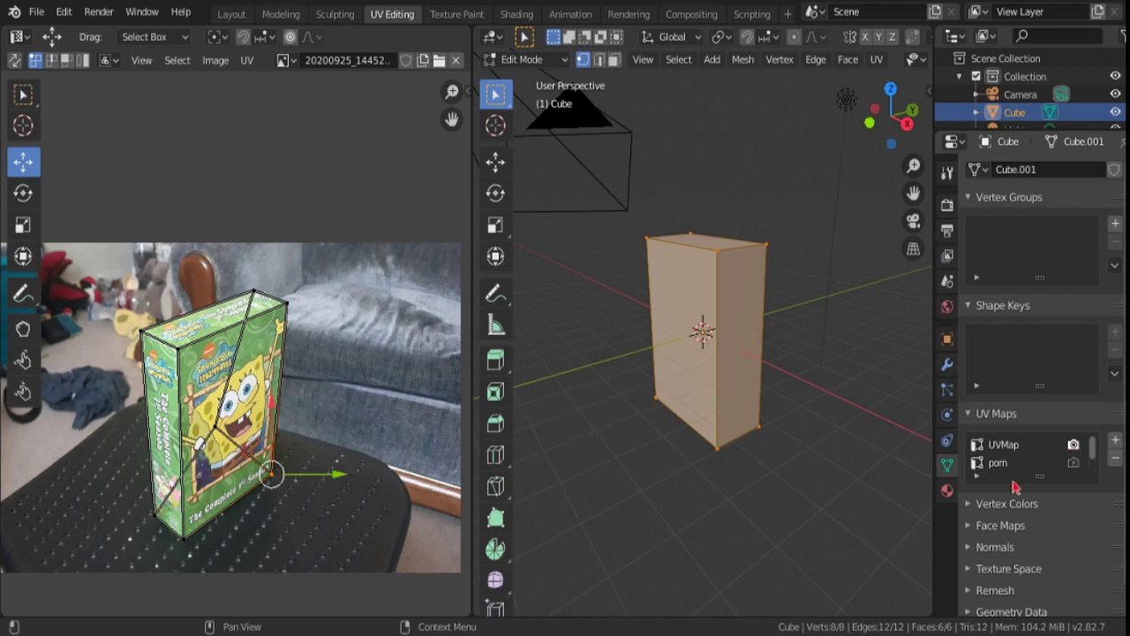
scroll(1016, 474, down, 1)
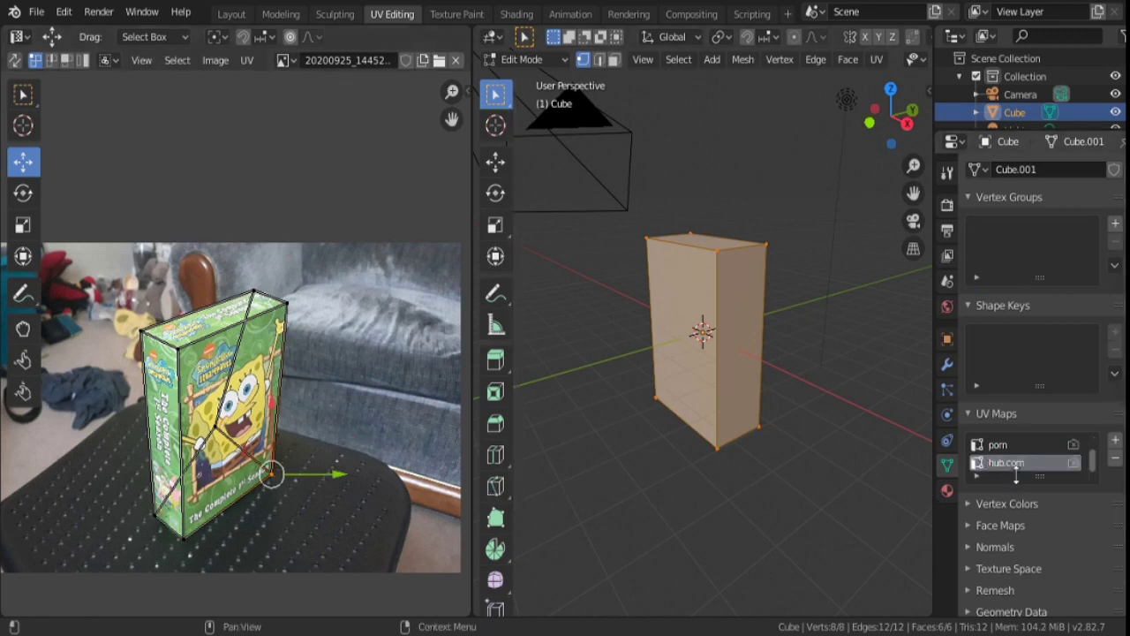
middle_drag(795, 468, 737, 465)
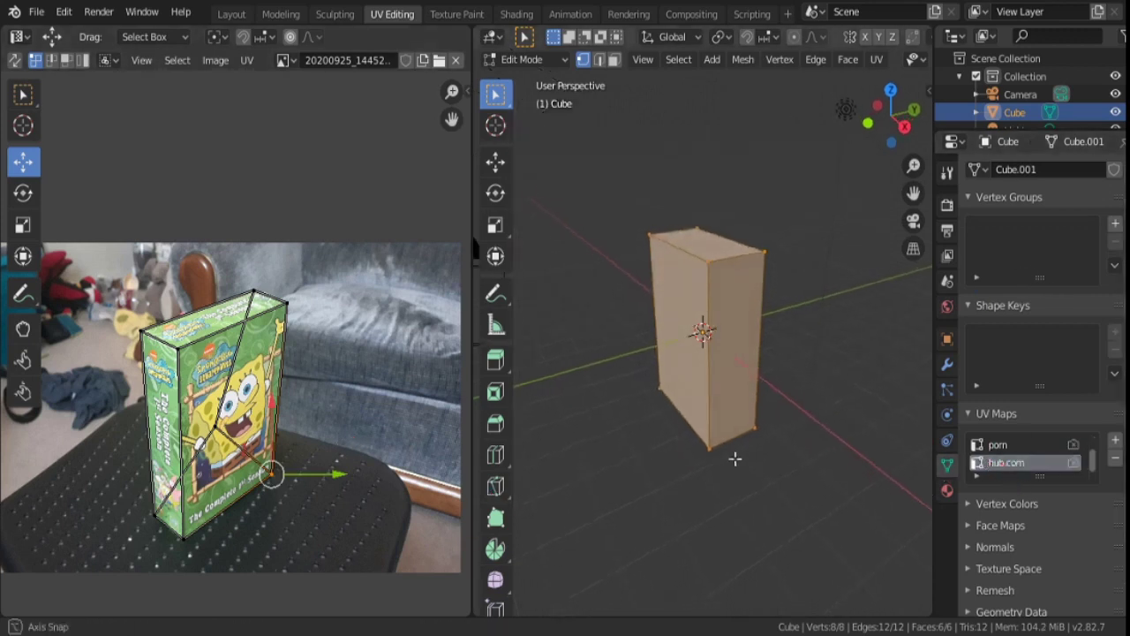
Step: Load the 20200925_144543.jpg photo and project the cube's UVs from view
click(438, 62)
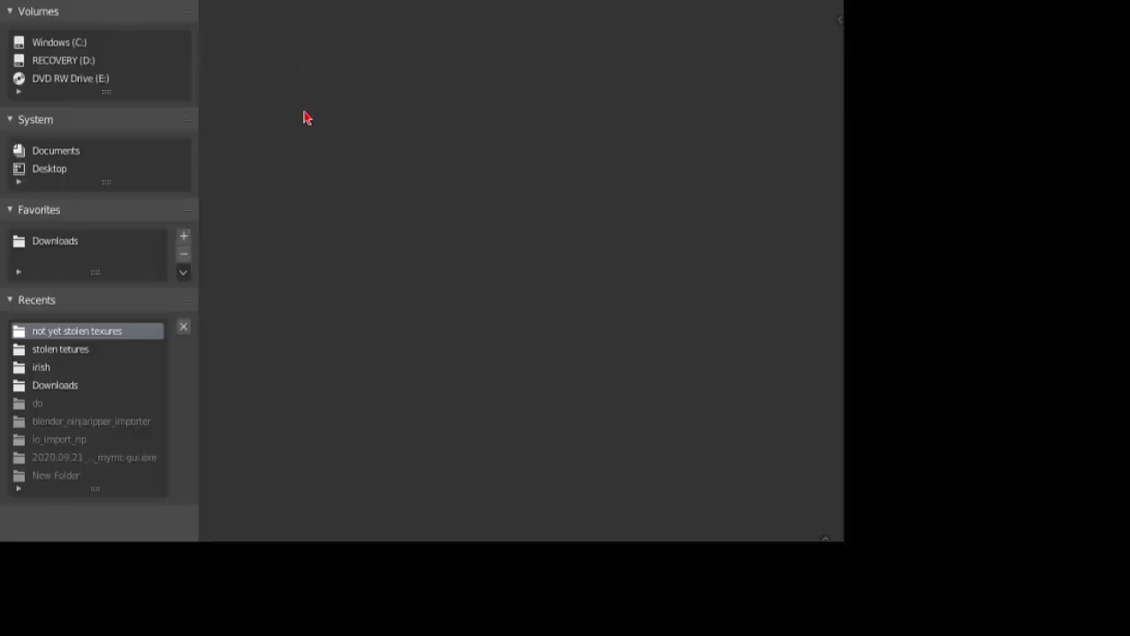
double_click(548, 143)
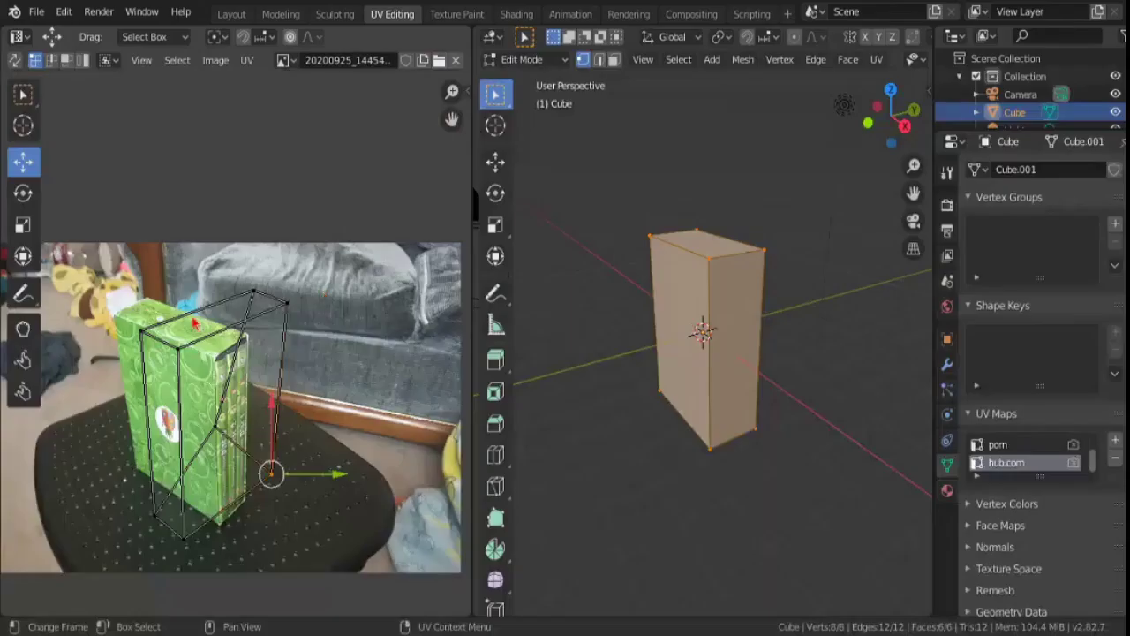
key(u)
click(737, 345)
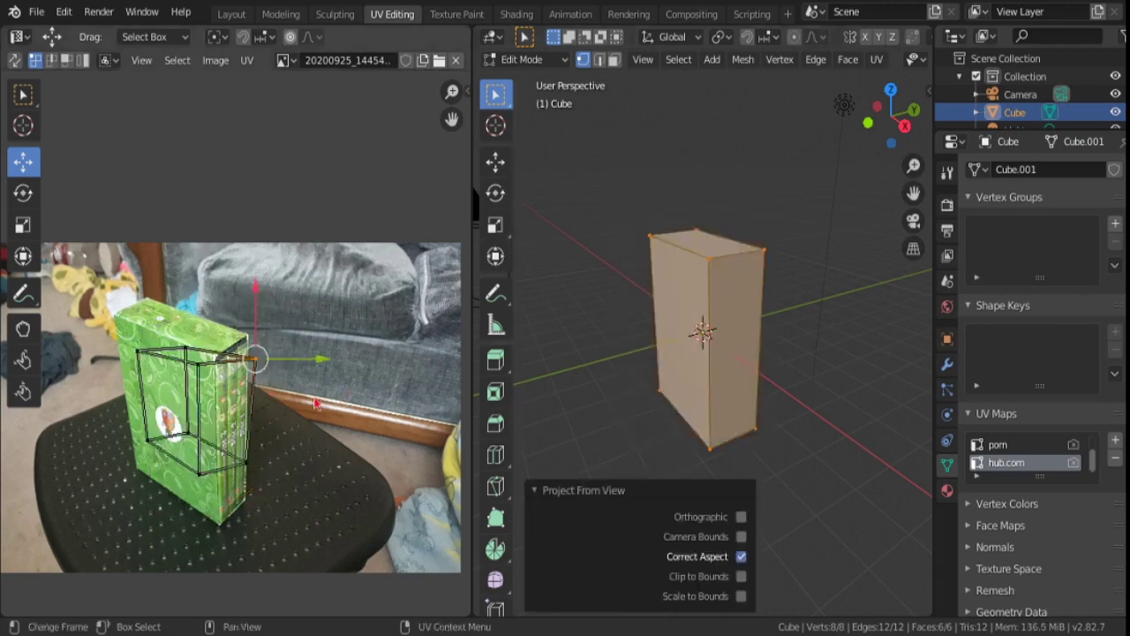
scroll(371, 397, up, 5)
middle_drag(297, 392, 336, 383)
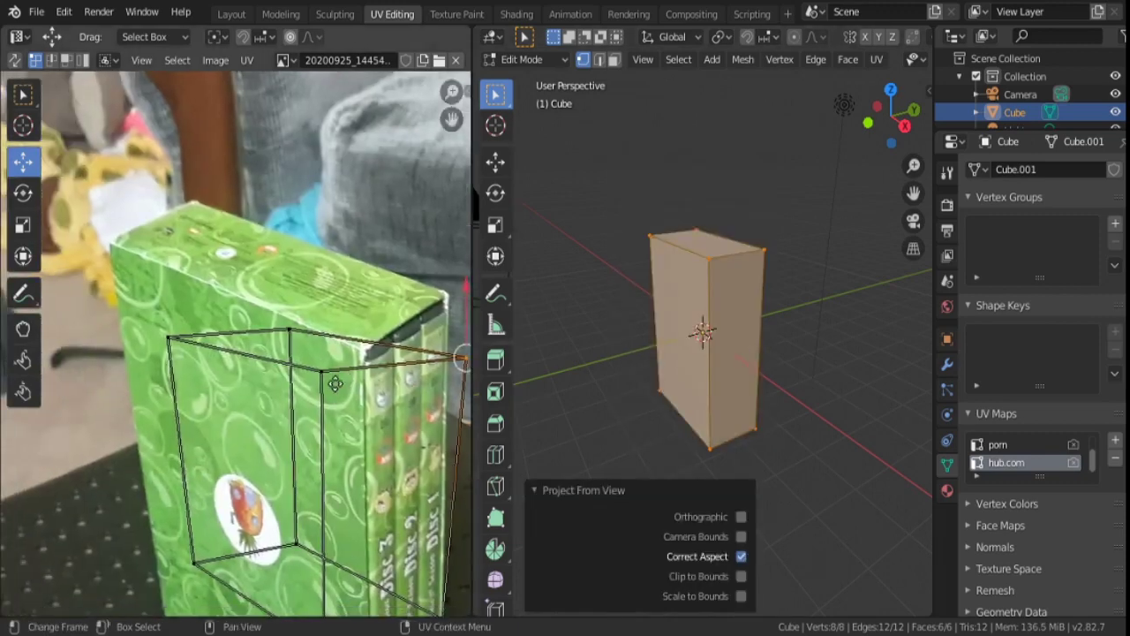
Step: Drag the projected UV corners onto the box's top, spine and base corners in the photo
click(291, 333)
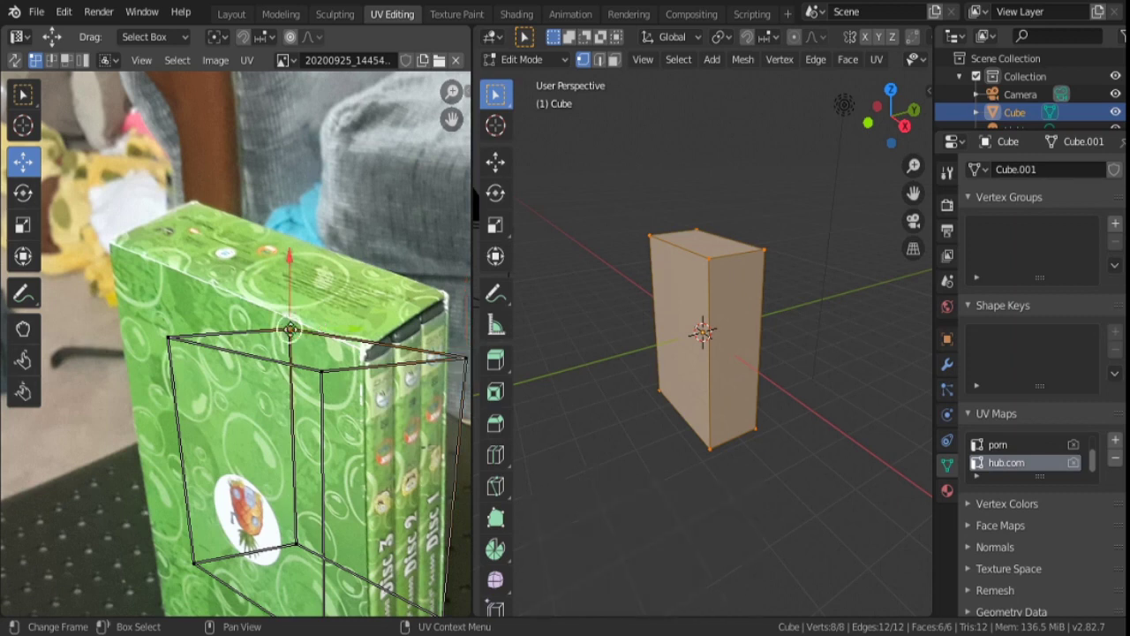
drag(294, 333, 192, 202)
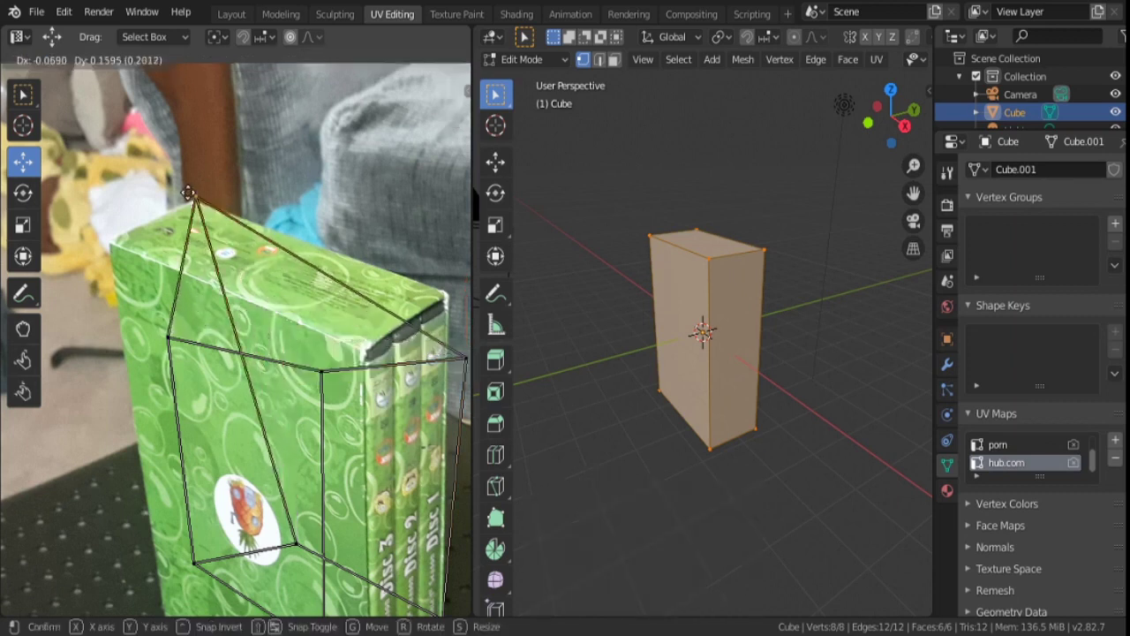
drag(168, 336, 113, 237)
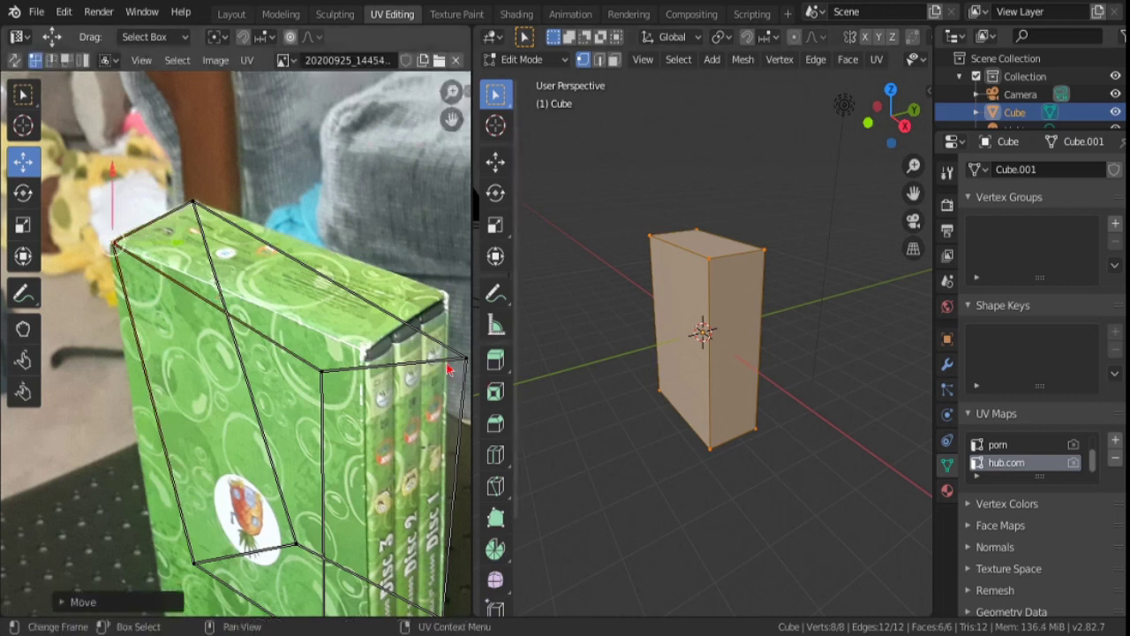
mouse_move(460, 359)
mouse_down()
mouse_move(323, 370)
mouse_move(358, 344)
mouse_up()
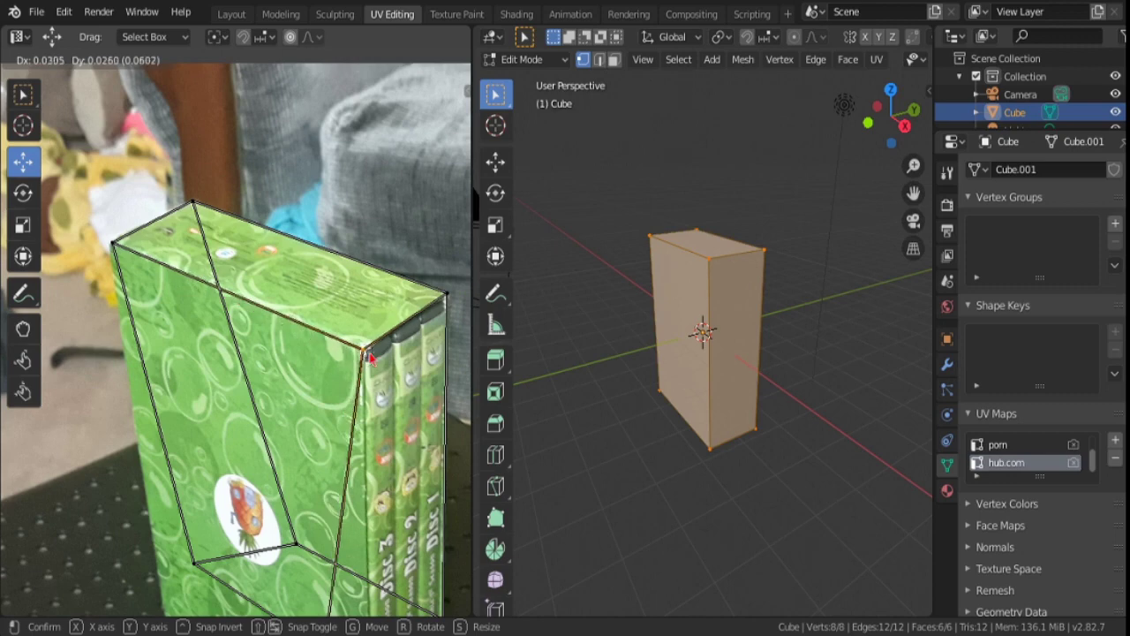
mouse_move(345, 379)
middle_down()
mouse_move(312, 180)
mouse_move(292, 153)
middle_up()
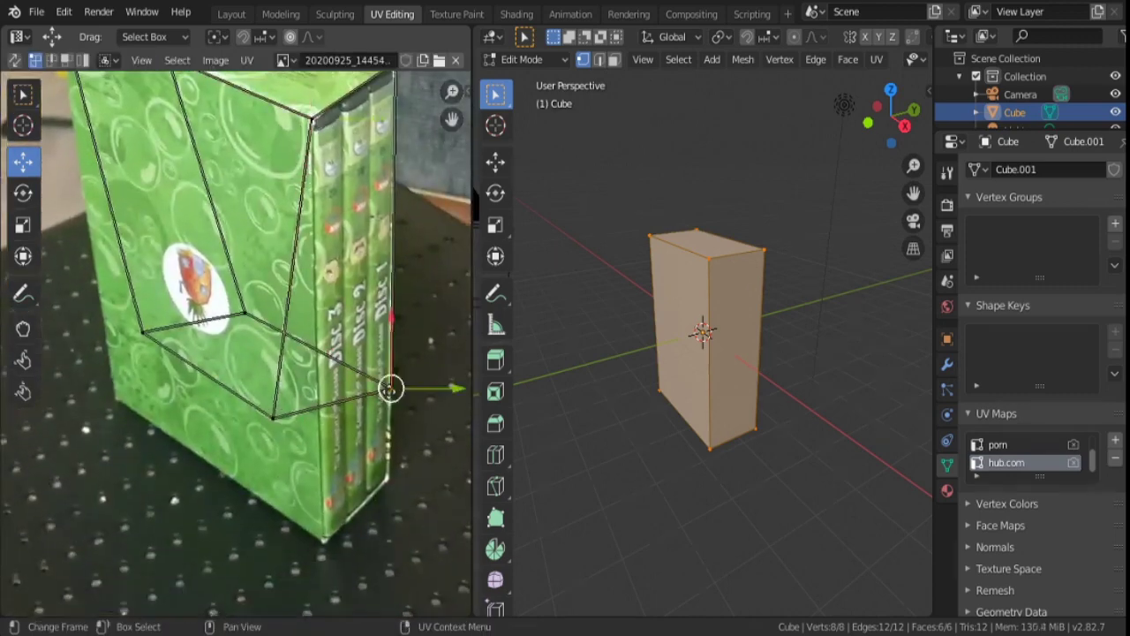
drag(391, 386, 385, 477)
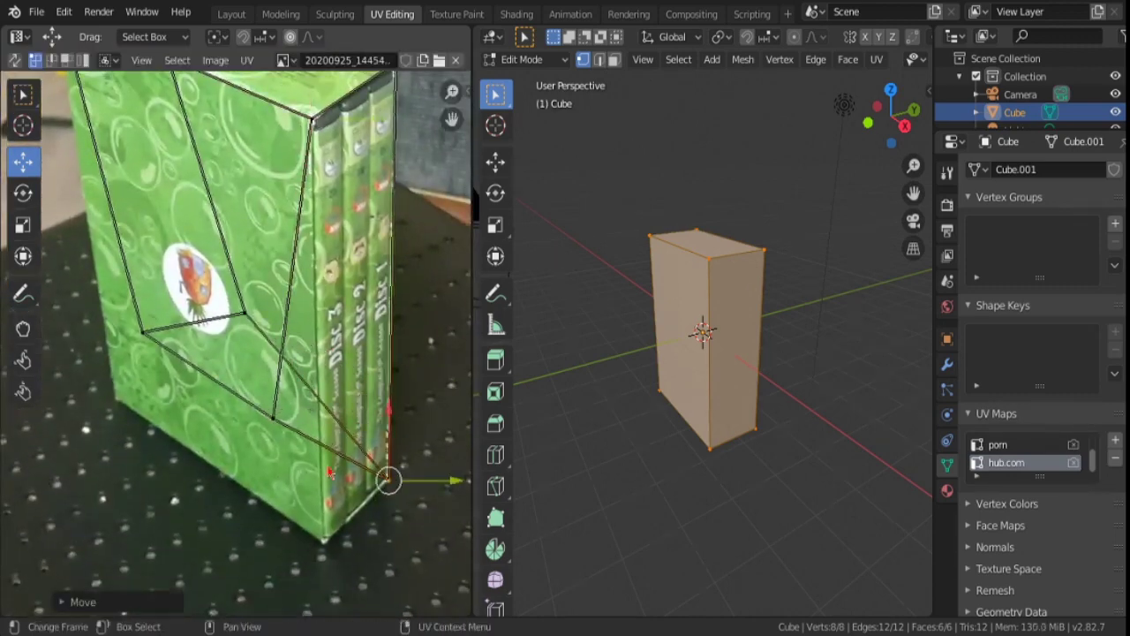
mouse_move(273, 415)
mouse_down()
mouse_move(320, 567)
mouse_move(325, 554)
mouse_up()
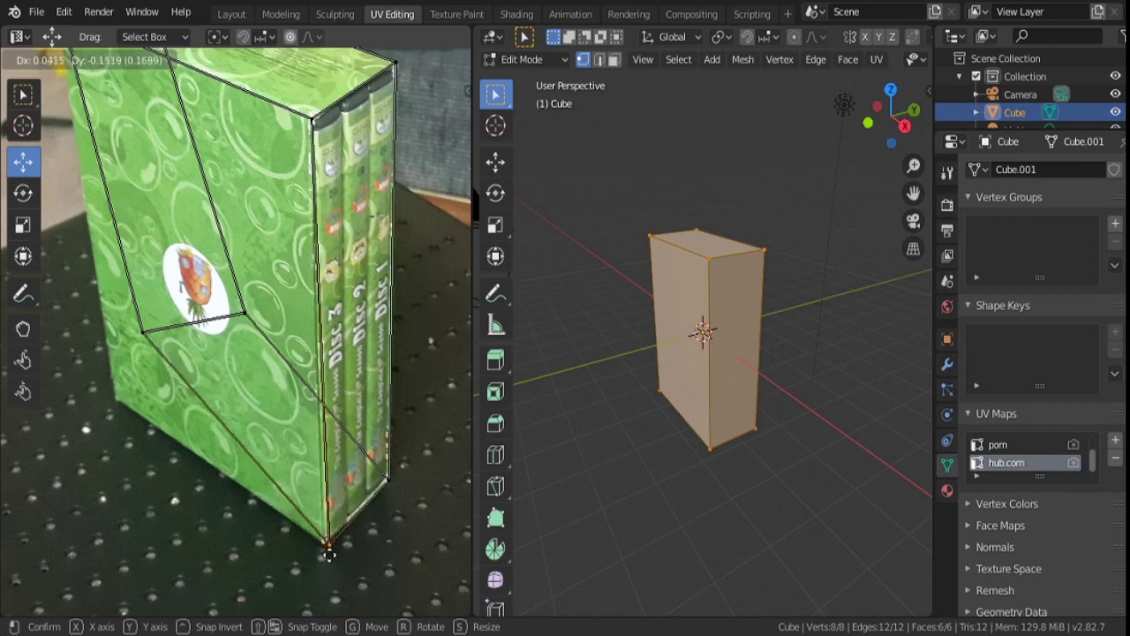
drag(325, 555, 325, 543)
drag(141, 333, 113, 402)
scroll(201, 461, up, 2)
middle_drag(202, 460, 172, 383)
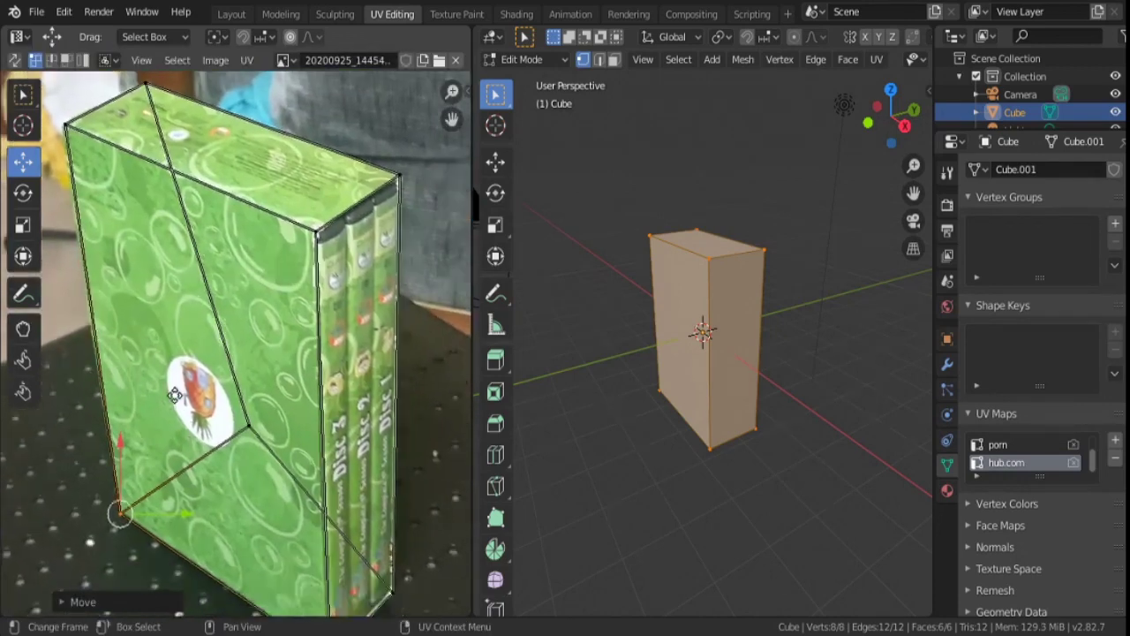
Step: Add nine horizontal loop cuts around the cube
key(ctrl+r)
click(649, 262)
right_click(650, 262)
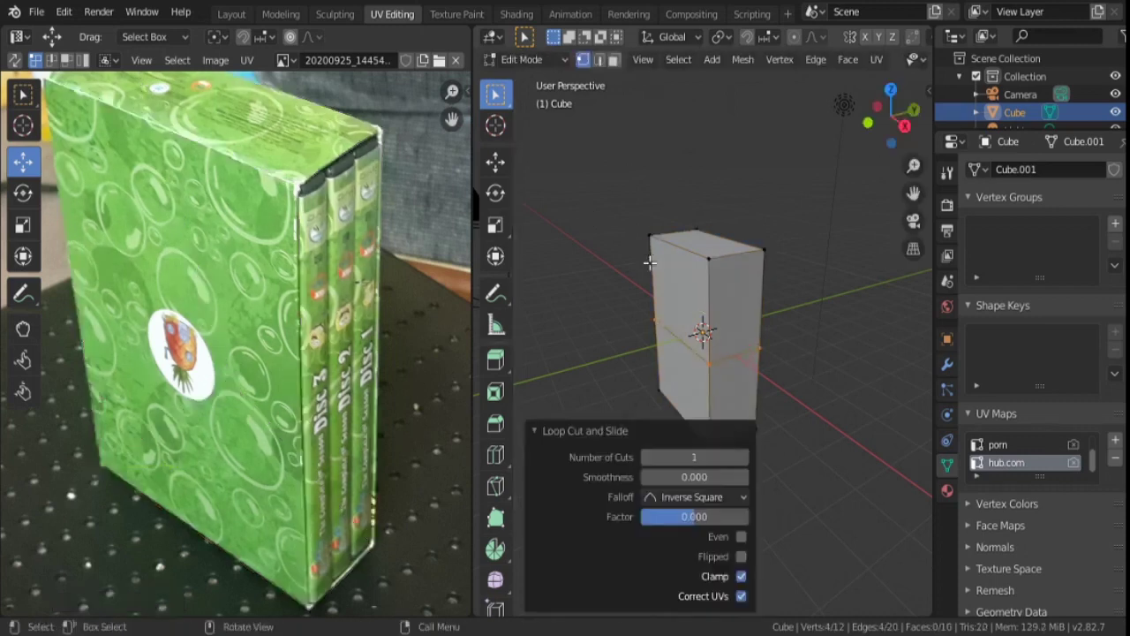
click(708, 454)
text(9)
key(Return)
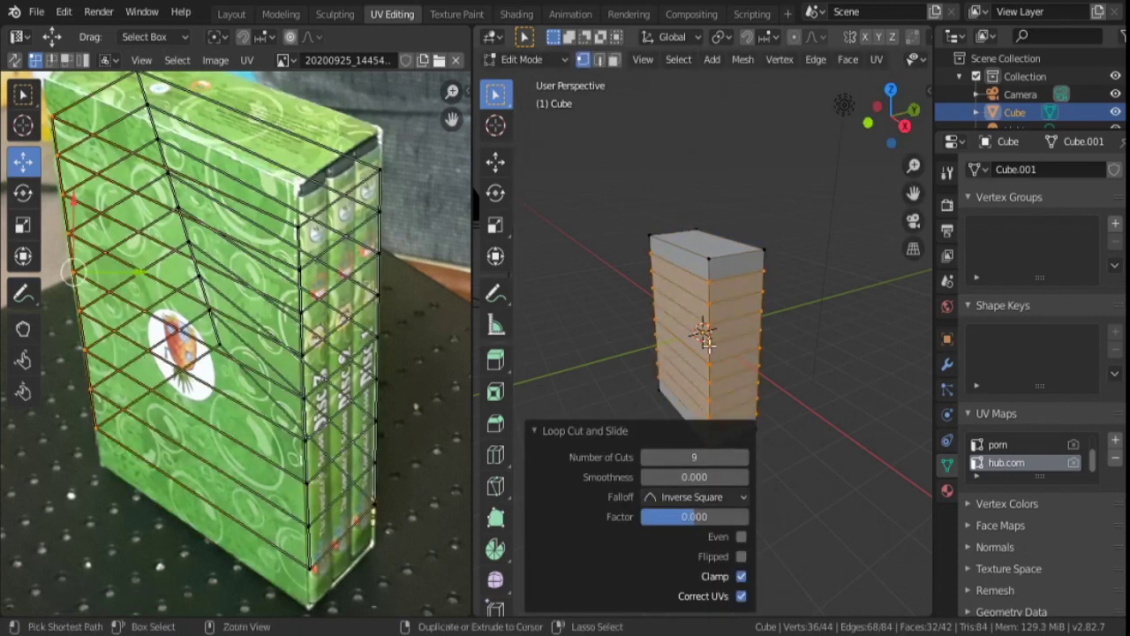
Step: Add nine vertical loop cuts, then switch to the Texture Paint workspace
key(ctrl+r)
click(703, 333)
right_click(703, 332)
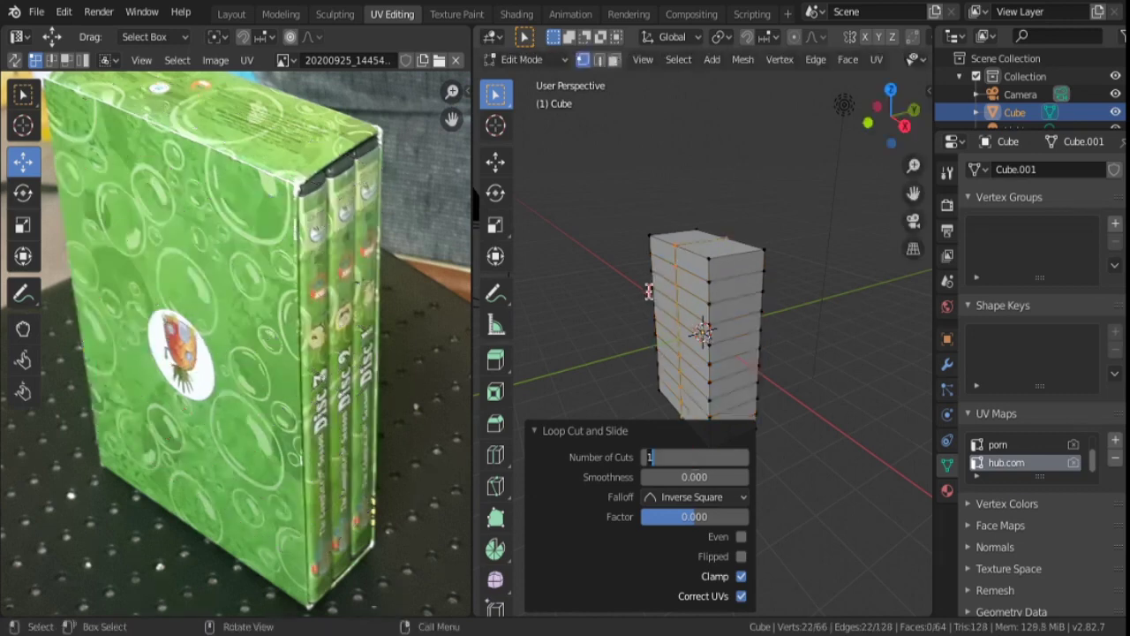
text(9)
key(Return)
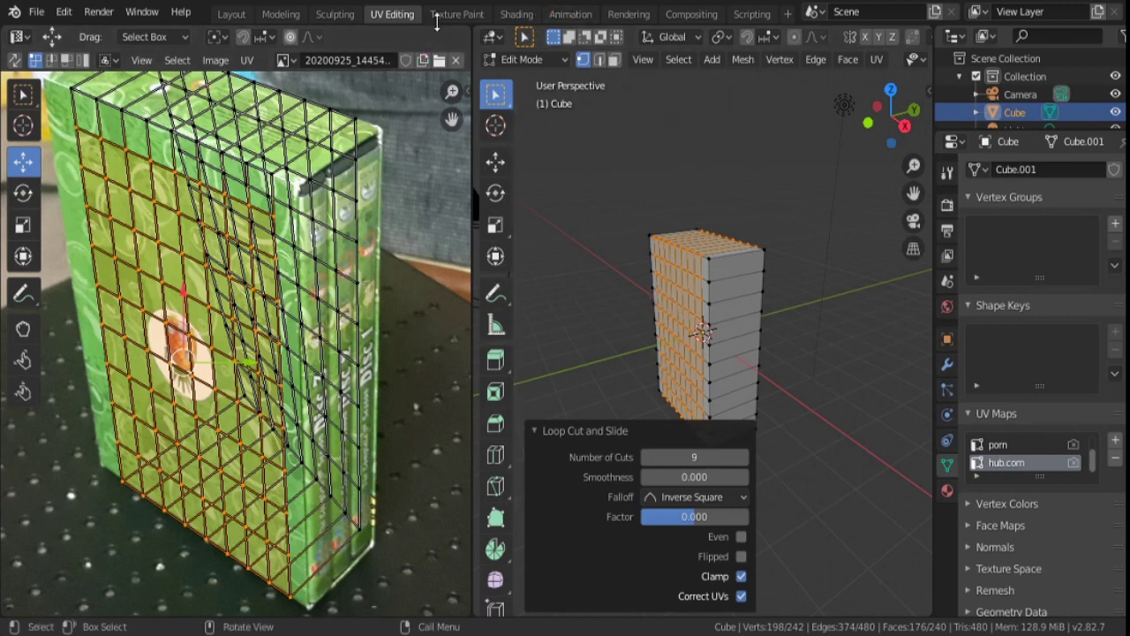
click(441, 14)
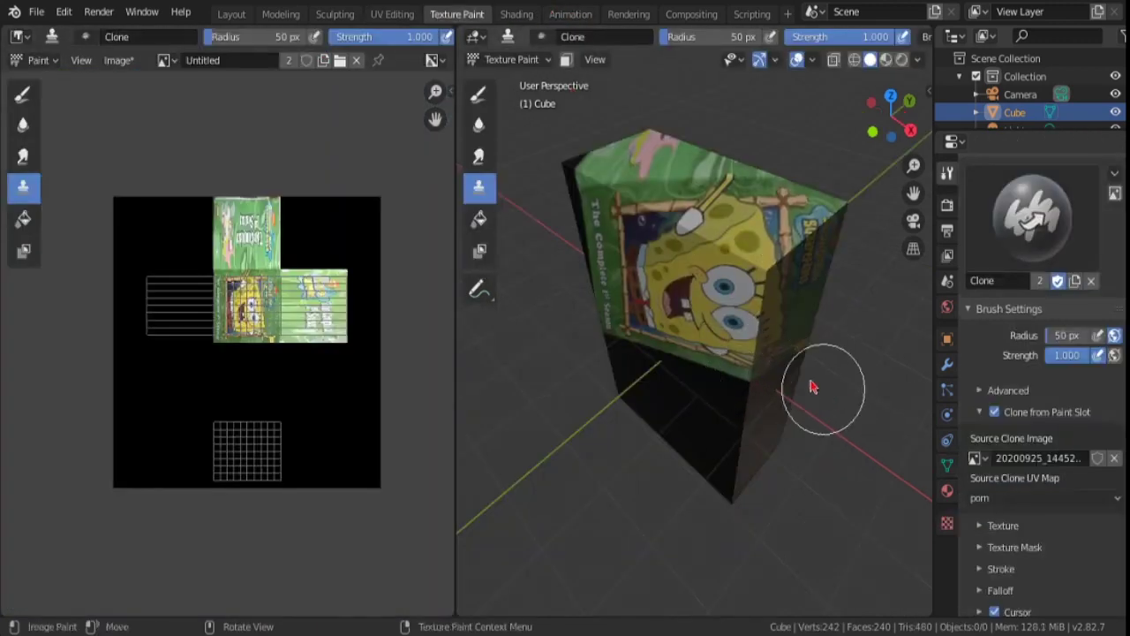
Step: Set the Texture Paint UV map to UVMap for painting the cube
mouse_move(812, 386)
middle_down()
mouse_move(693, 346)
mouse_move(883, 311)
middle_up()
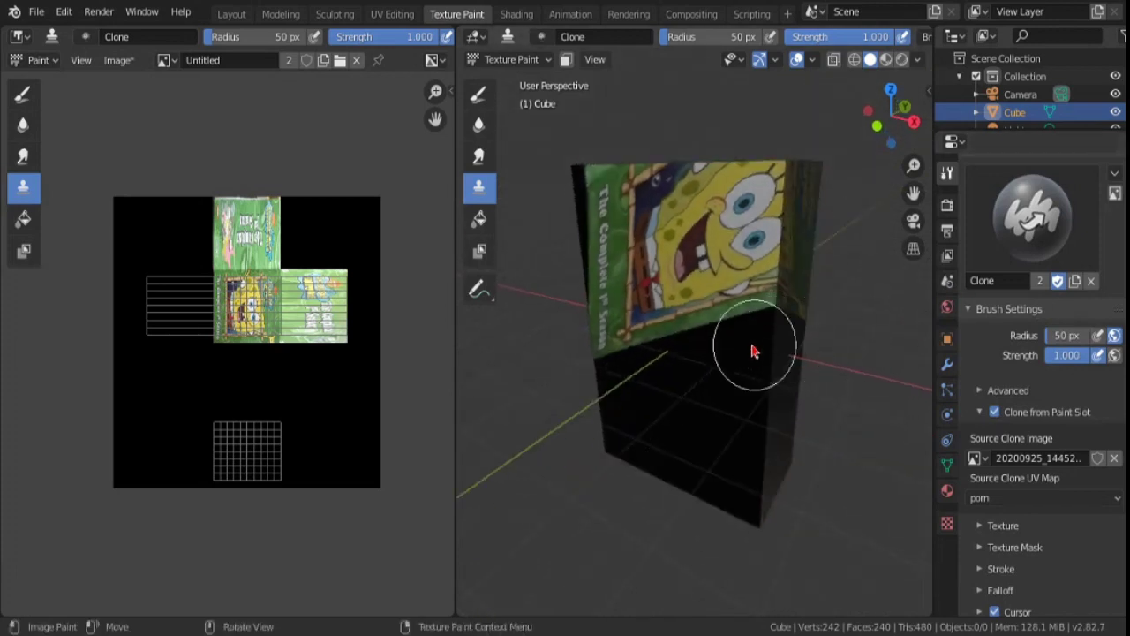
scroll(1012, 299, up, 5)
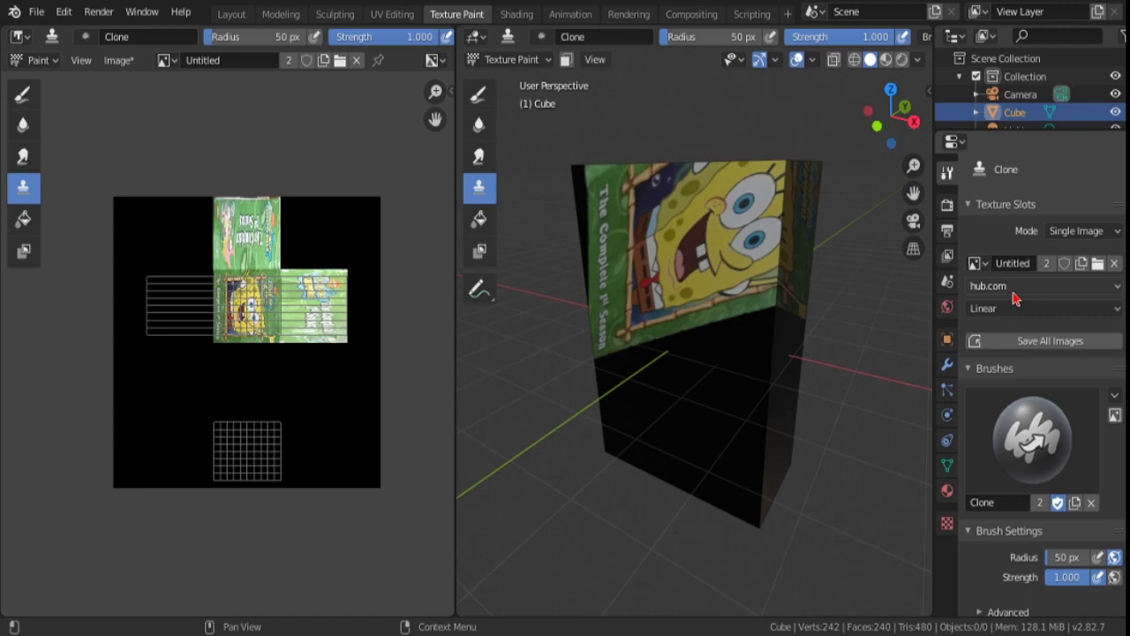
click(392, 13)
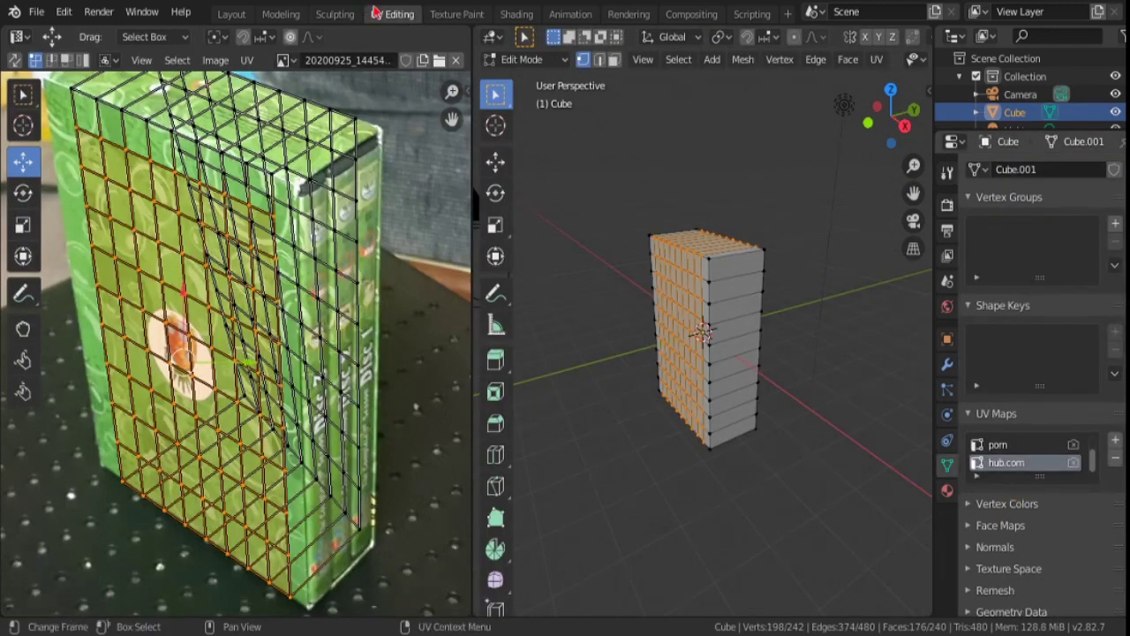
click(457, 13)
click(997, 286)
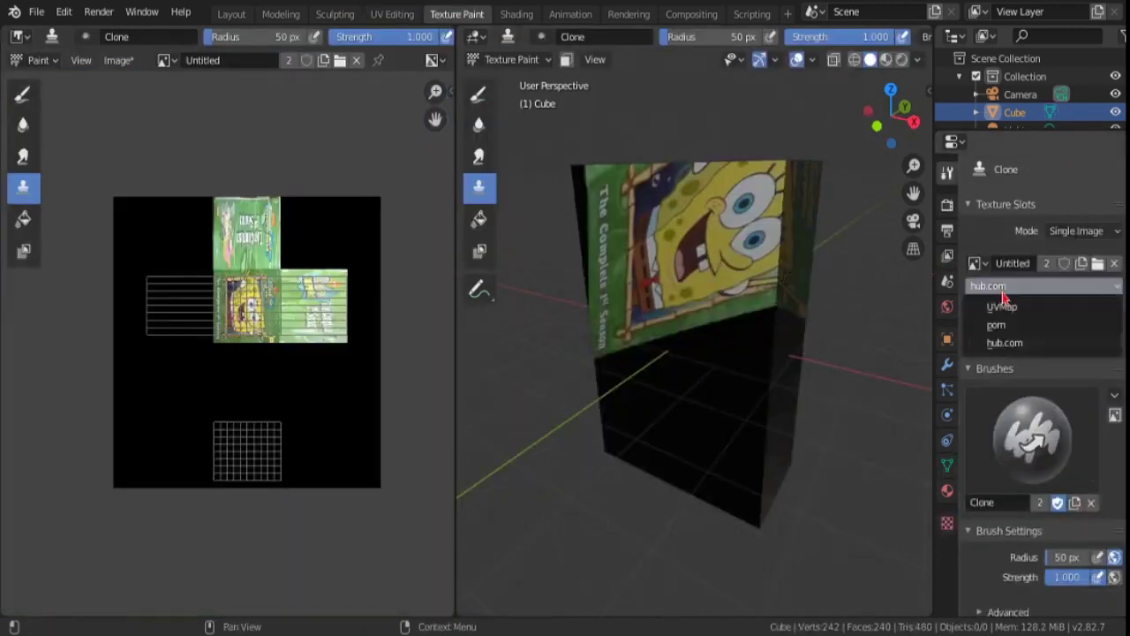
click(1012, 307)
middle_drag(532, 341, 734, 429)
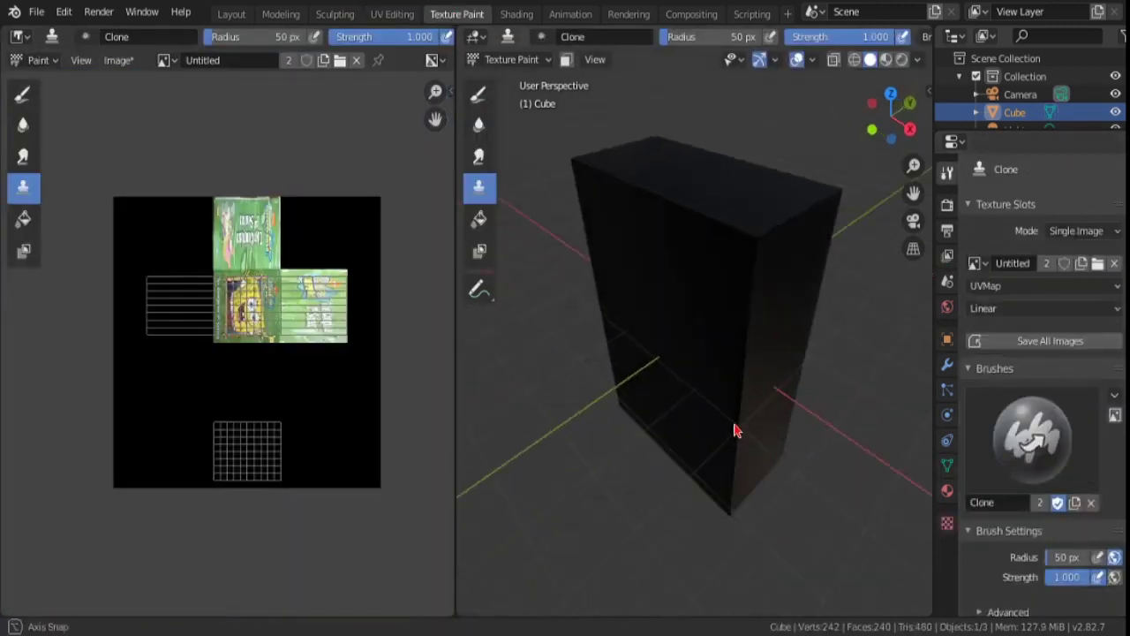
Step: Make UVMap the render UV map in UV Editing, then return to Texture Paint
click(388, 13)
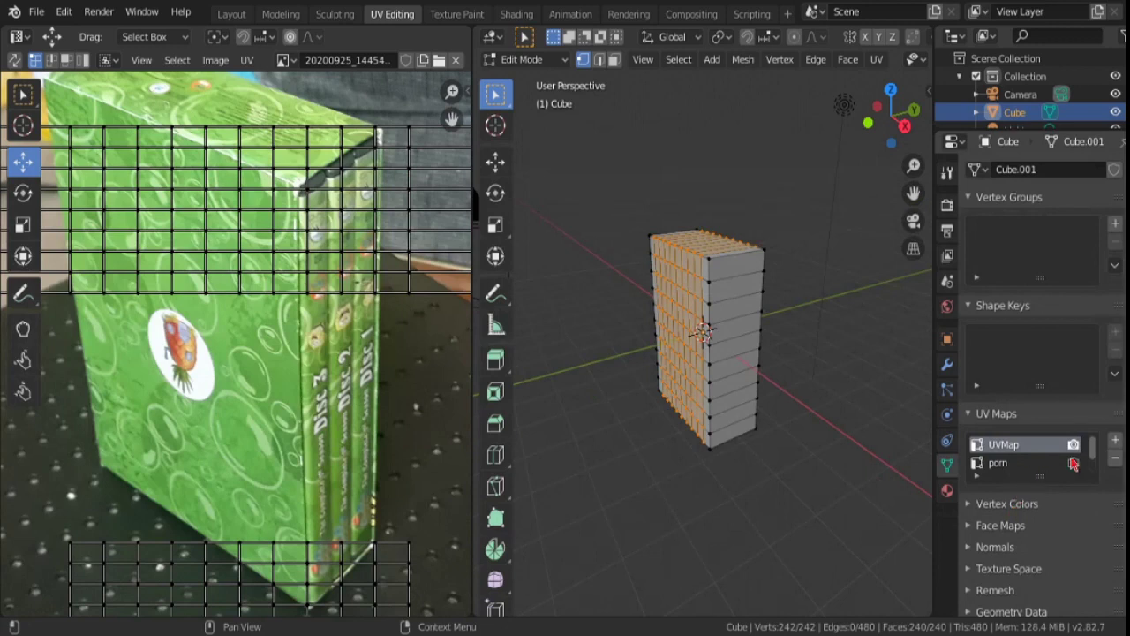
click(448, 12)
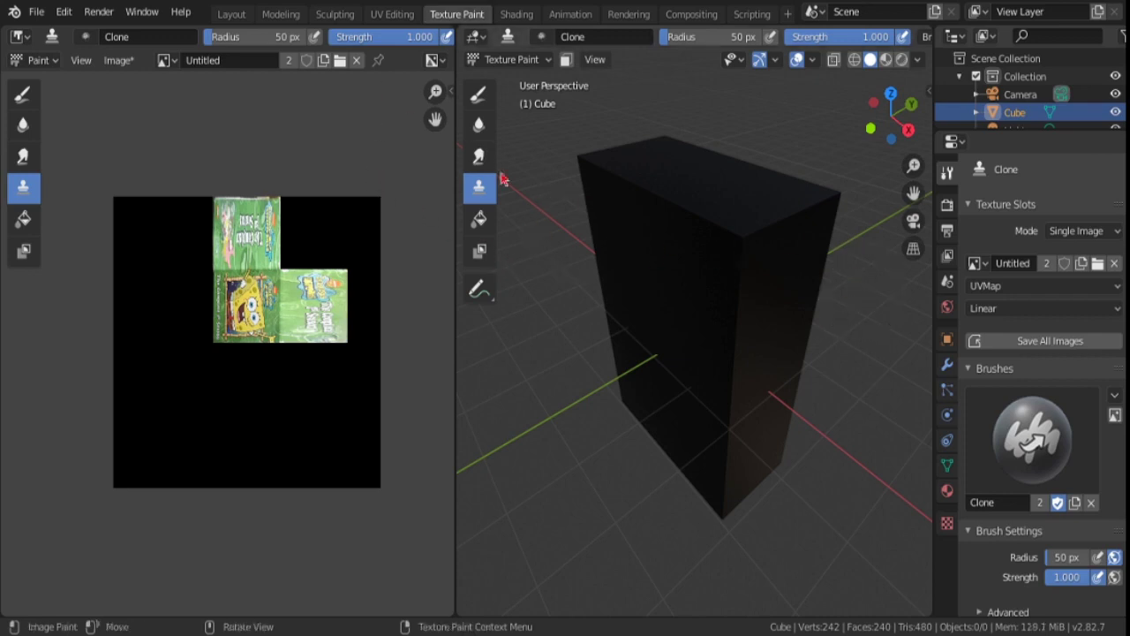
mouse_move(502, 176)
middle_down()
mouse_move(521, 246)
mouse_move(516, 238)
middle_up()
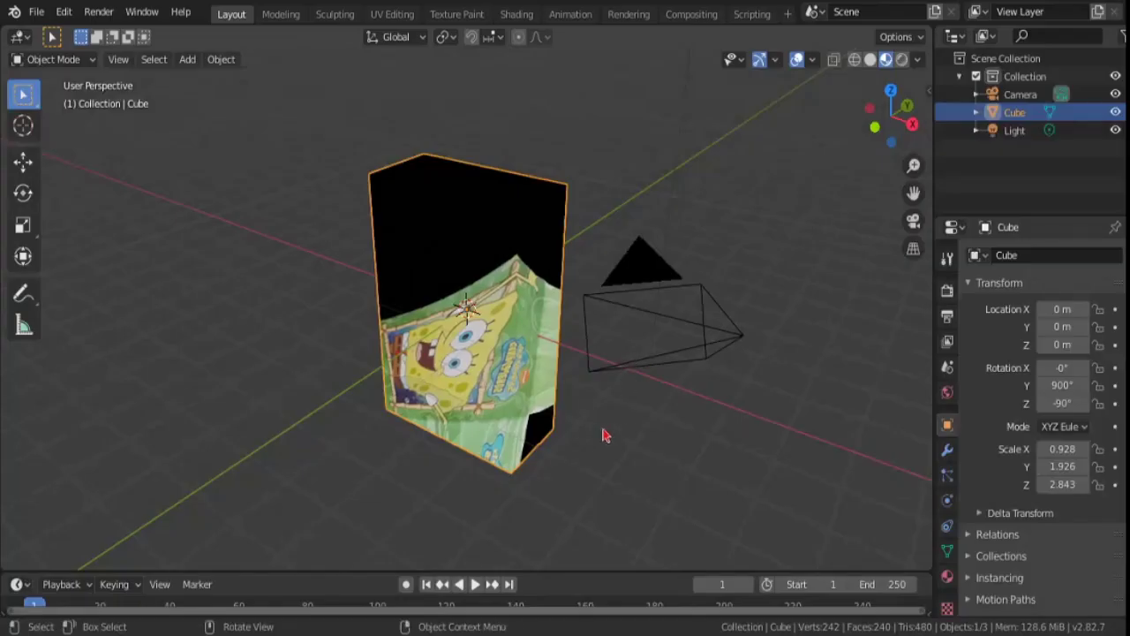
mouse_move(604, 434)
middle_down()
mouse_move(673, 340)
mouse_move(484, 212)
middle_up()
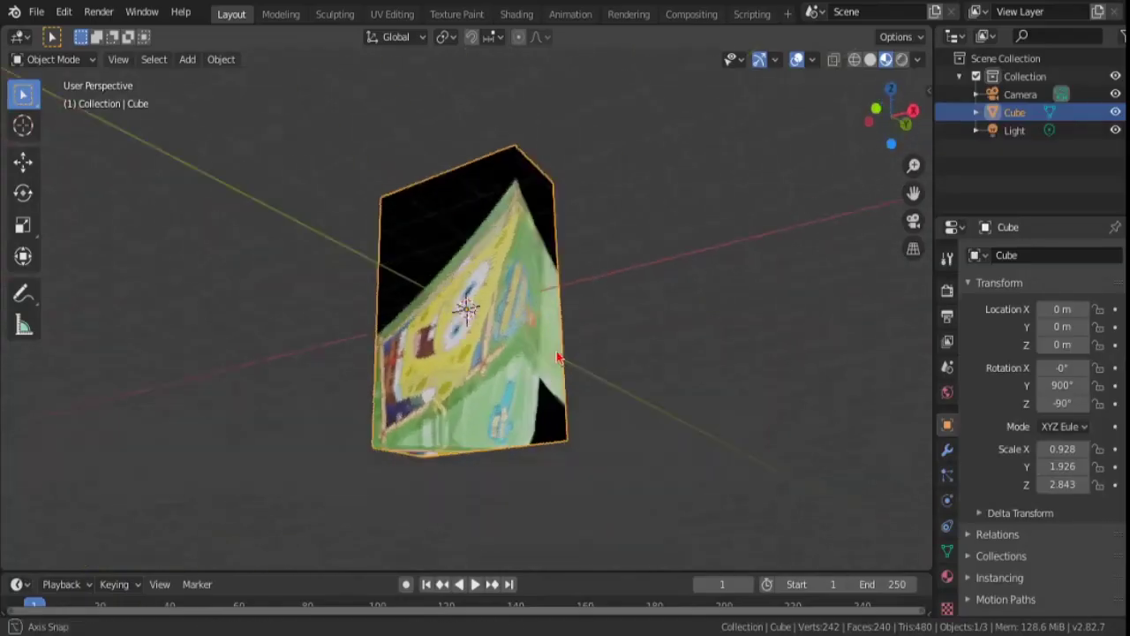
click(405, 19)
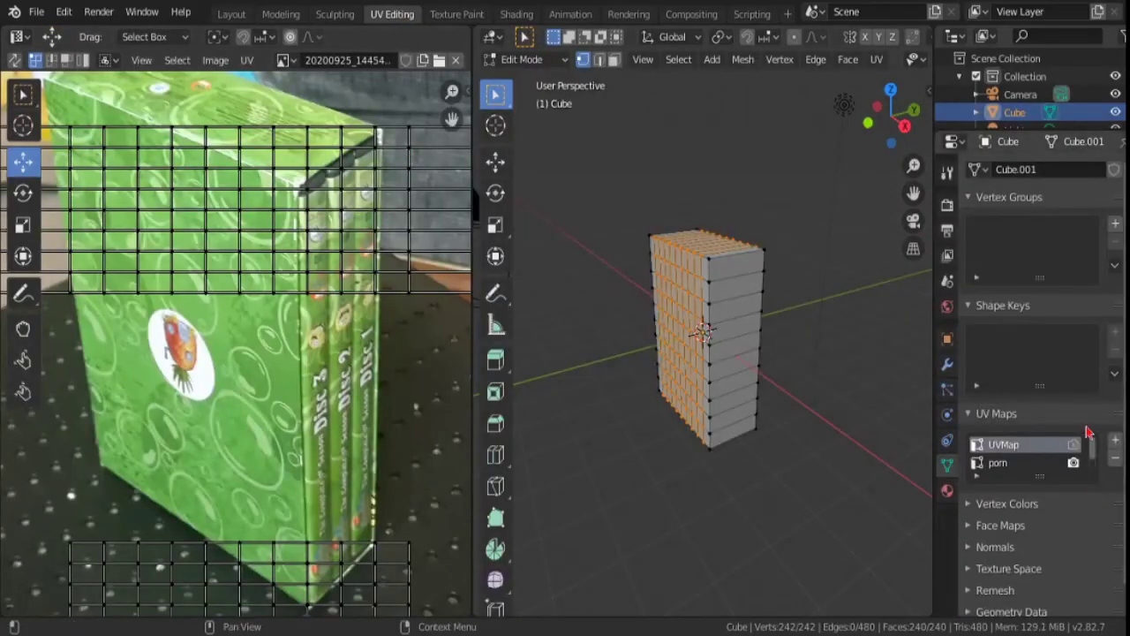
click(1073, 444)
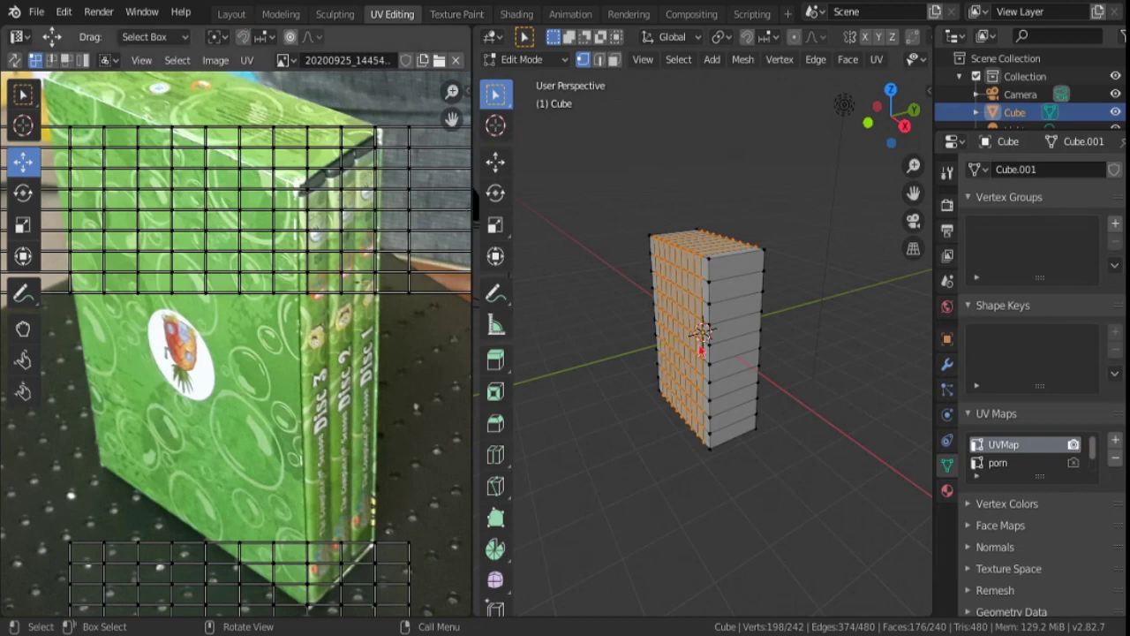
click(232, 14)
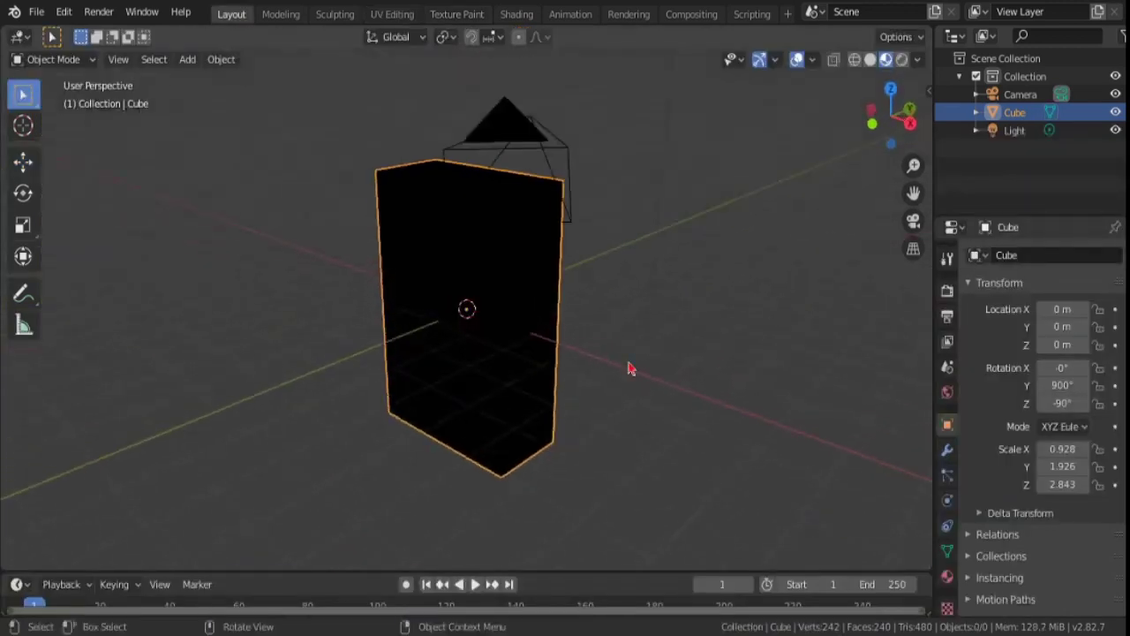
click(454, 14)
mouse_move(600, 335)
middle_down()
mouse_move(845, 349)
mouse_move(564, 345)
mouse_move(557, 219)
mouse_move(840, 341)
mouse_move(843, 415)
mouse_move(874, 388)
middle_up()
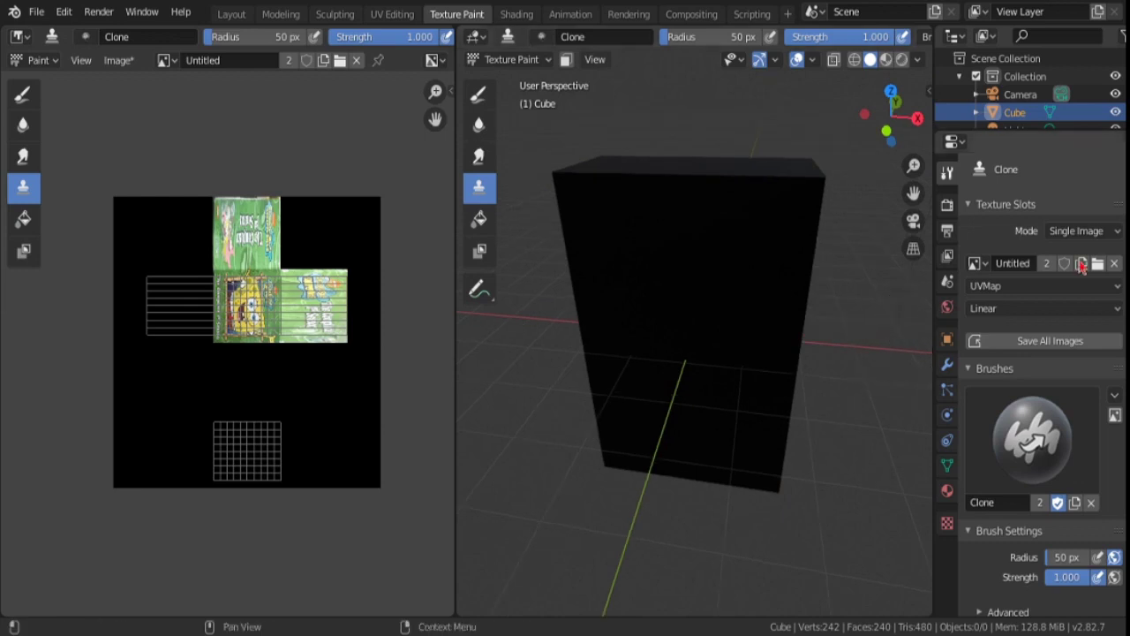
Step: Set the clone source UV map to hub.com and source image to 20200925_144543.jpg
scroll(1063, 307, down, 5)
scroll(1063, 307, down, 3)
click(1028, 406)
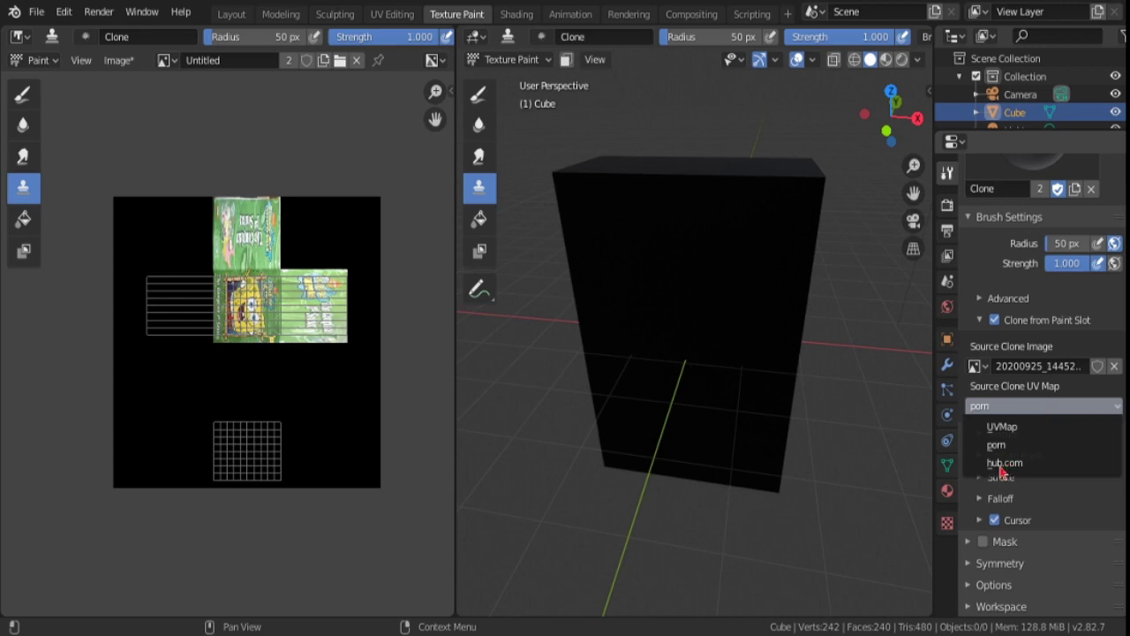
click(1000, 462)
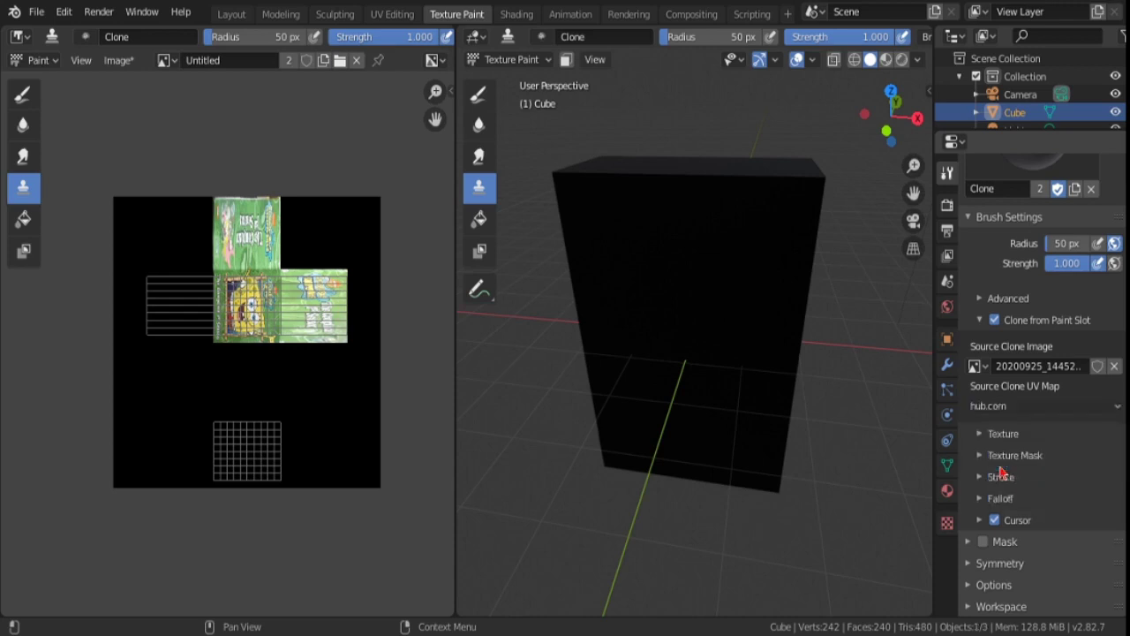
click(972, 365)
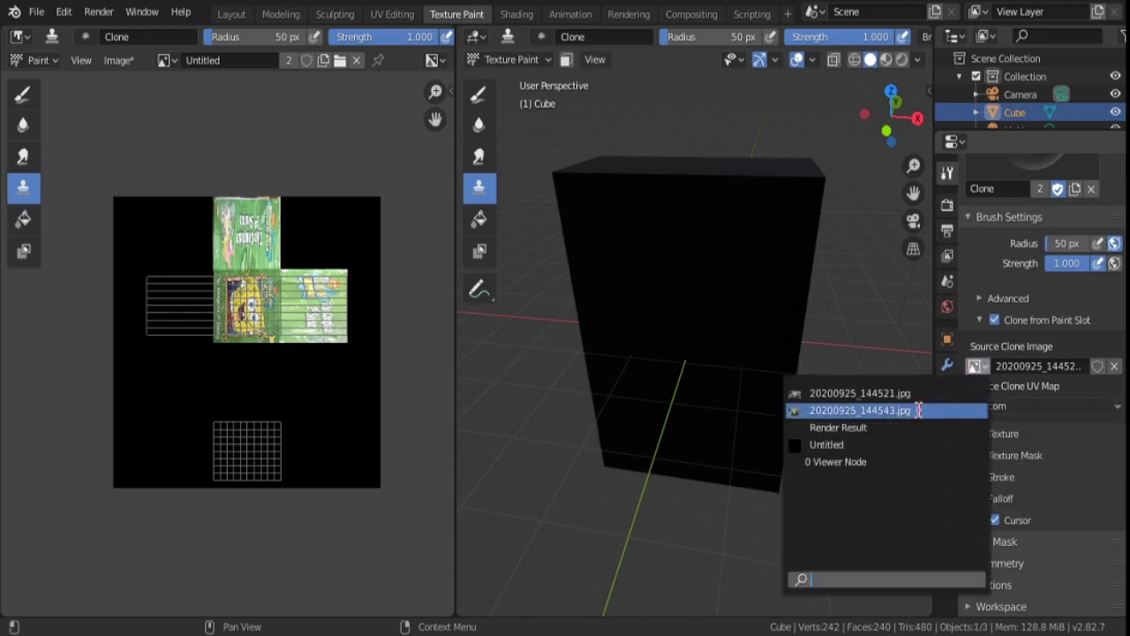
click(918, 410)
Step: Try 20200925_144521.jpg as clone source and paint the first artwork patch onto a face
middle_drag(832, 366, 751, 336)
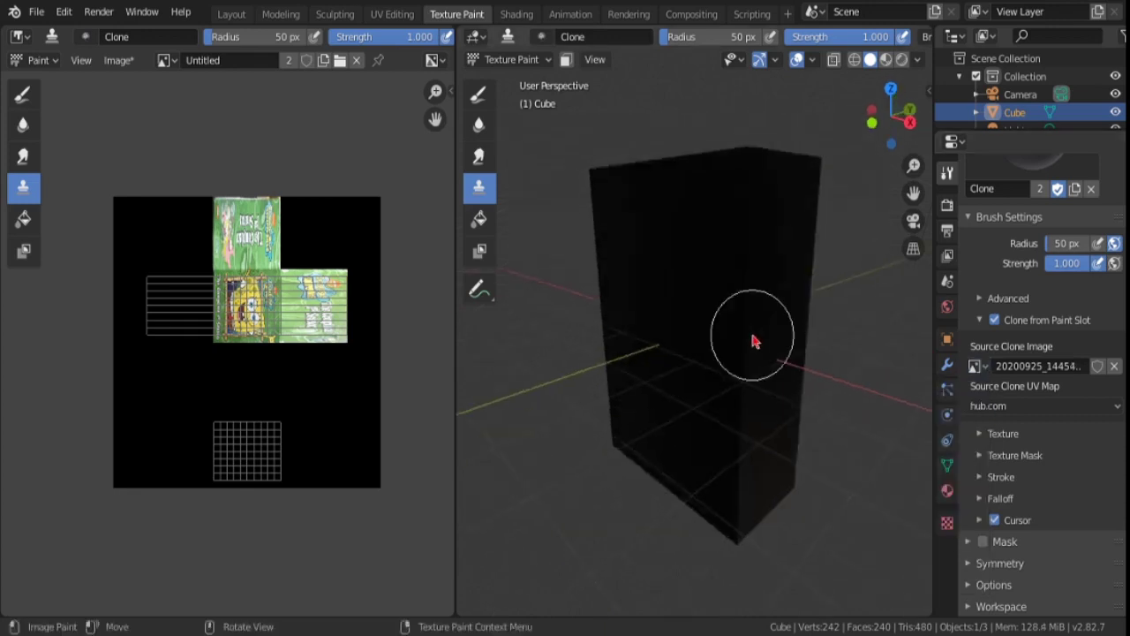
click(973, 366)
click(875, 398)
mouse_move(710, 388)
mouse_down()
mouse_move(686, 383)
mouse_move(671, 281)
mouse_up()
drag(632, 227, 645, 375)
click(974, 365)
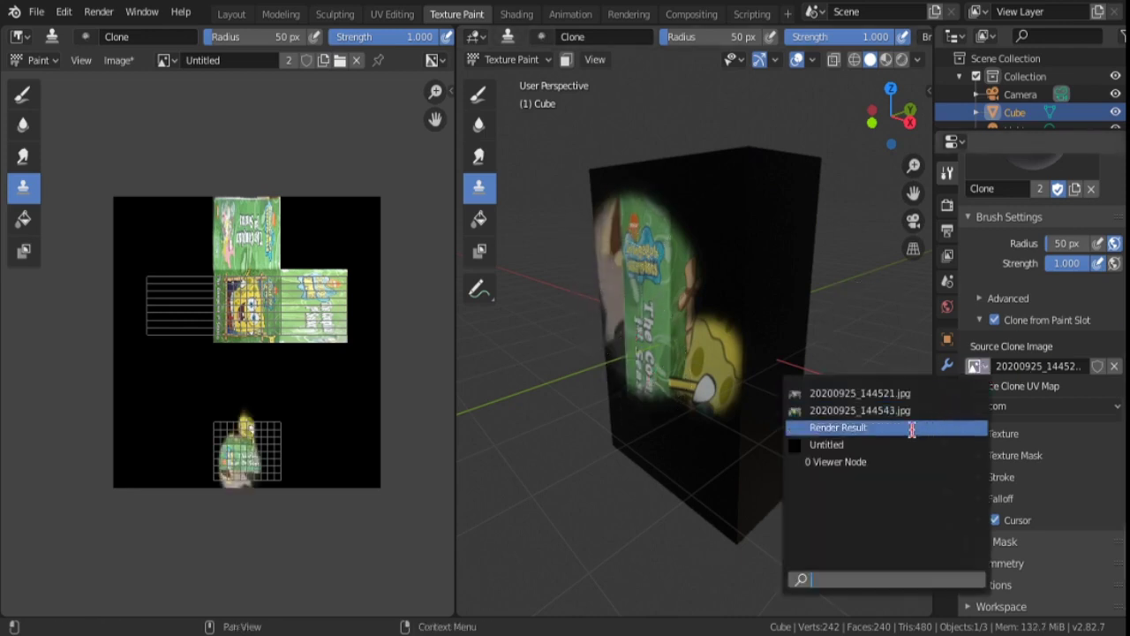
click(874, 409)
mouse_move(716, 389)
middle_down()
mouse_move(678, 472)
mouse_move(718, 336)
middle_up()
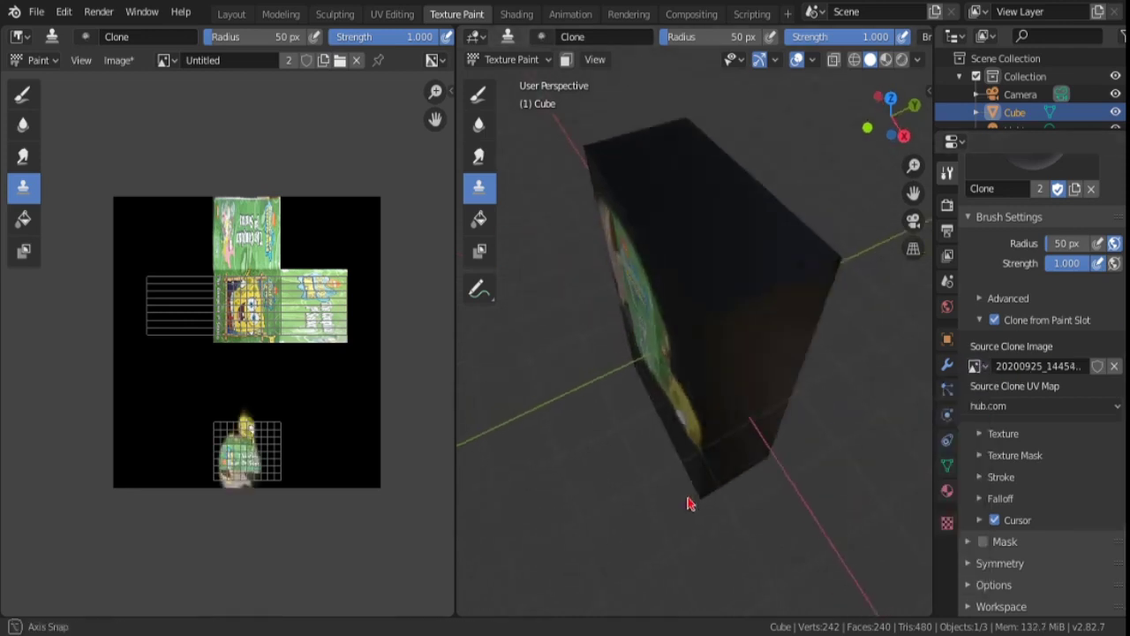
Step: Clone-paint the front, right, spine and top faces with the SpongeBob box artwork
mouse_move(719, 336)
mouse_down()
mouse_move(691, 250)
mouse_move(747, 277)
mouse_move(795, 279)
mouse_move(750, 209)
mouse_move(642, 97)
mouse_move(734, 314)
mouse_move(539, 141)
mouse_up()
mouse_move(680, 340)
mouse_down()
mouse_move(789, 515)
mouse_move(668, 265)
mouse_move(658, 91)
mouse_move(677, 335)
mouse_up()
middle_drag(676, 335, 780, 195)
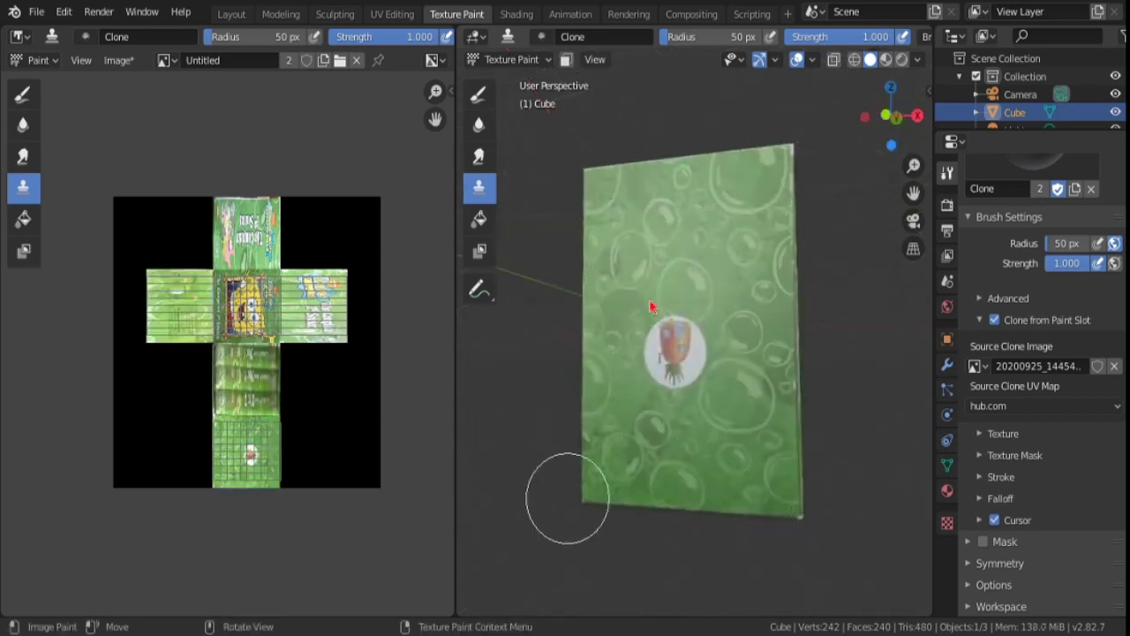
middle_drag(778, 472, 694, 467)
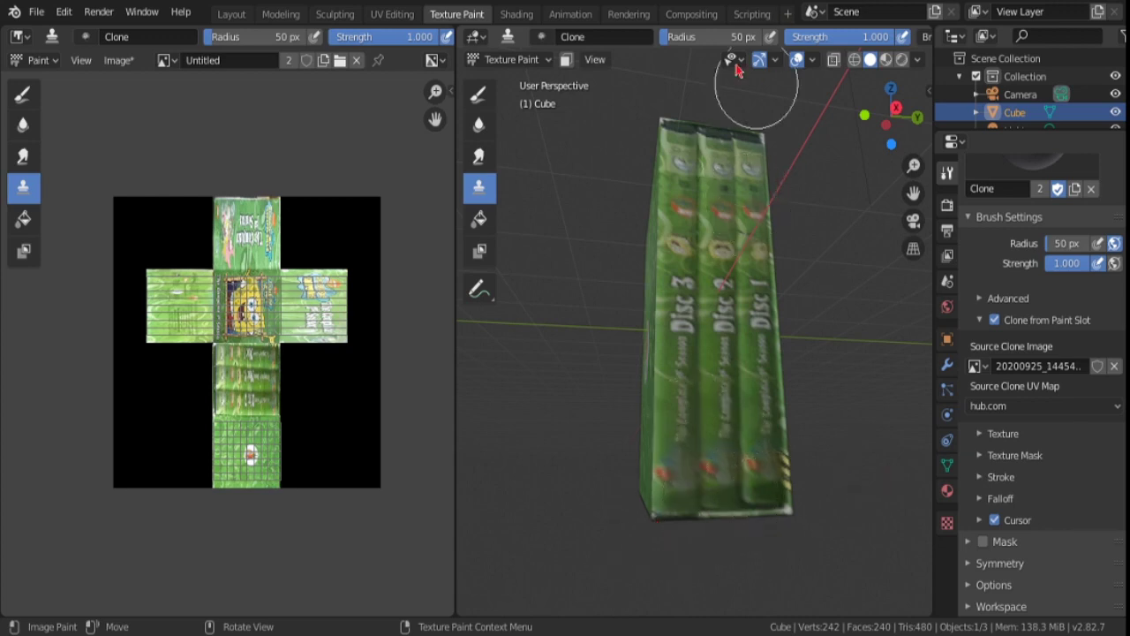
middle_drag(653, 319, 756, 361)
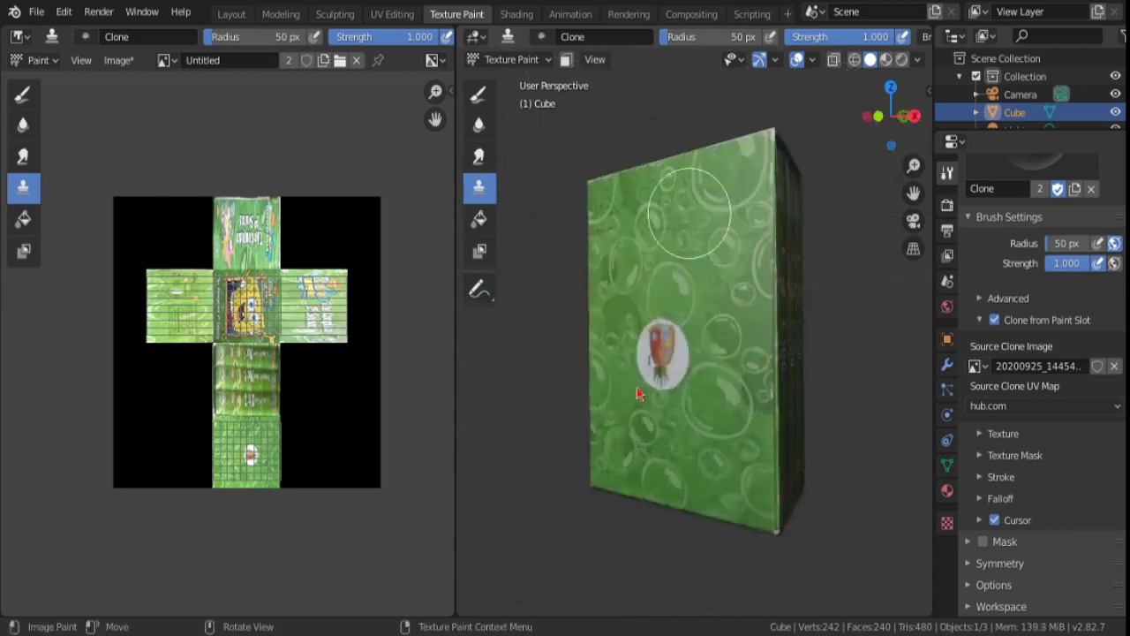
middle_drag(702, 219, 647, 345)
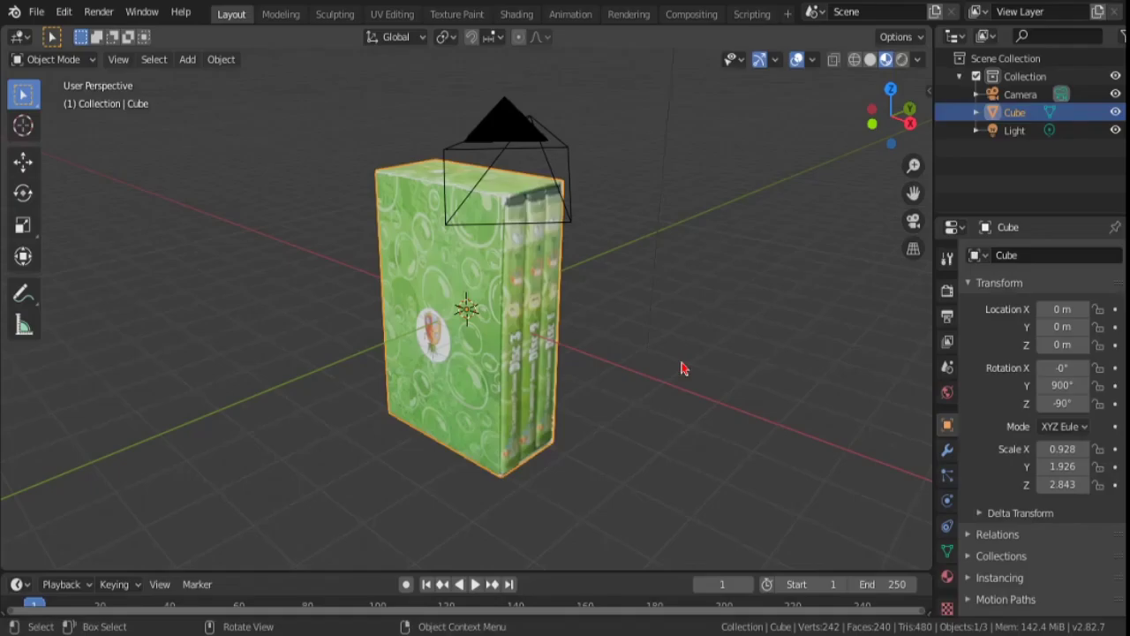
Step: Scale the box thinner along one axis, taking its X scale from 0.928 to 0.676
middle_drag(696, 368, 566, 269)
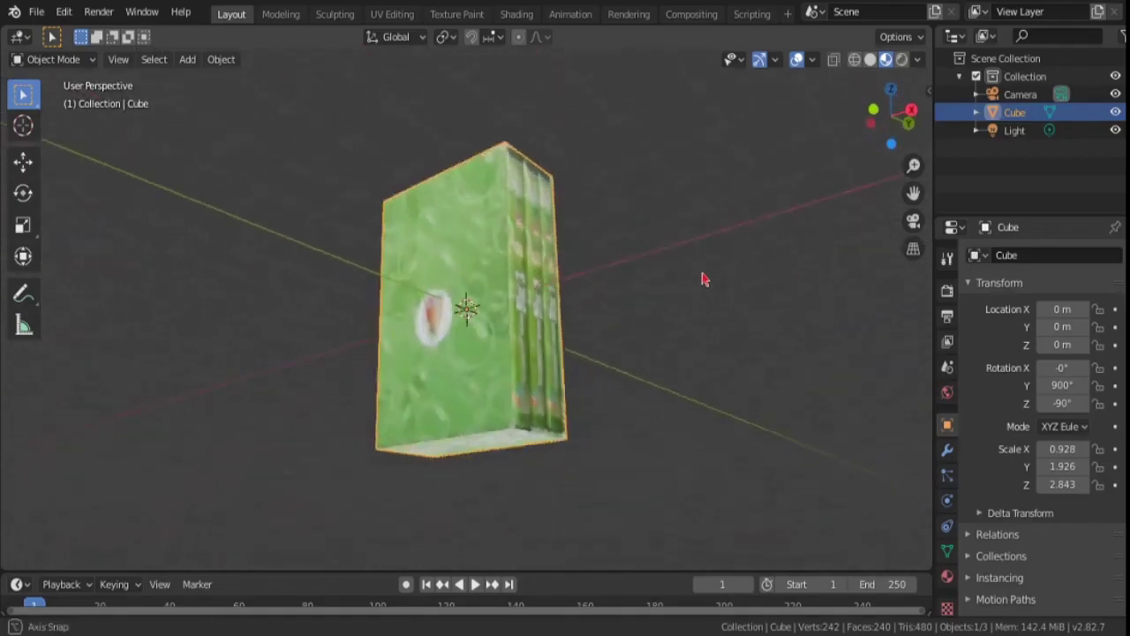
middle_drag(565, 270, 588, 356)
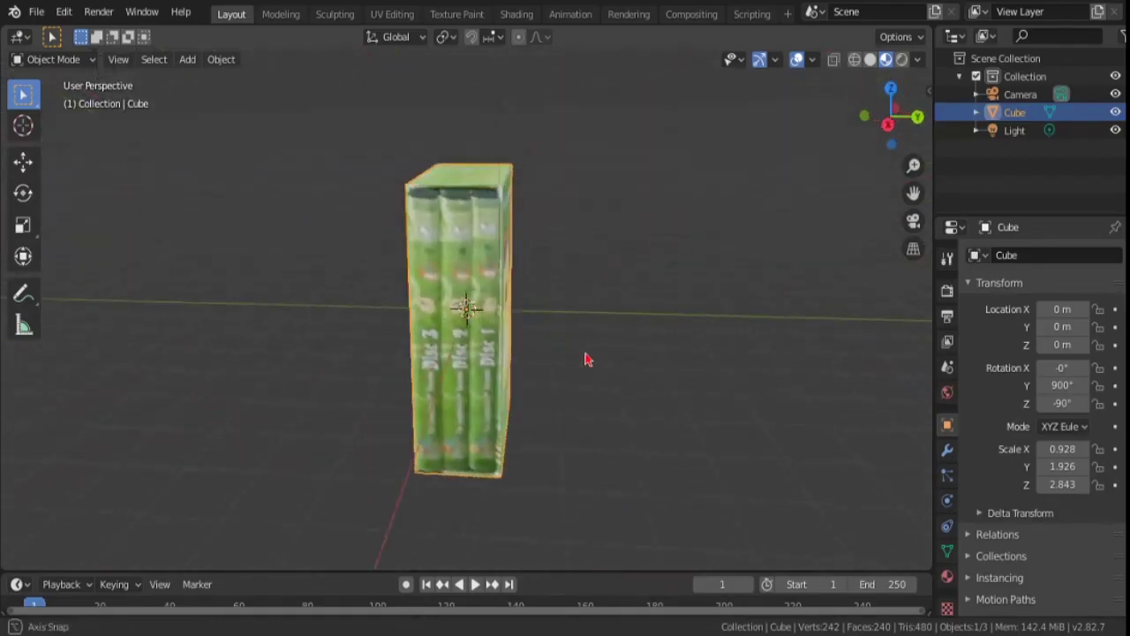
key(s)
key(x)
key(z)
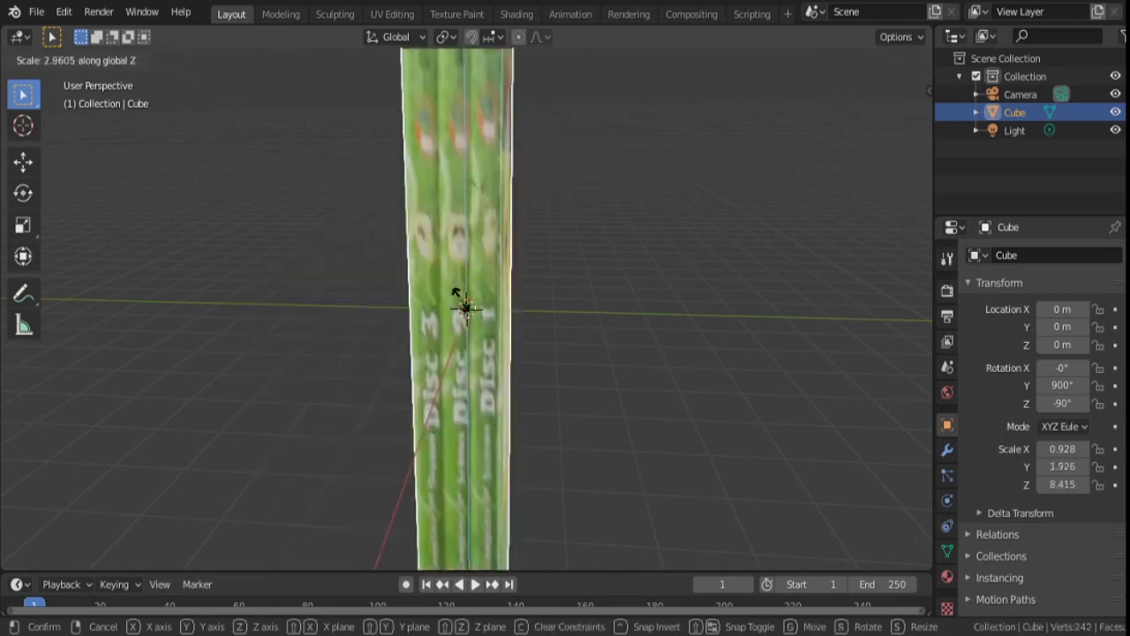
key(y)
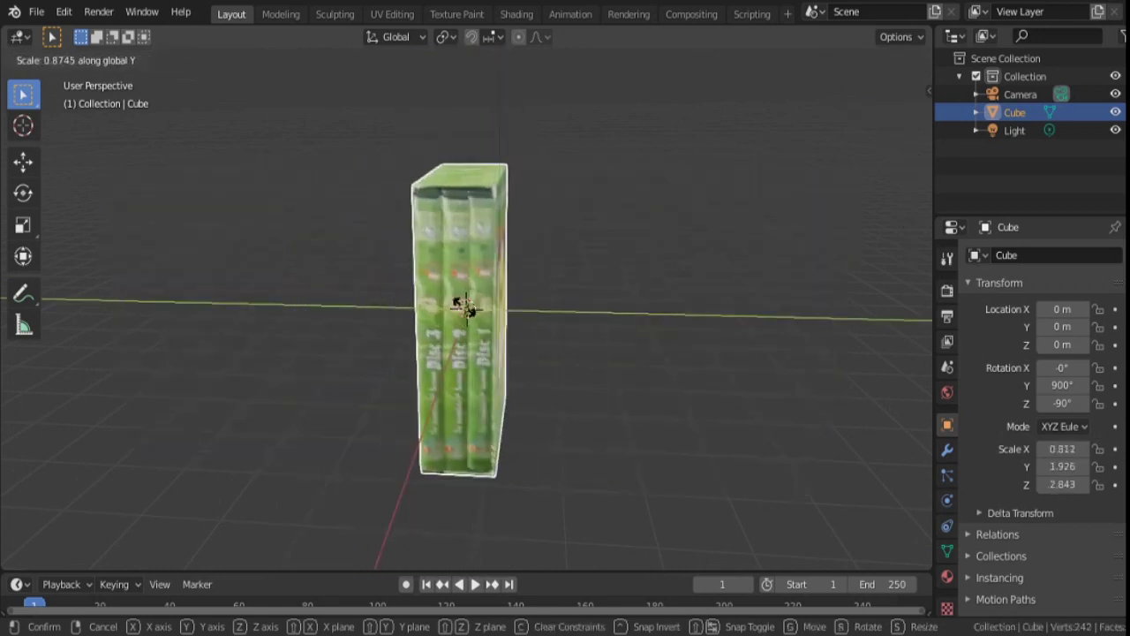
click(464, 307)
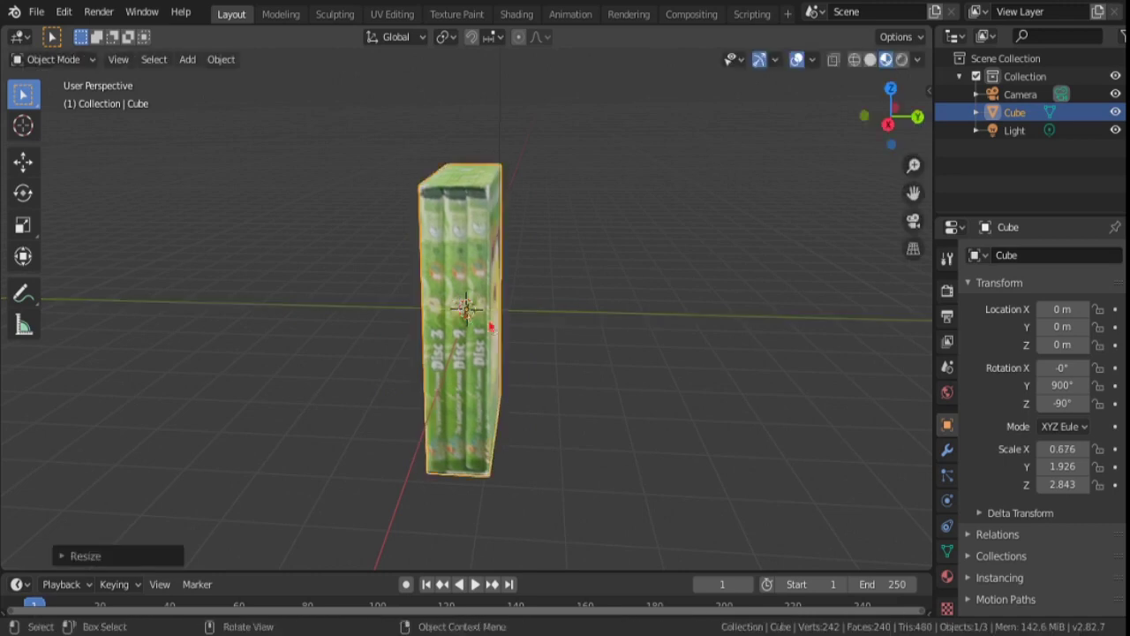
Step: Orbit around the box to inspect the spine and the SpongeBob front cover
mouse_move(465, 307)
middle_down()
mouse_move(194, 308)
mouse_move(245, 321)
mouse_move(500, 189)
mouse_move(429, 71)
mouse_move(399, 418)
mouse_move(182, 415)
mouse_move(194, 416)
middle_up()
scroll(315, 343, up, 4)
scroll(317, 344, up, 2)
scroll(317, 344, down, 3)
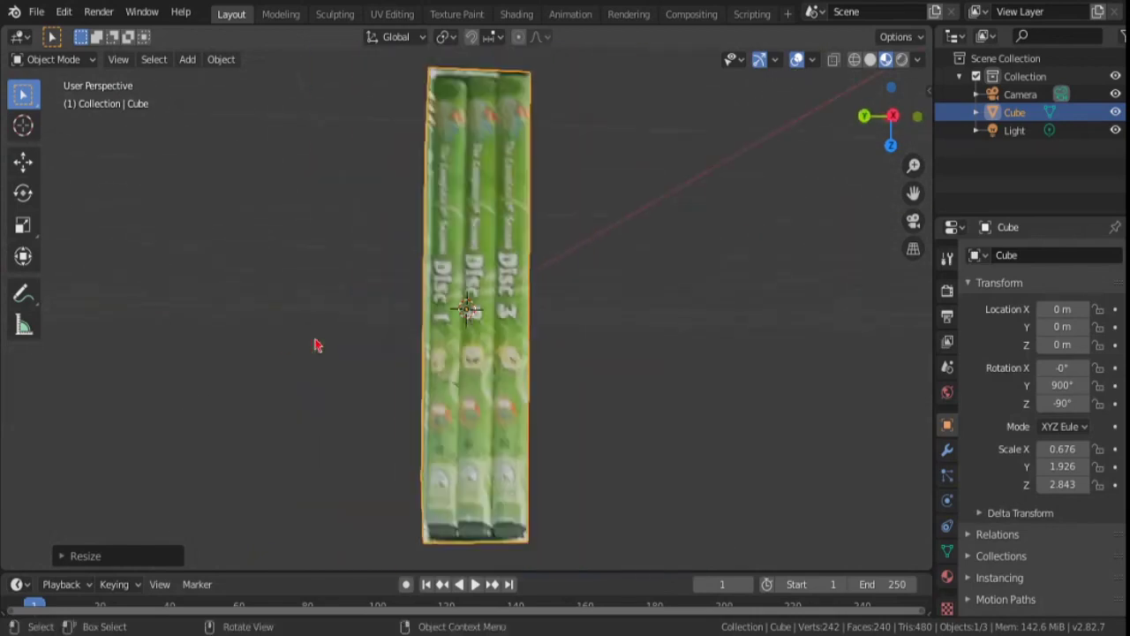
middle_drag(317, 344, 648, 341)
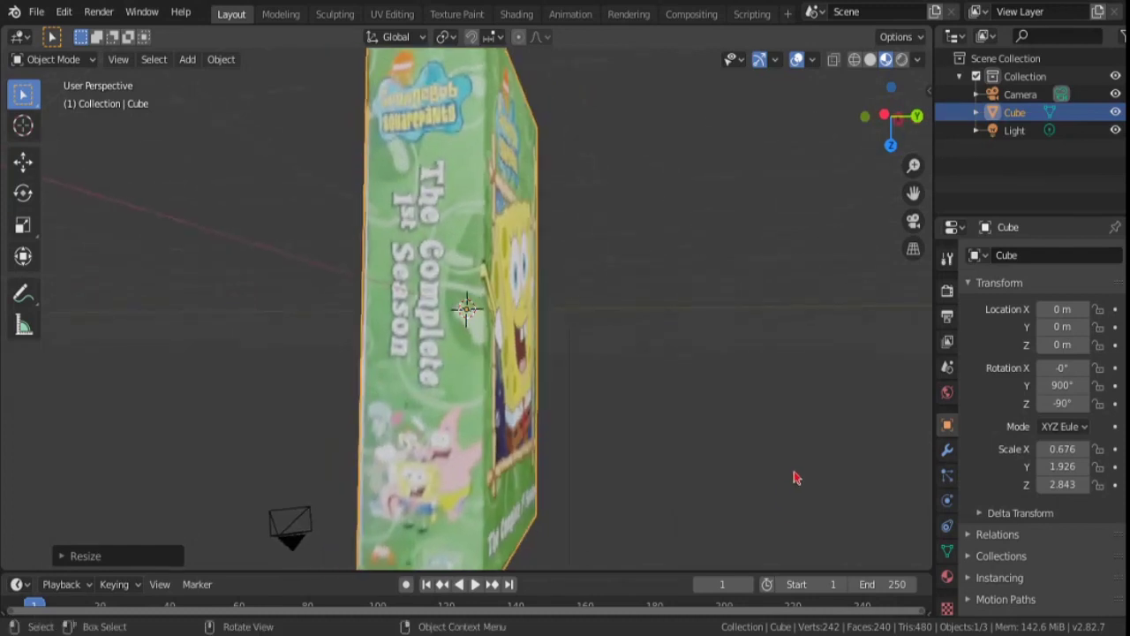
mouse_move(625, 379)
middle_down()
mouse_move(294, 224)
mouse_move(578, 259)
mouse_move(389, 253)
middle_up()
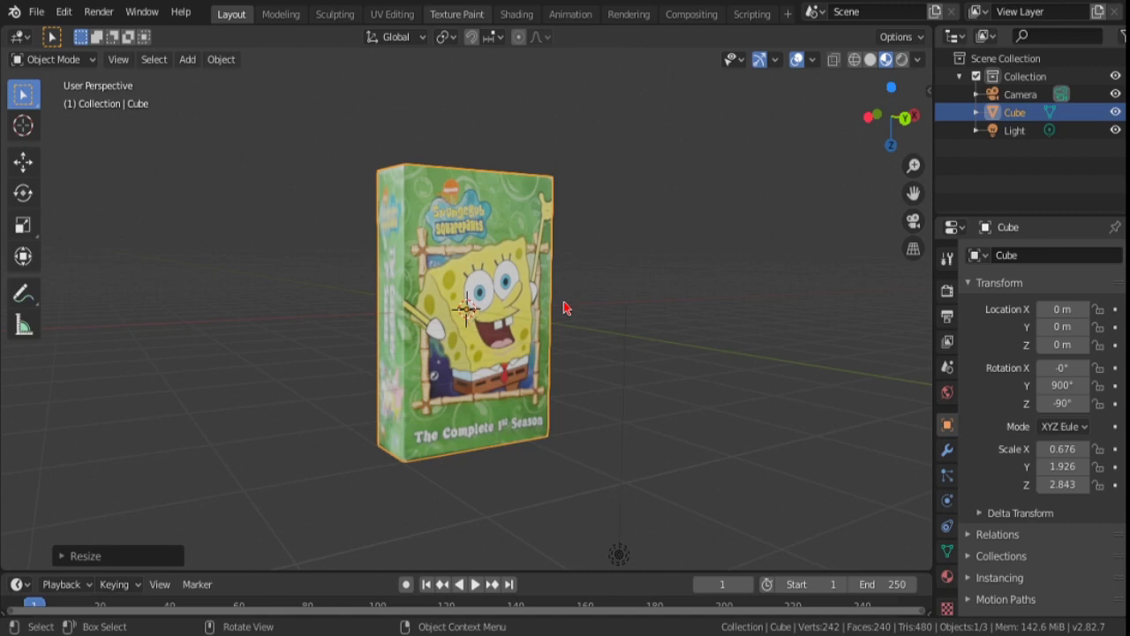
middle_drag(724, 218, 462, 303)
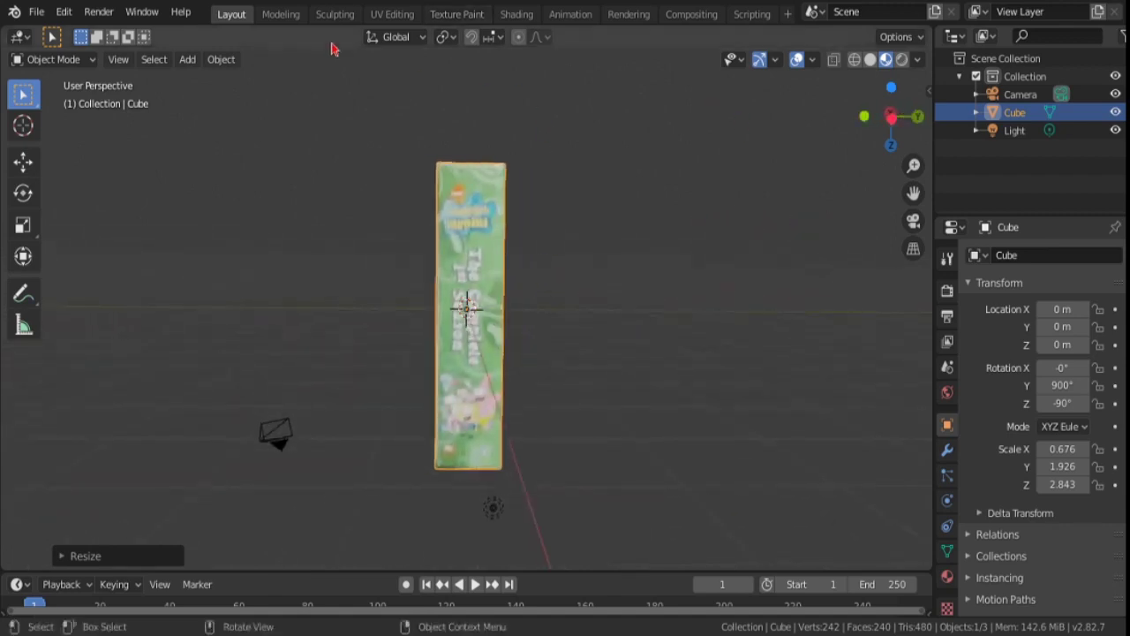
Step: Start a Wavefront OBJ export and navigate to the modle folder on the Desktop
click(39, 12)
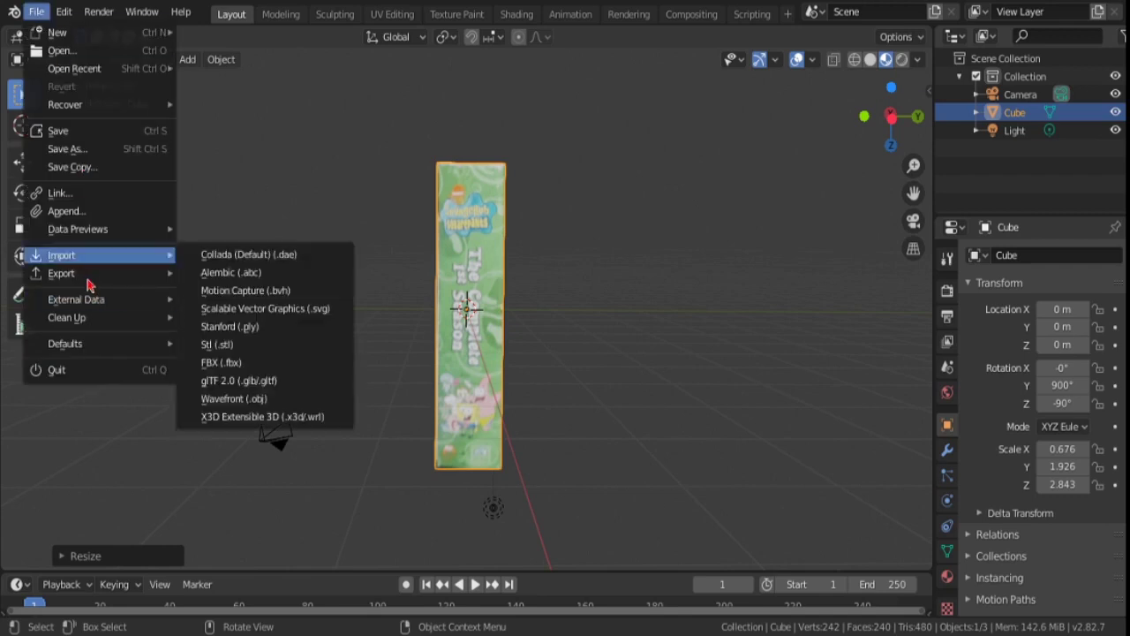
mouse_move(61, 273)
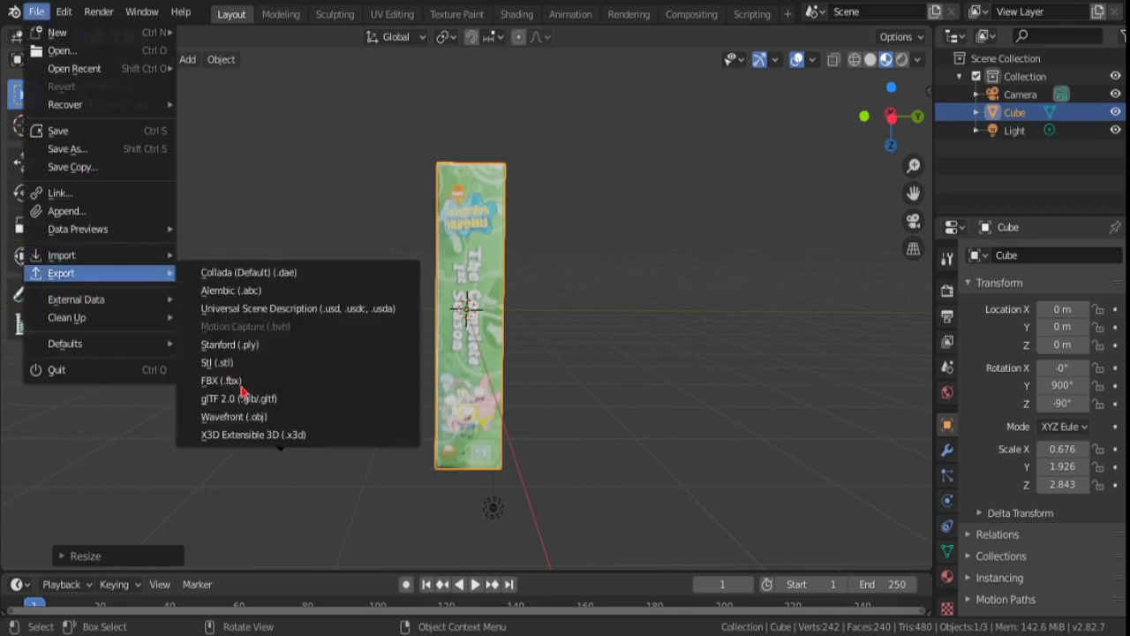
click(242, 416)
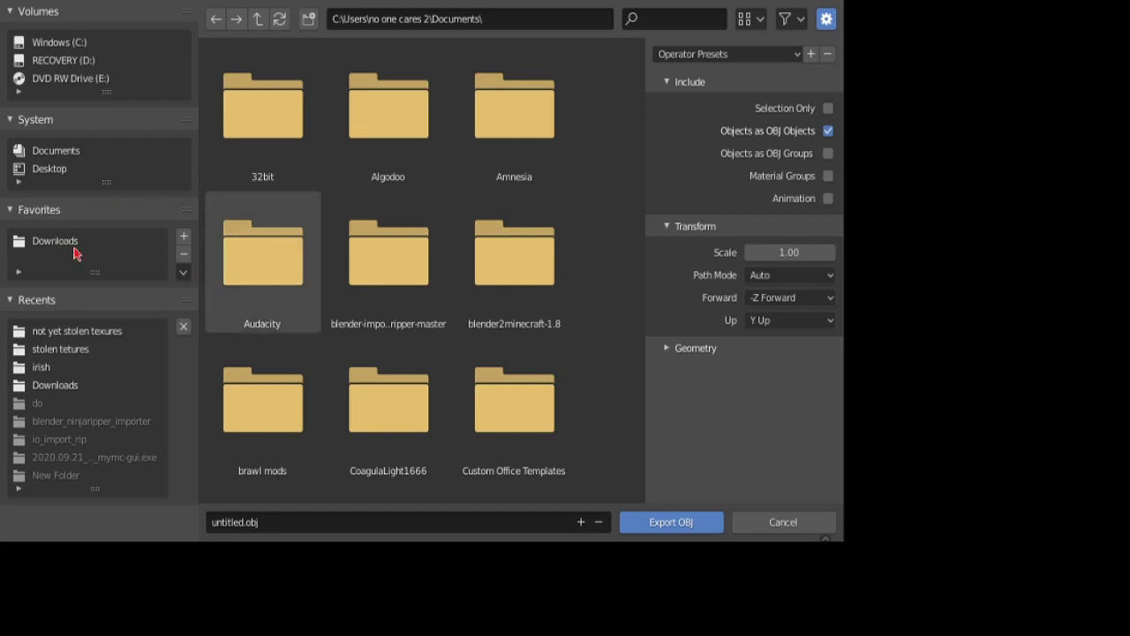
click(56, 351)
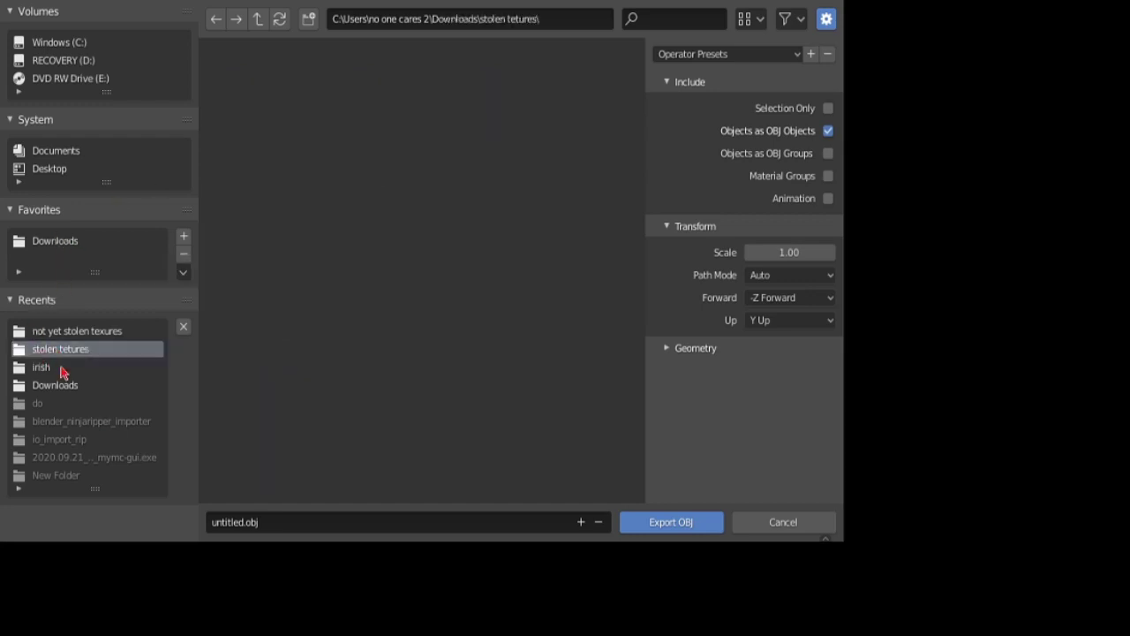
click(74, 385)
right_click(297, 269)
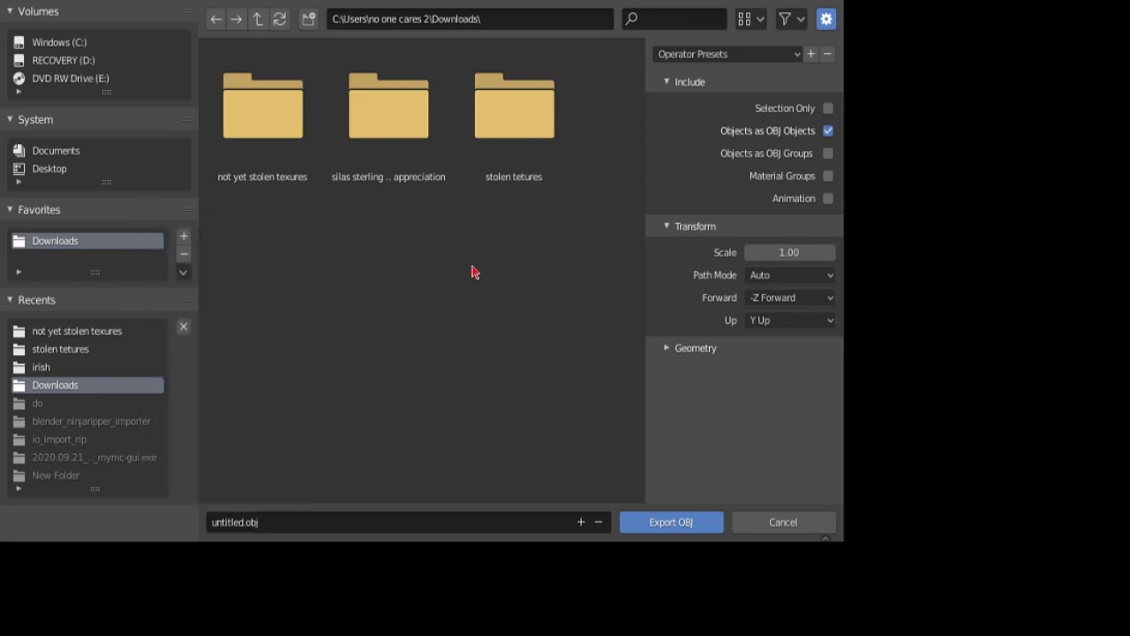
click(44, 169)
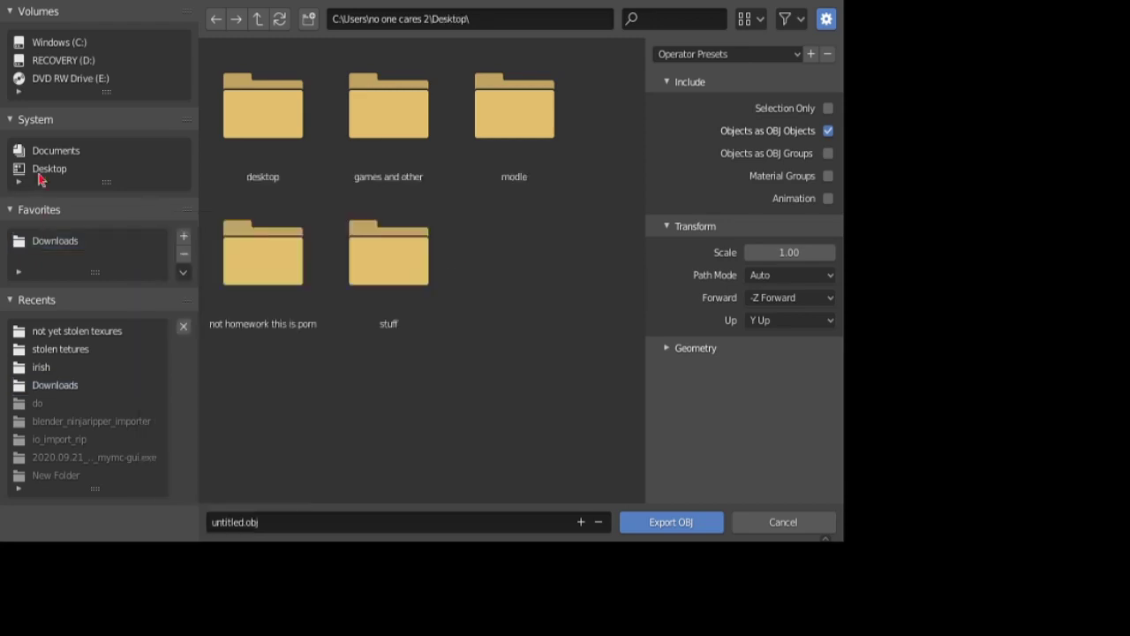
click(541, 137)
double_click(541, 137)
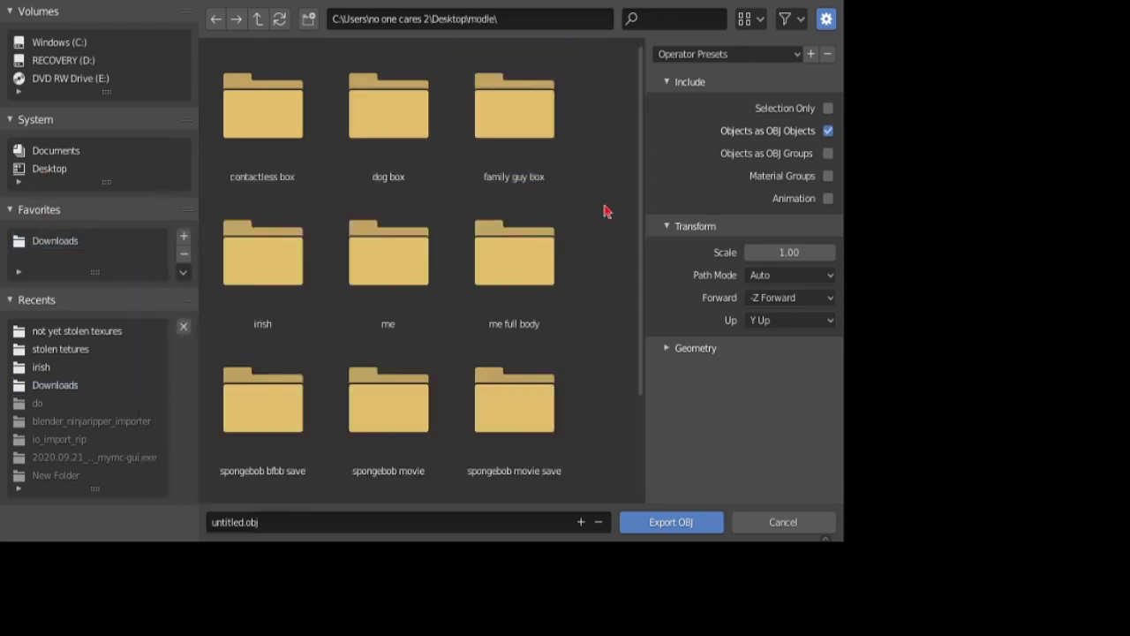
Step: Create a spongebob folder inside modle and export the OBJ into it
right_click(605, 209)
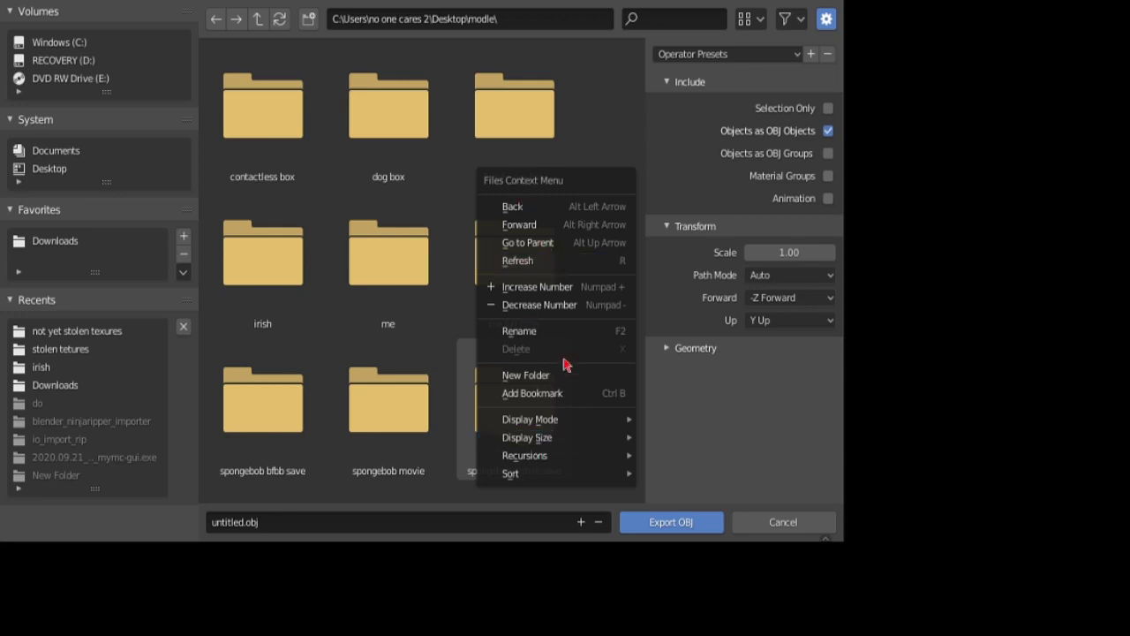
click(526, 375)
text(spongebob)
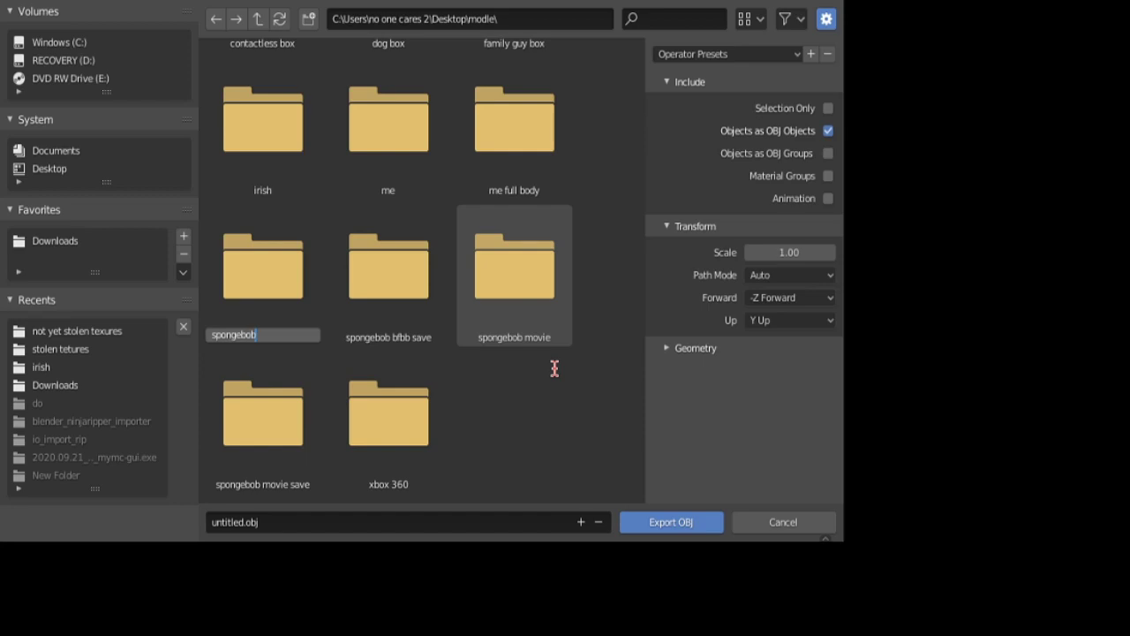
key(Return)
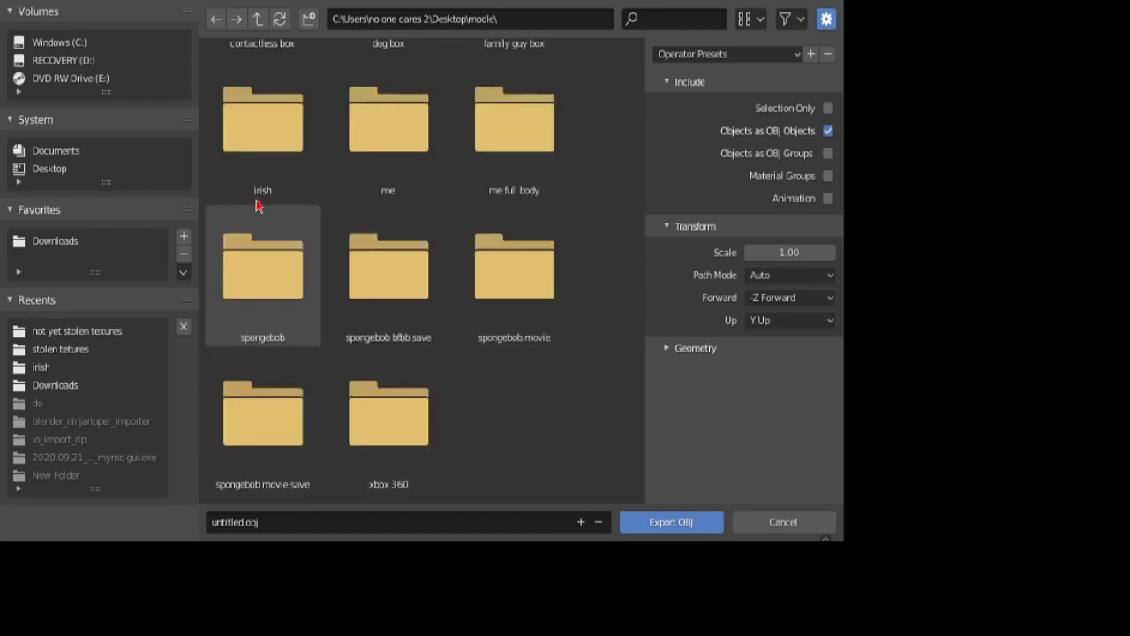
right_click(263, 329)
double_click(302, 314)
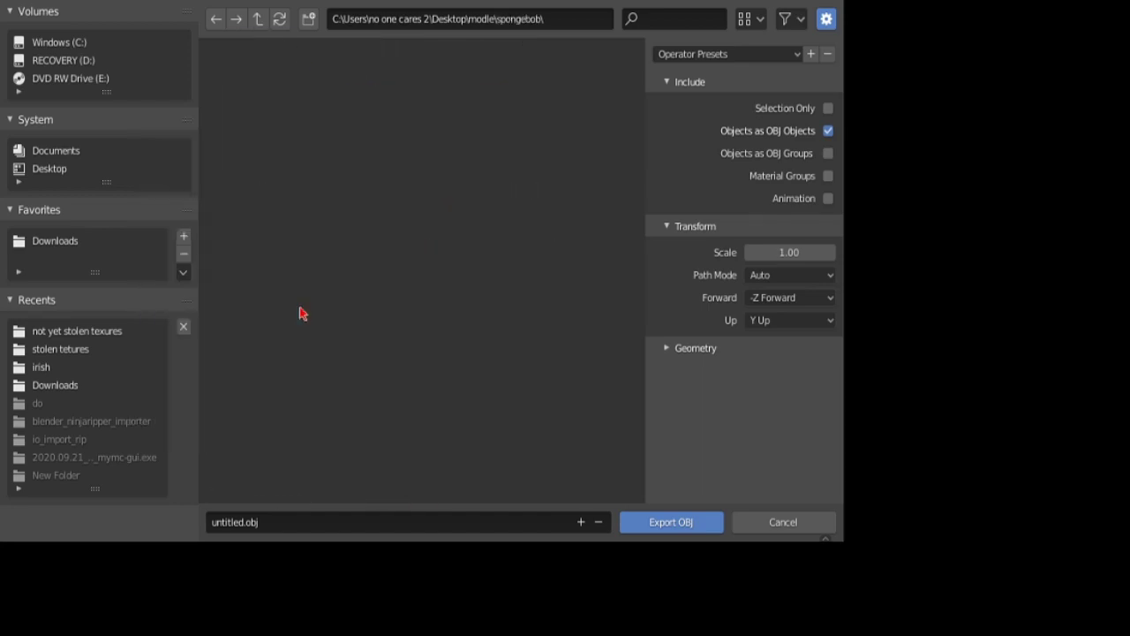
click(663, 529)
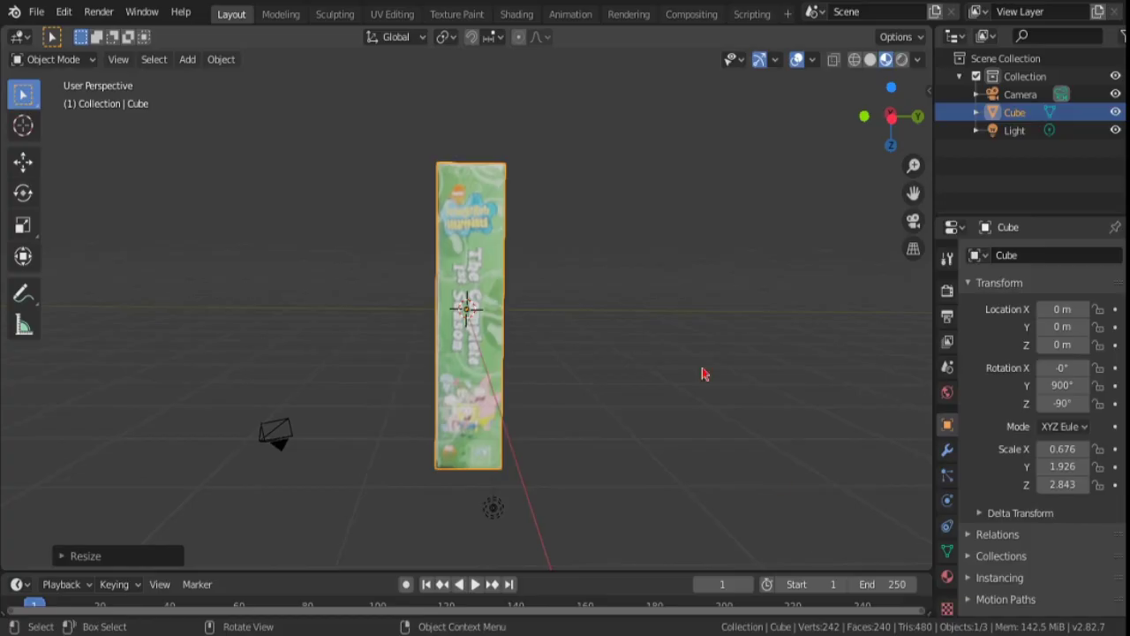
Step: Move from the Shading and Texture Paint workspaces to UV Editing and select the entire gridded box mesh
click(517, 14)
click(457, 15)
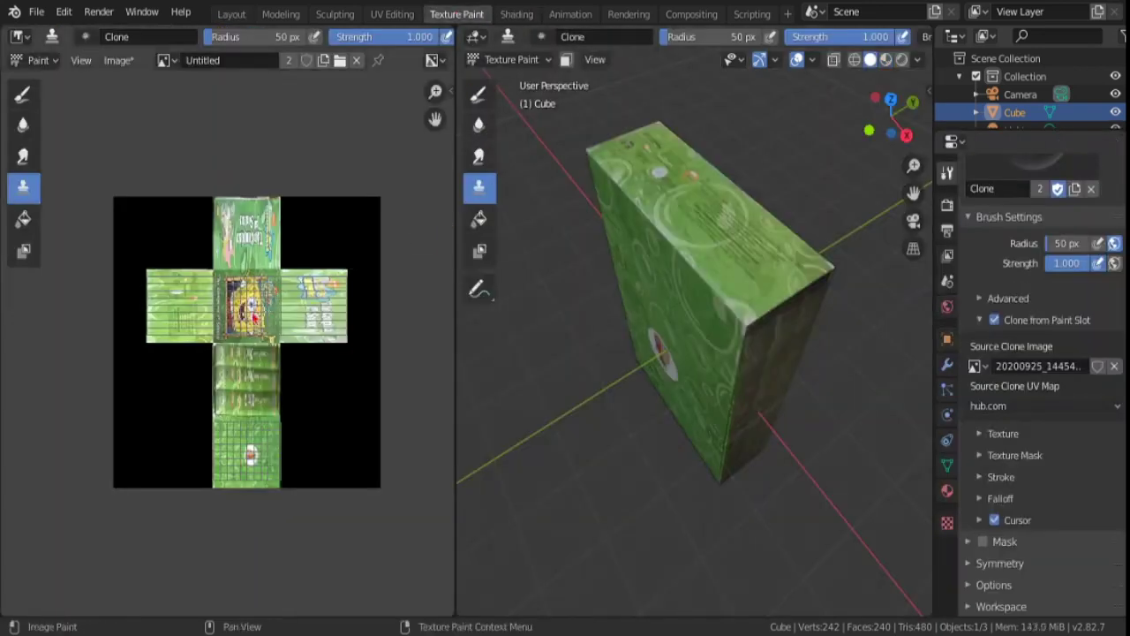
scroll(300, 142, up, 4)
scroll(300, 141, down, 2)
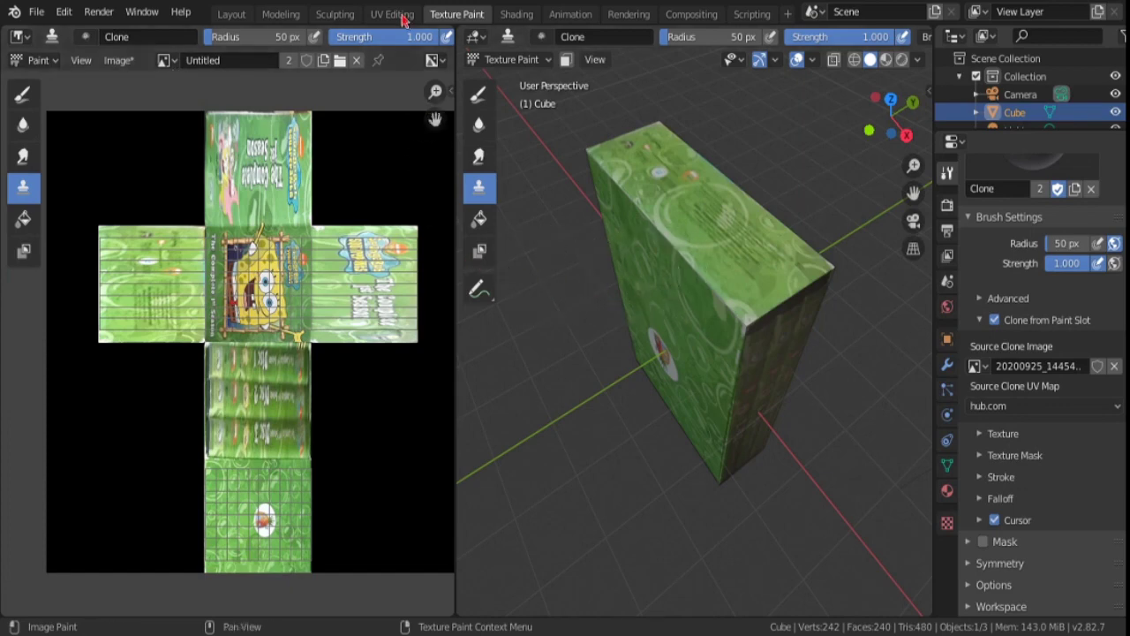
key(ctrl+Page_Up)
key(a)
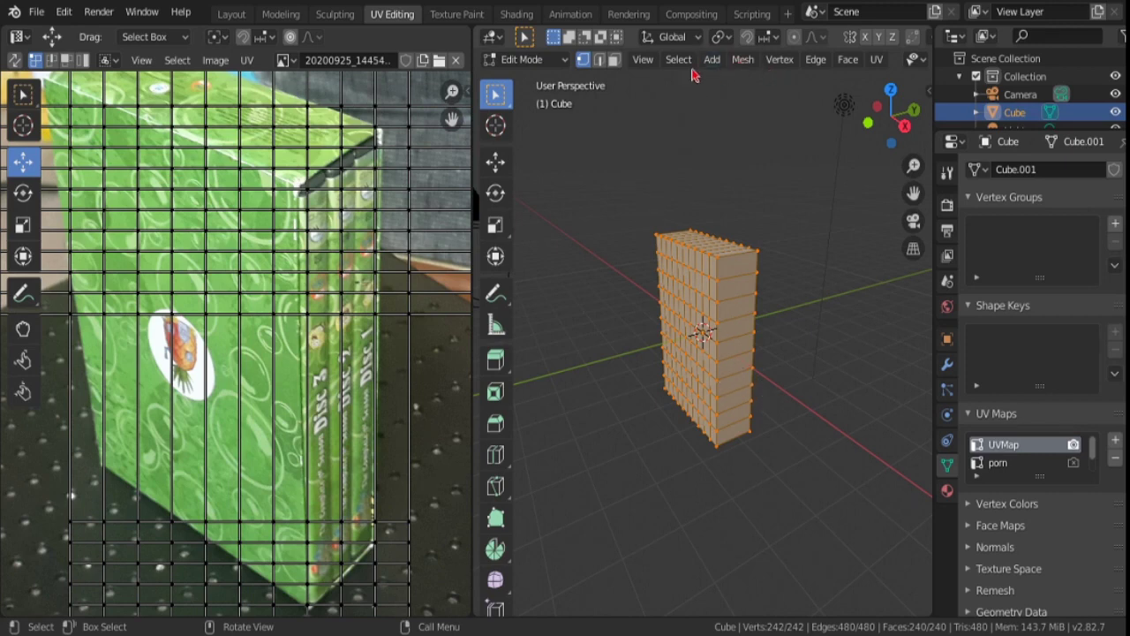
Step: Apply Limited Dissolve so the gridded box collapses to 8 vertices and 6 faces, then orbit to check it
click(740, 60)
mouse_move(764, 445)
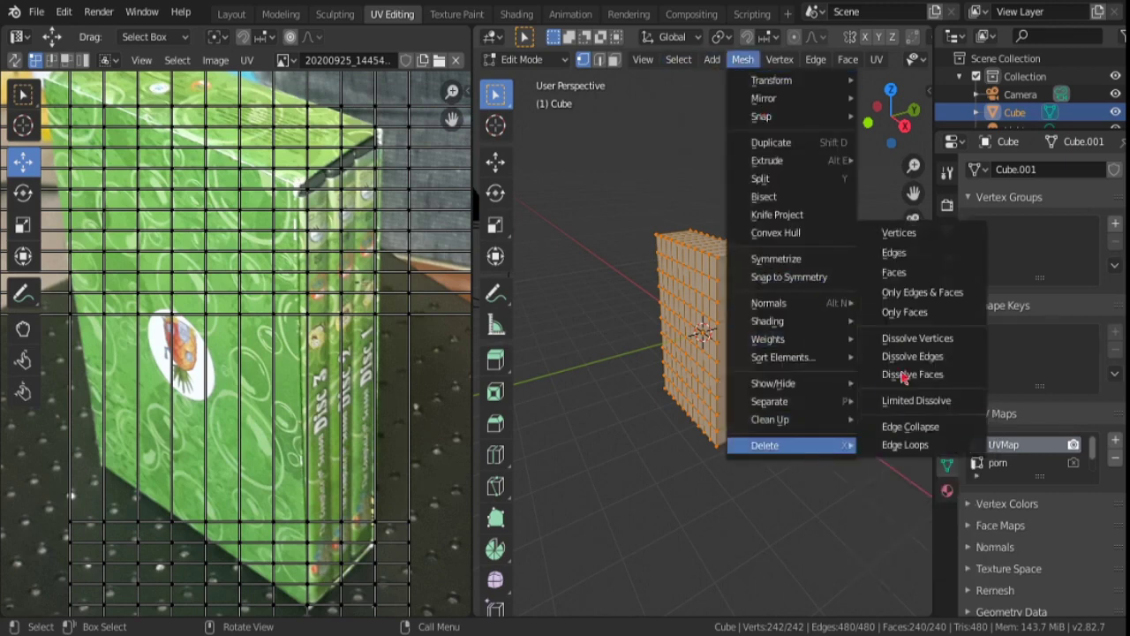
click(915, 400)
mouse_move(751, 396)
middle_down()
mouse_move(649, 361)
mouse_move(530, 415)
middle_up()
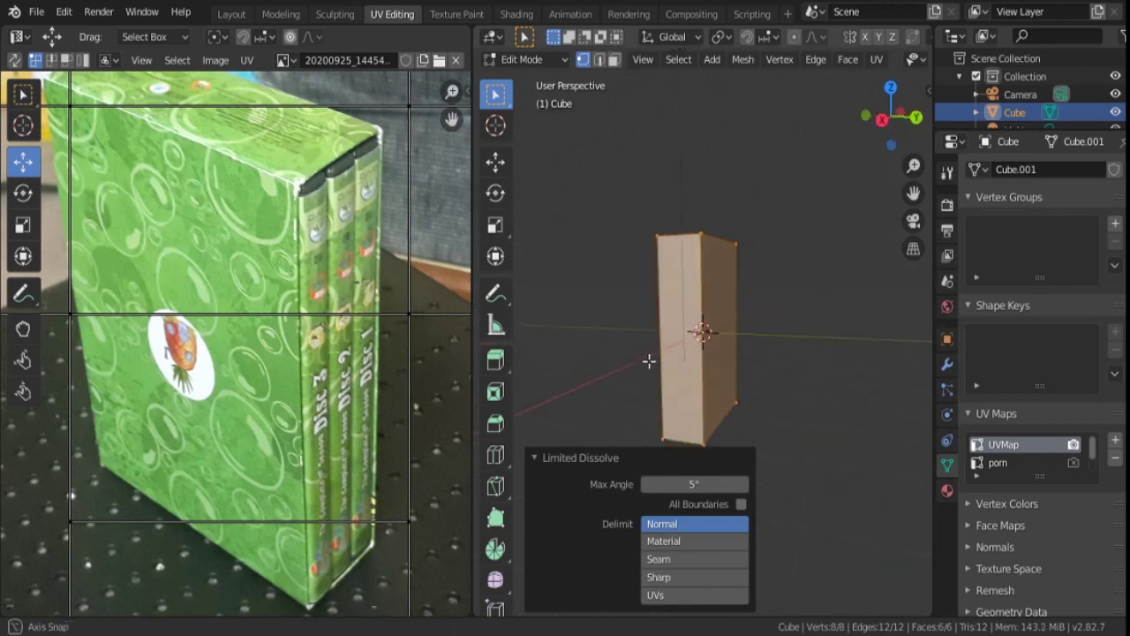
scroll(238, 318, down, 3)
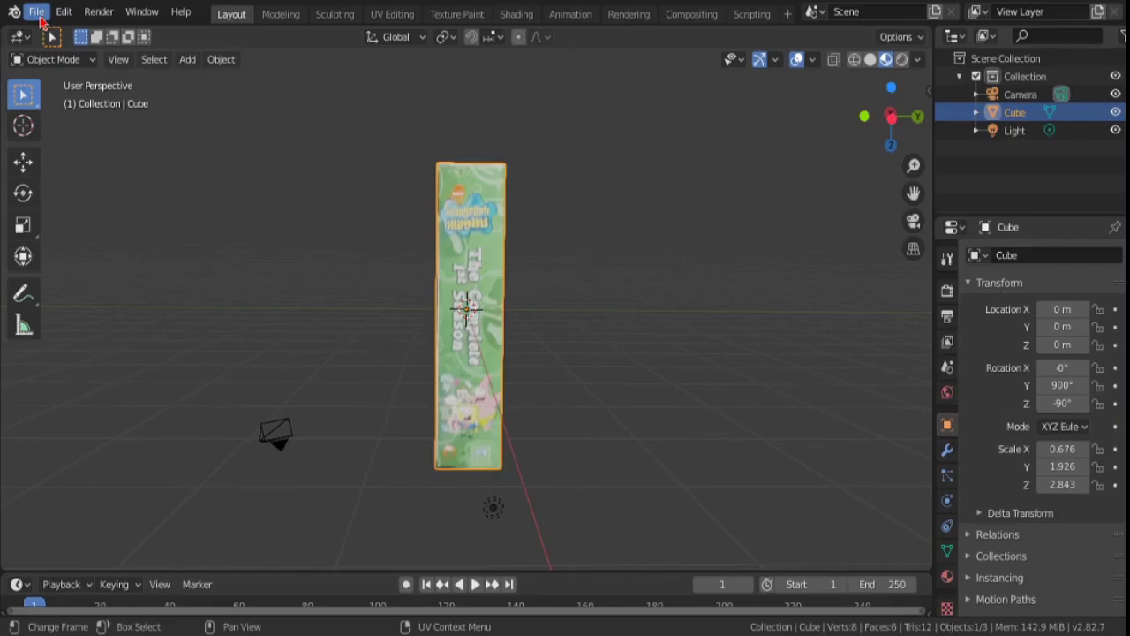
click(36, 13)
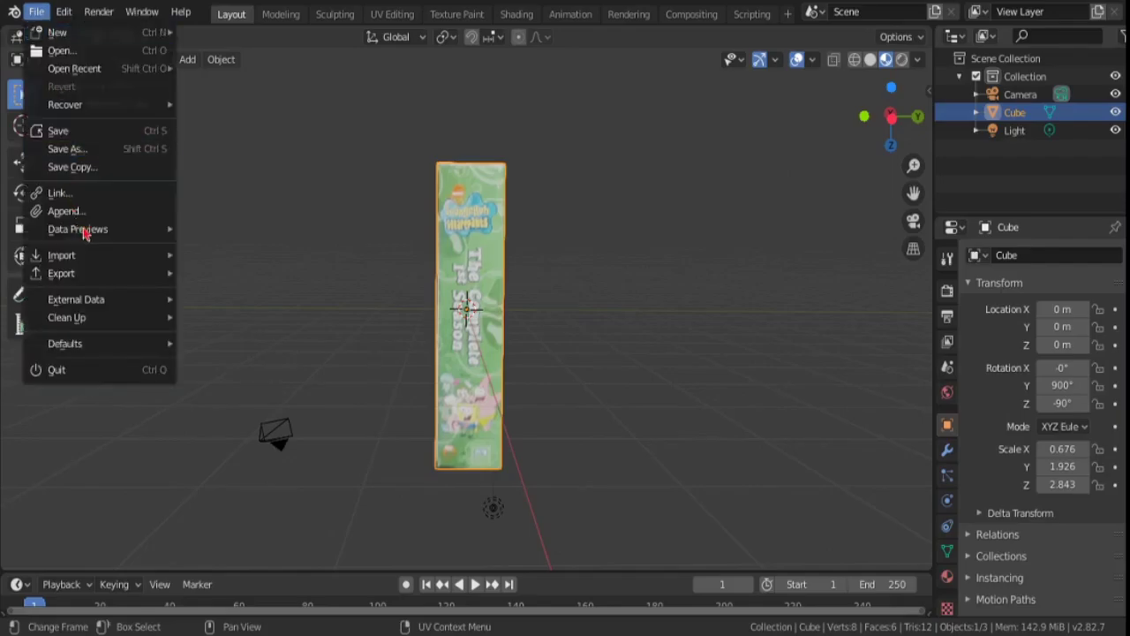
mouse_move(590, 317)
middle_down()
mouse_move(613, 330)
mouse_move(656, 307)
mouse_move(567, 341)
middle_up()
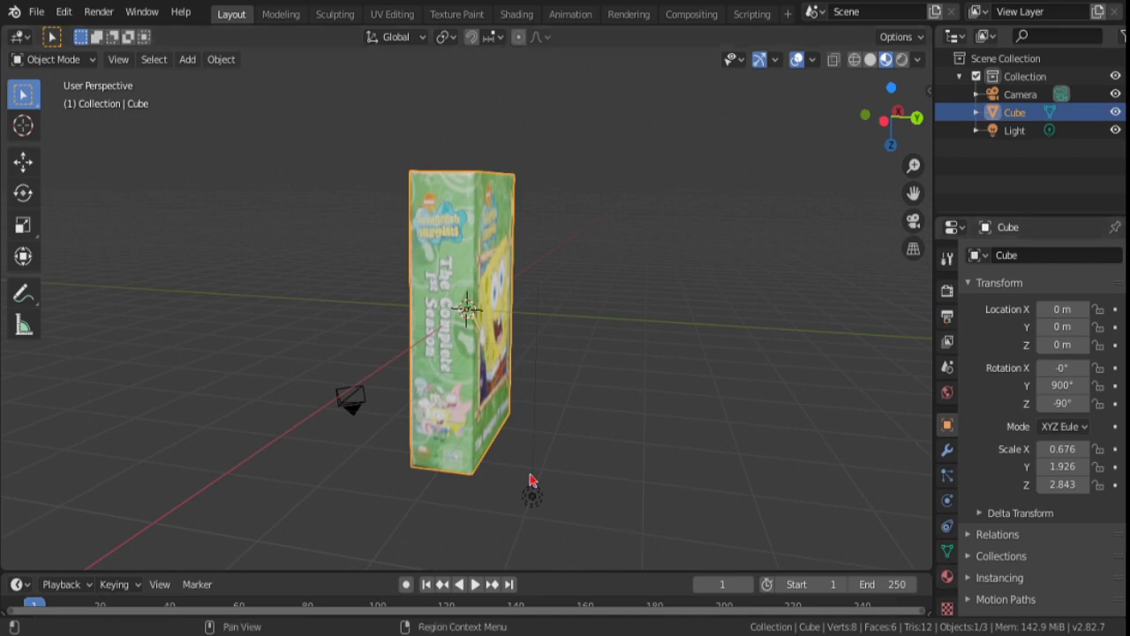
Step: Export the simplified box as Wavefront OBJ (untitled.obj) into the spongebob folder
click(46, 15)
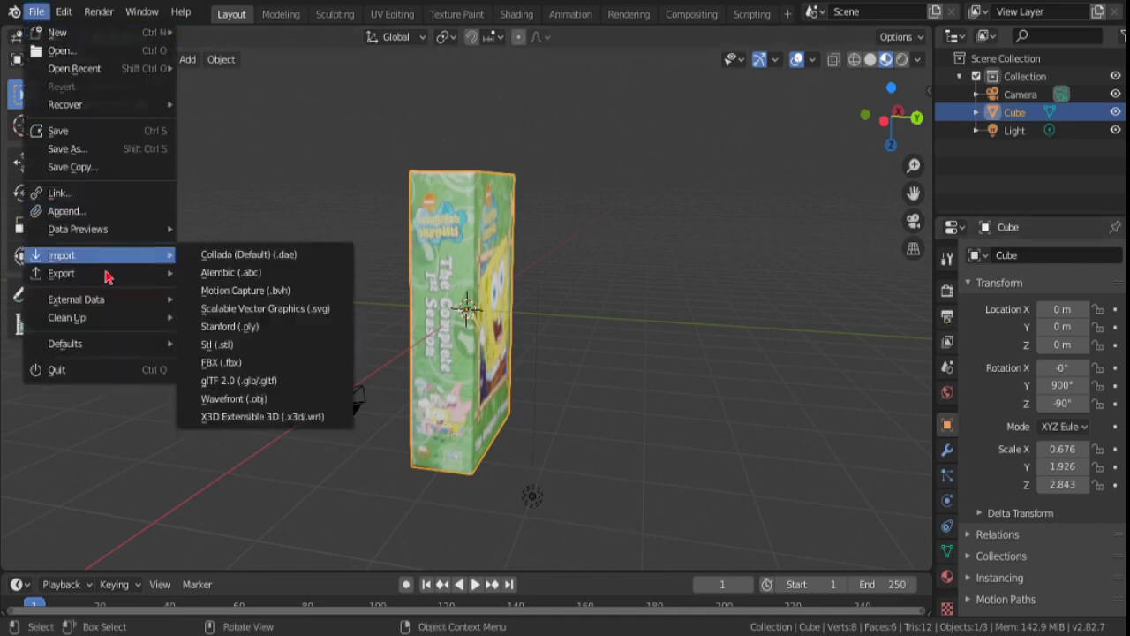
mouse_move(62, 273)
click(233, 416)
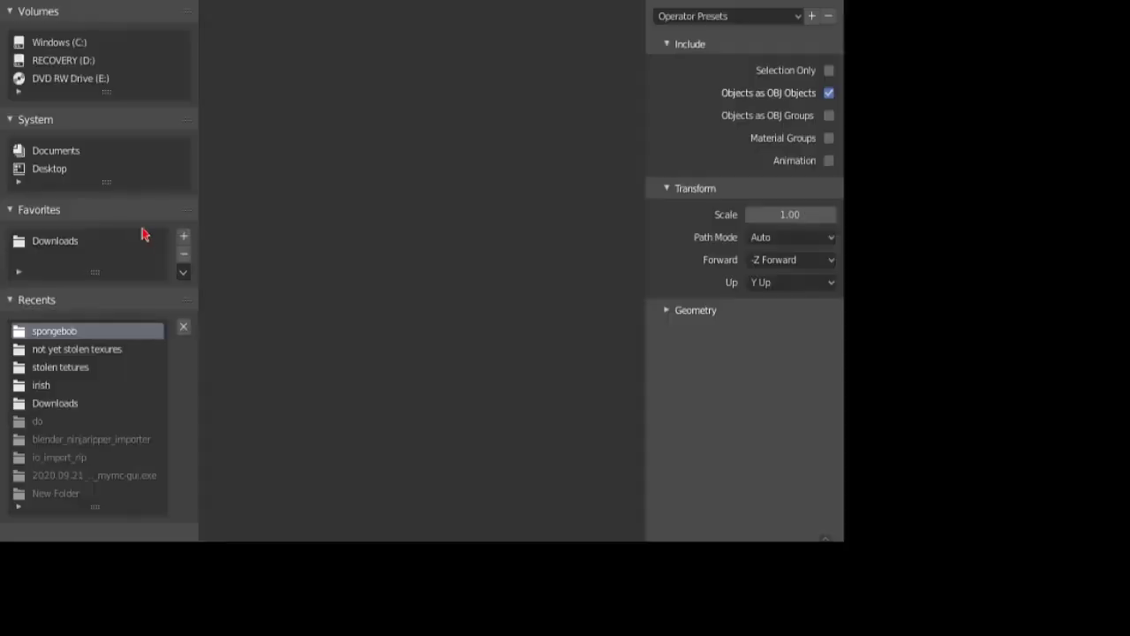
click(667, 530)
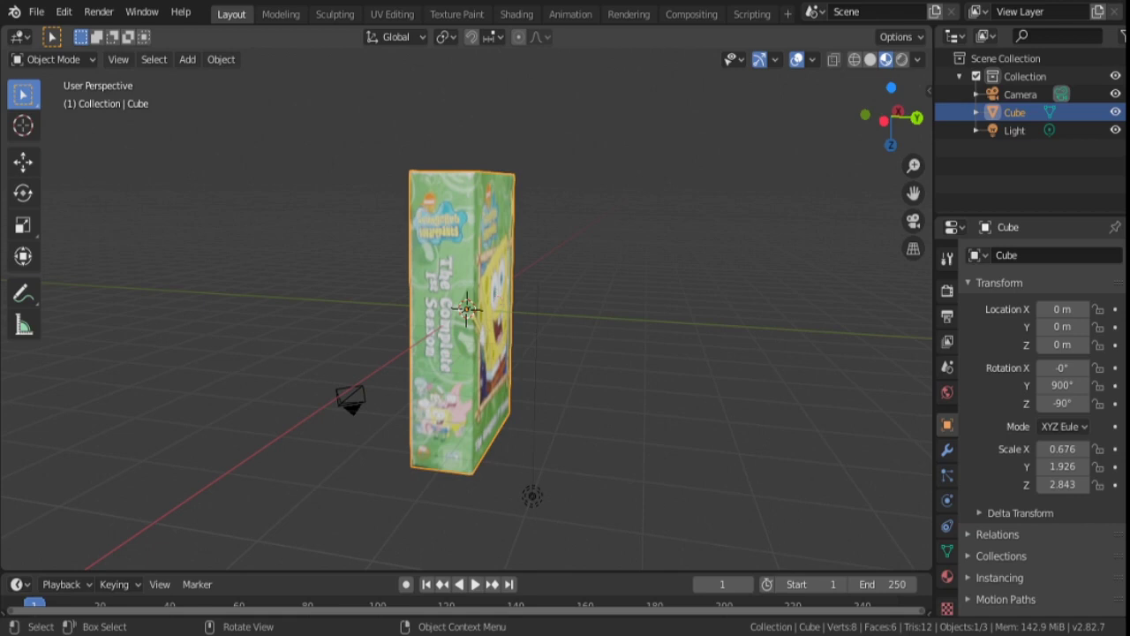
Step: Save the painted texture as Untitled.png in Desktop > modle > spongebob via Image > Save As
click(459, 15)
click(120, 60)
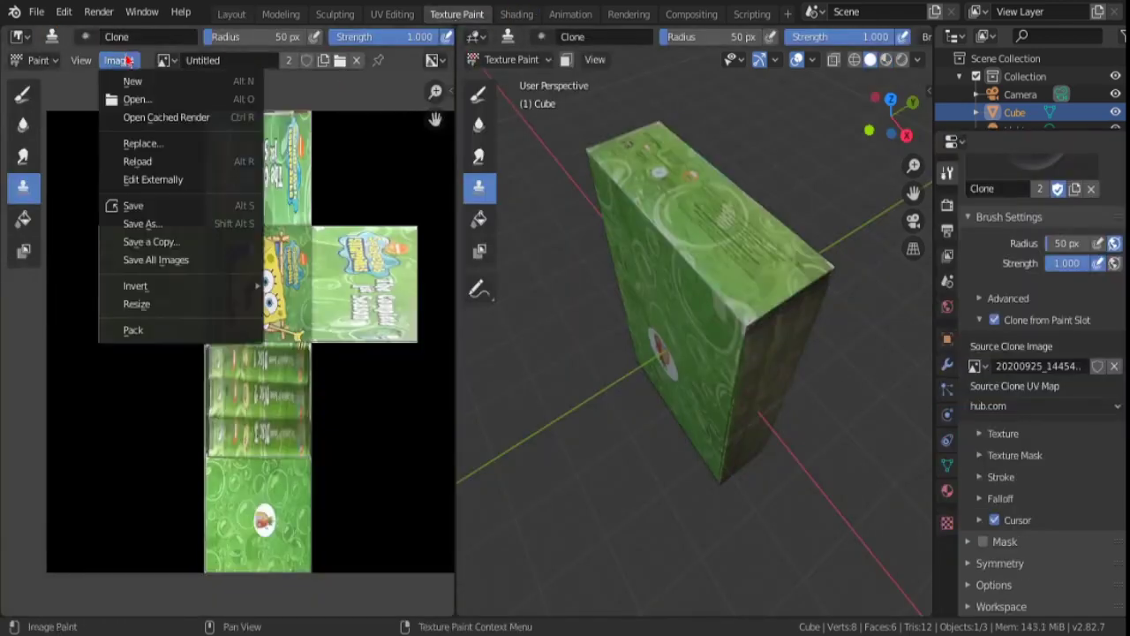
click(141, 205)
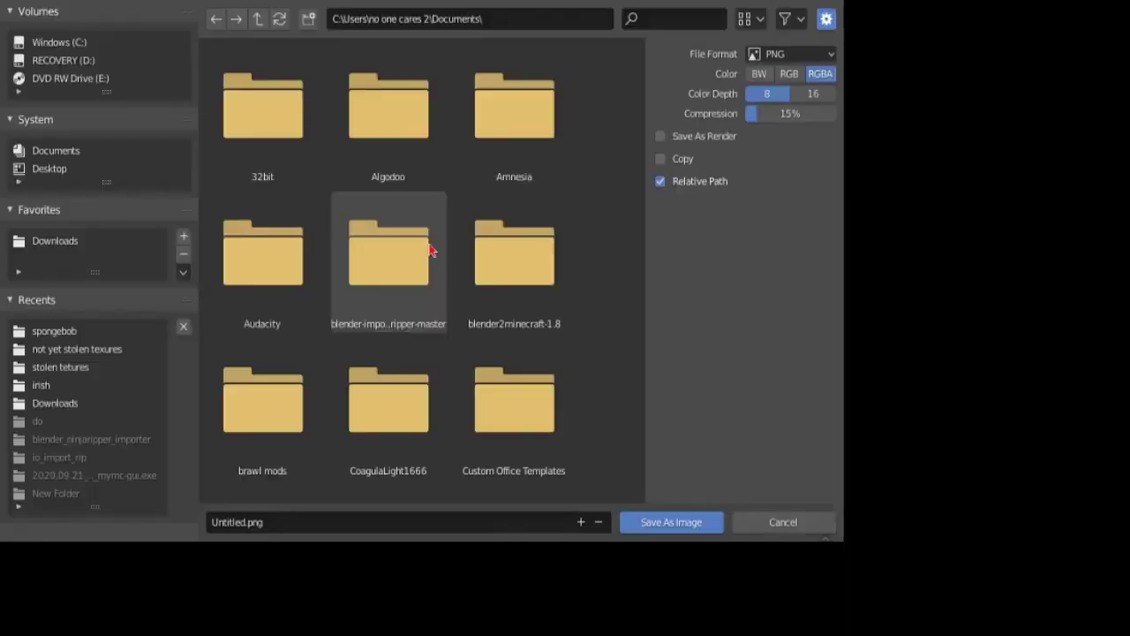
click(59, 248)
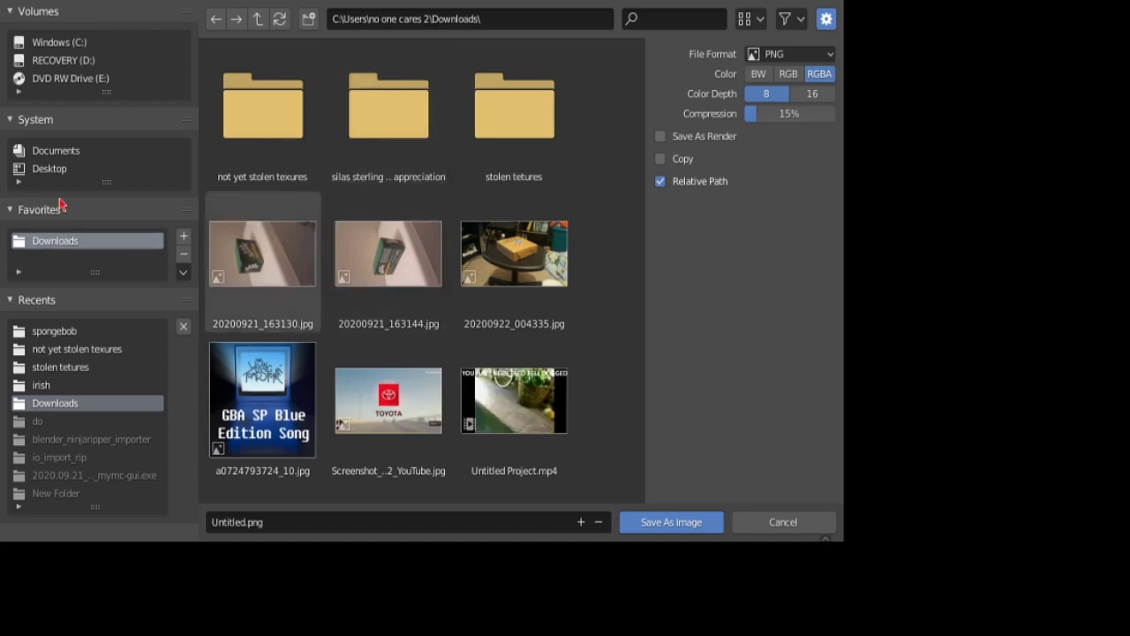
click(75, 167)
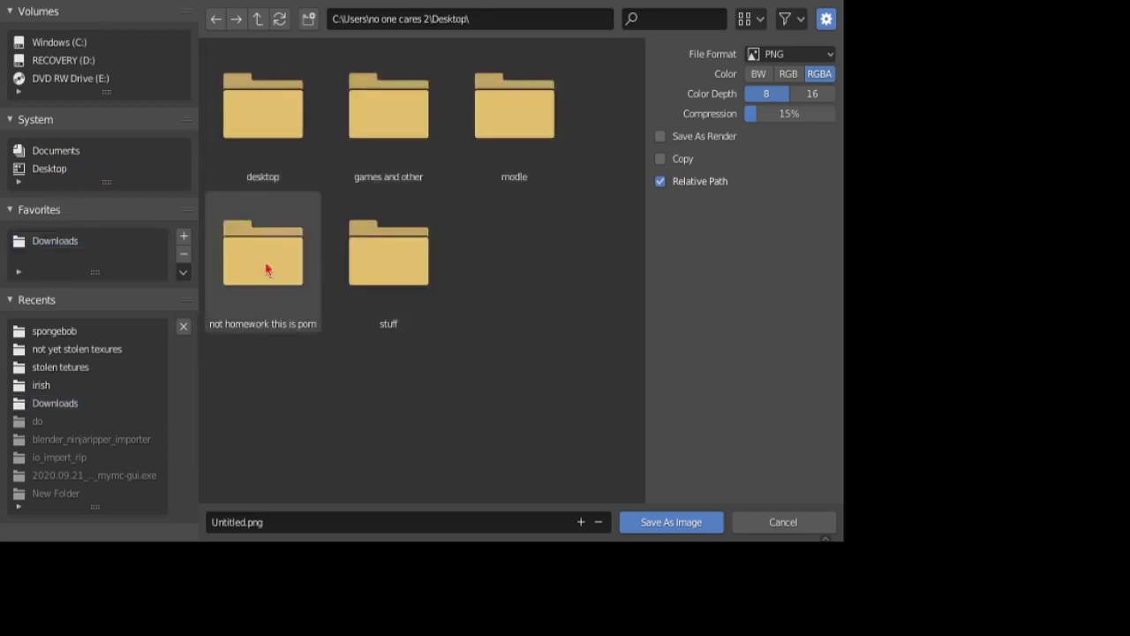
double_click(548, 142)
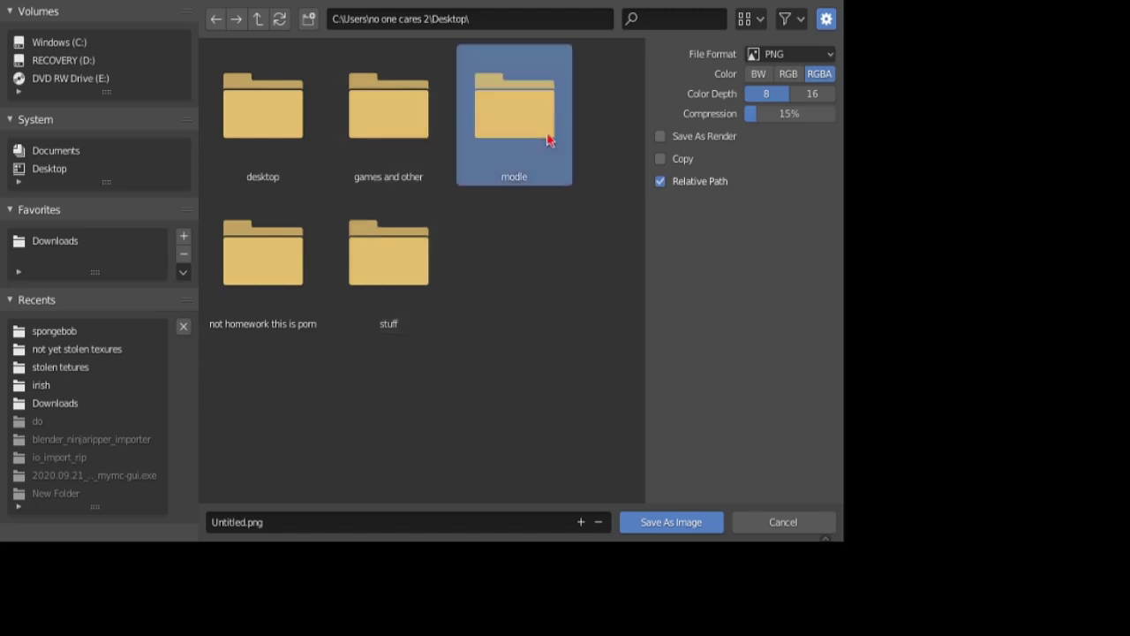
scroll(267, 335, down, 2)
double_click(270, 326)
click(649, 520)
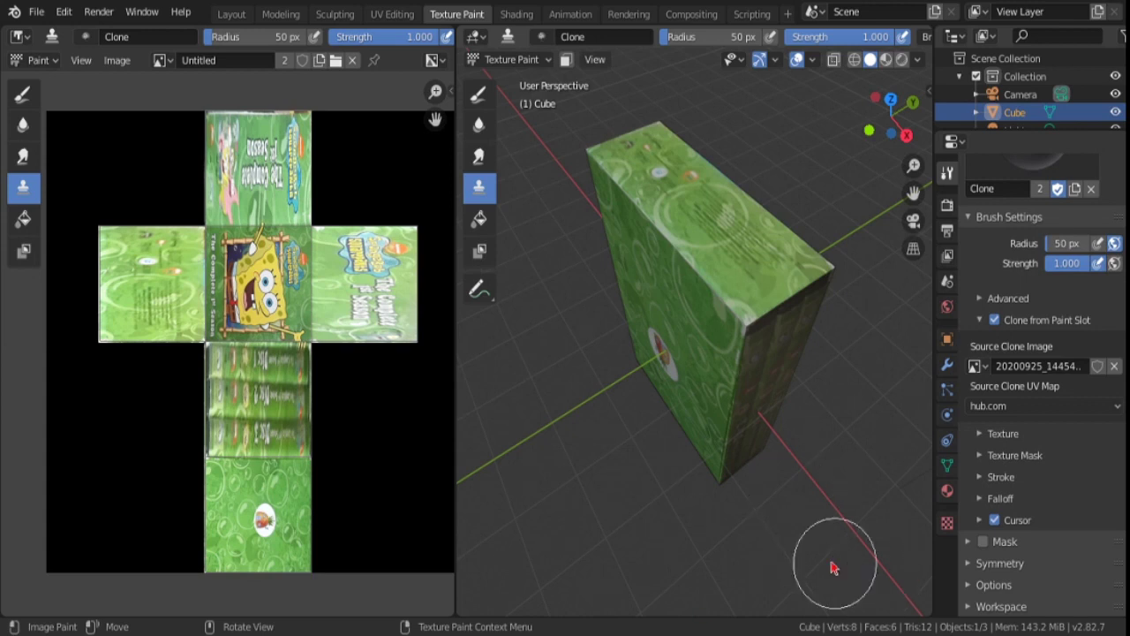
middle_drag(680, 462, 583, 368)
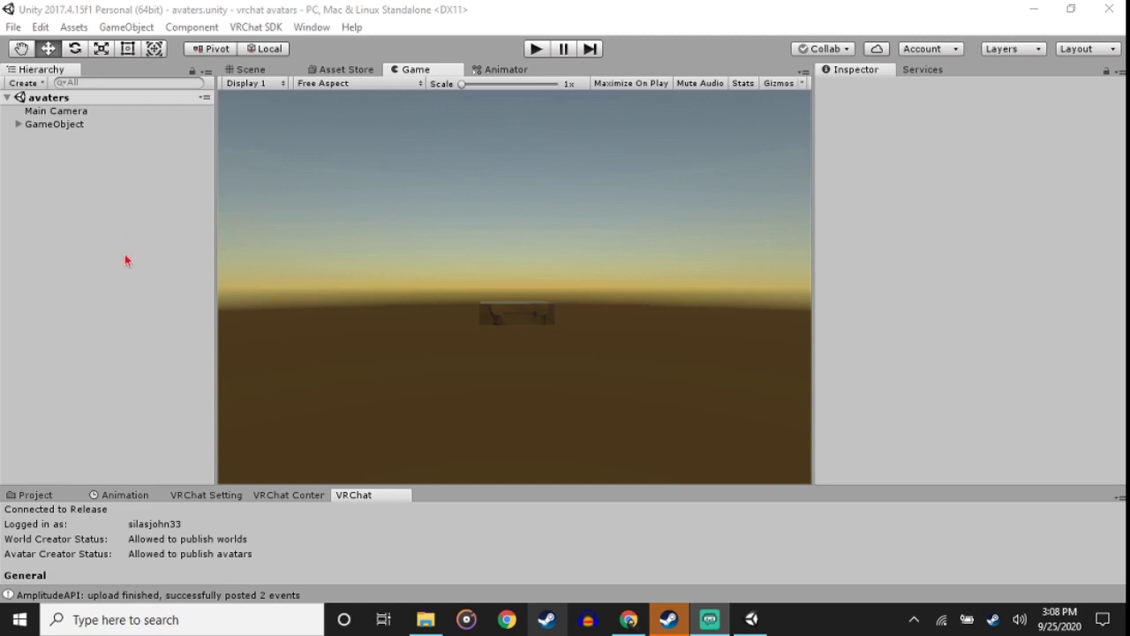
Step: Switch to the Scene view and delete the GameObject holding the contactless delivery box from the Hierarchy
click(251, 70)
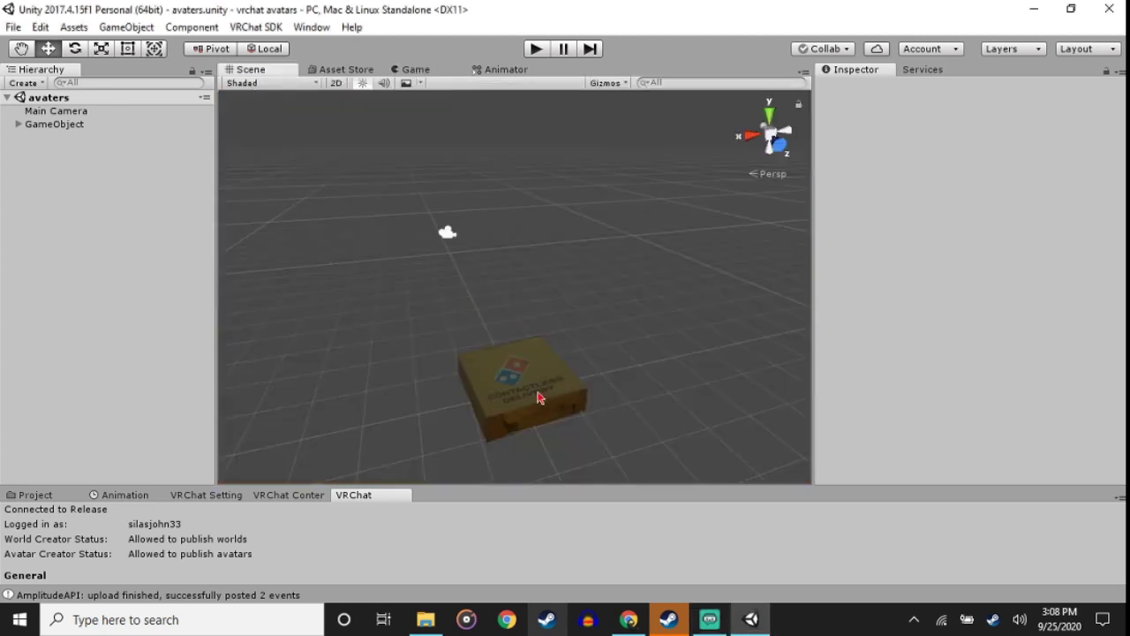
scroll(540, 397, up, 2)
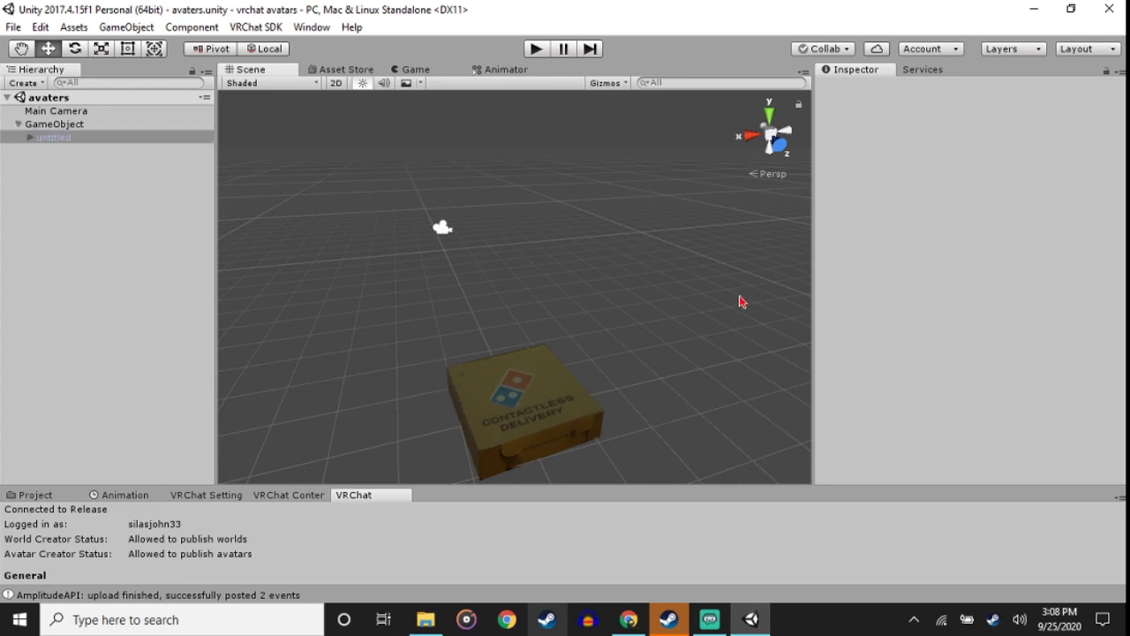
click(75, 138)
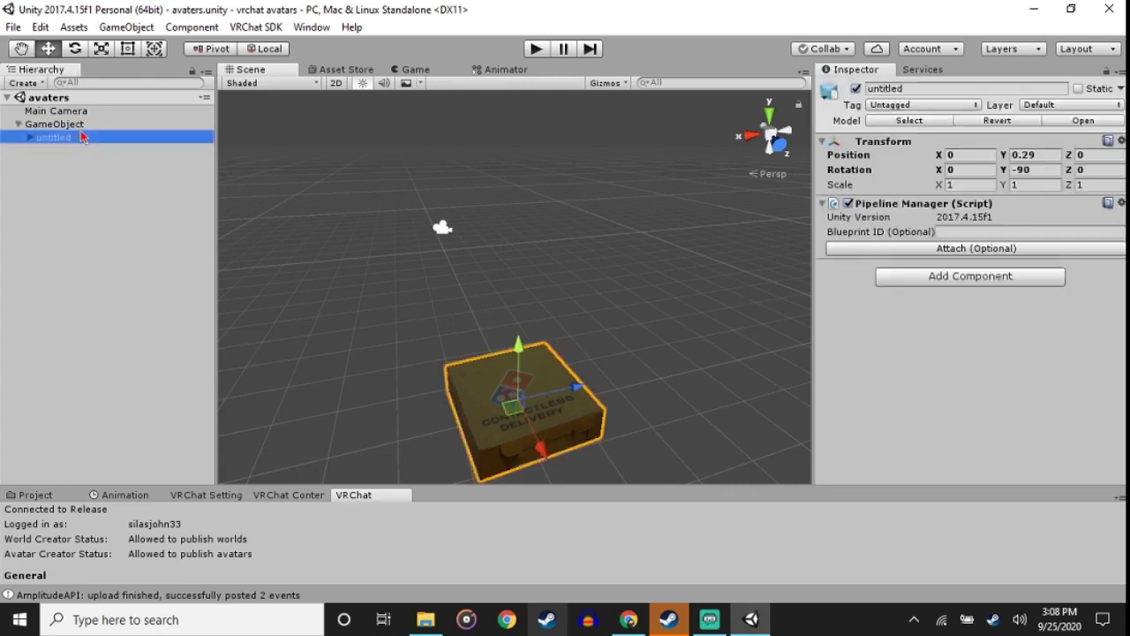
click(70, 124)
right_click(137, 241)
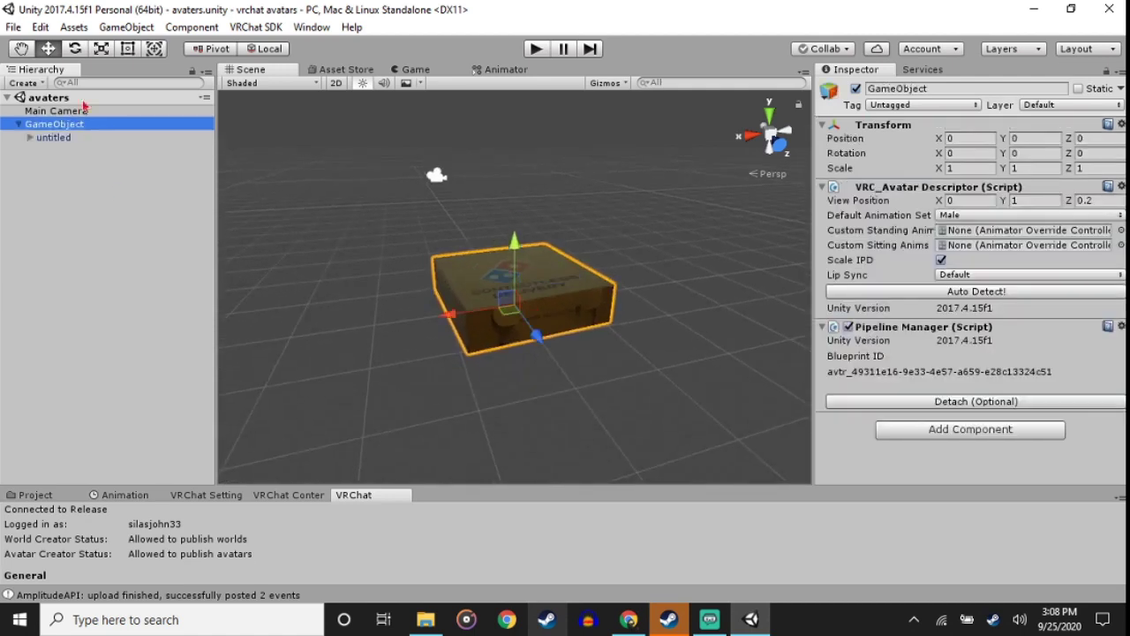
right_click(105, 205)
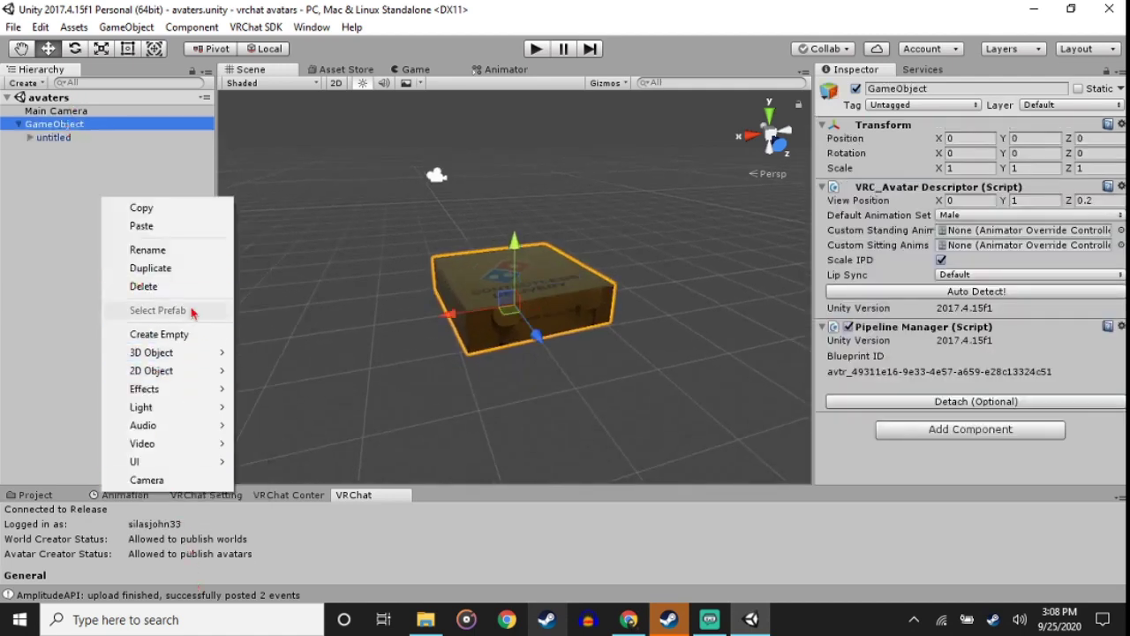
click(177, 287)
Step: In File Explorer, browse to Desktop > modle and check the spongebob folder's files
click(429, 621)
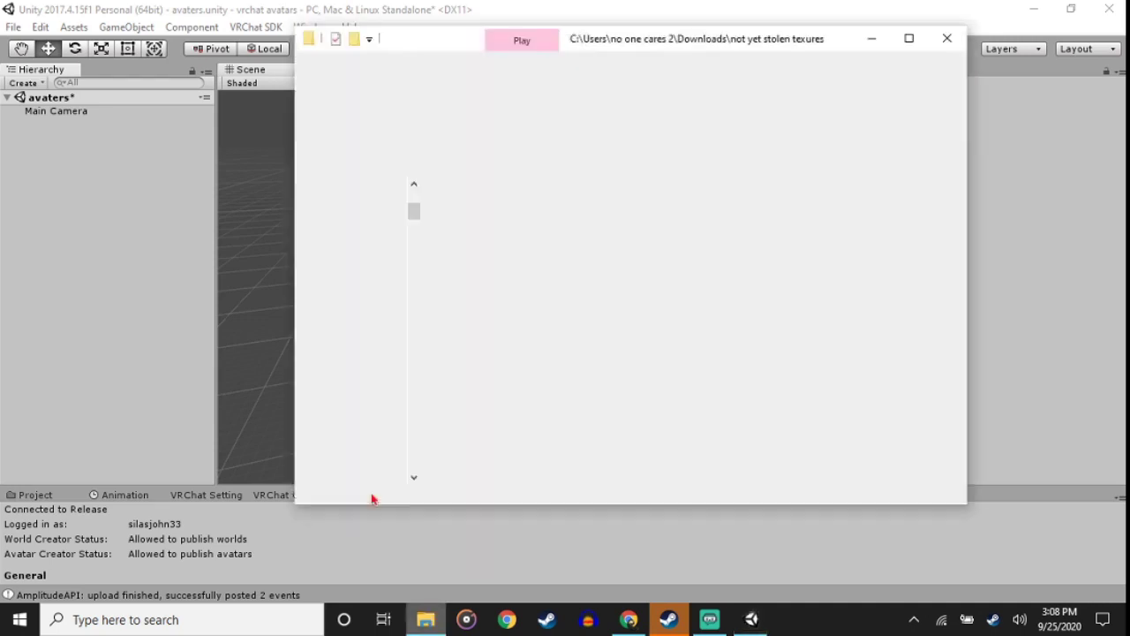
scroll(344, 327, up, 1)
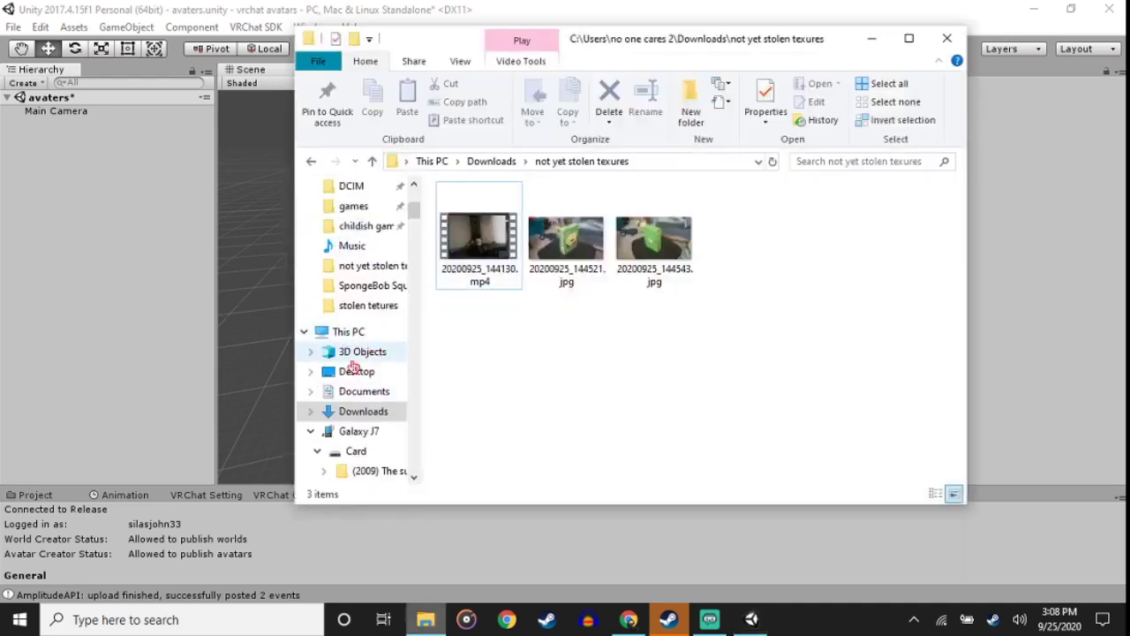
click(353, 375)
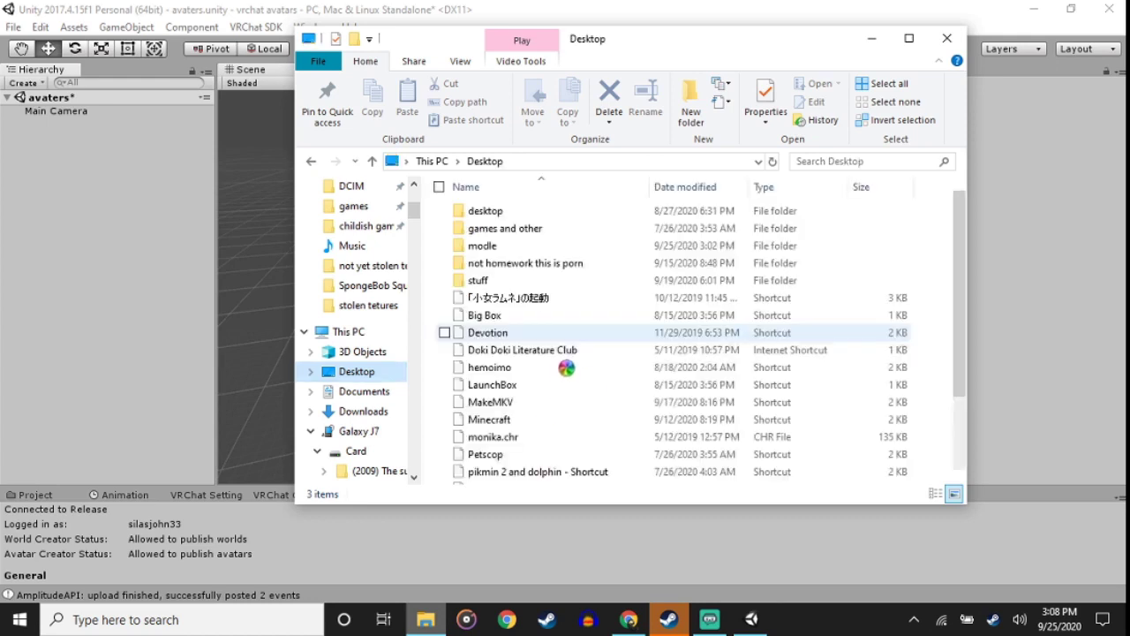
double_click(488, 248)
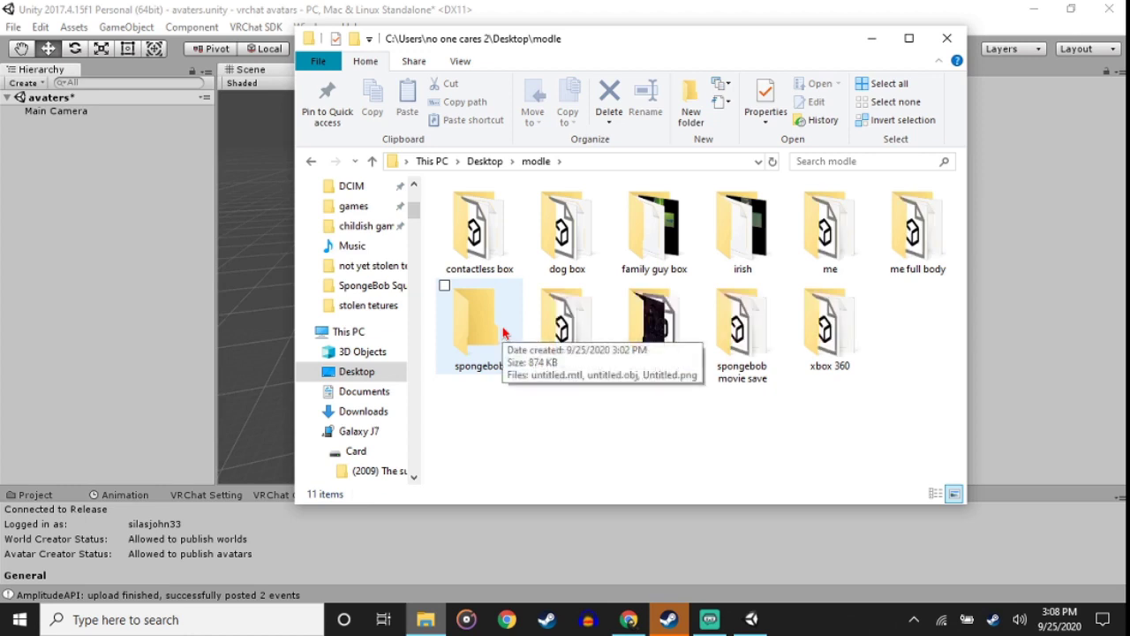
double_click(503, 332)
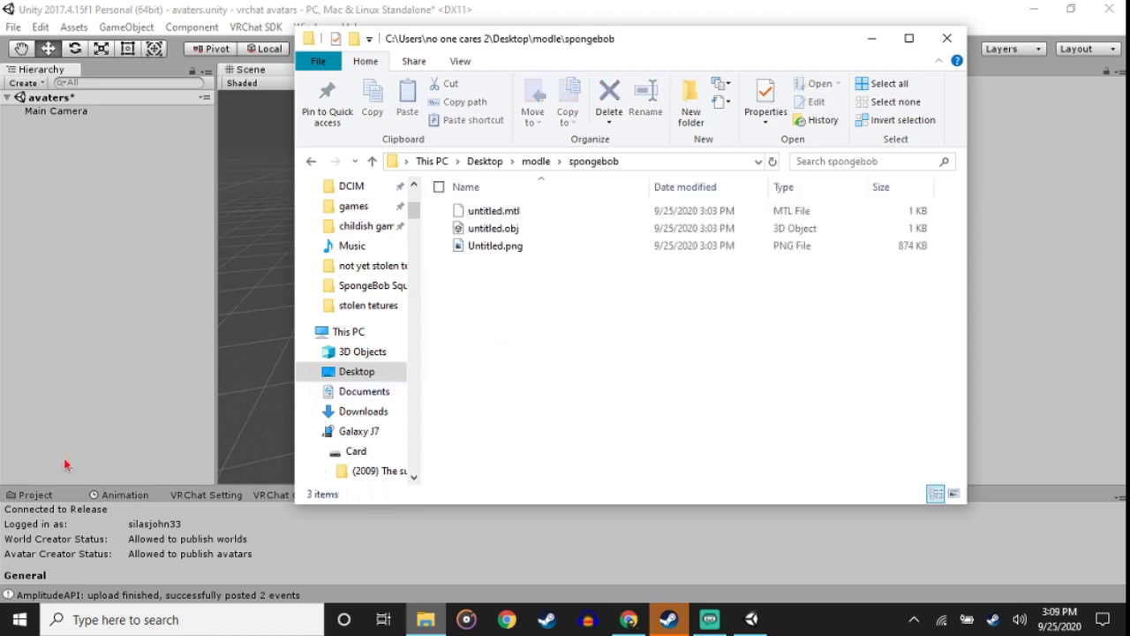
Step: Enlarge Unity's Project panel, show the Assets root, and drag the spongebob folder into Assets
click(59, 501)
click(48, 495)
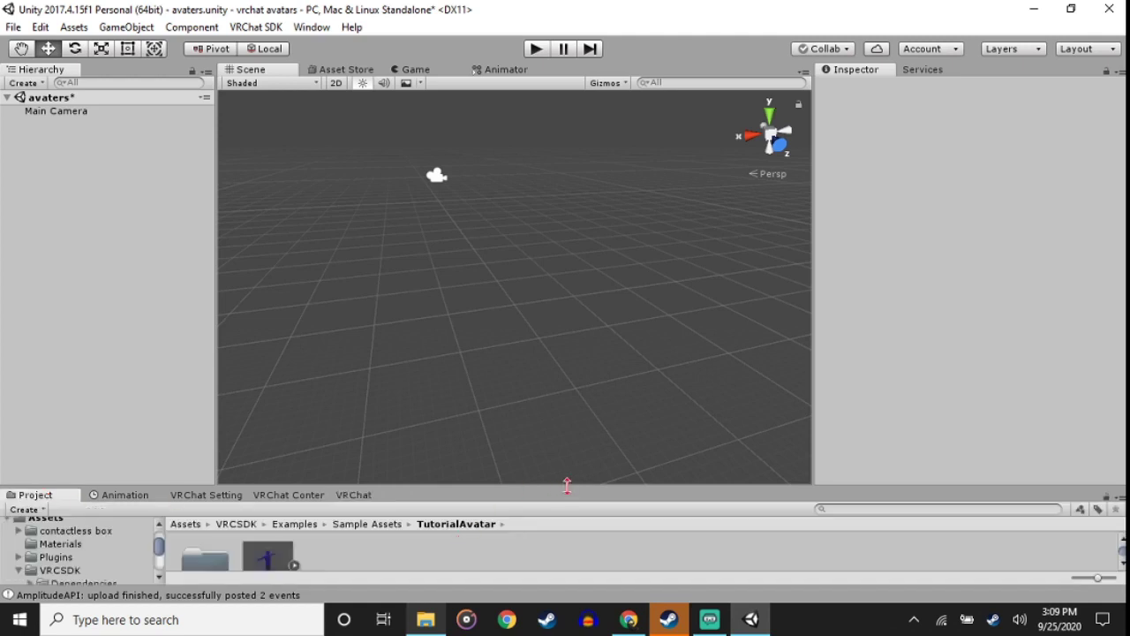
drag(566, 484, 567, 362)
click(185, 399)
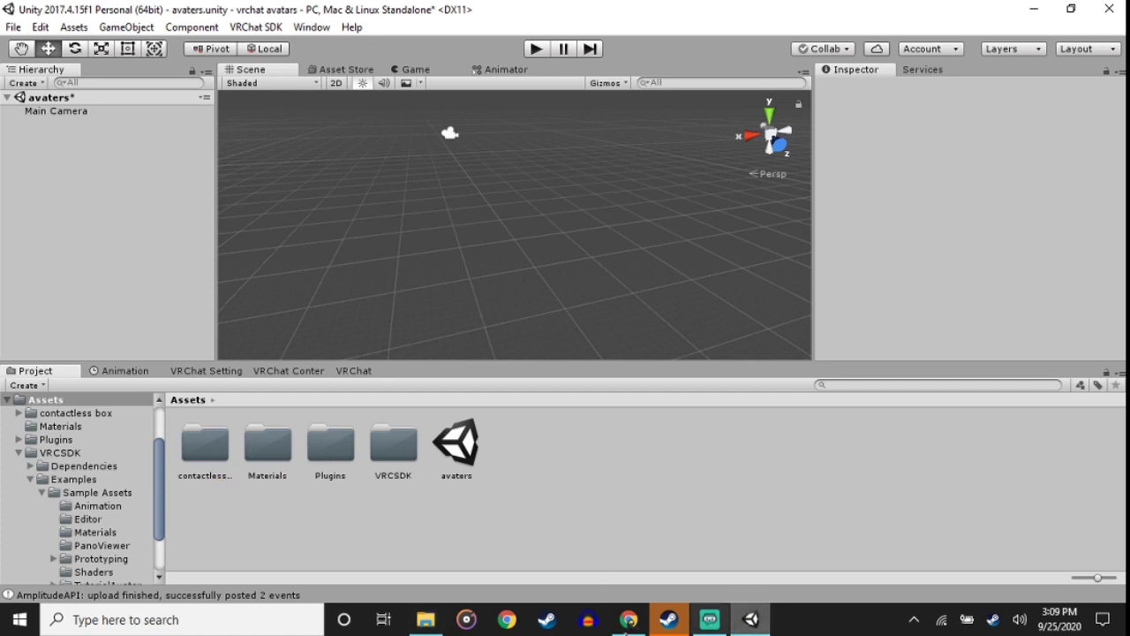
click(425, 618)
click(532, 161)
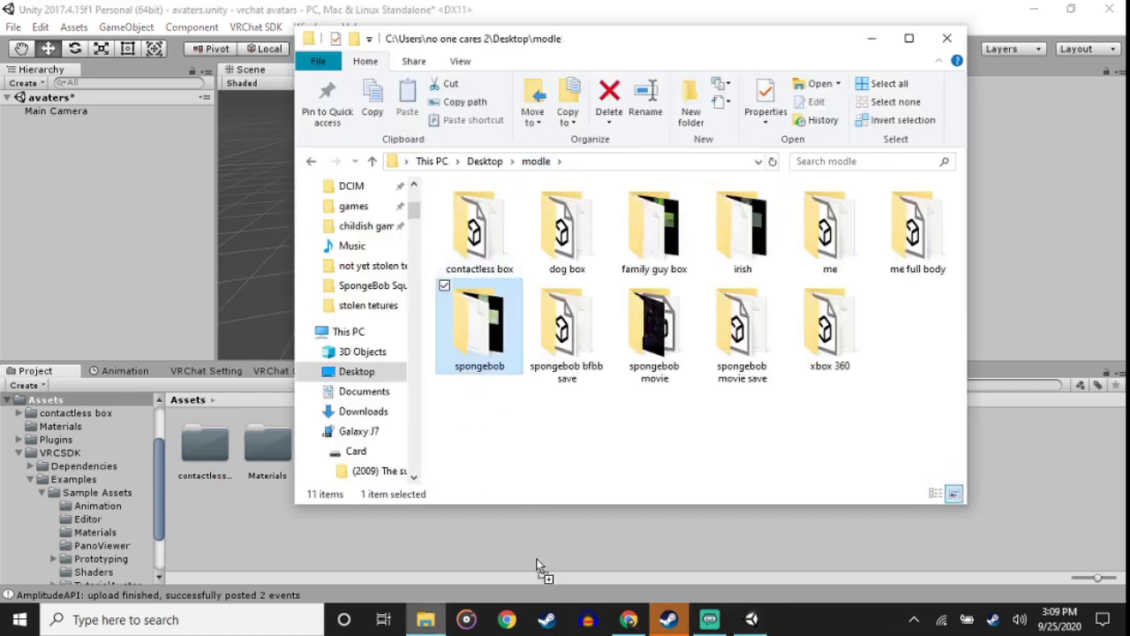
drag(531, 513, 597, 539)
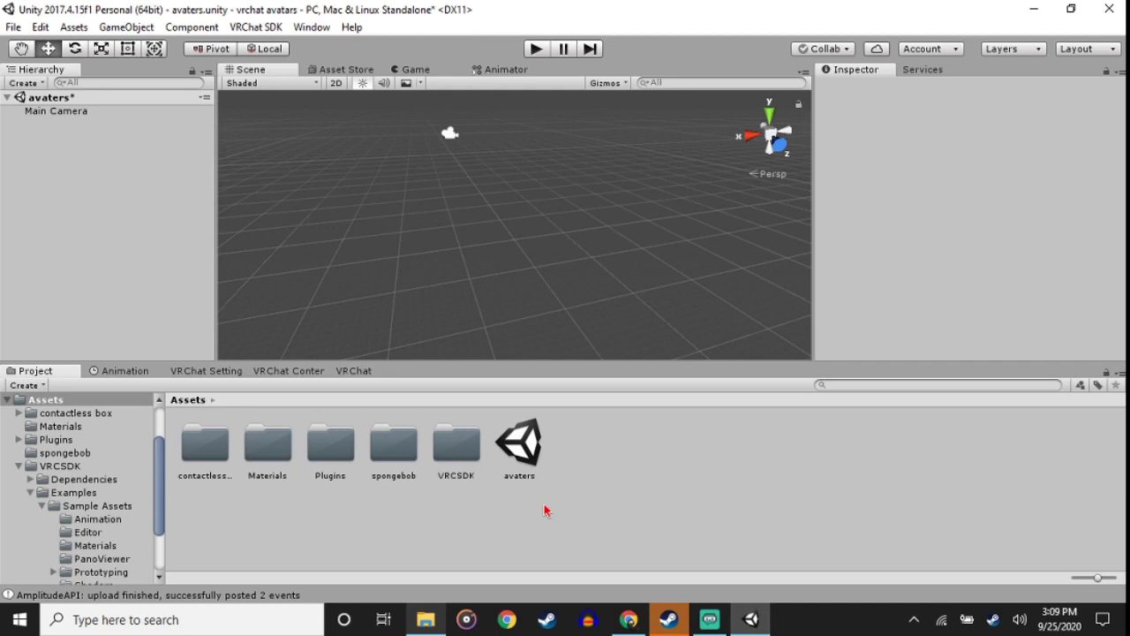
Step: Place the spongebob untitled model into the scene at position 0, 0, 0
double_click(394, 445)
click(344, 465)
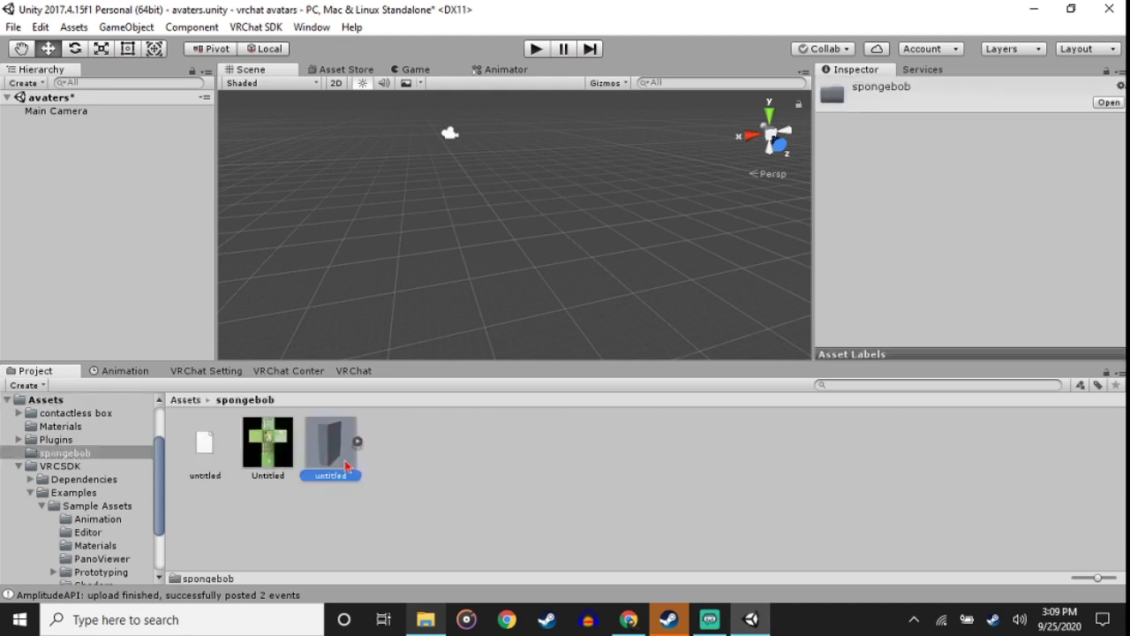
drag(344, 466, 463, 242)
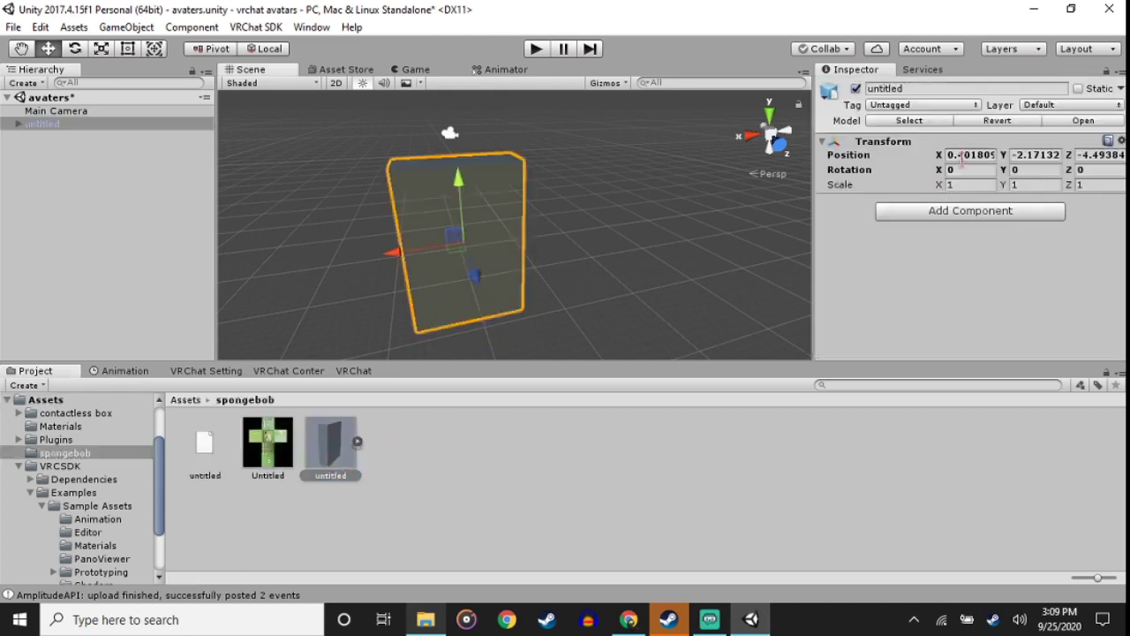
click(948, 156)
text(0)
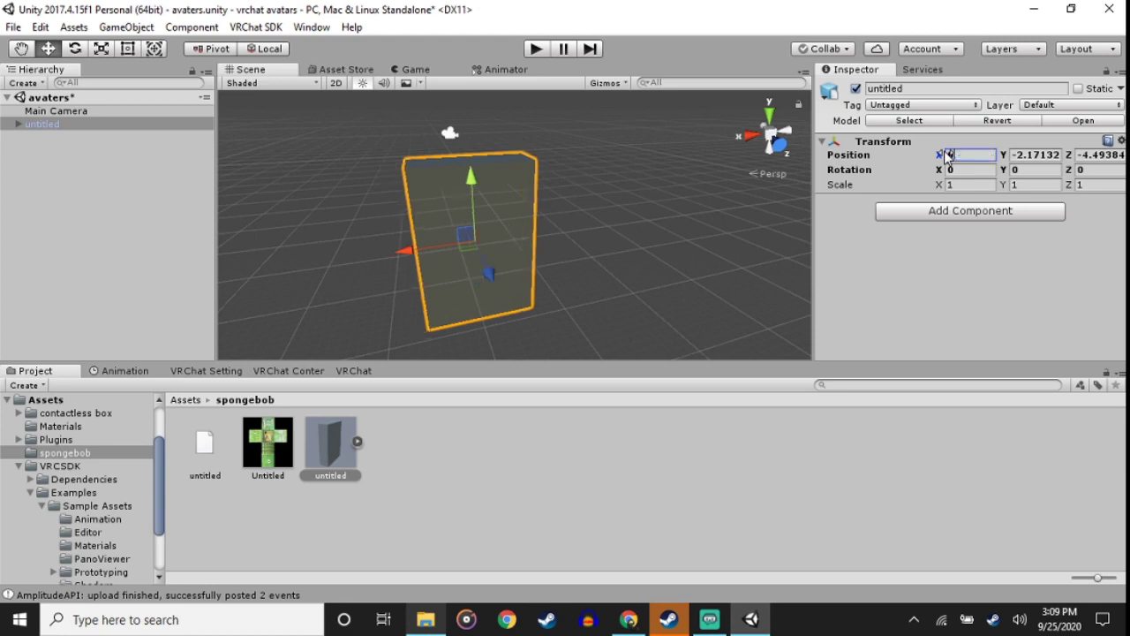
click(1060, 155)
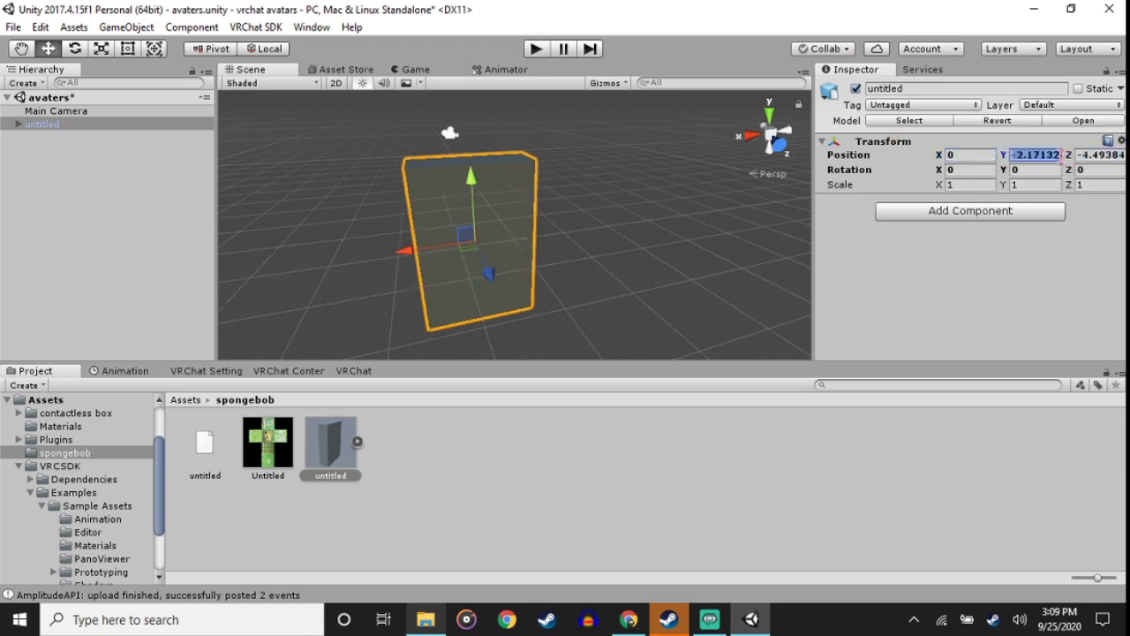
text(0)
key(Tab)
text(0)
click(723, 210)
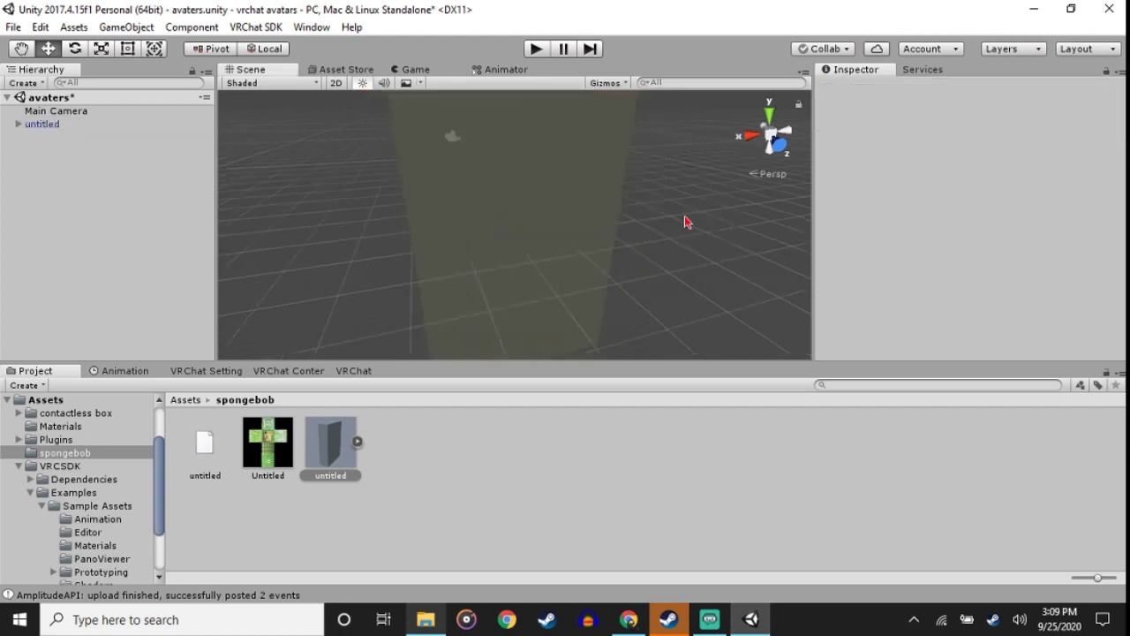
click(546, 198)
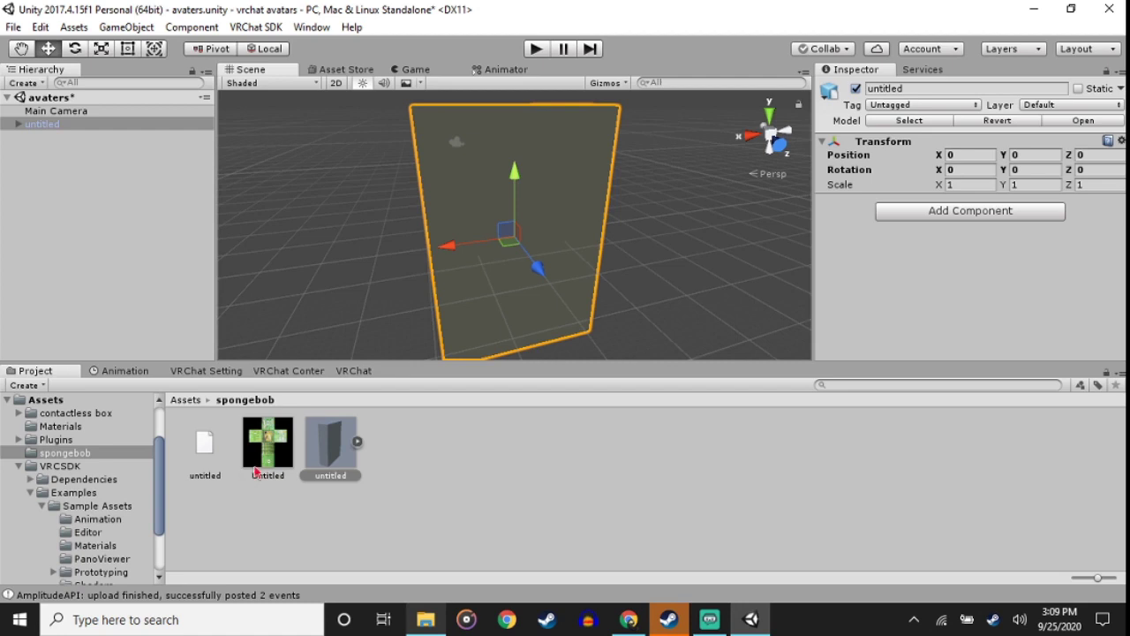
Step: Drag the Untitled SpongeBob texture onto the placed box model
mouse_move(270, 467)
mouse_down()
mouse_move(262, 461)
mouse_move(510, 168)
mouse_up()
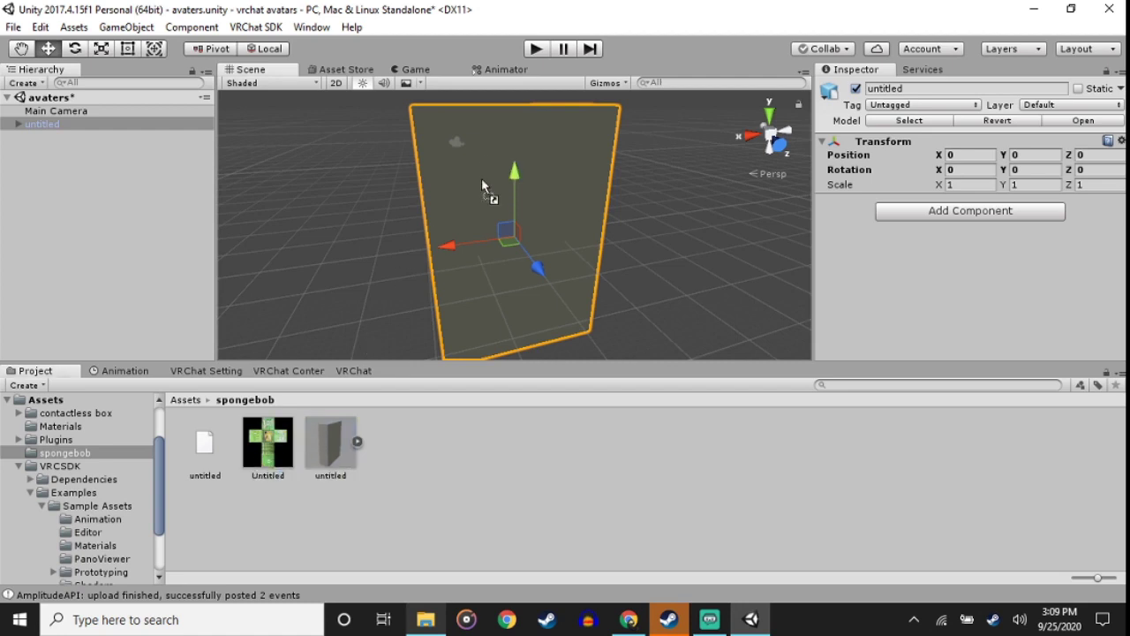
mouse_move(451, 279)
right_down()
mouse_move(671, 285)
mouse_move(237, 236)
mouse_move(497, 253)
mouse_move(500, 189)
mouse_move(436, 239)
mouse_move(606, 196)
right_up()
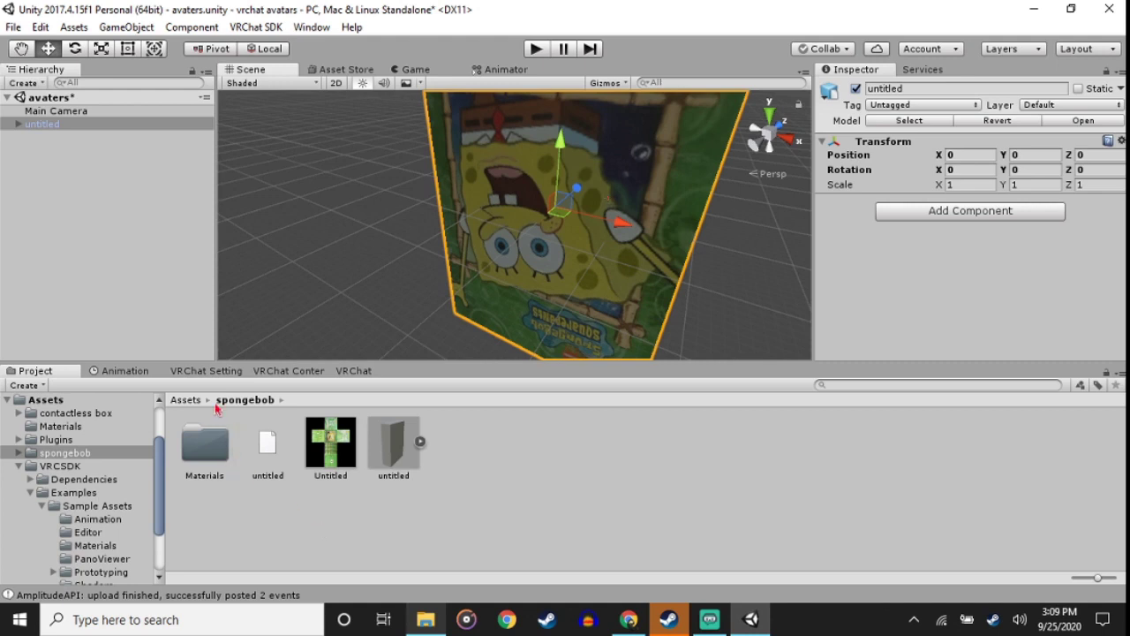
click(200, 407)
click(427, 618)
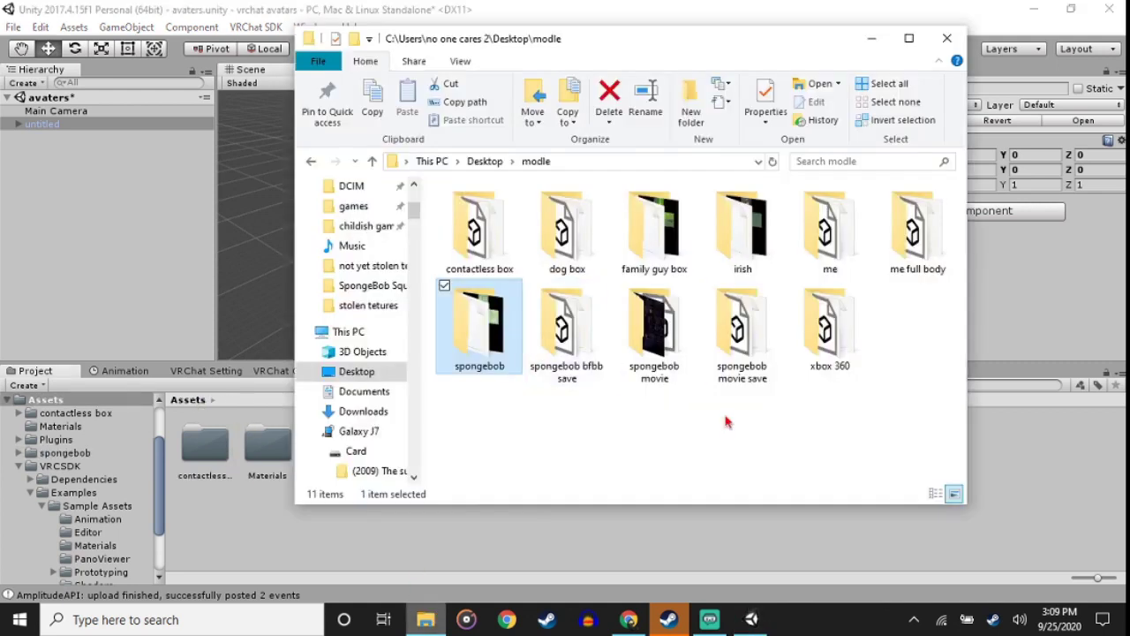
Step: Click through the irish, family guy box and contactless box folders in Explorer, then return to Unity
click(705, 435)
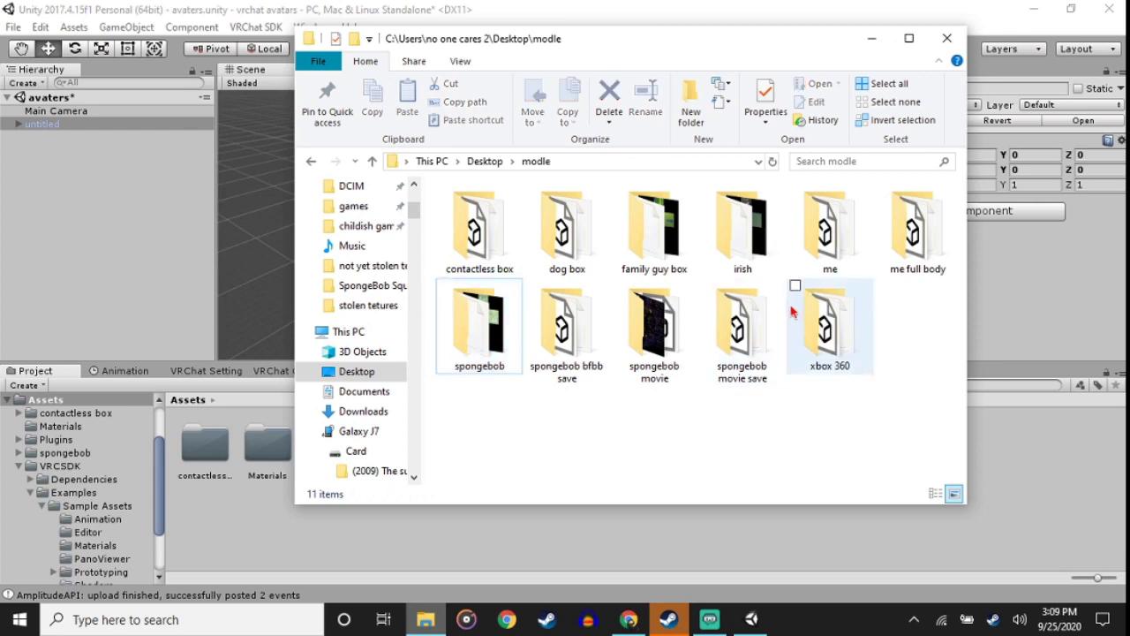
click(755, 255)
ctrl+click(654, 242)
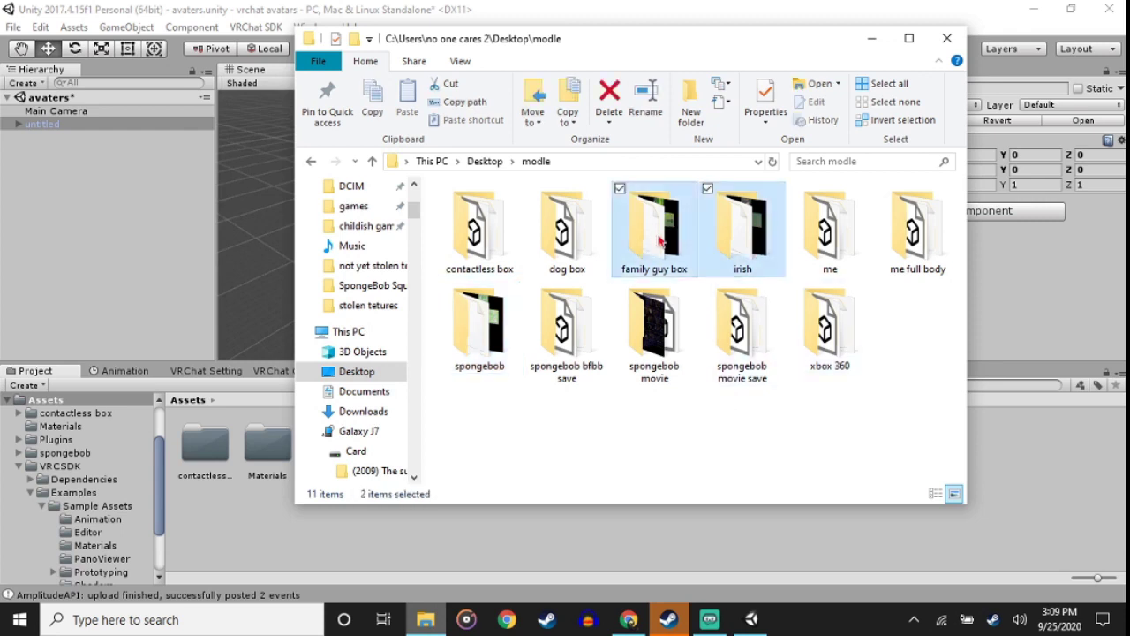
drag(658, 240, 660, 251)
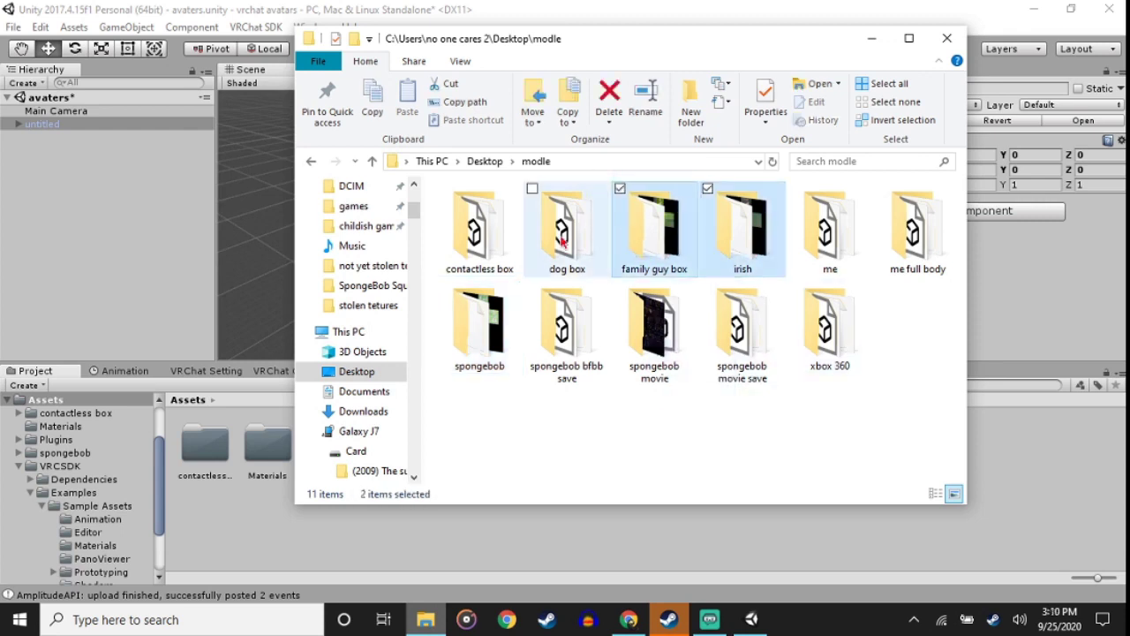
shift+click(492, 250)
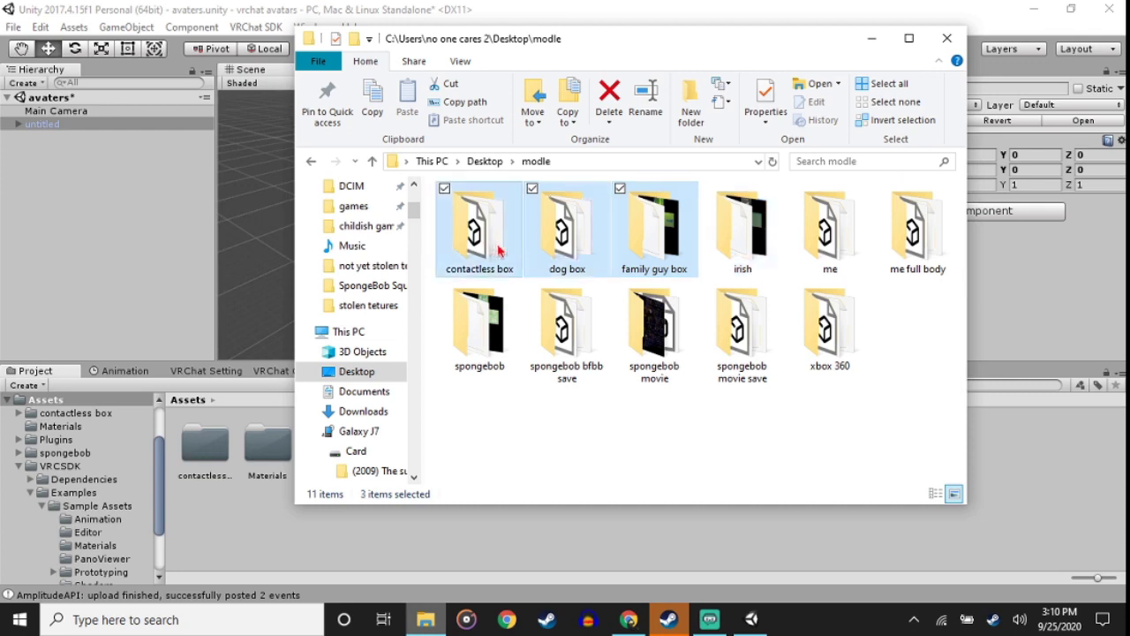
click(697, 249)
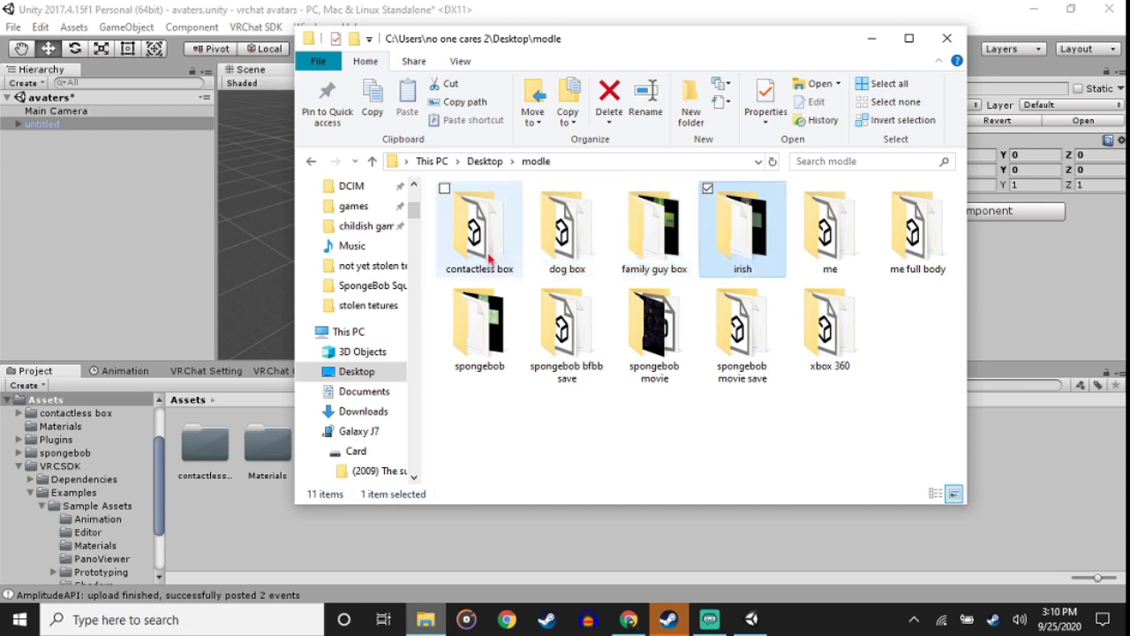
click(212, 490)
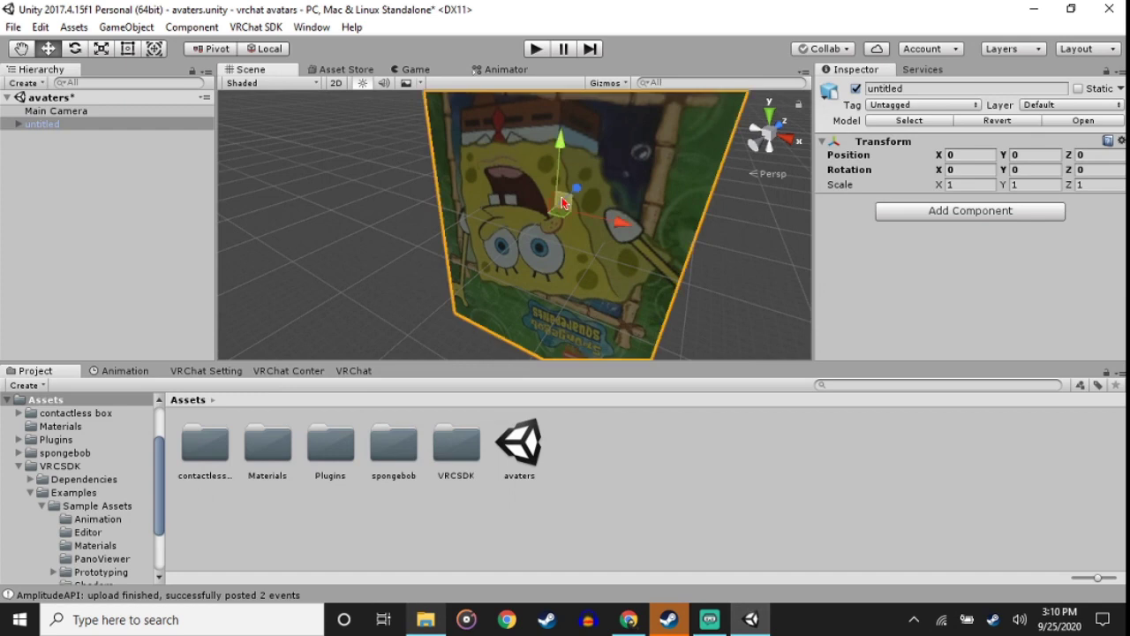
Step: Delete the SpongeBob box and place the contactless box model into the scene at 0, 0, 0
key(Delete)
double_click(205, 444)
drag(393, 441, 455, 265)
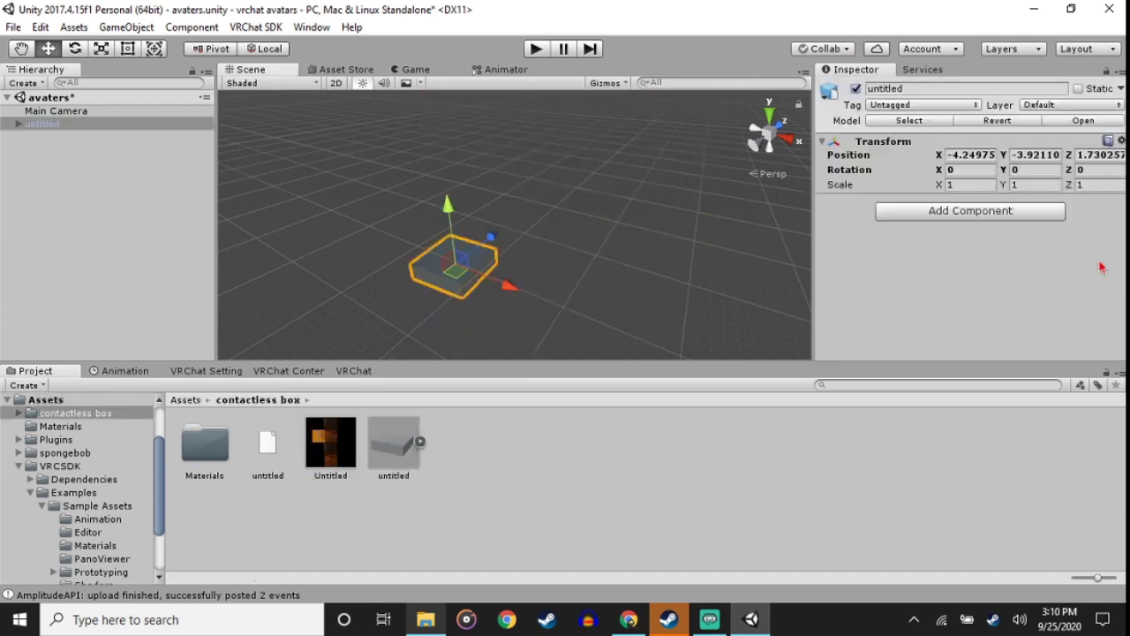
click(957, 154)
text(0)
key(Return)
click(1039, 154)
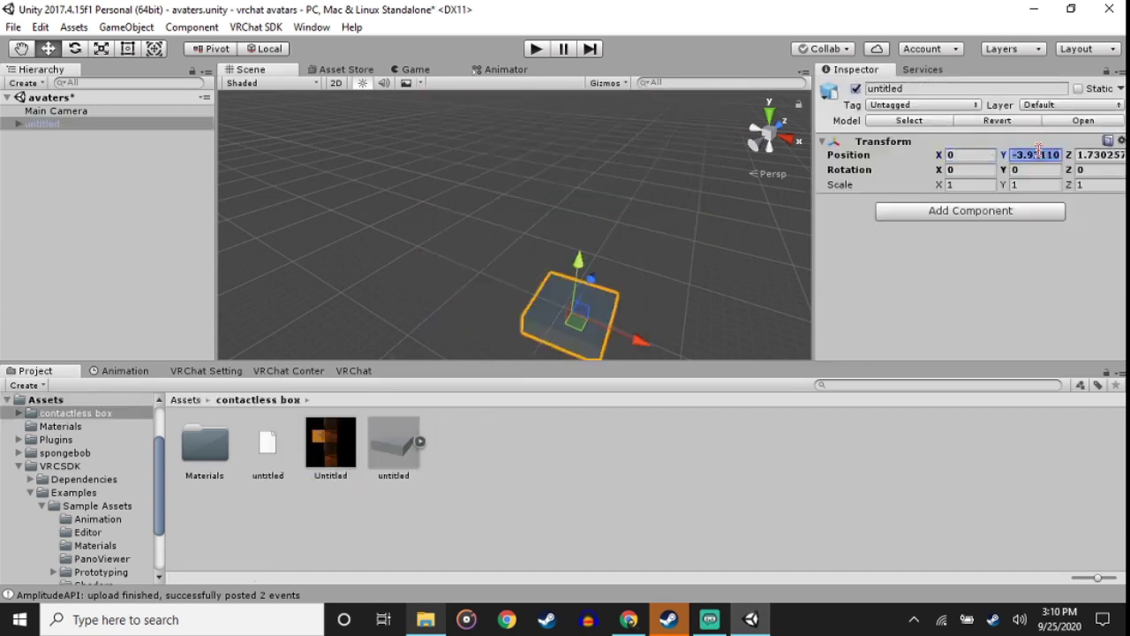
text(0)
key(Tab)
text(0)
key(Return)
Step: Apply the Untitled texture to the contactless box, zoom in, then delete the box from the scene
mouse_move(330, 441)
mouse_down()
mouse_move(621, 274)
mouse_move(510, 304)
mouse_up()
scroll(621, 273, up, 3)
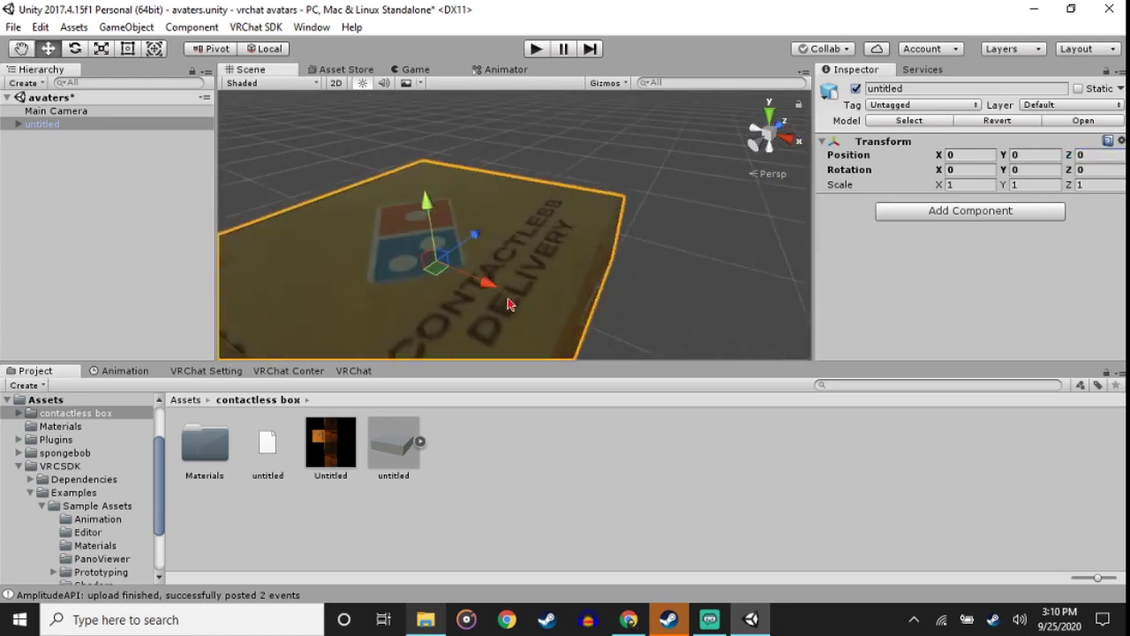
key(Delete)
click(192, 401)
Step: Select the dog box, family guy box and irish folders in modle and drag them into Unity's Assets
click(425, 618)
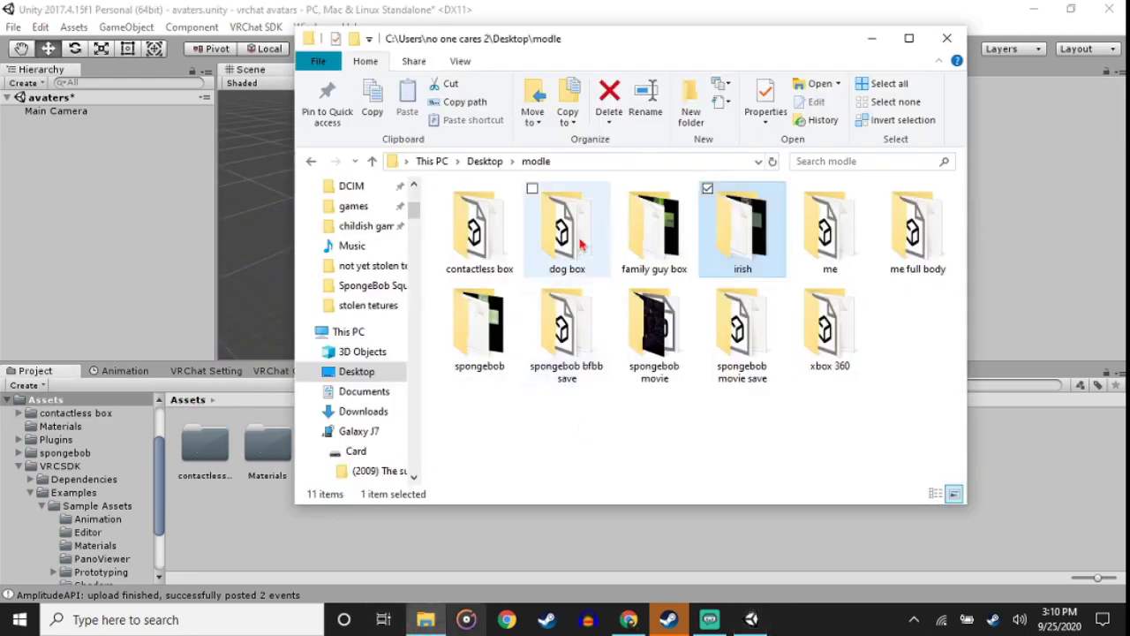
click(565, 239)
shift+click(742, 238)
mouse_move(742, 239)
mouse_down()
mouse_move(805, 547)
mouse_move(742, 533)
mouse_up()
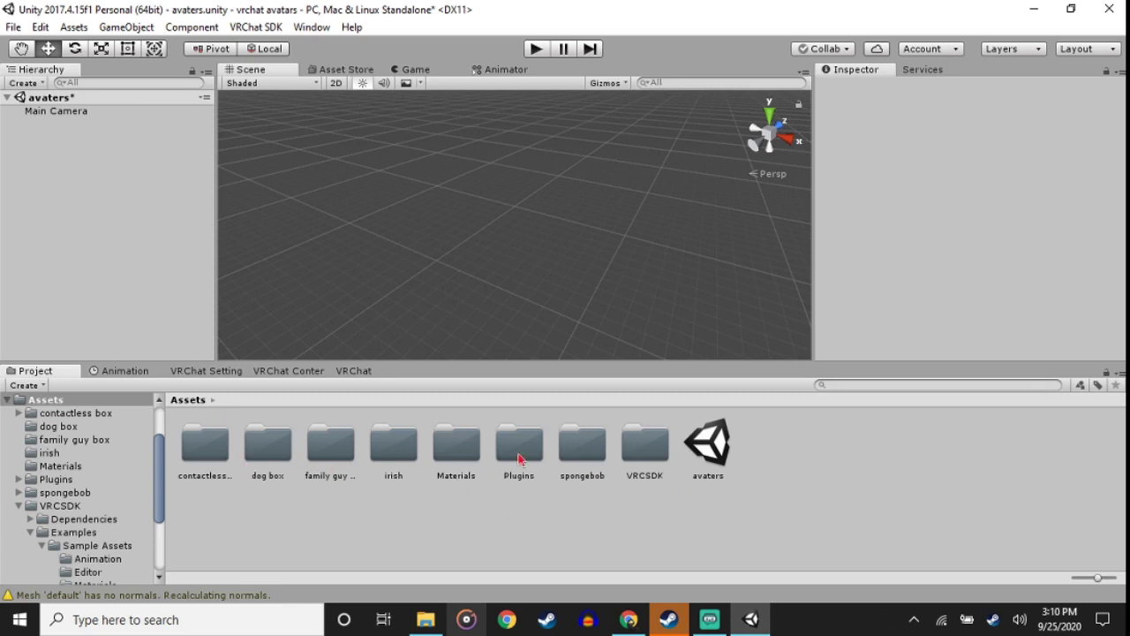
Step: Place the family guy box at position 0,0,0, apply its Family Guy texture, then delete it
double_click(351, 456)
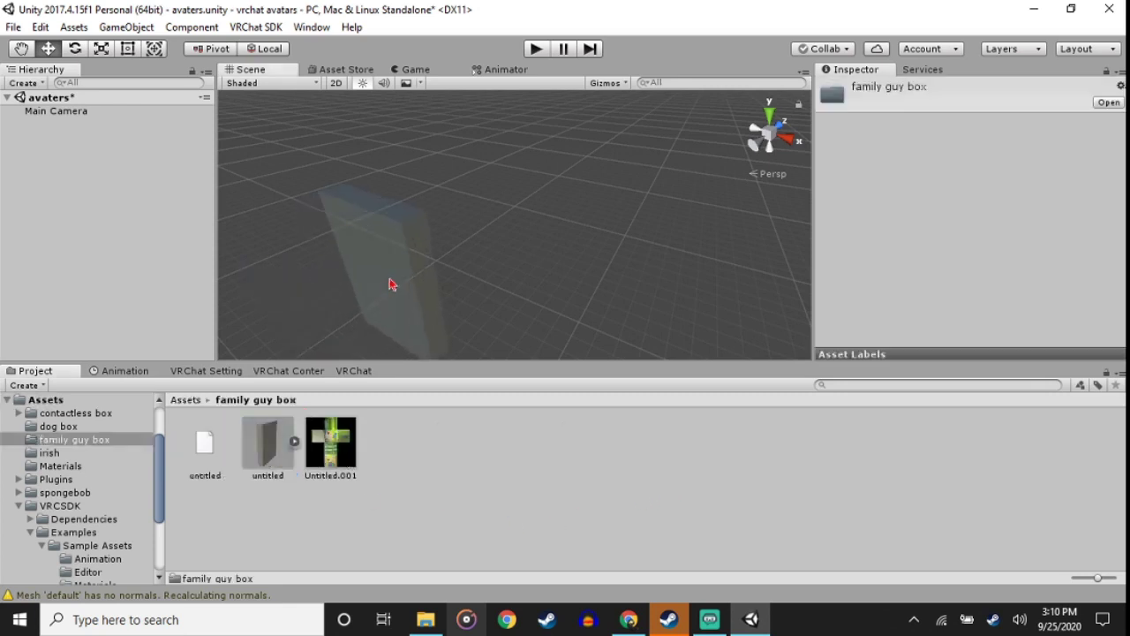
drag(291, 472, 391, 284)
click(968, 165)
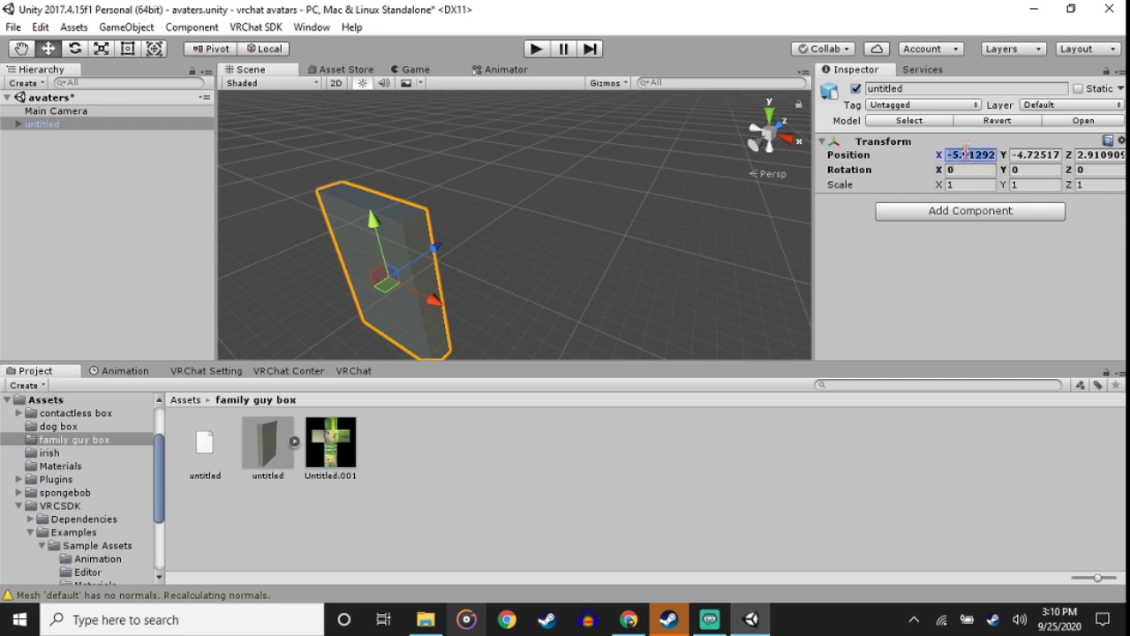
text(0)
key(Tab)
text(0)
key(Tab)
text(0)
mouse_move(330, 442)
mouse_down()
mouse_move(486, 295)
mouse_move(650, 252)
mouse_up()
scroll(496, 285, down, 3)
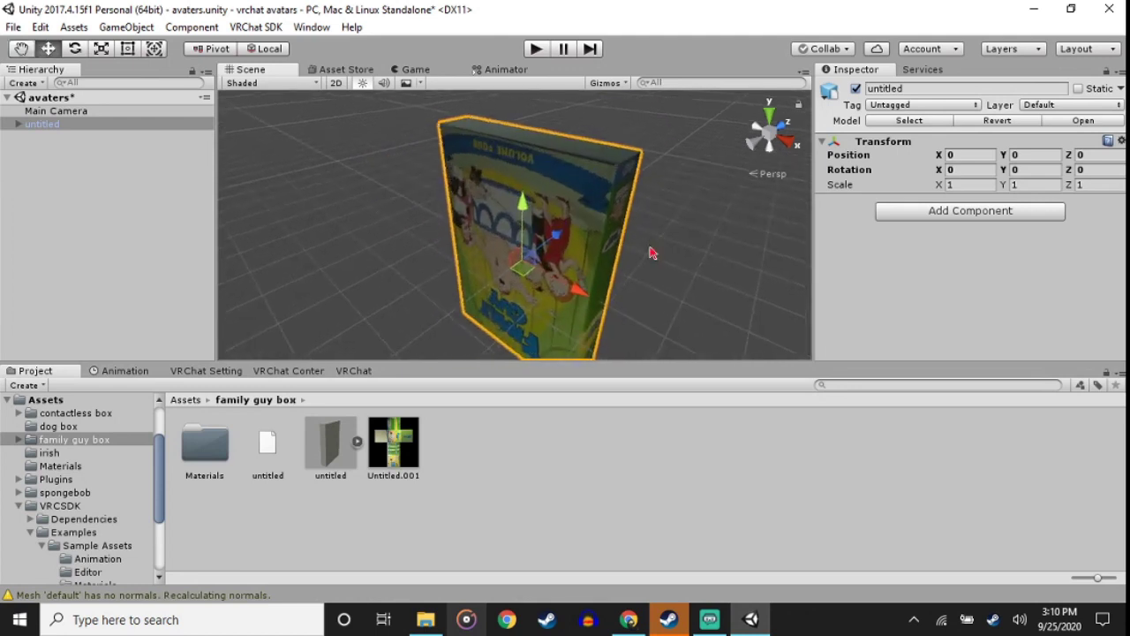
key(Delete)
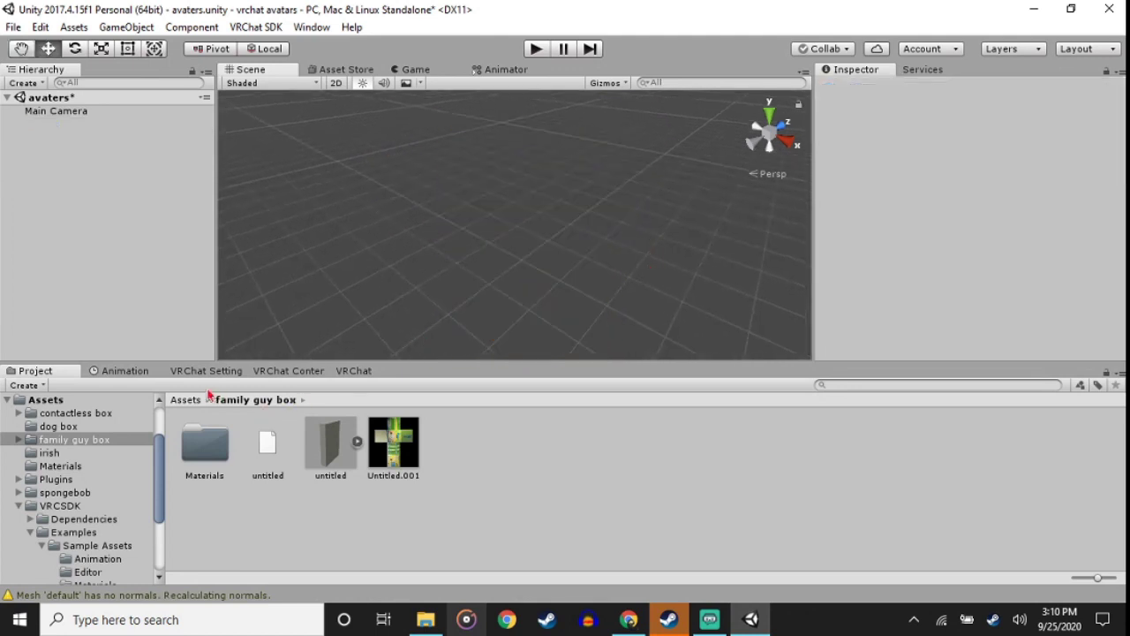
Step: Place the irish box at position 0,0,0 and apply its Irish Spring texture
click(186, 399)
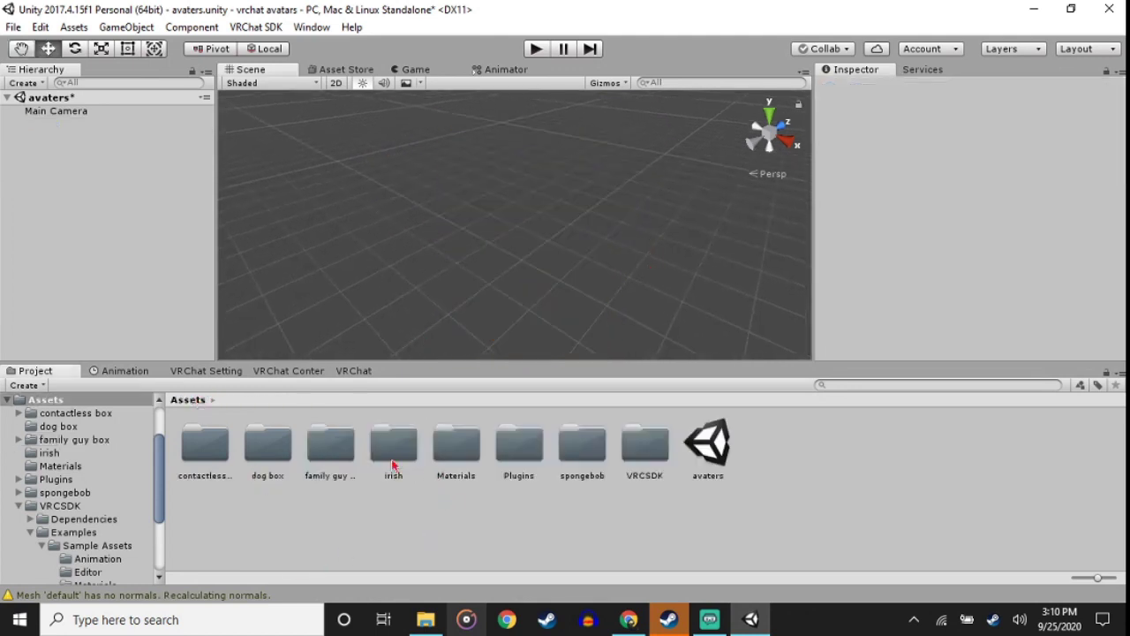
double_click(392, 452)
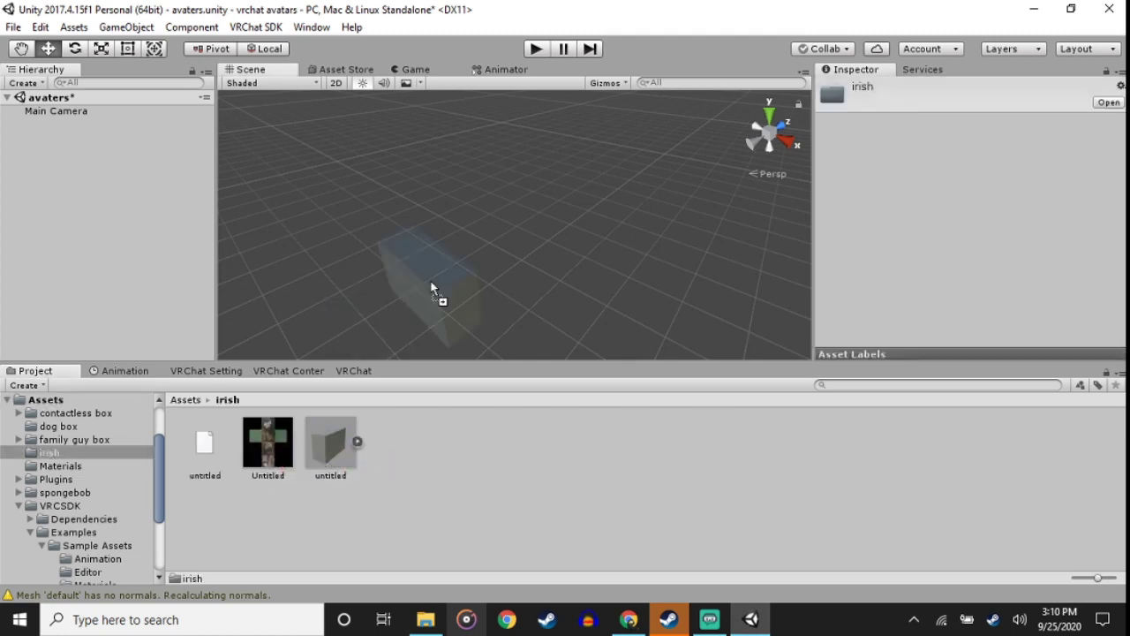
drag(330, 446, 434, 291)
click(978, 155)
text(0)
key(Tab)
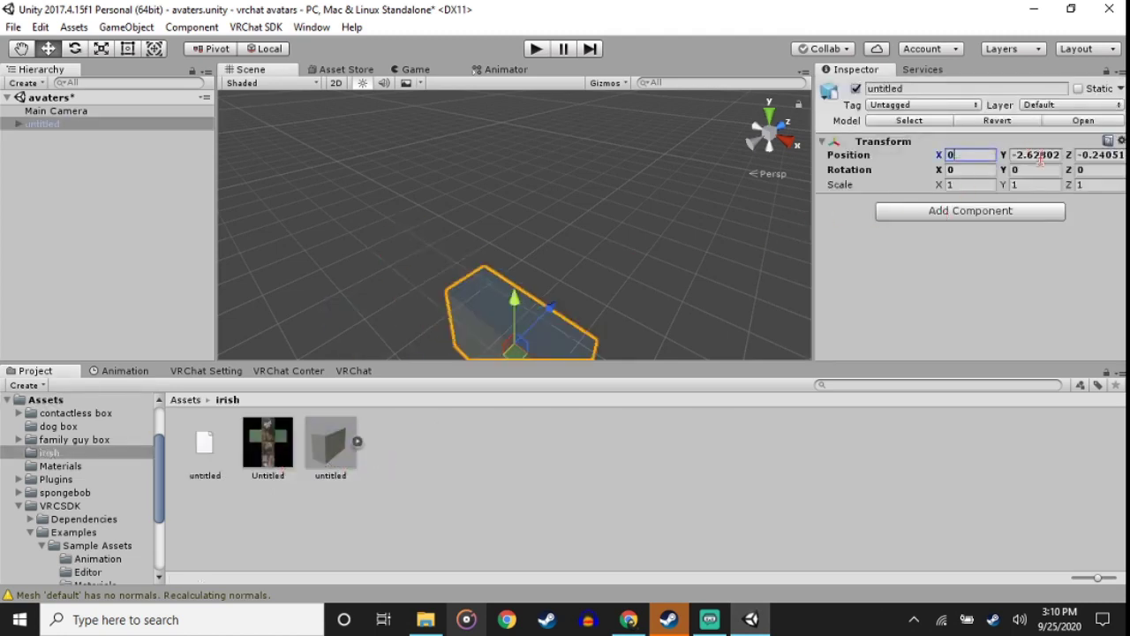
text(0)
key(Tab)
text(0)
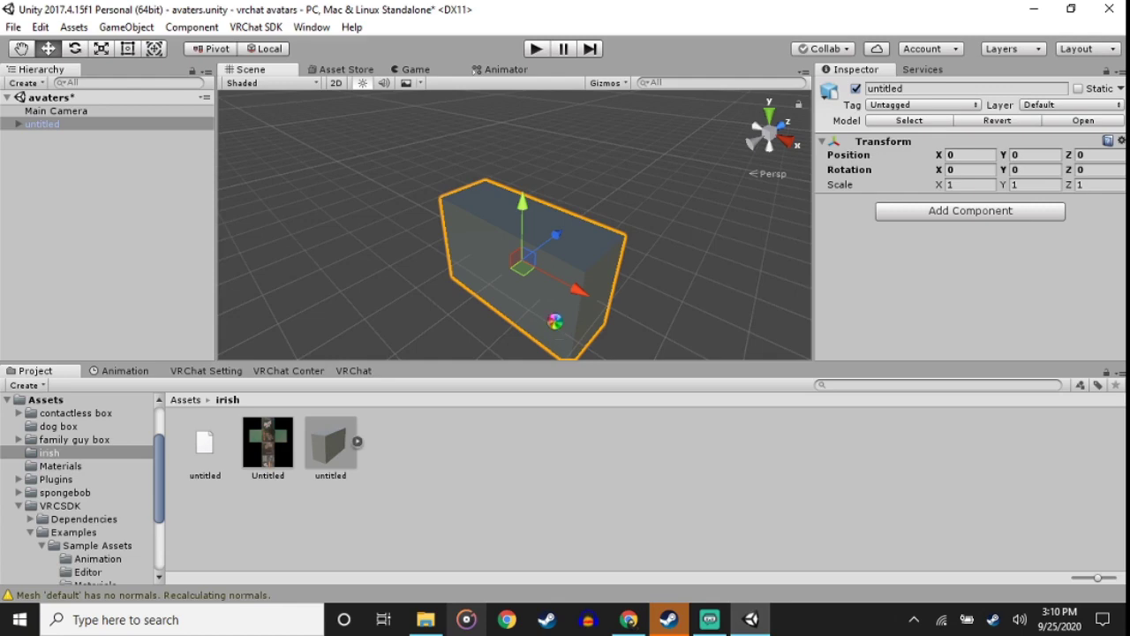
drag(268, 442, 550, 316)
Step: Inspect the textured irish box, then remove it from the scene
scroll(550, 315, up, 2)
middle_drag(550, 312, 528, 224)
mouse_move(528, 223)
alt+mouse_down()
mouse_move(391, 285)
mouse_move(433, 247)
mouse_move(617, 227)
mouse_move(389, 144)
alt+mouse_up()
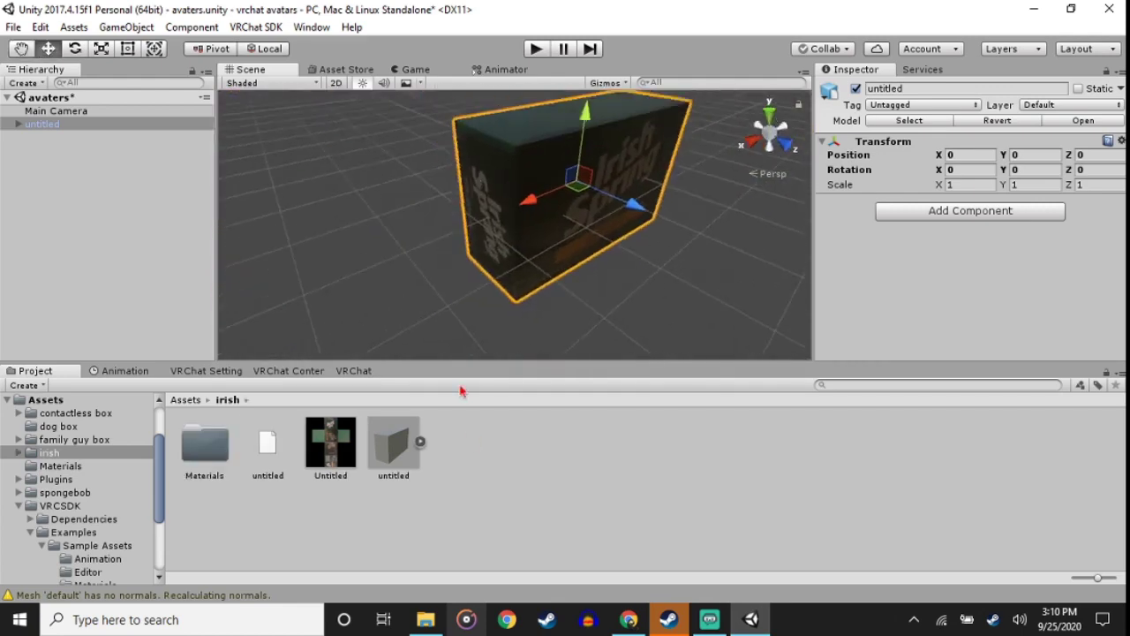
key(Delete)
click(187, 401)
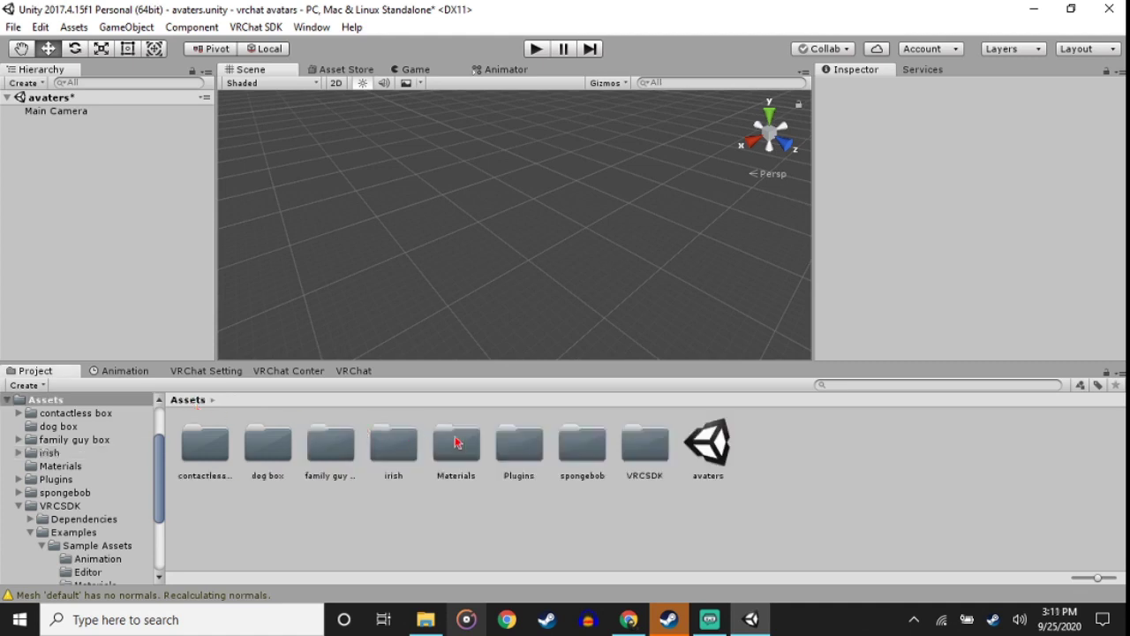
Step: Place the dog box model from its folder into the scene at position 0,0,0
double_click(255, 459)
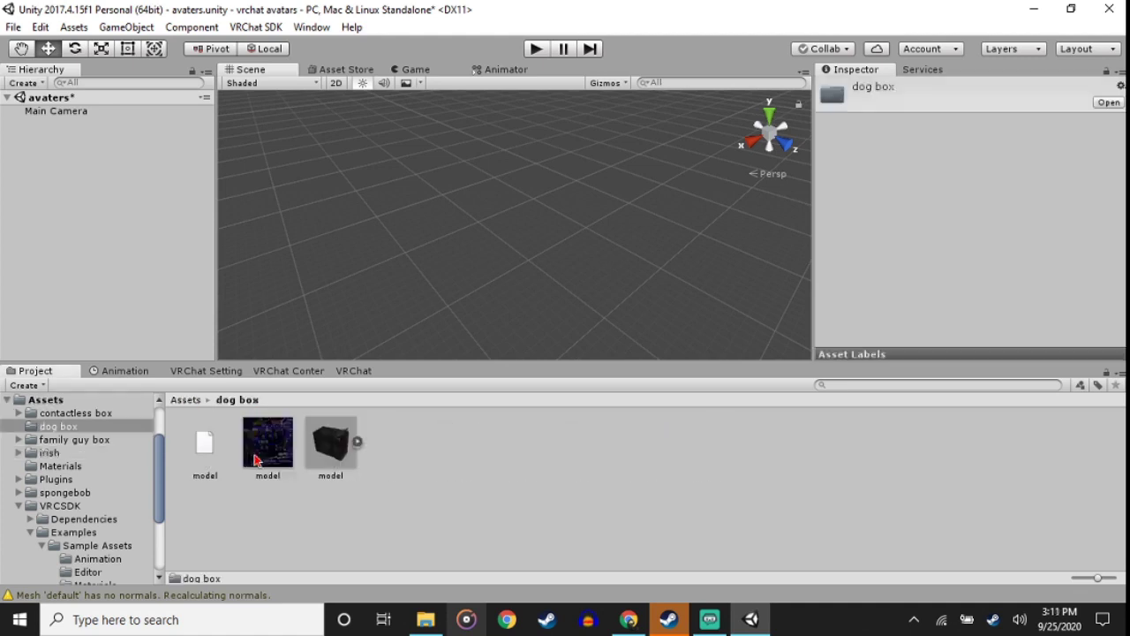
drag(323, 447, 513, 189)
click(951, 156)
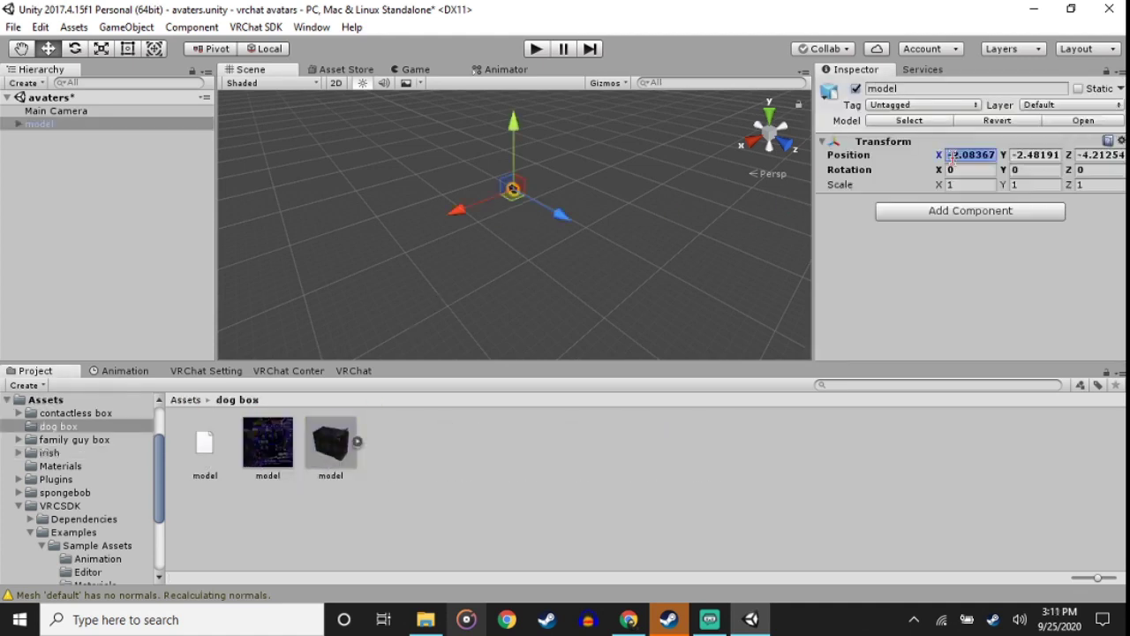
text(0)
key(Tab)
text(0)
key(Tab)
text(0)
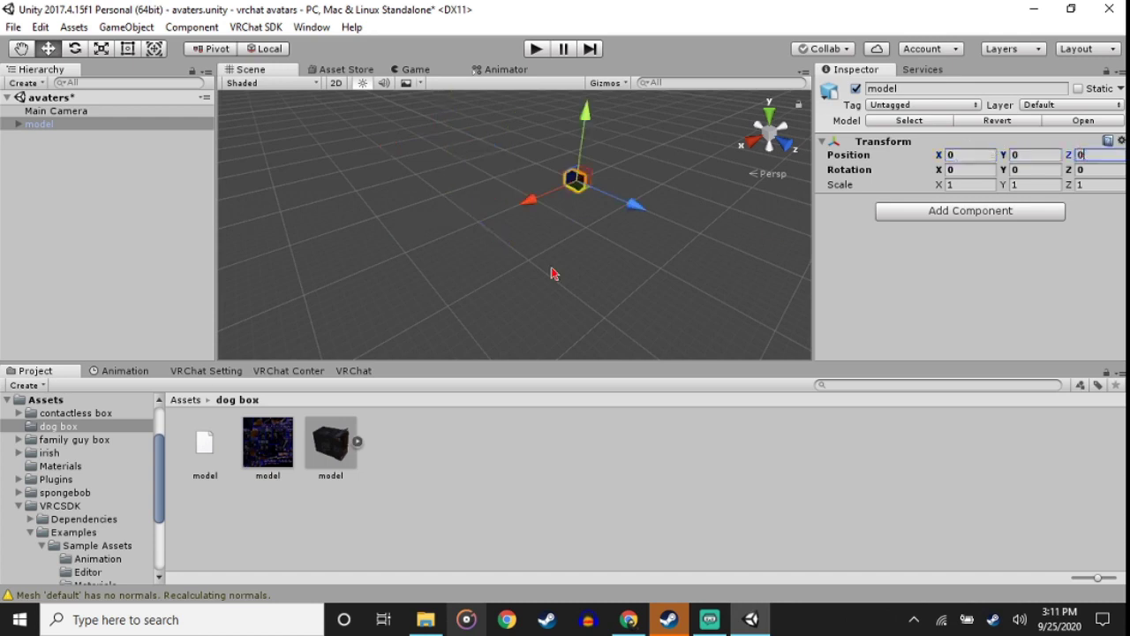
Step: Frame and orbit the view to inspect the dog box's dark texture
mouse_move(551, 273)
middle_down()
mouse_move(580, 239)
mouse_move(512, 285)
mouse_move(605, 209)
middle_up()
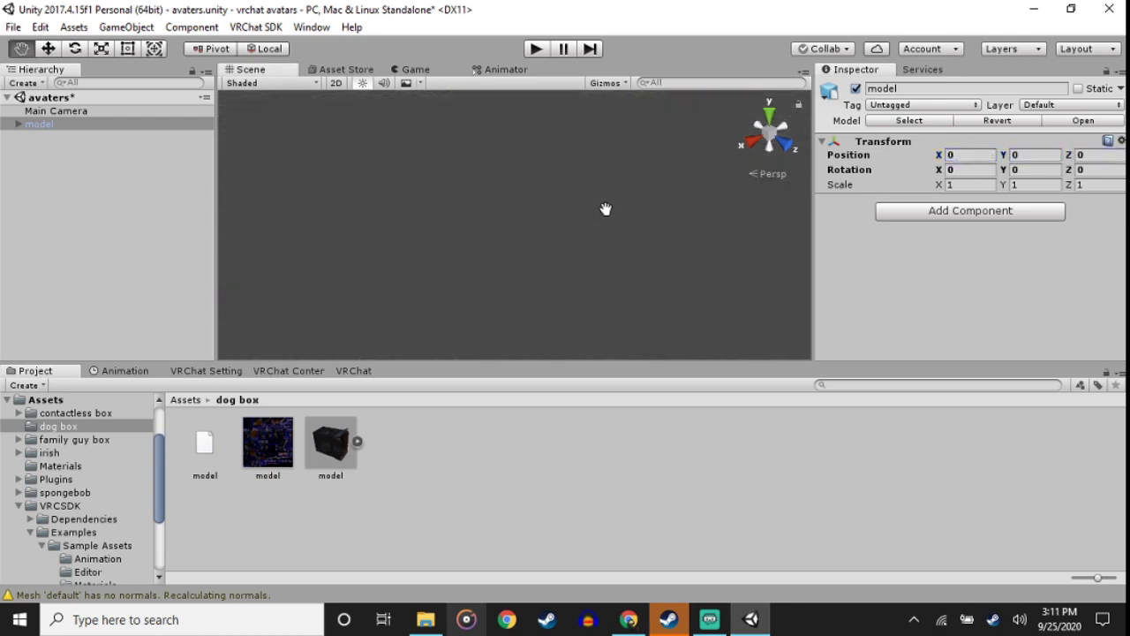
key(f)
scroll(592, 239, up, 3)
mouse_move(592, 239)
alt+mouse_down()
mouse_move(630, 197)
mouse_move(600, 205)
alt+mouse_up()
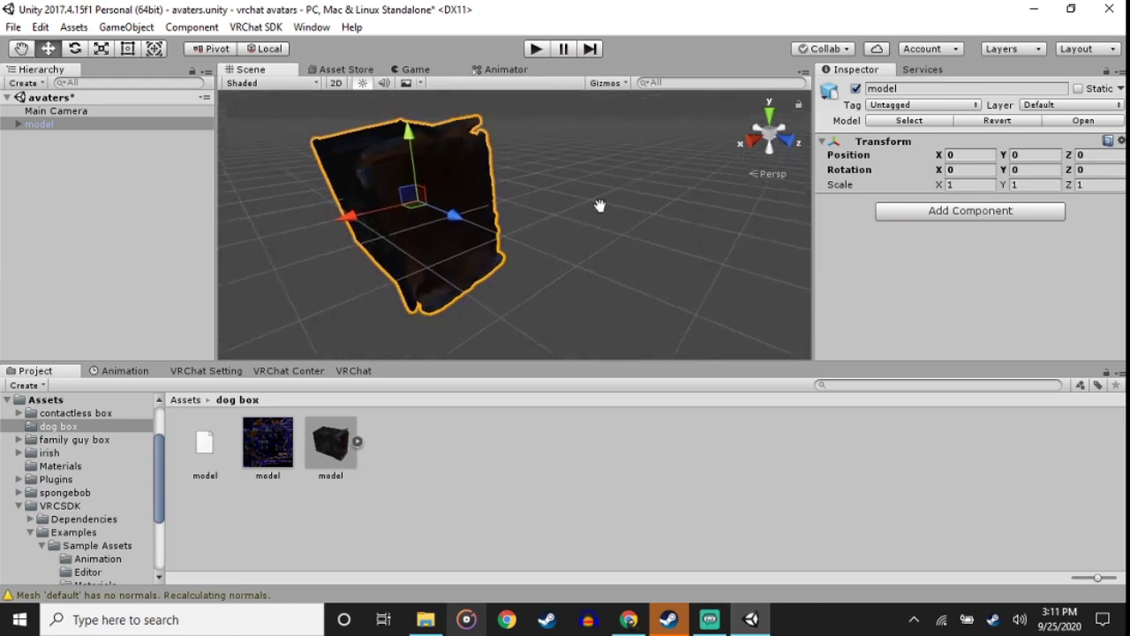
mouse_move(600, 206)
middle_down()
mouse_move(777, 190)
mouse_move(679, 230)
middle_up()
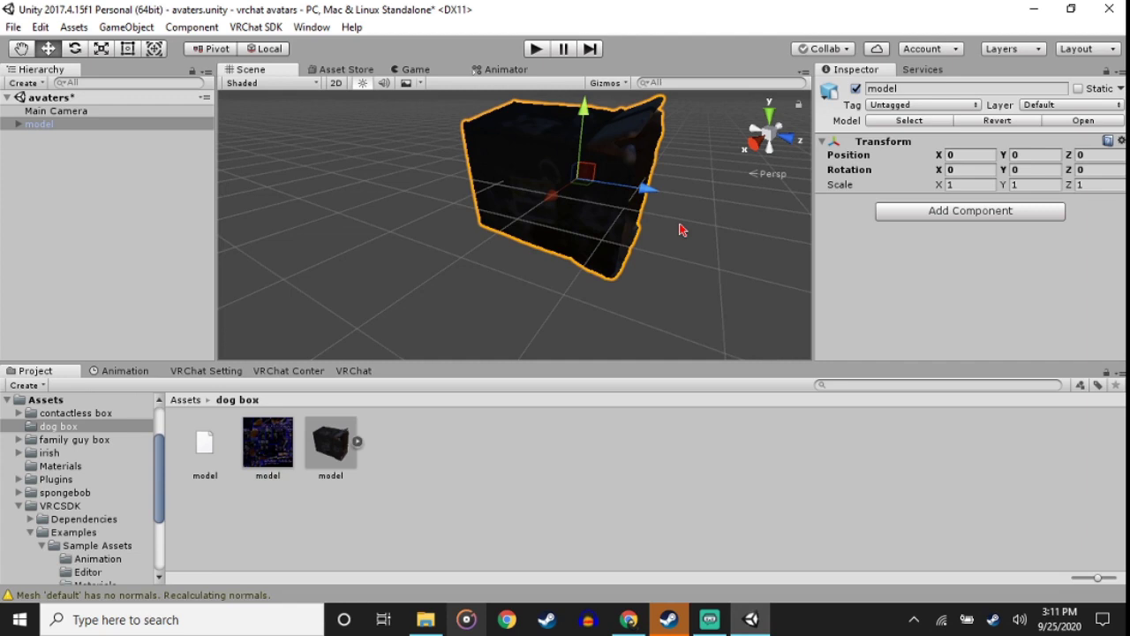
Step: Remove the dog box from the scene, delete the spongebob folder, and try deleting the irish folder
key(Delete)
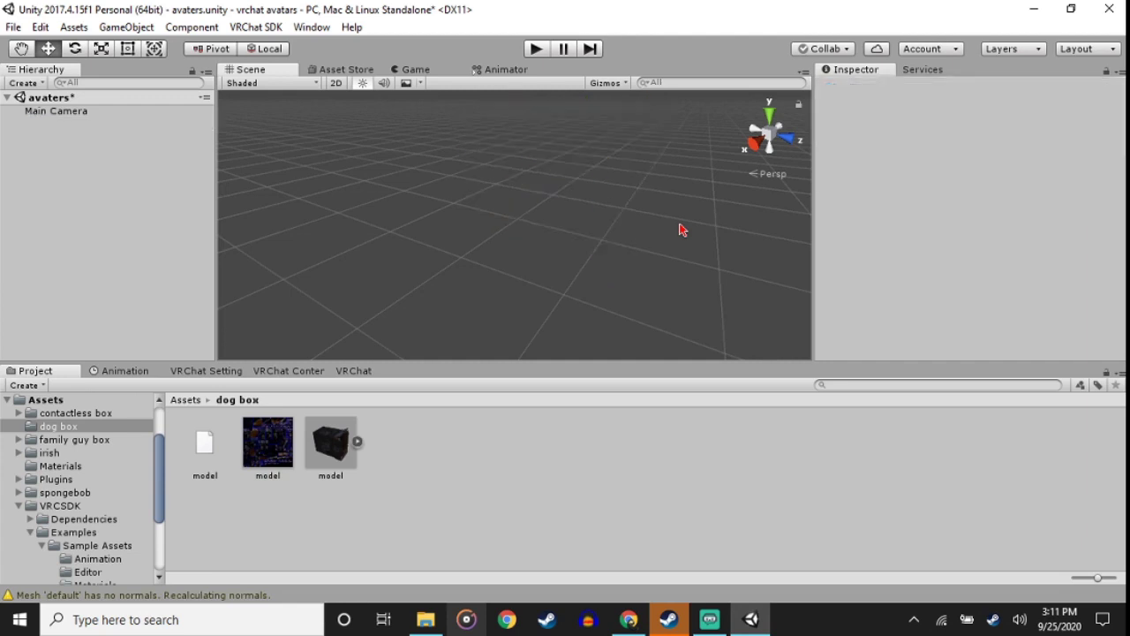
click(188, 405)
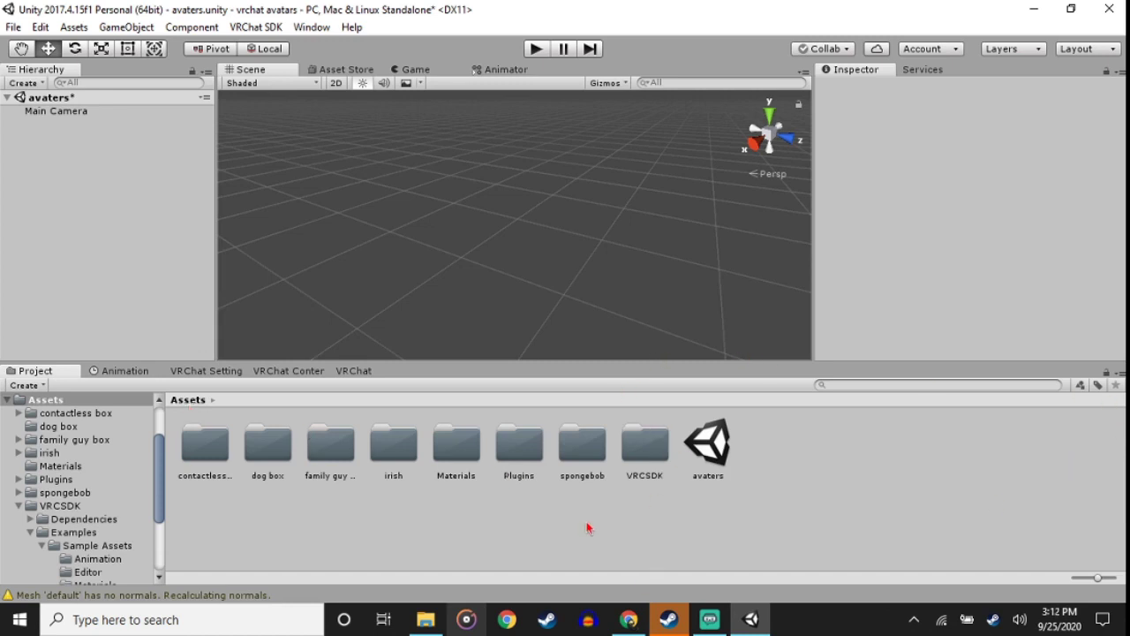
click(577, 447)
right_click(576, 447)
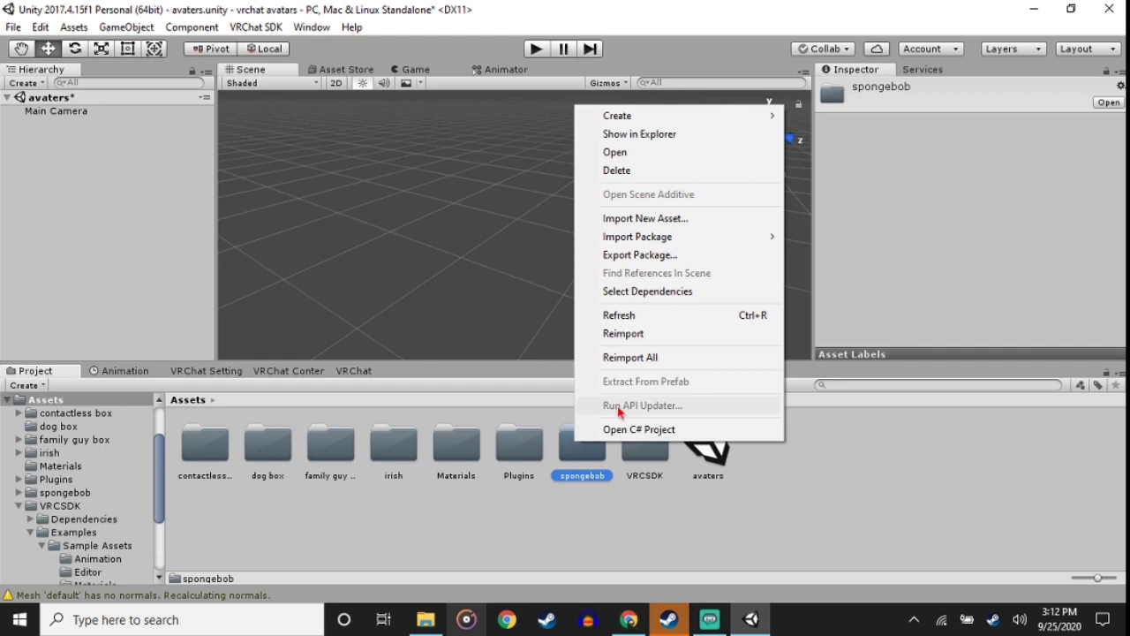
click(658, 170)
click(604, 344)
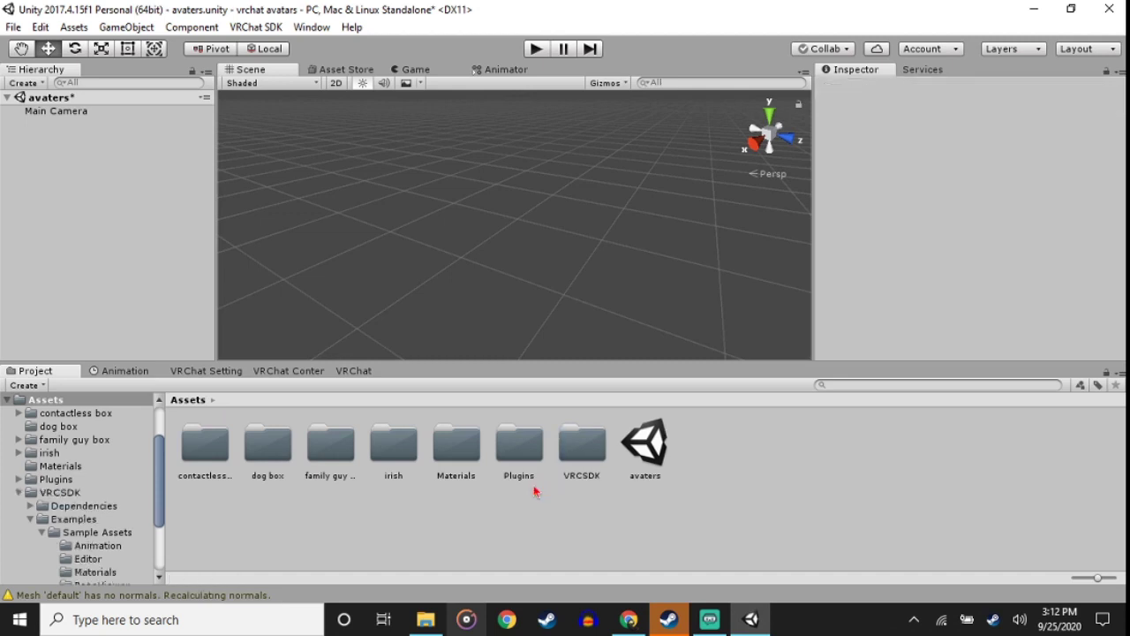
right_click(419, 452)
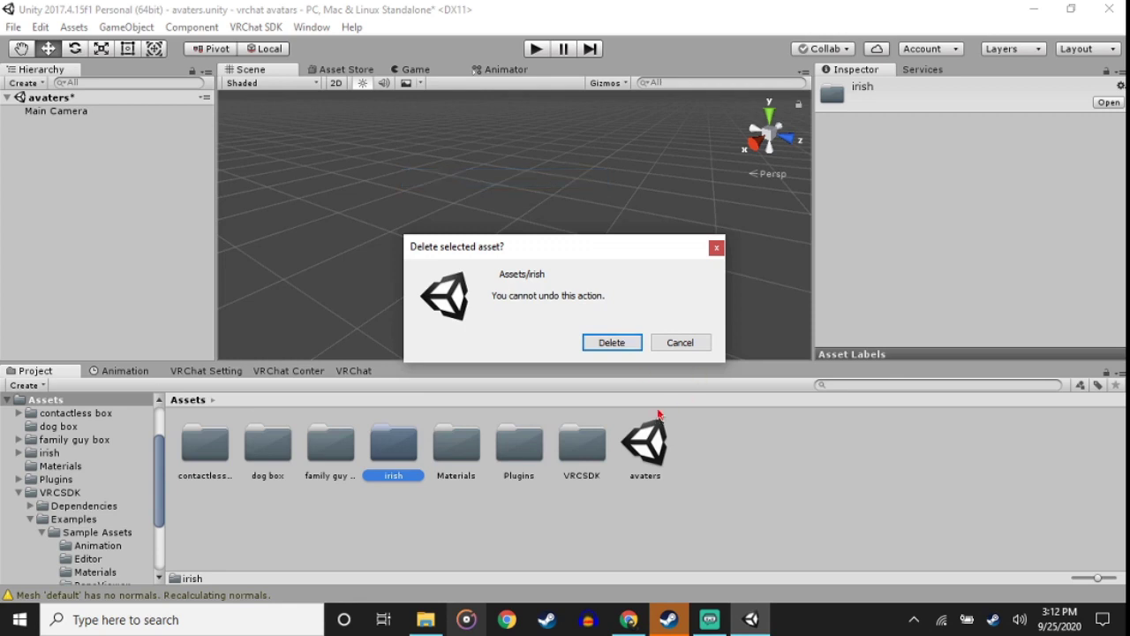
click(609, 342)
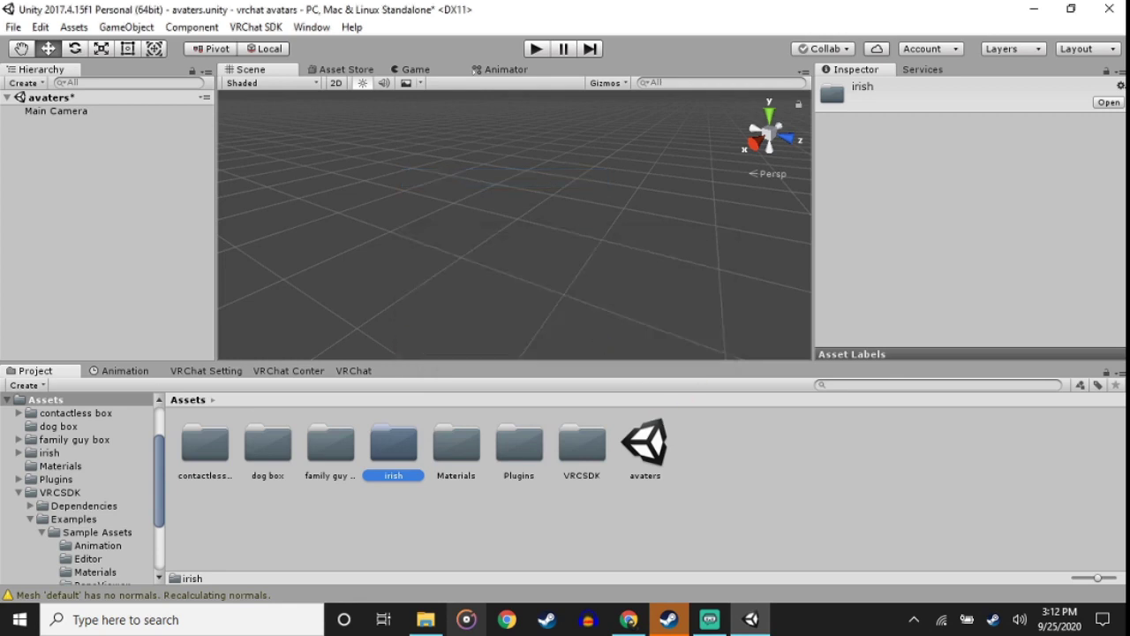